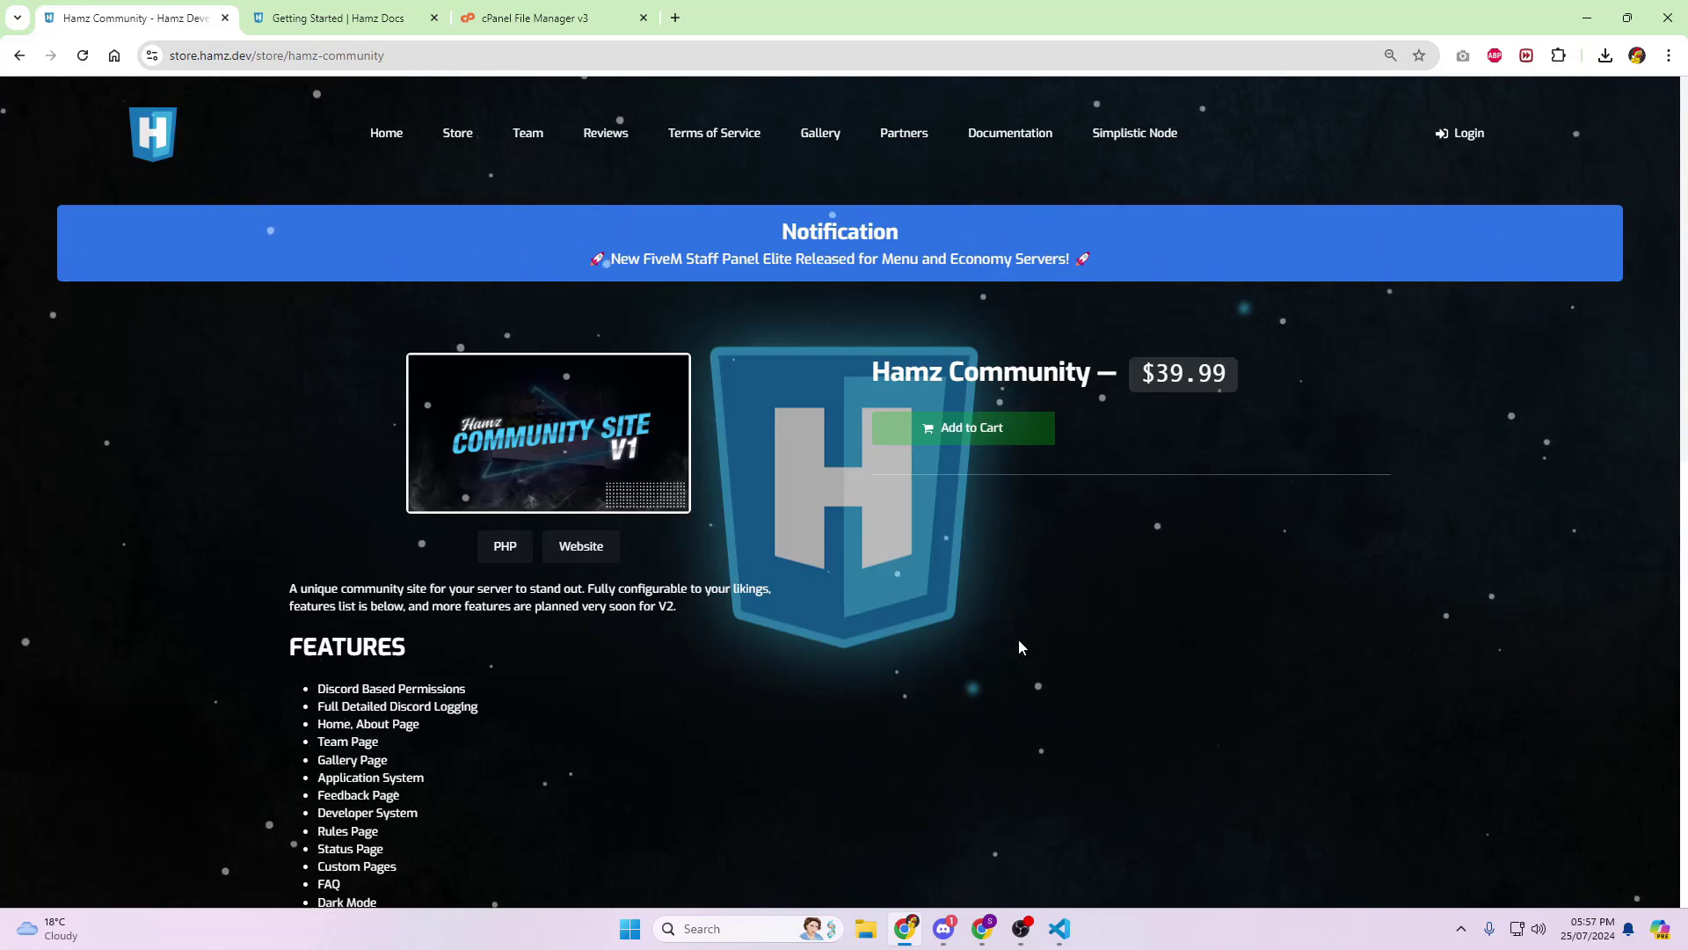
- Log in to Hamz Store with Discord and authorise the store to use the Discord account
left_click(1468, 144)
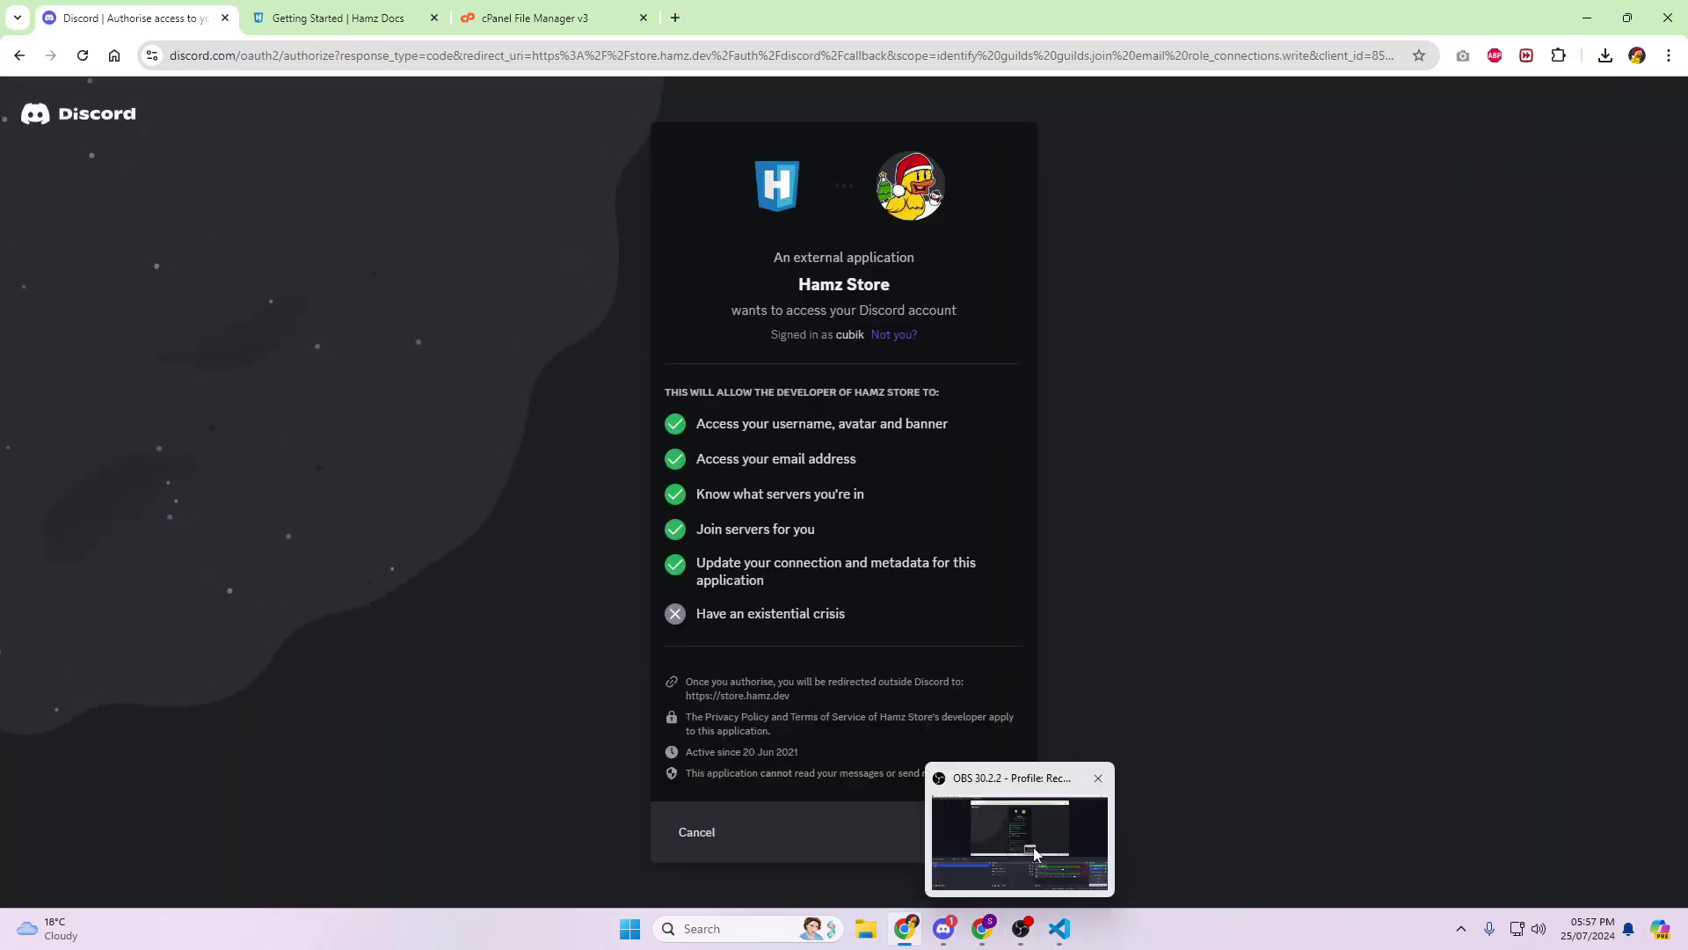
left_click(1011, 831)
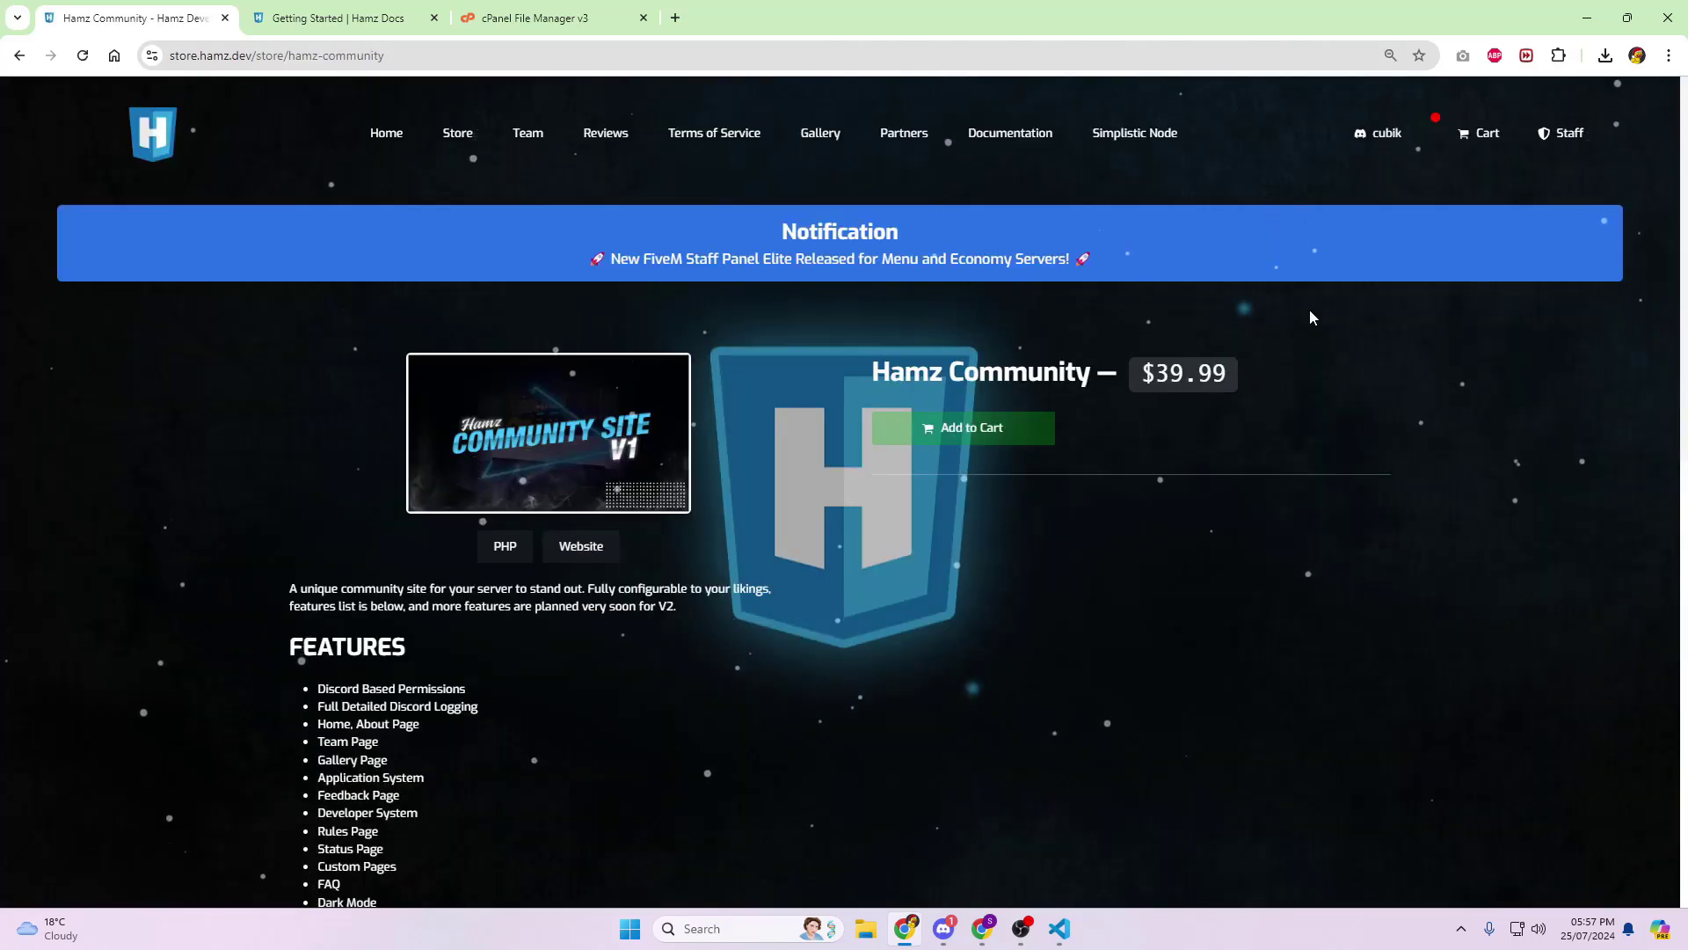
- From the profile's downloads, get the latest Hamz Community zip (10.9 MB) and open it in File Explorer
left_click(1376, 143)
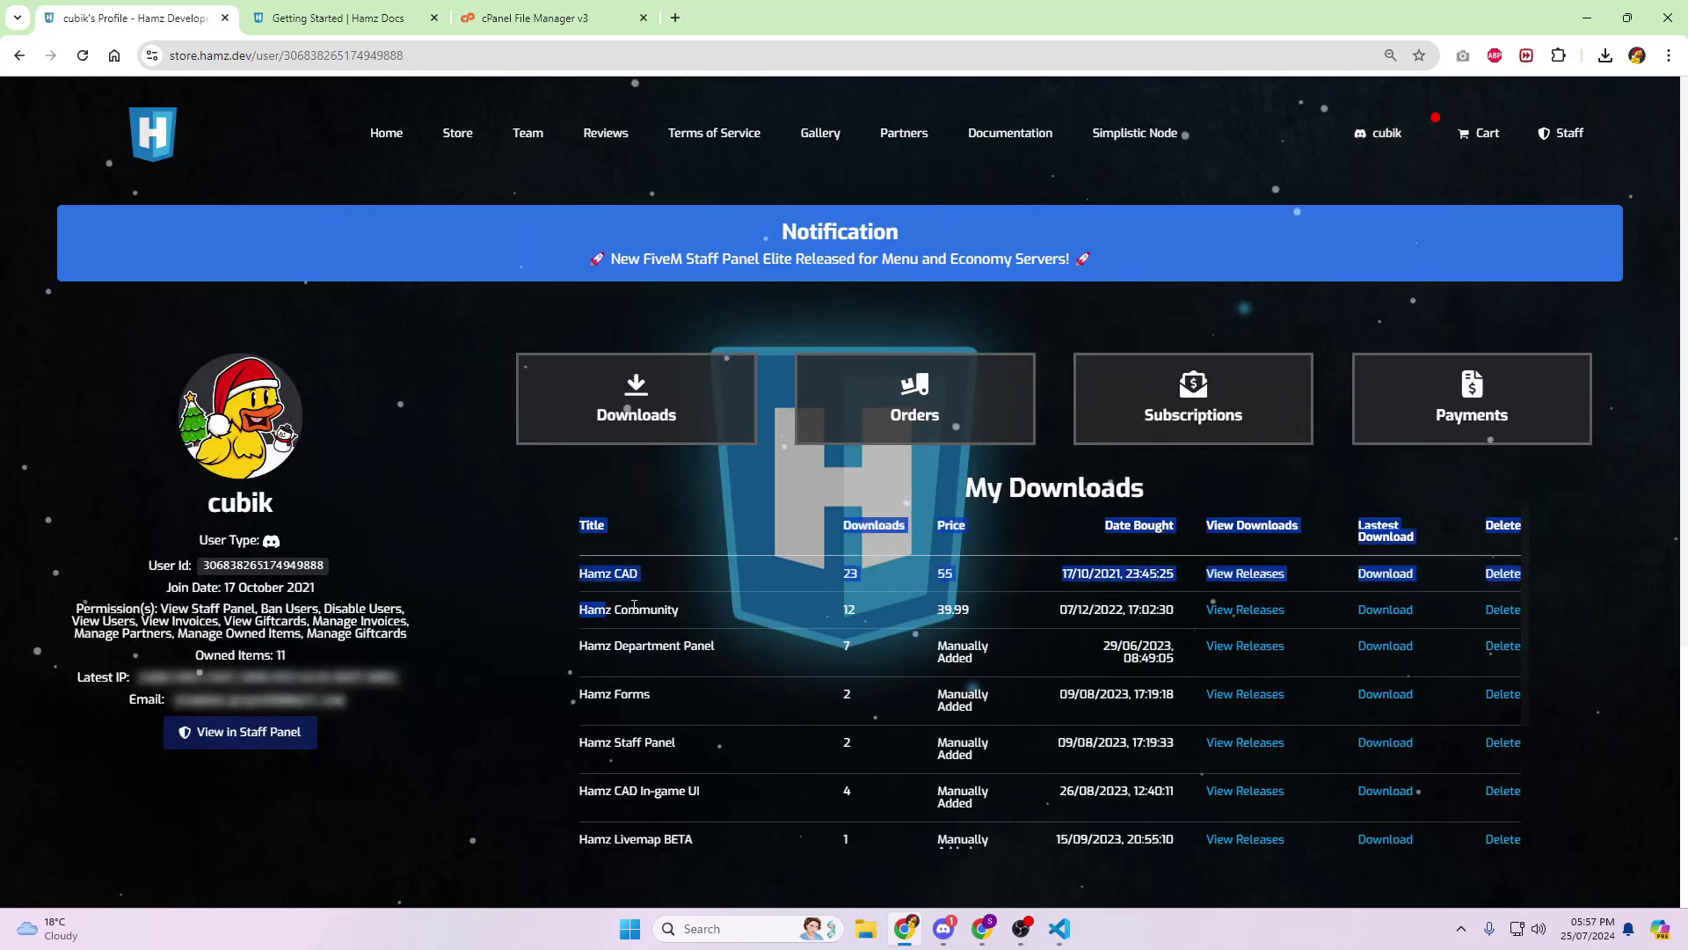
left_click_drag(585, 610, 1514, 616)
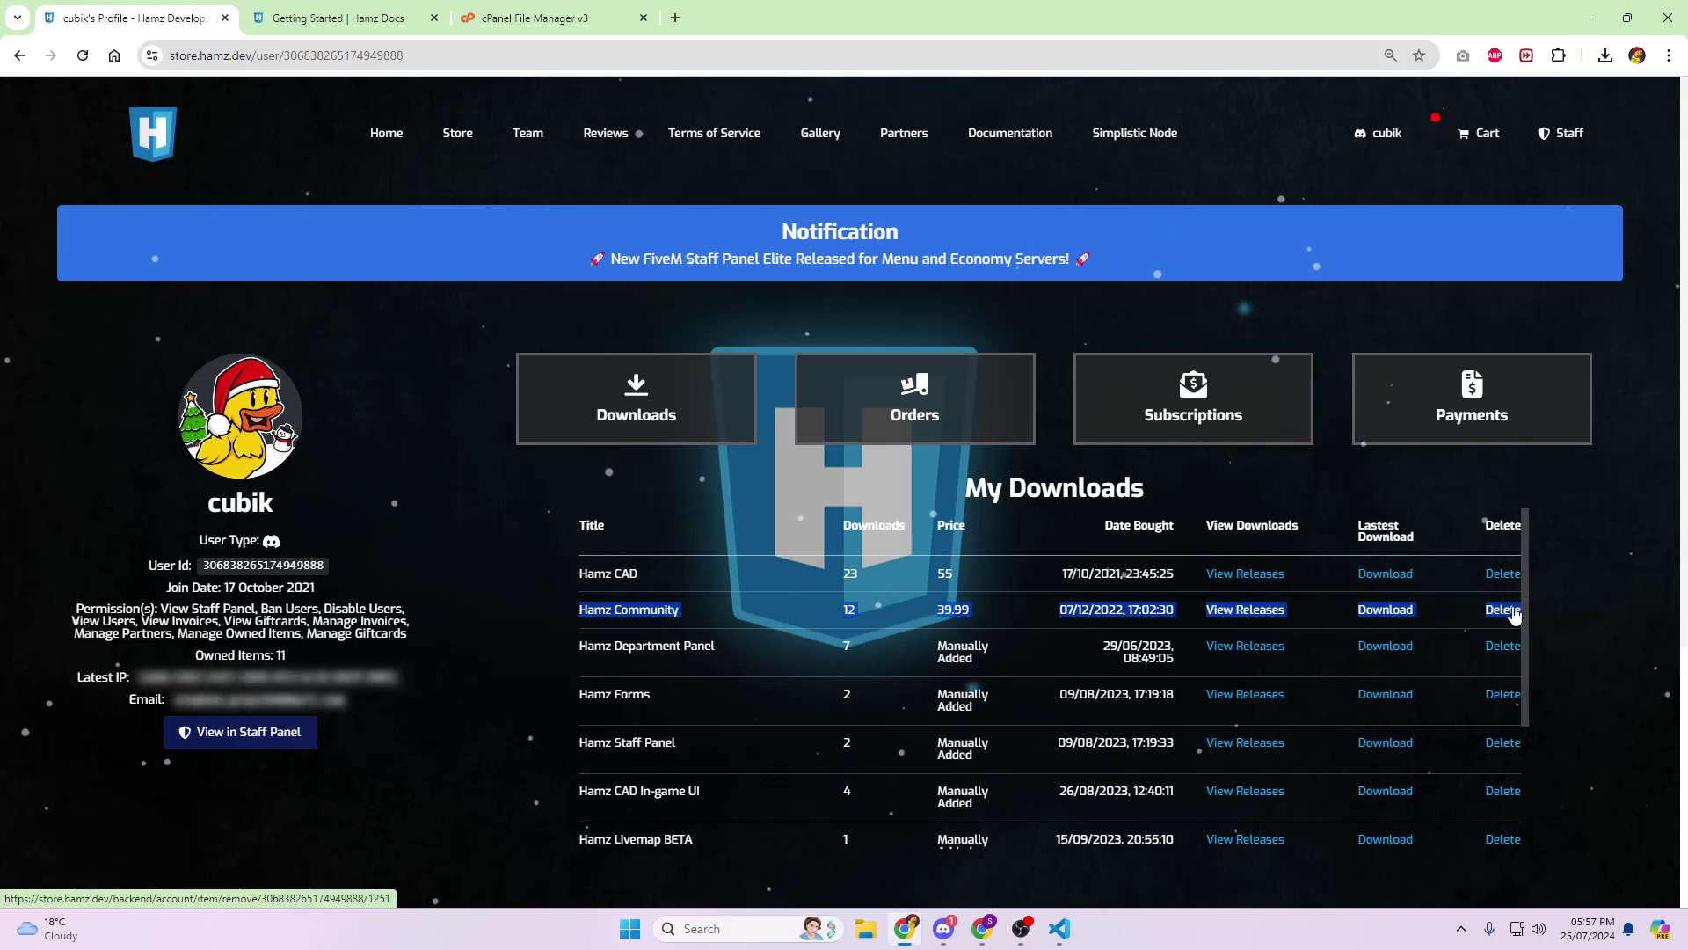
left_click(1388, 616)
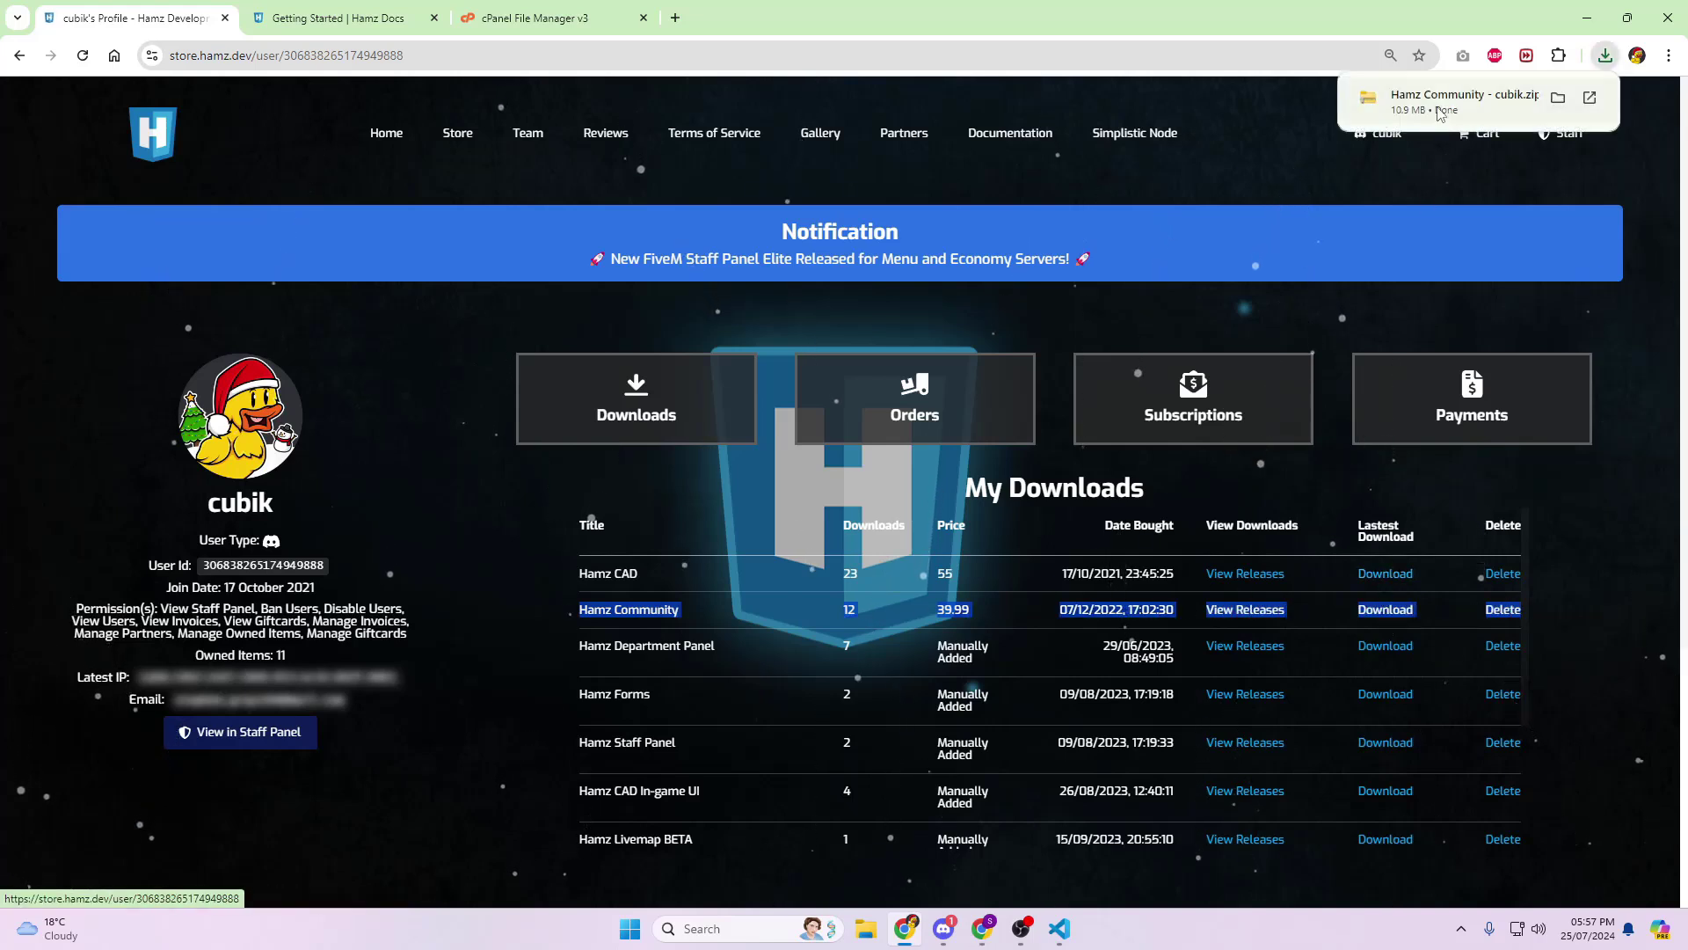
left_click(1466, 98)
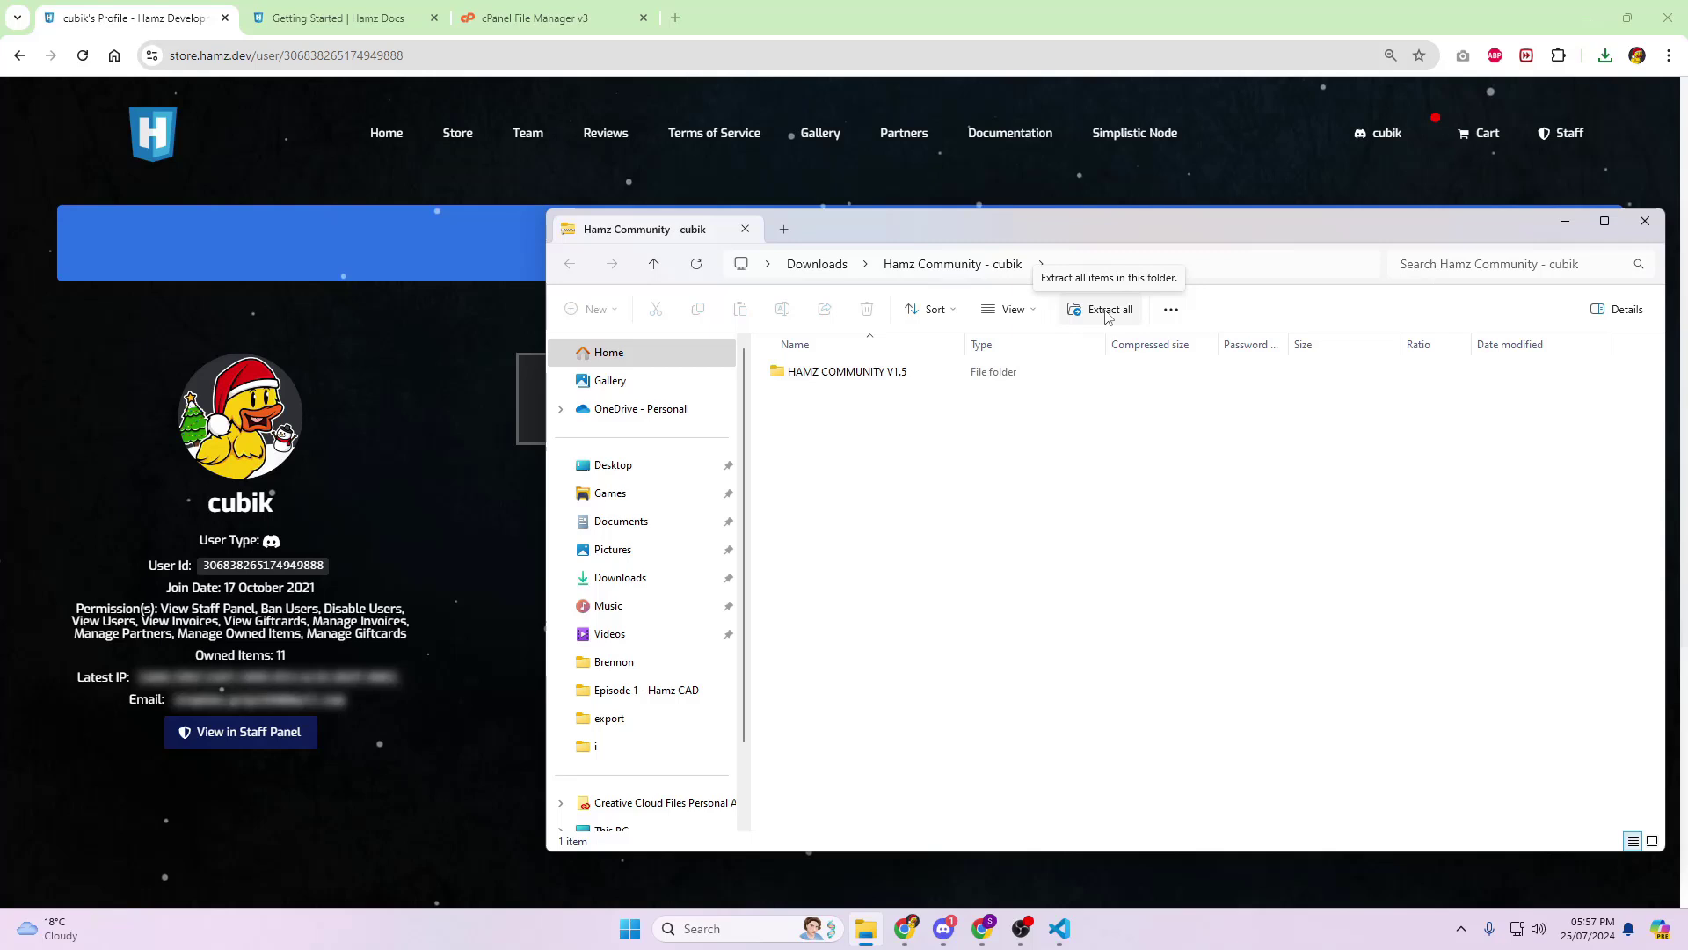
- Extract the Hamz Community zip to its default location and open the HAMZ COMMUNITY V1.5 folder
left_click(1107, 316)
left_click(1001, 631)
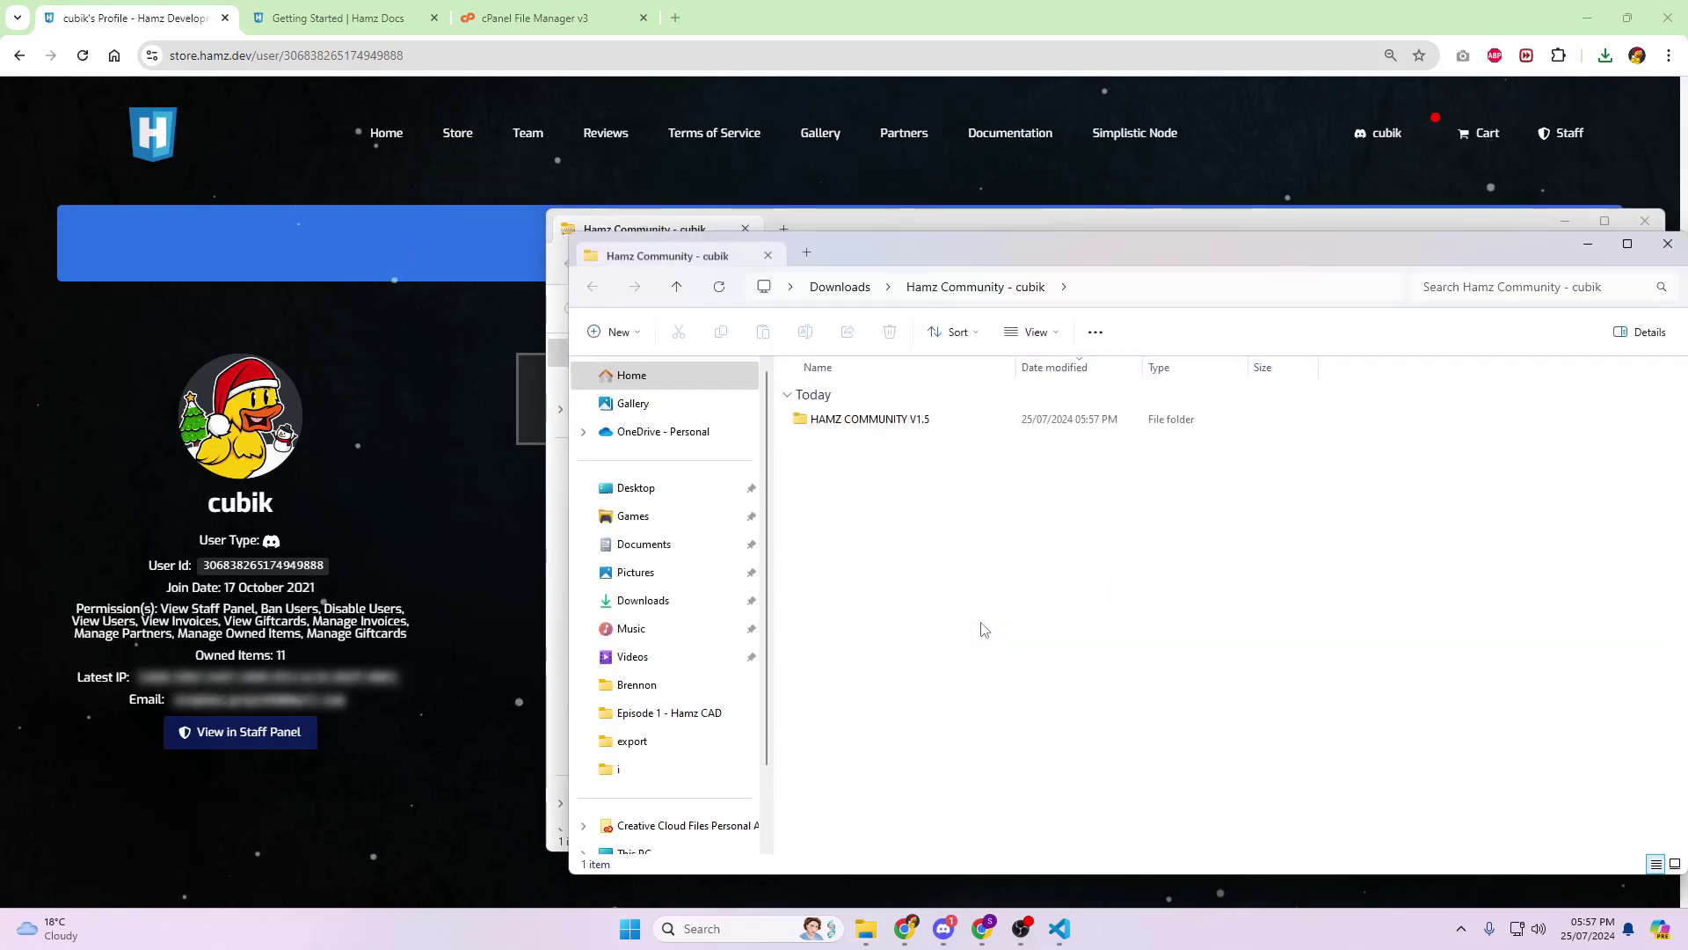
left_click(1655, 227)
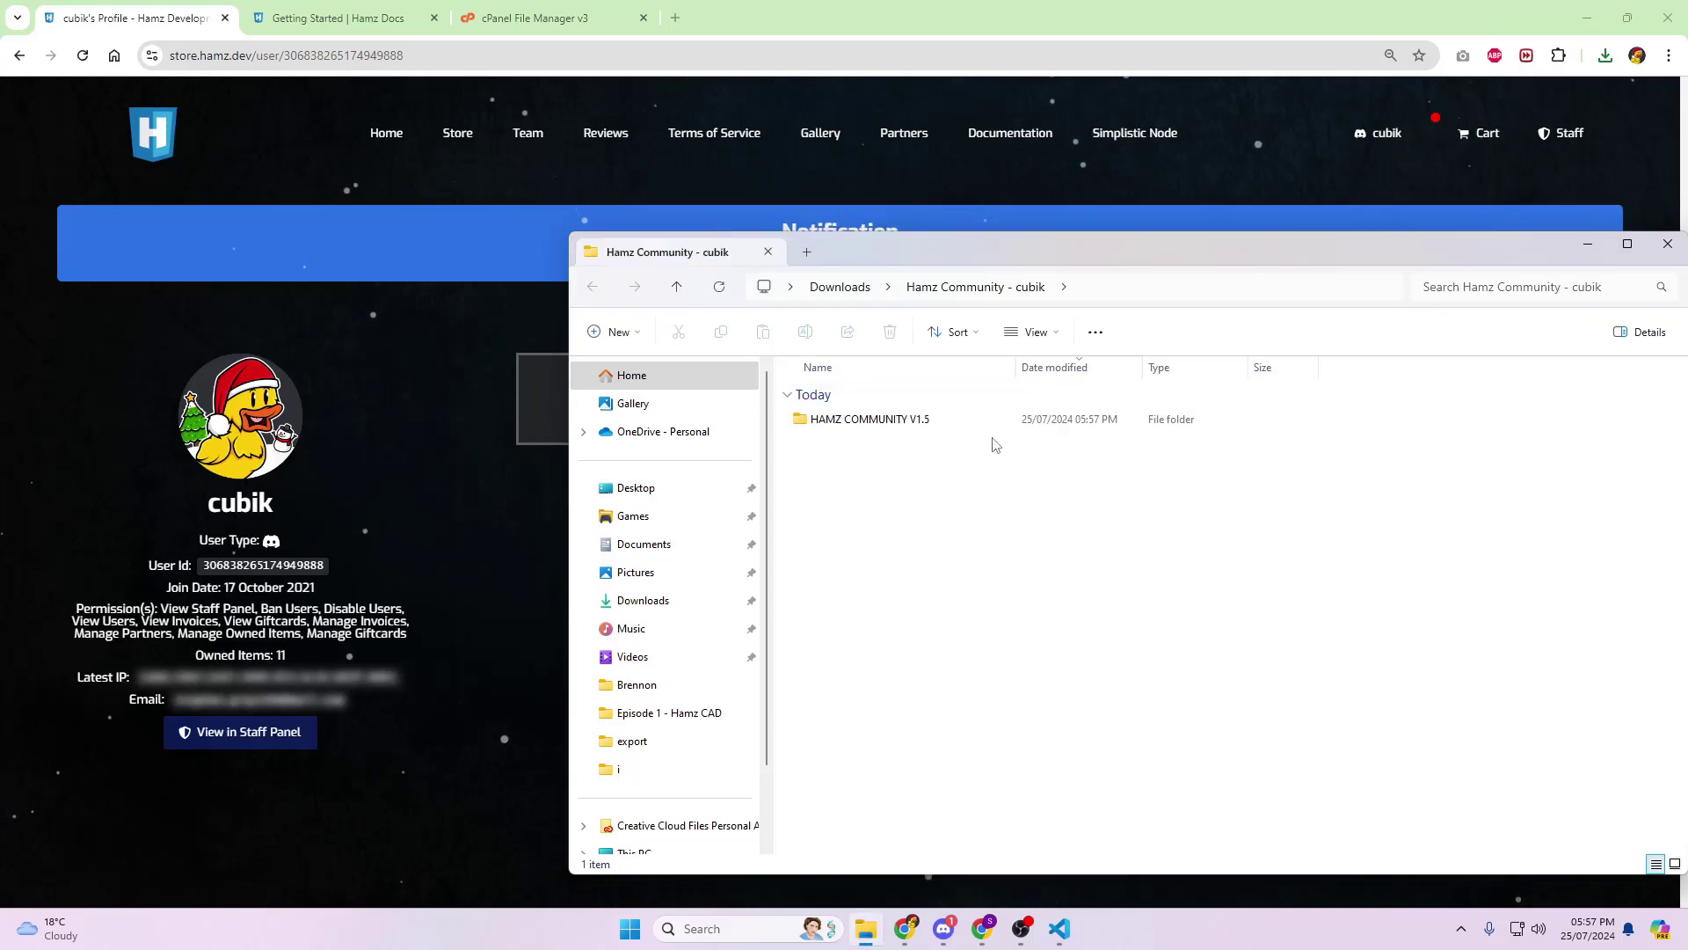
left_click(994, 426)
double_click(996, 430)
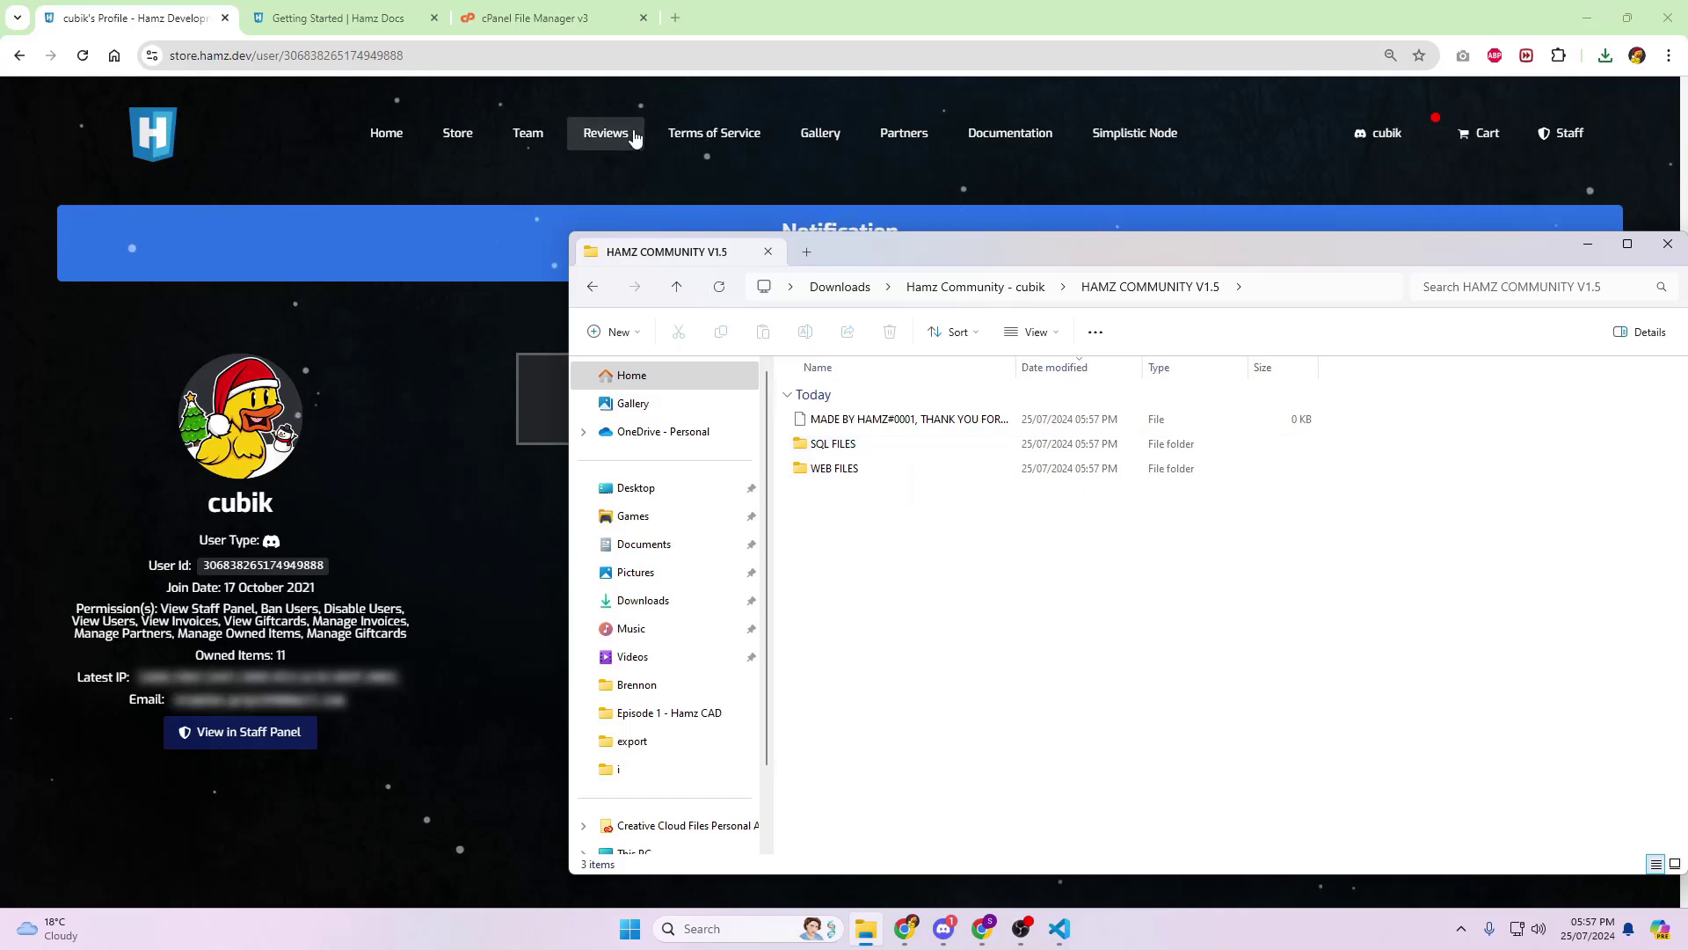
- In a fresh tab, load the saved cPanel address on port 2083 and log in with the saved credentials
left_click(643, 18)
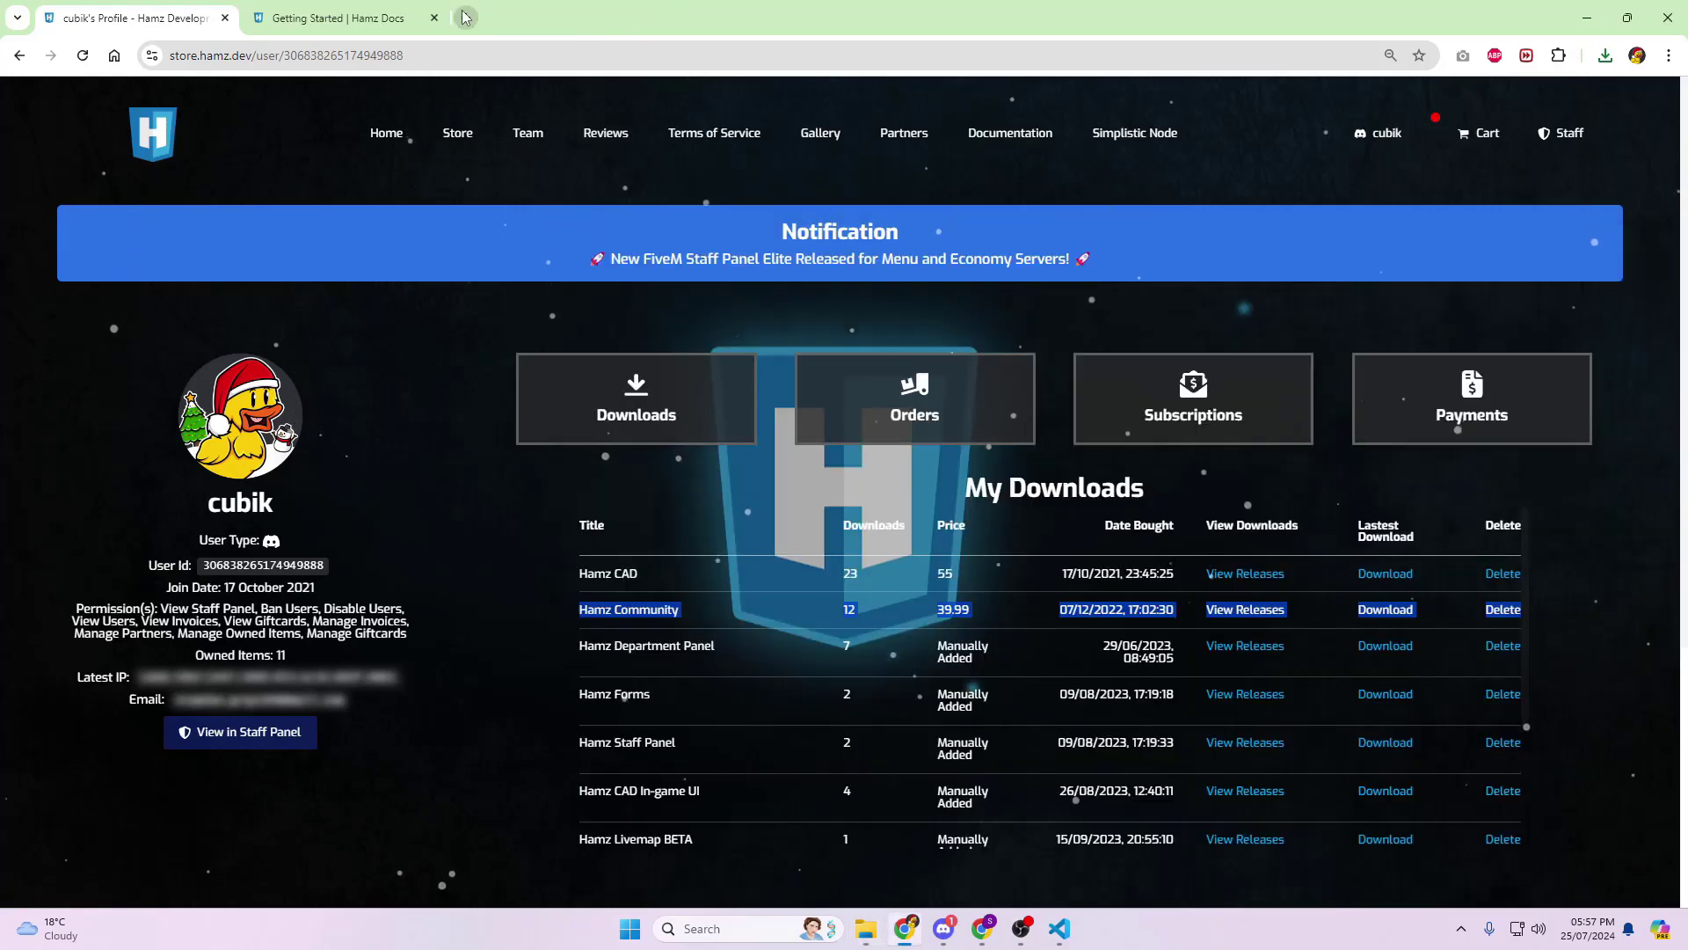
left_click(468, 18)
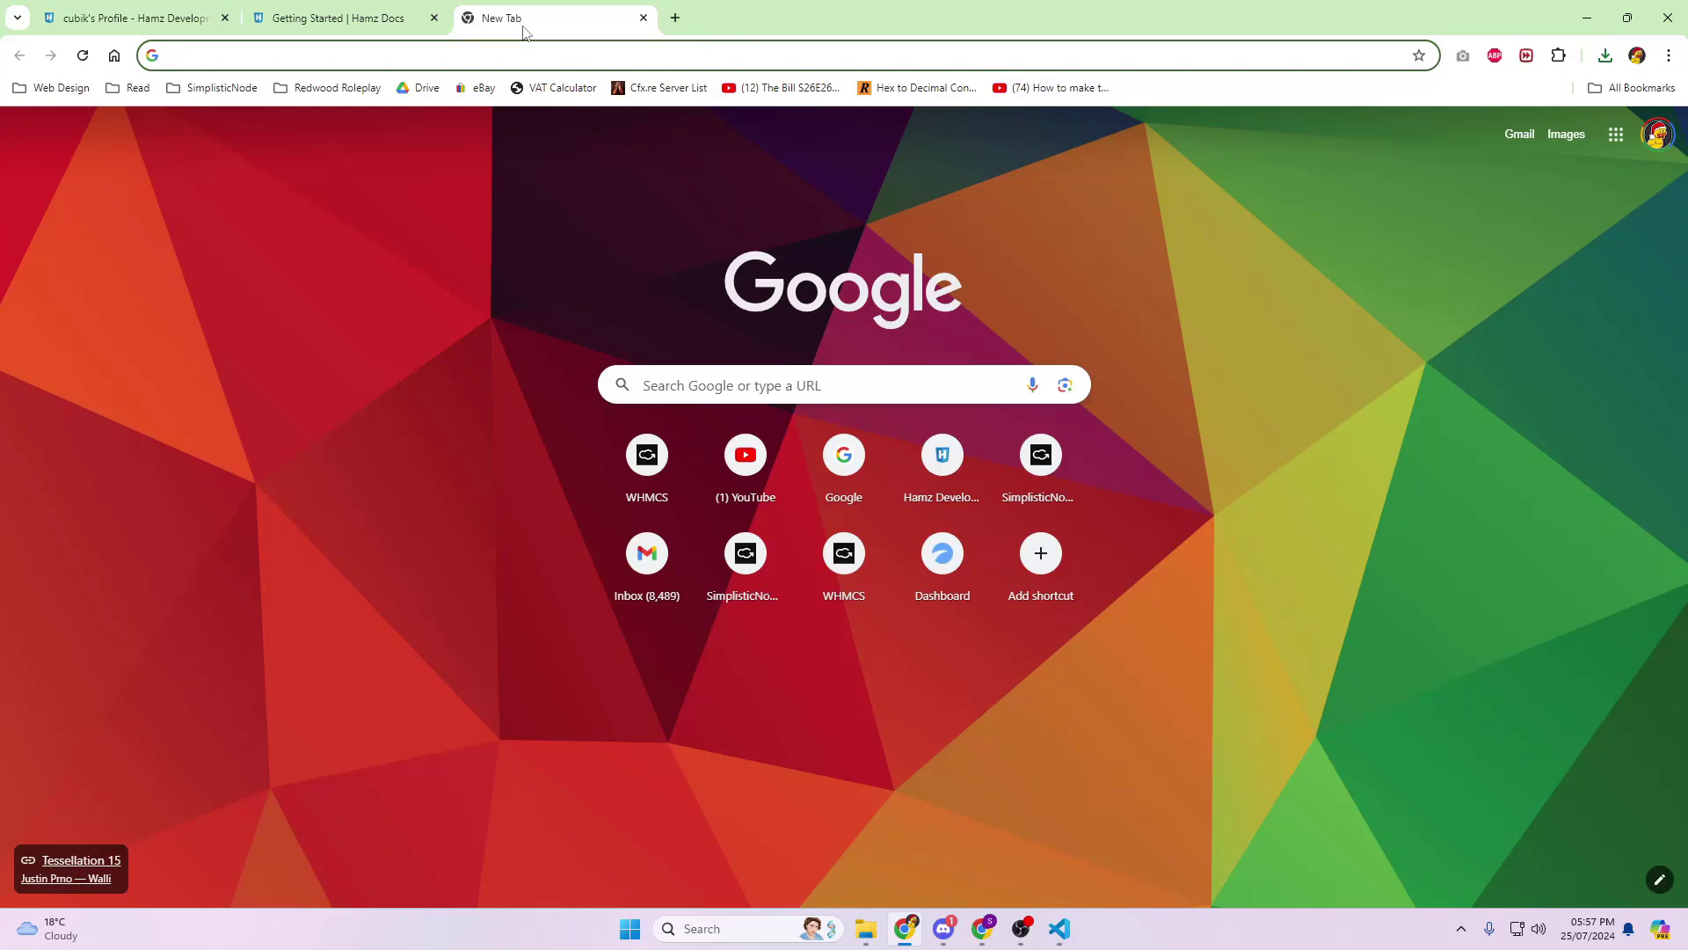
type("cpanel")
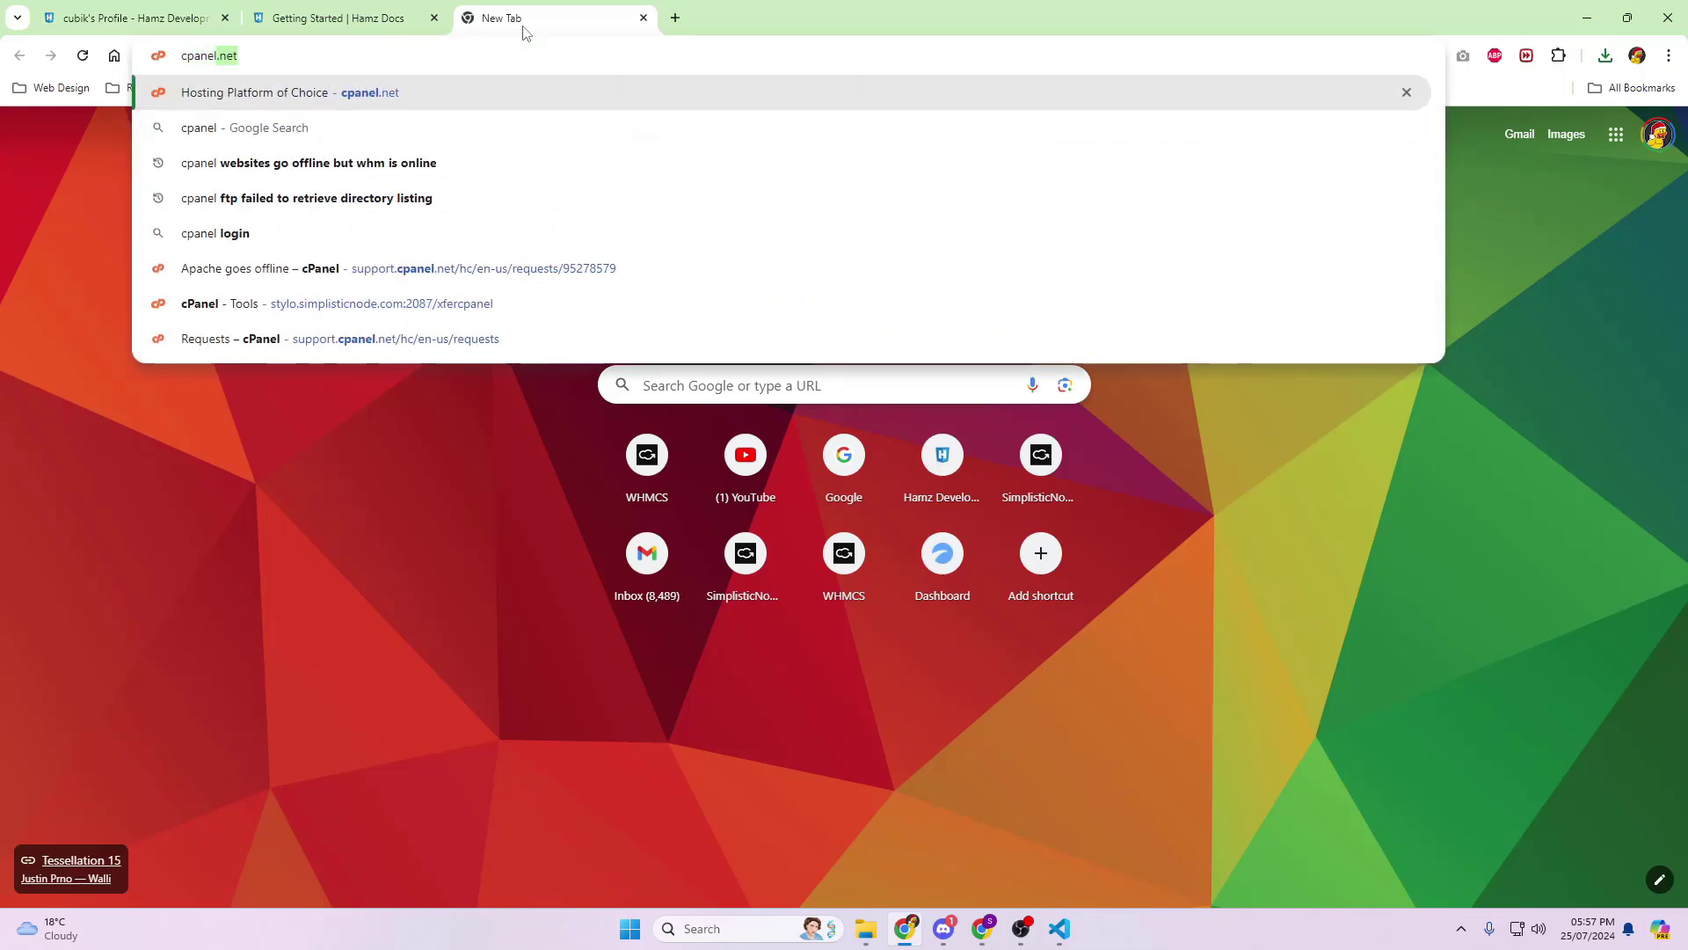
key("Down")
key("Down")
key("Down")
key("Down")
key("Down")
key("Down")
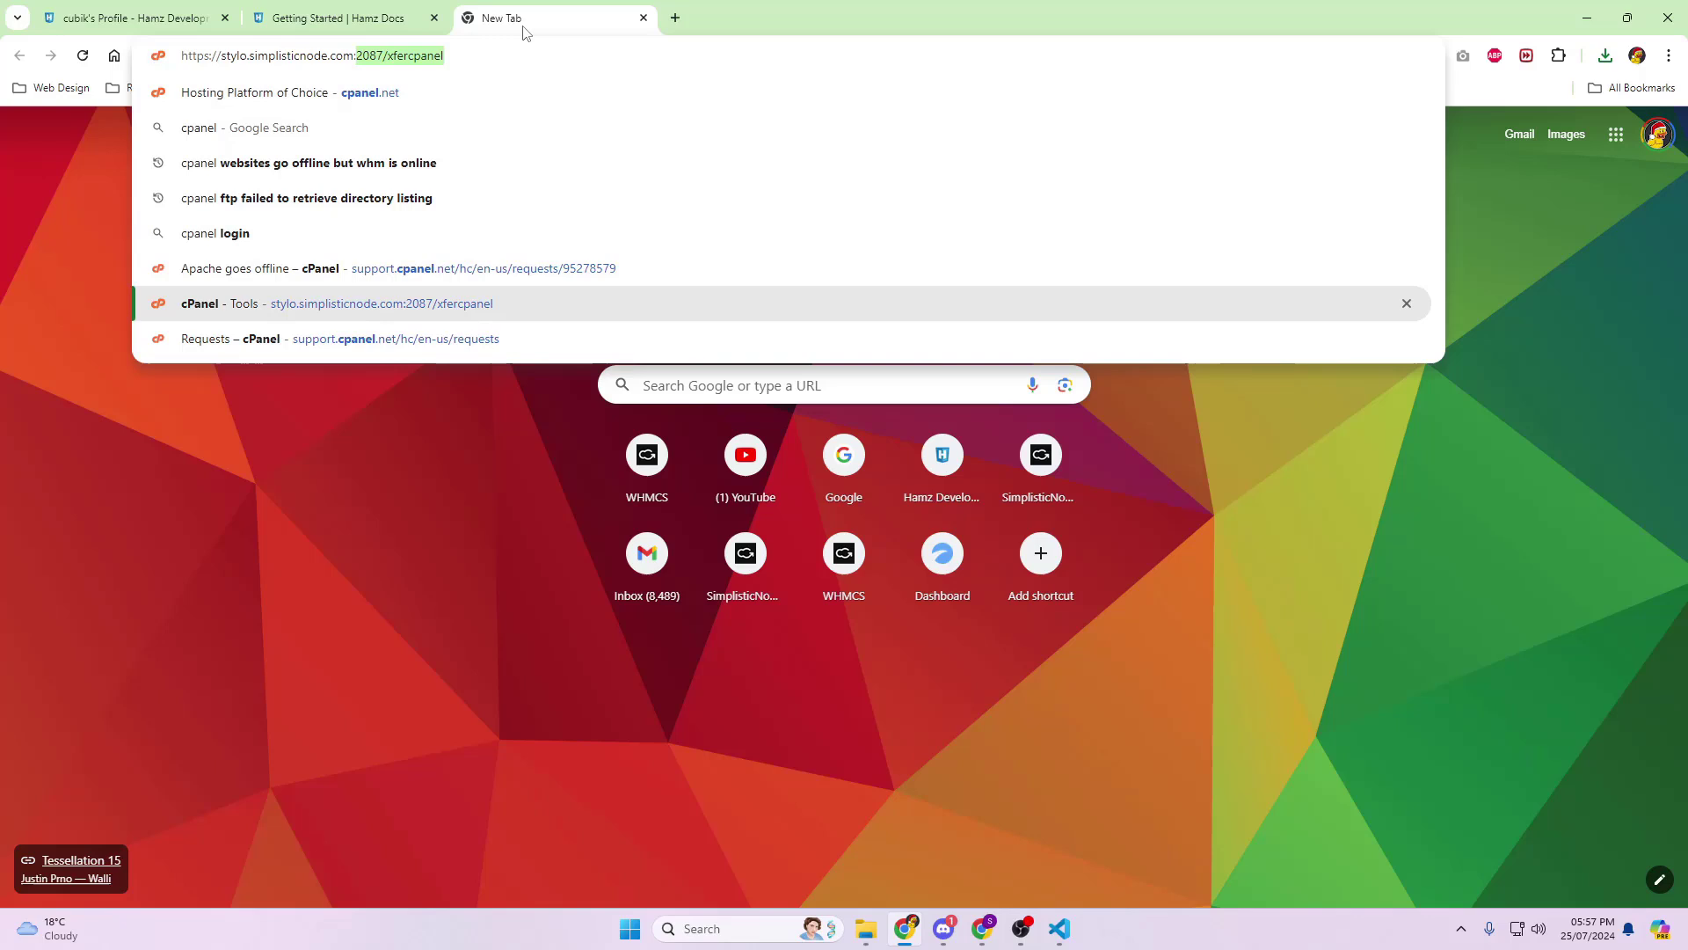
type("2083")
key("Return")
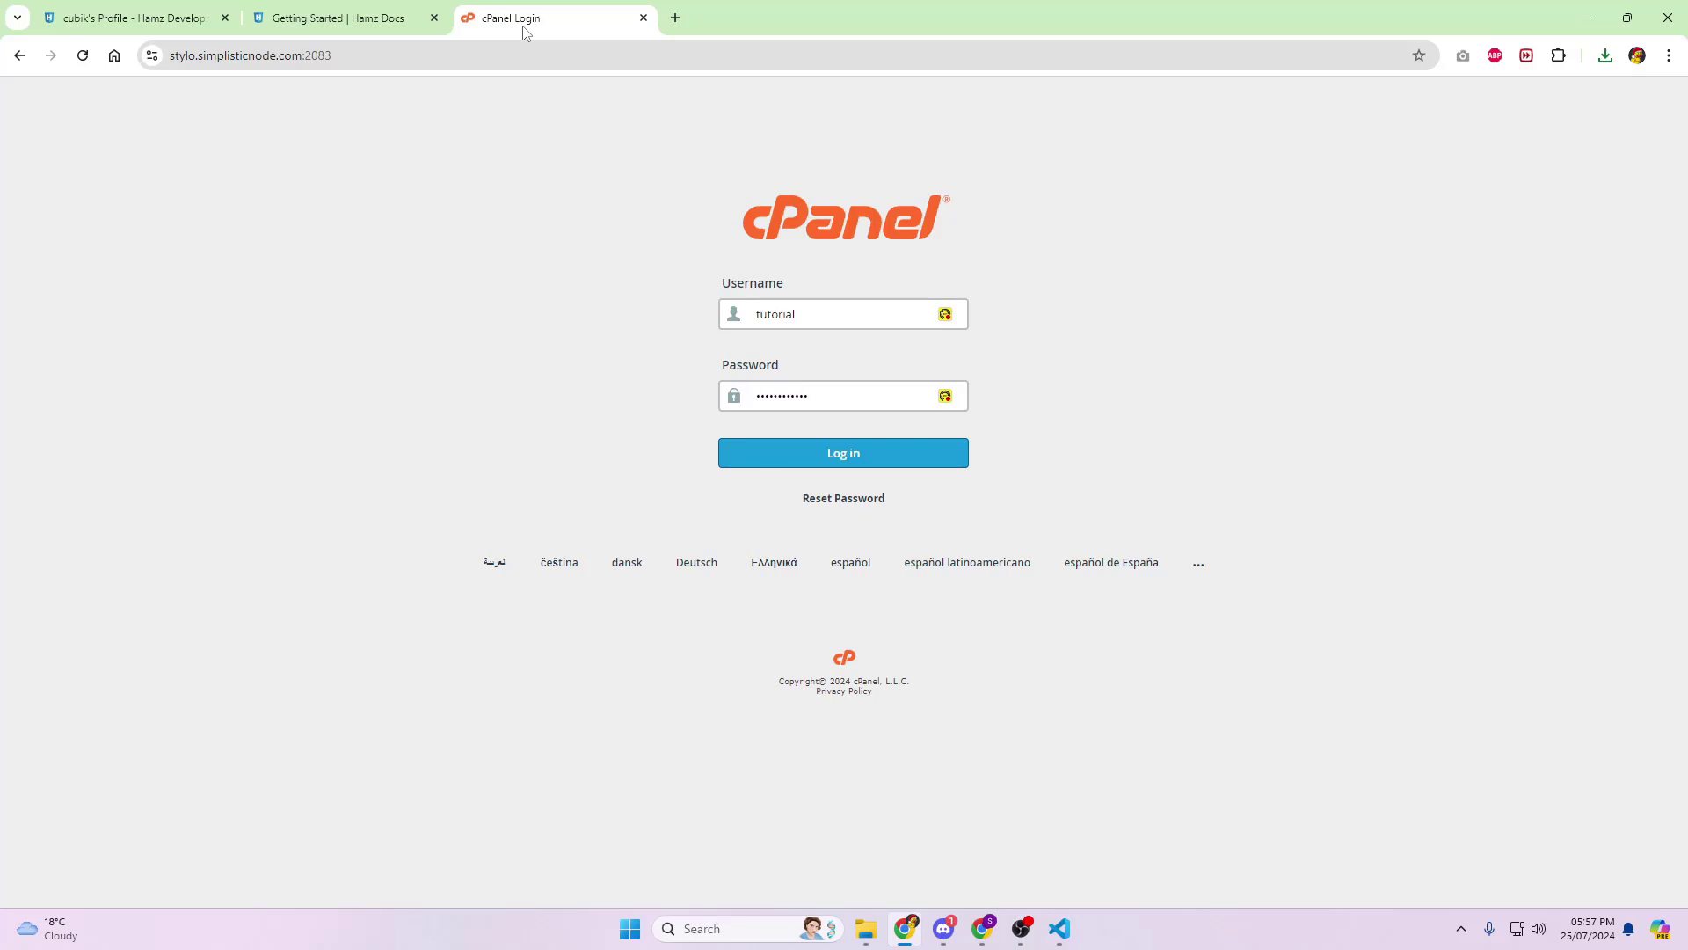
key("Return")
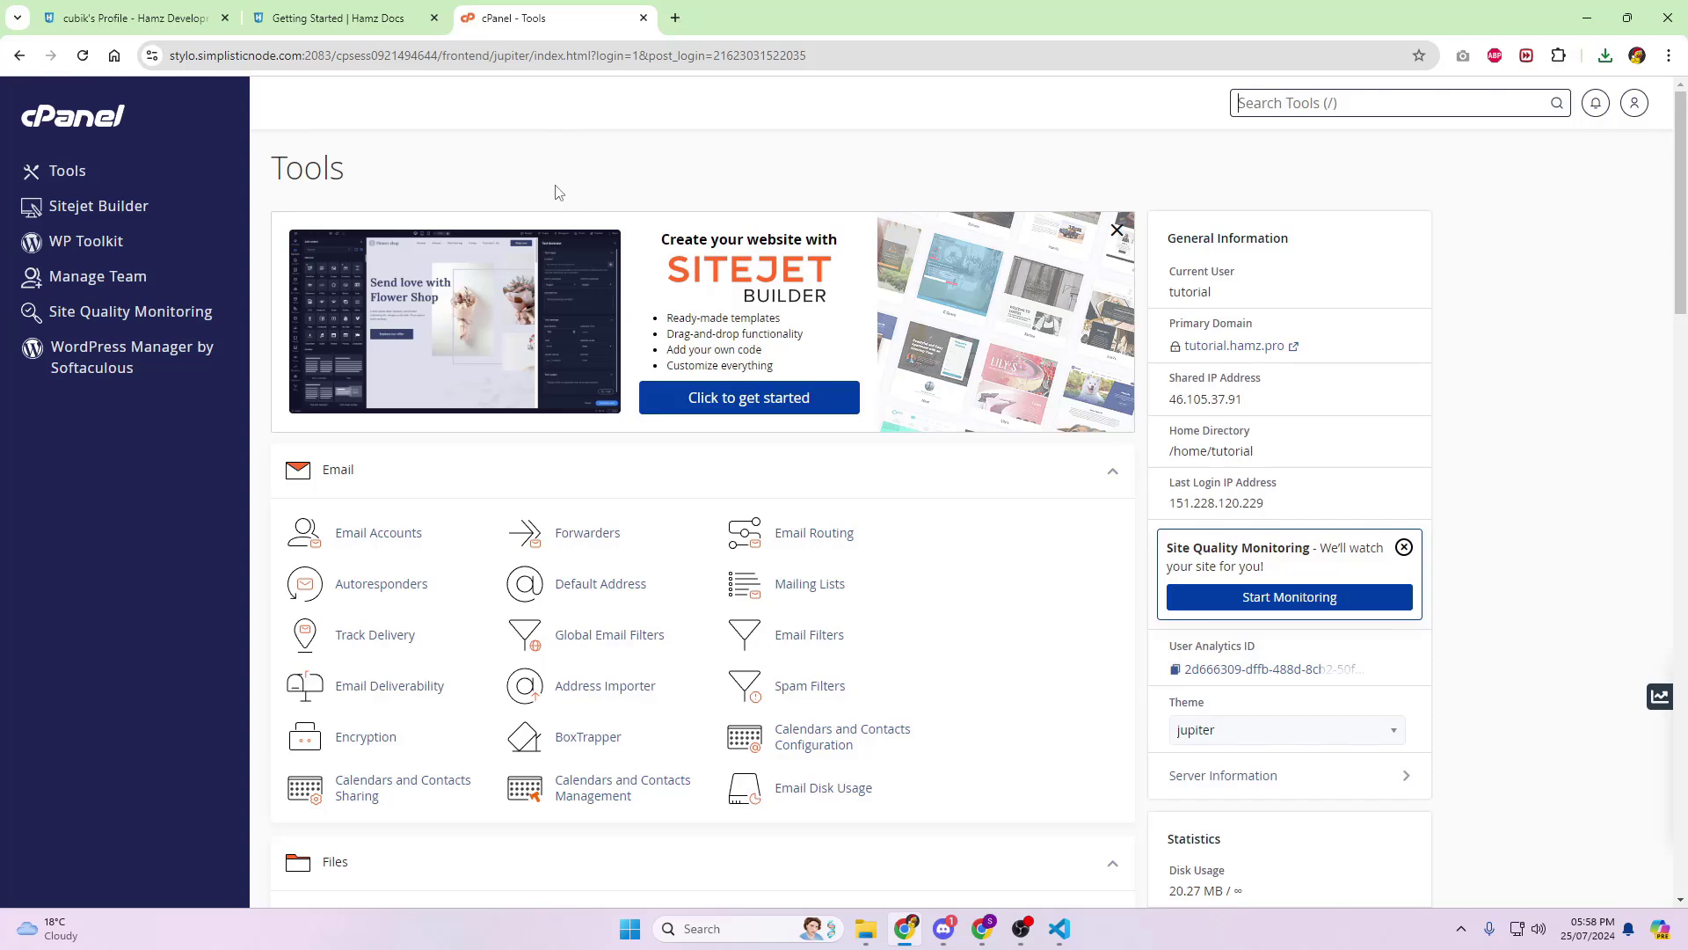
scroll(558, 192, "down", 8)
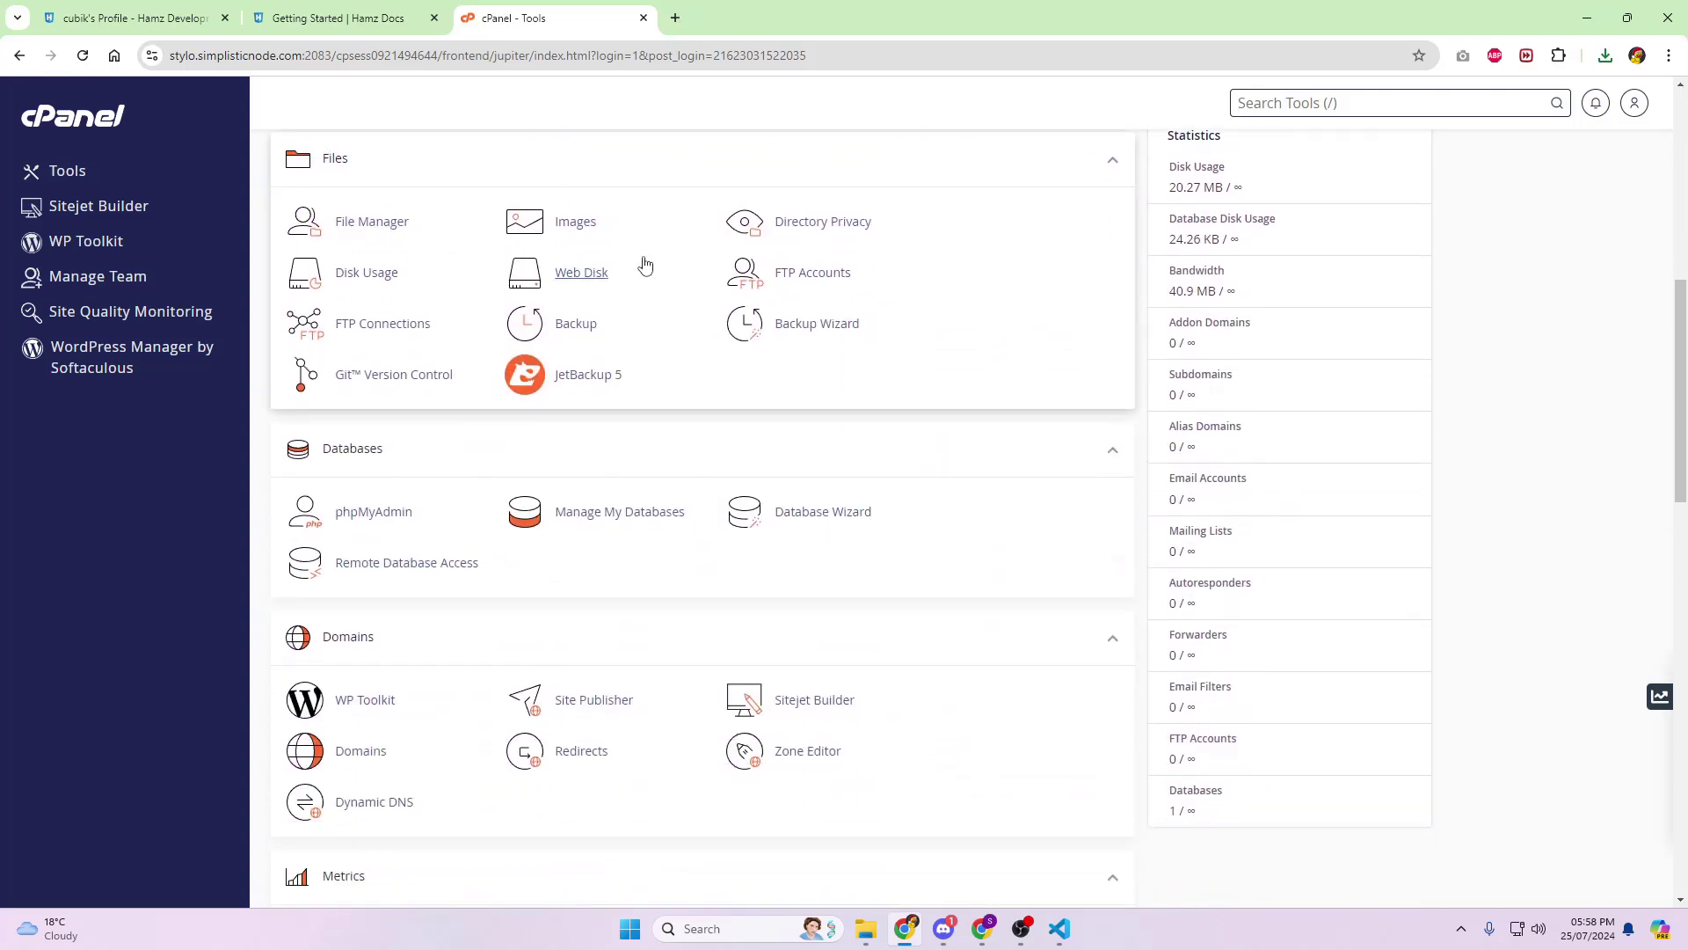
- Open File Manager, enter public_html and open its Upload page, with the extracted files window alongside
left_click(352, 227)
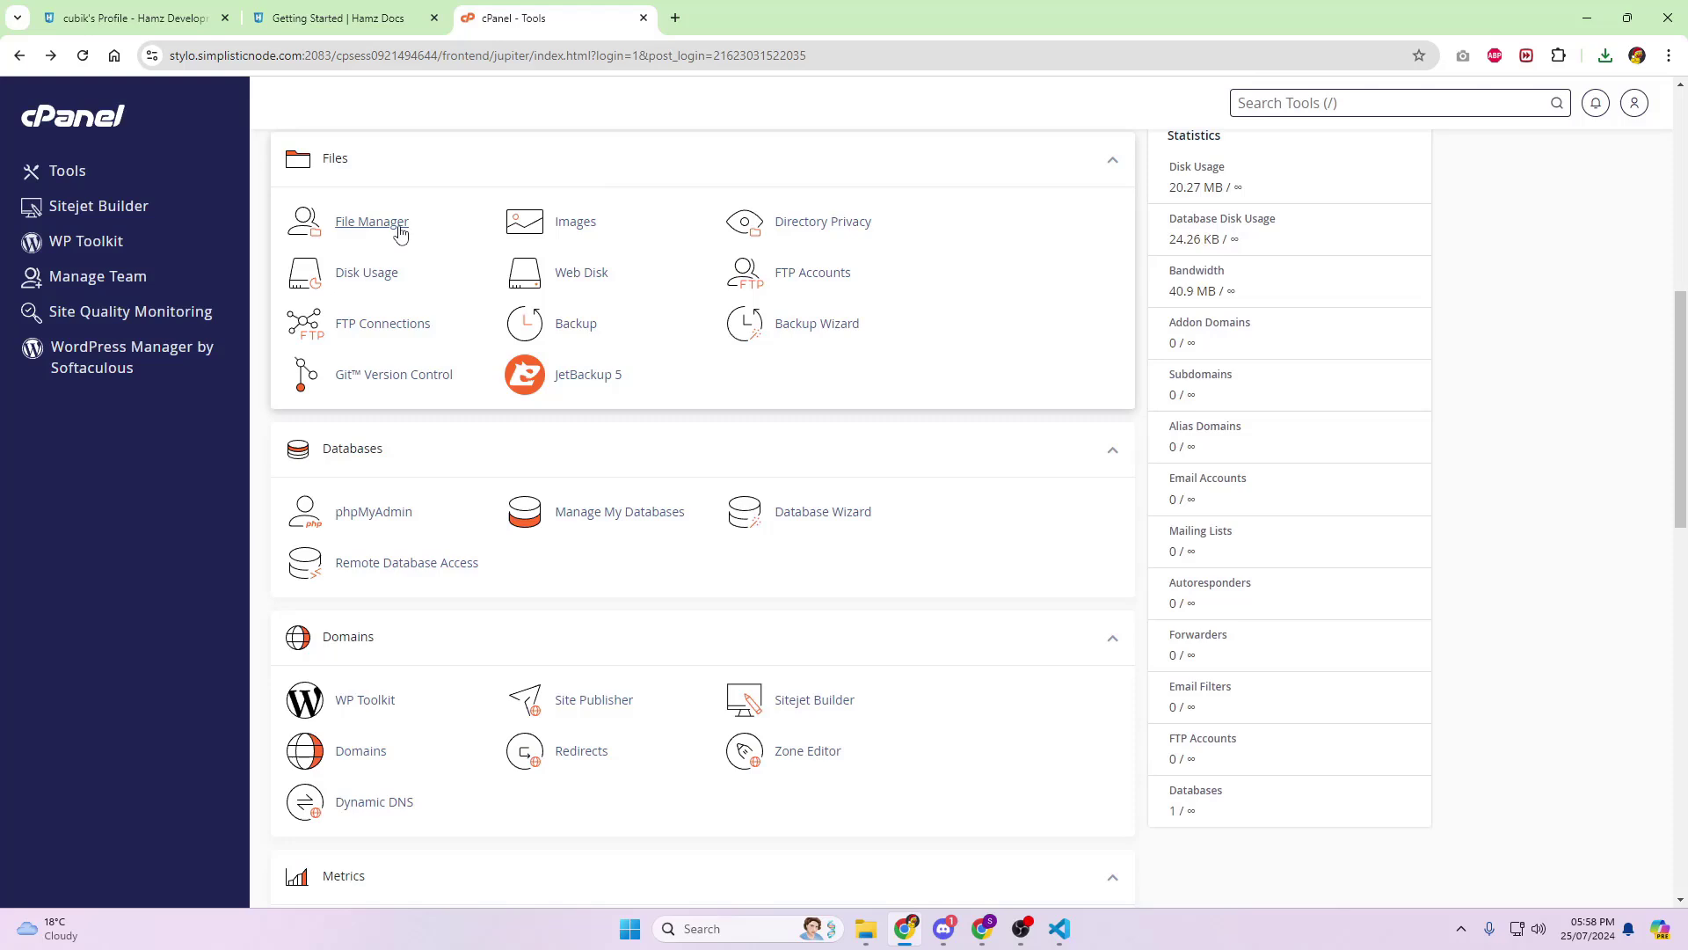
left_click(396, 225)
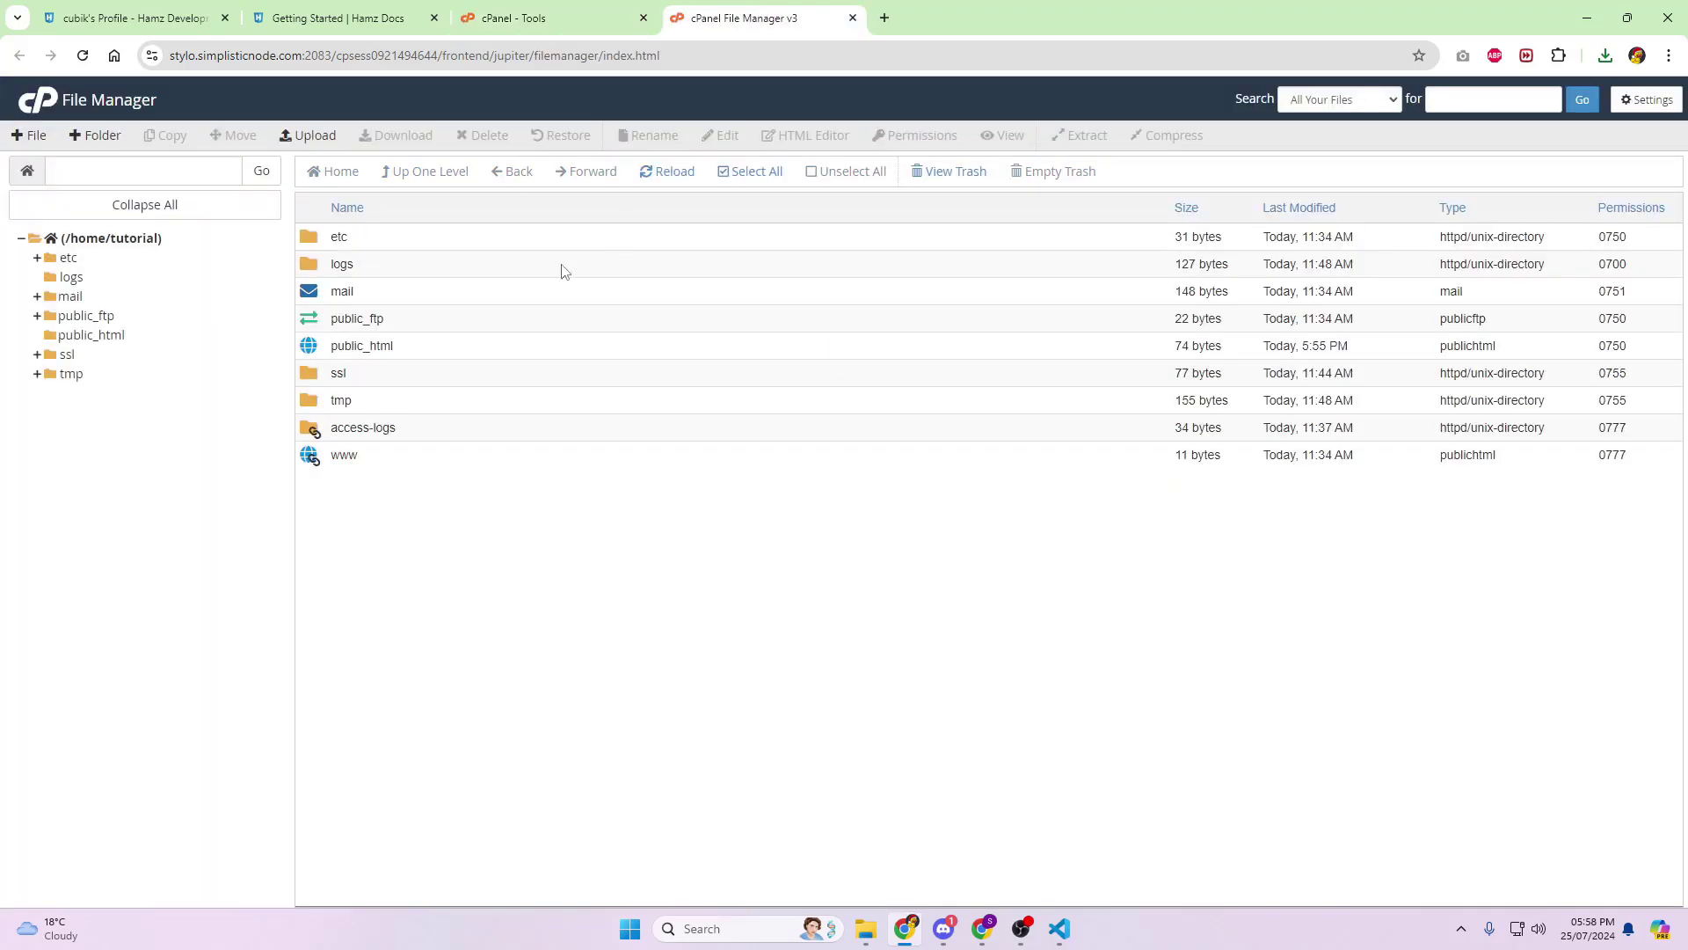
double_click(465, 355)
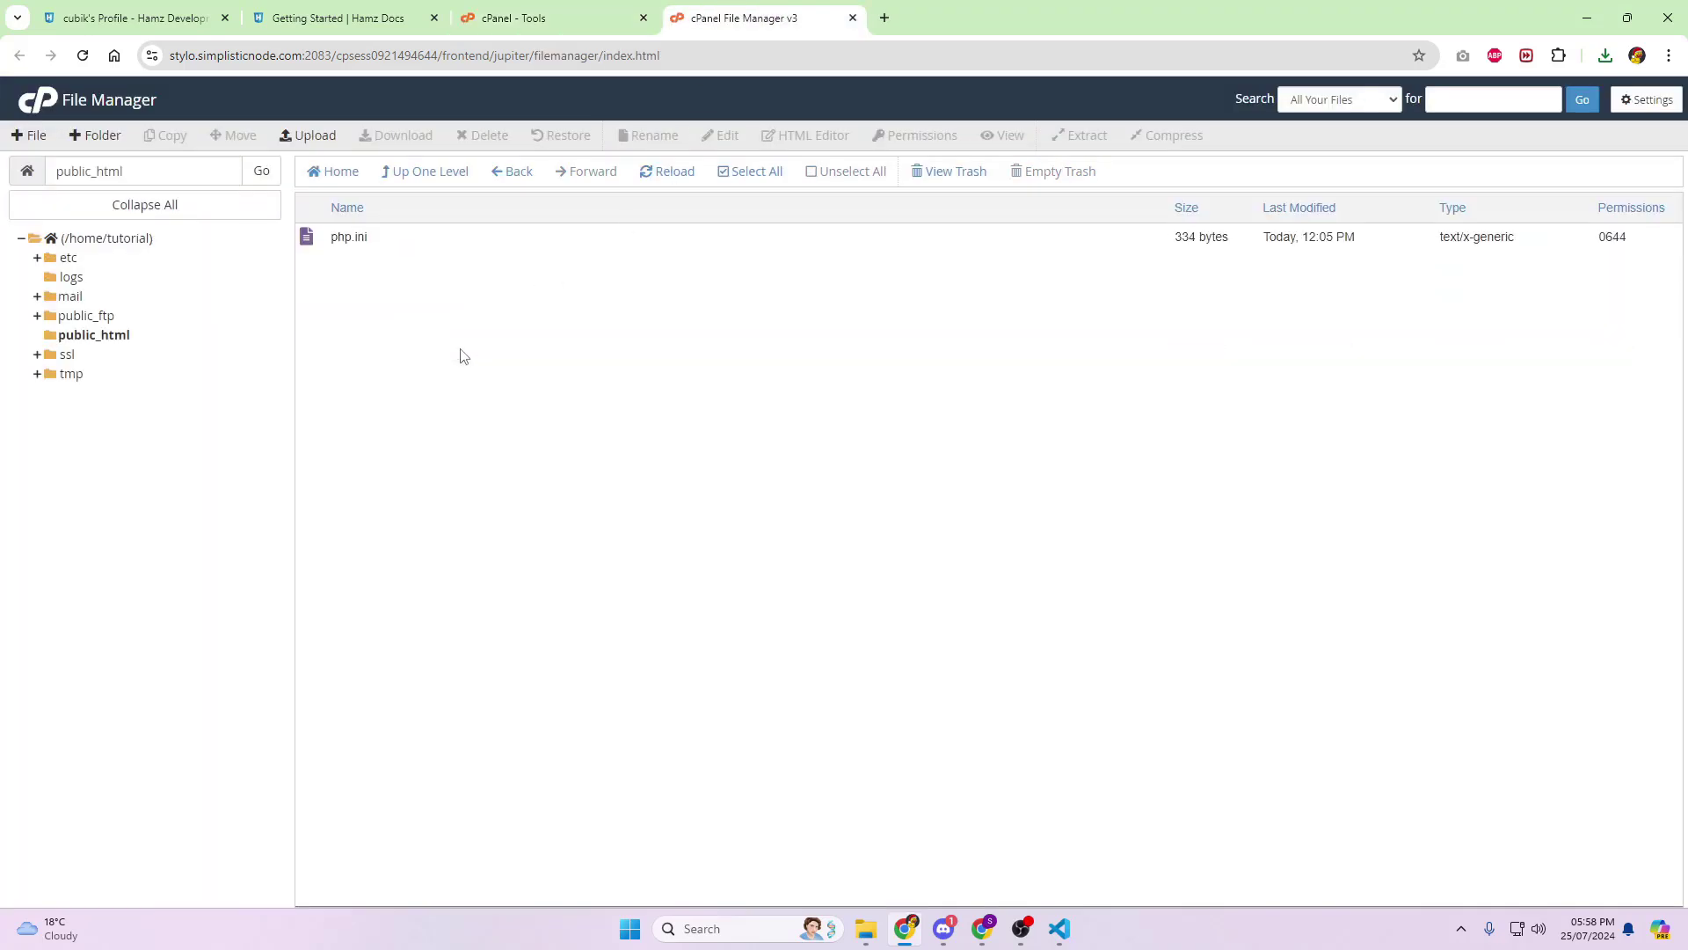
left_click(309, 137)
left_click(865, 930)
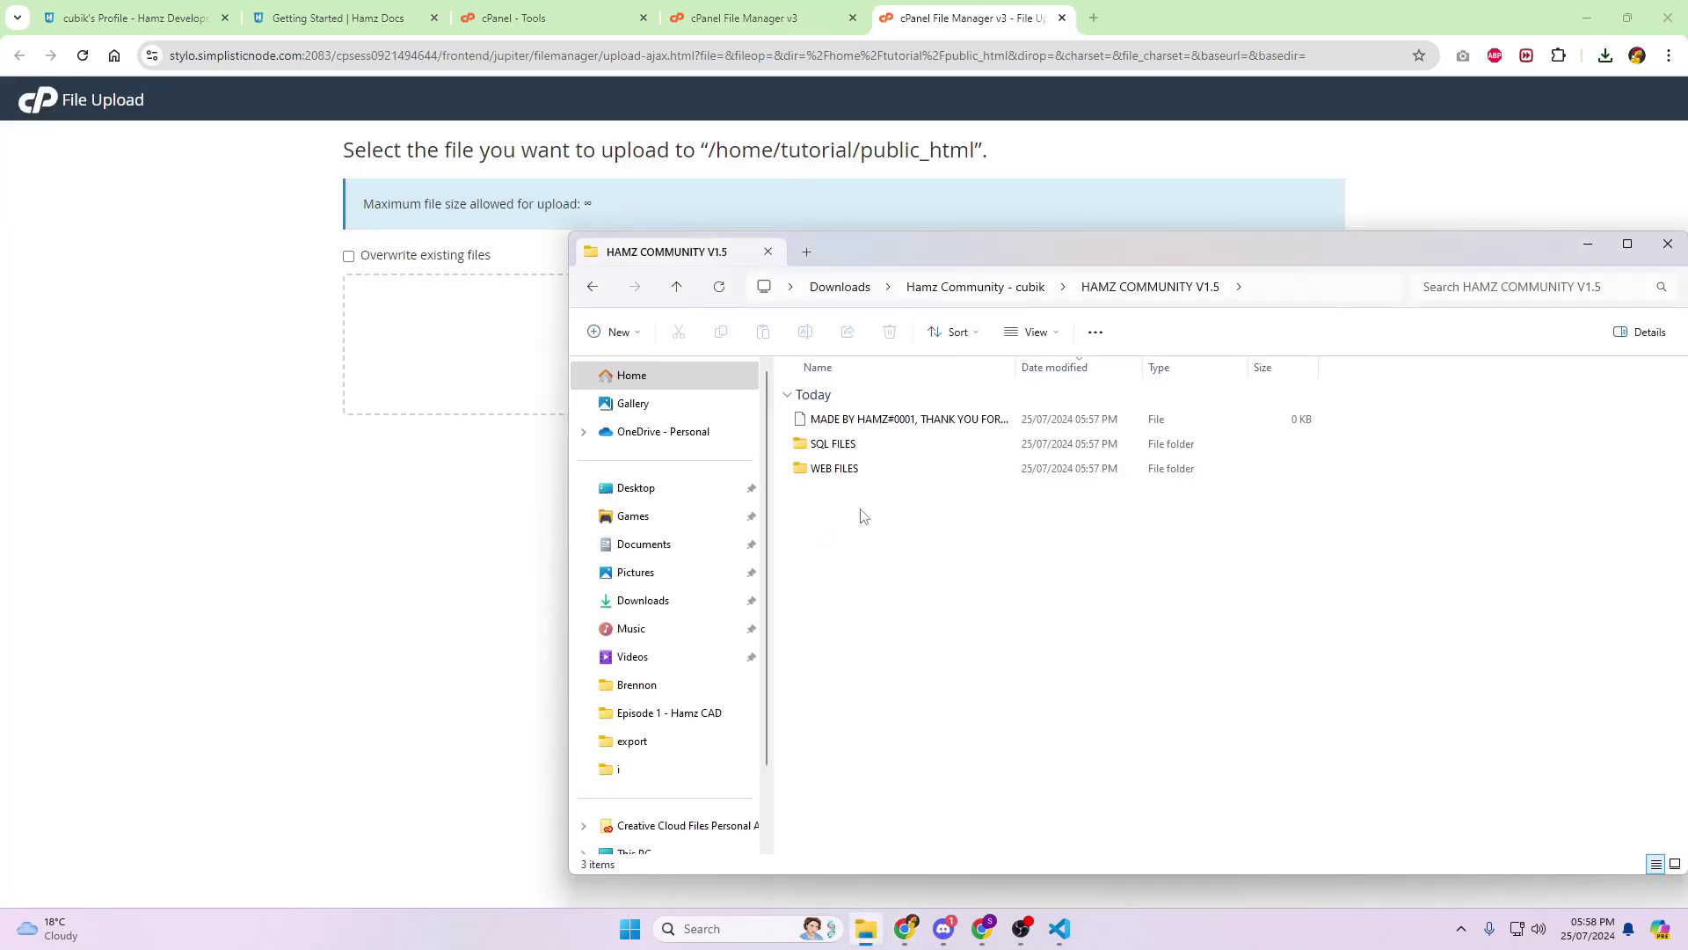
- Select everything in WEB FILES > hamzcommunity and compress it into one zip file
double_click(817, 470)
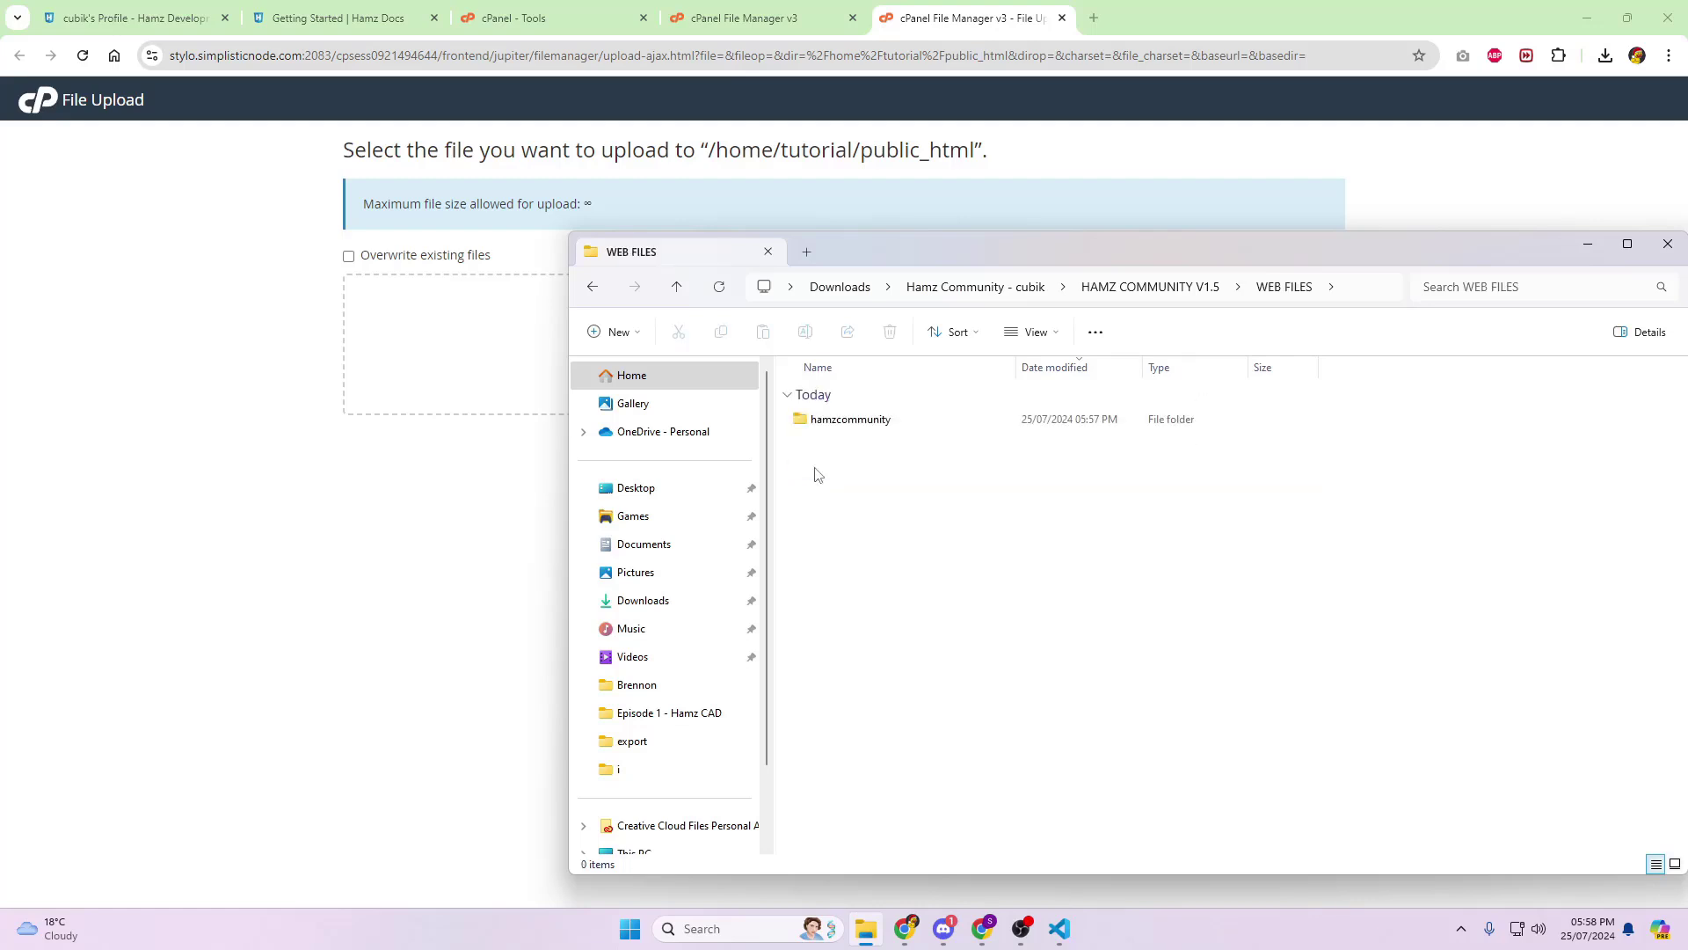
double_click(862, 428)
left_click(861, 428)
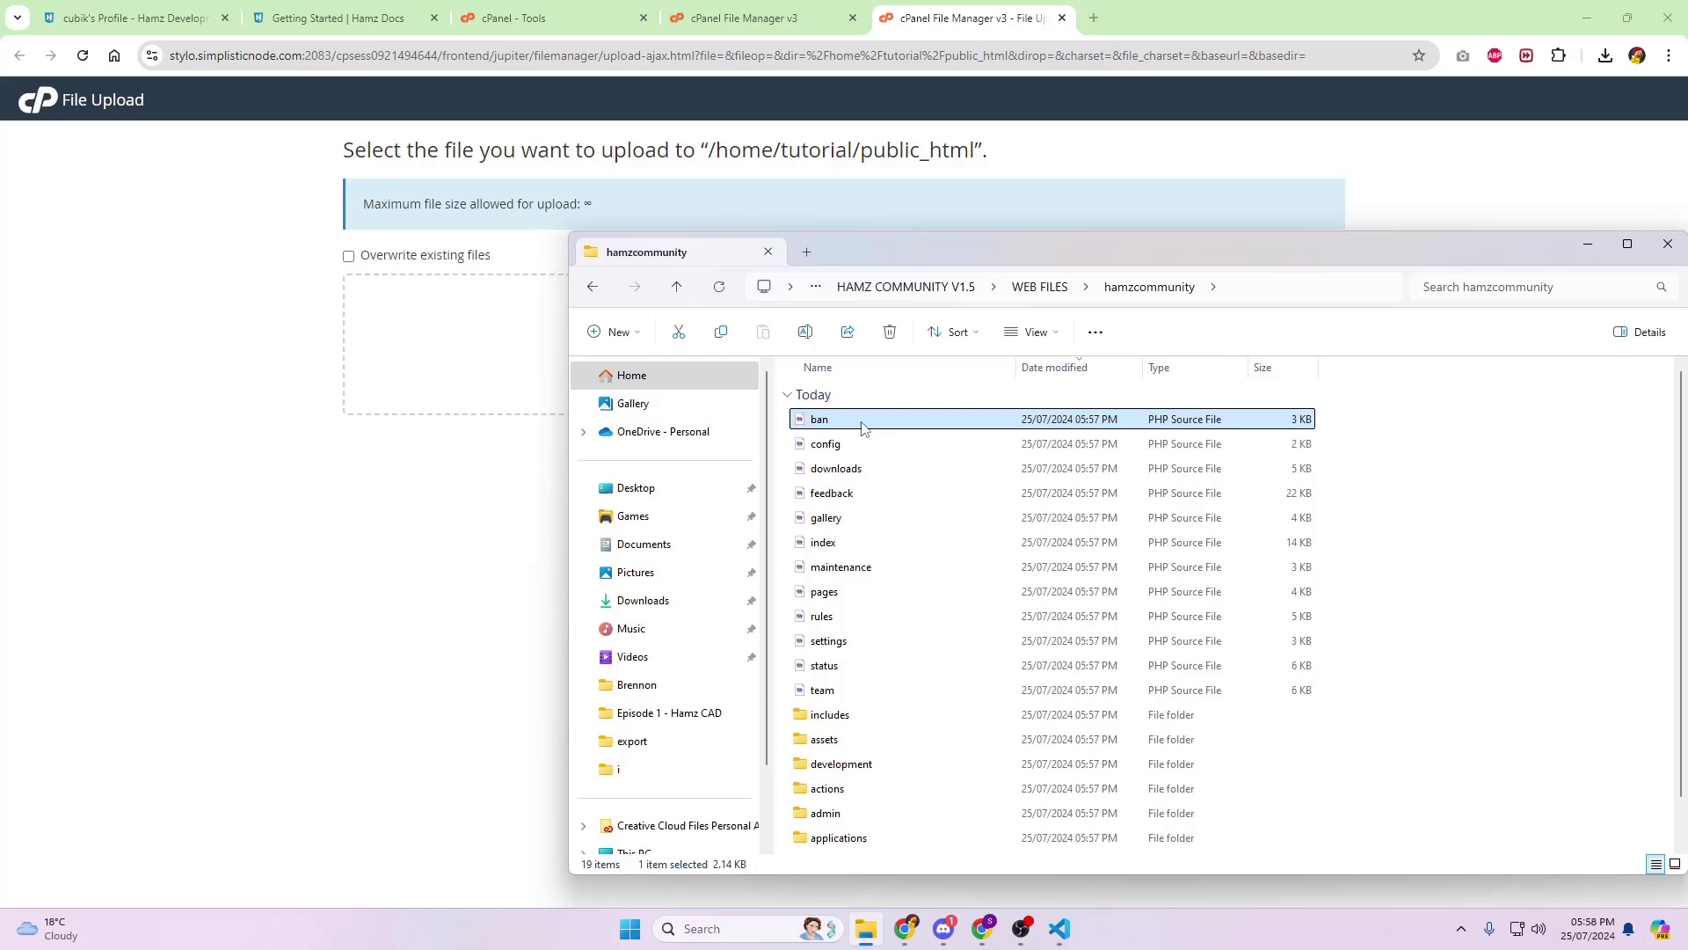
key("ctrl+a")
right_click(862, 428)
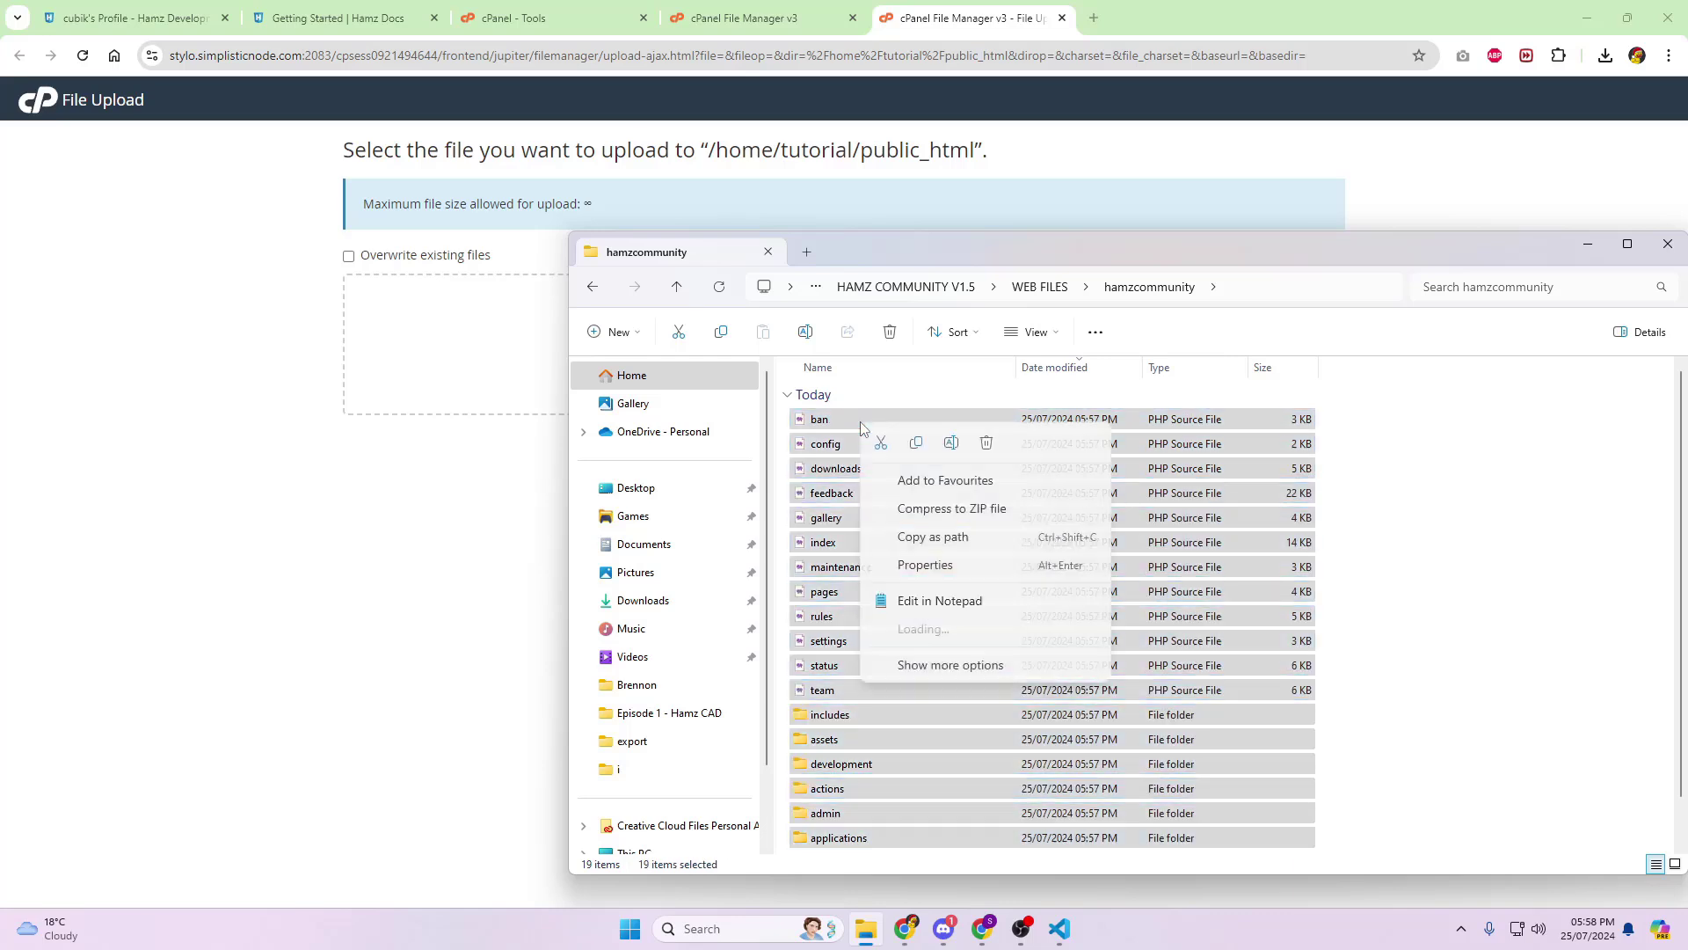
left_click(952, 509)
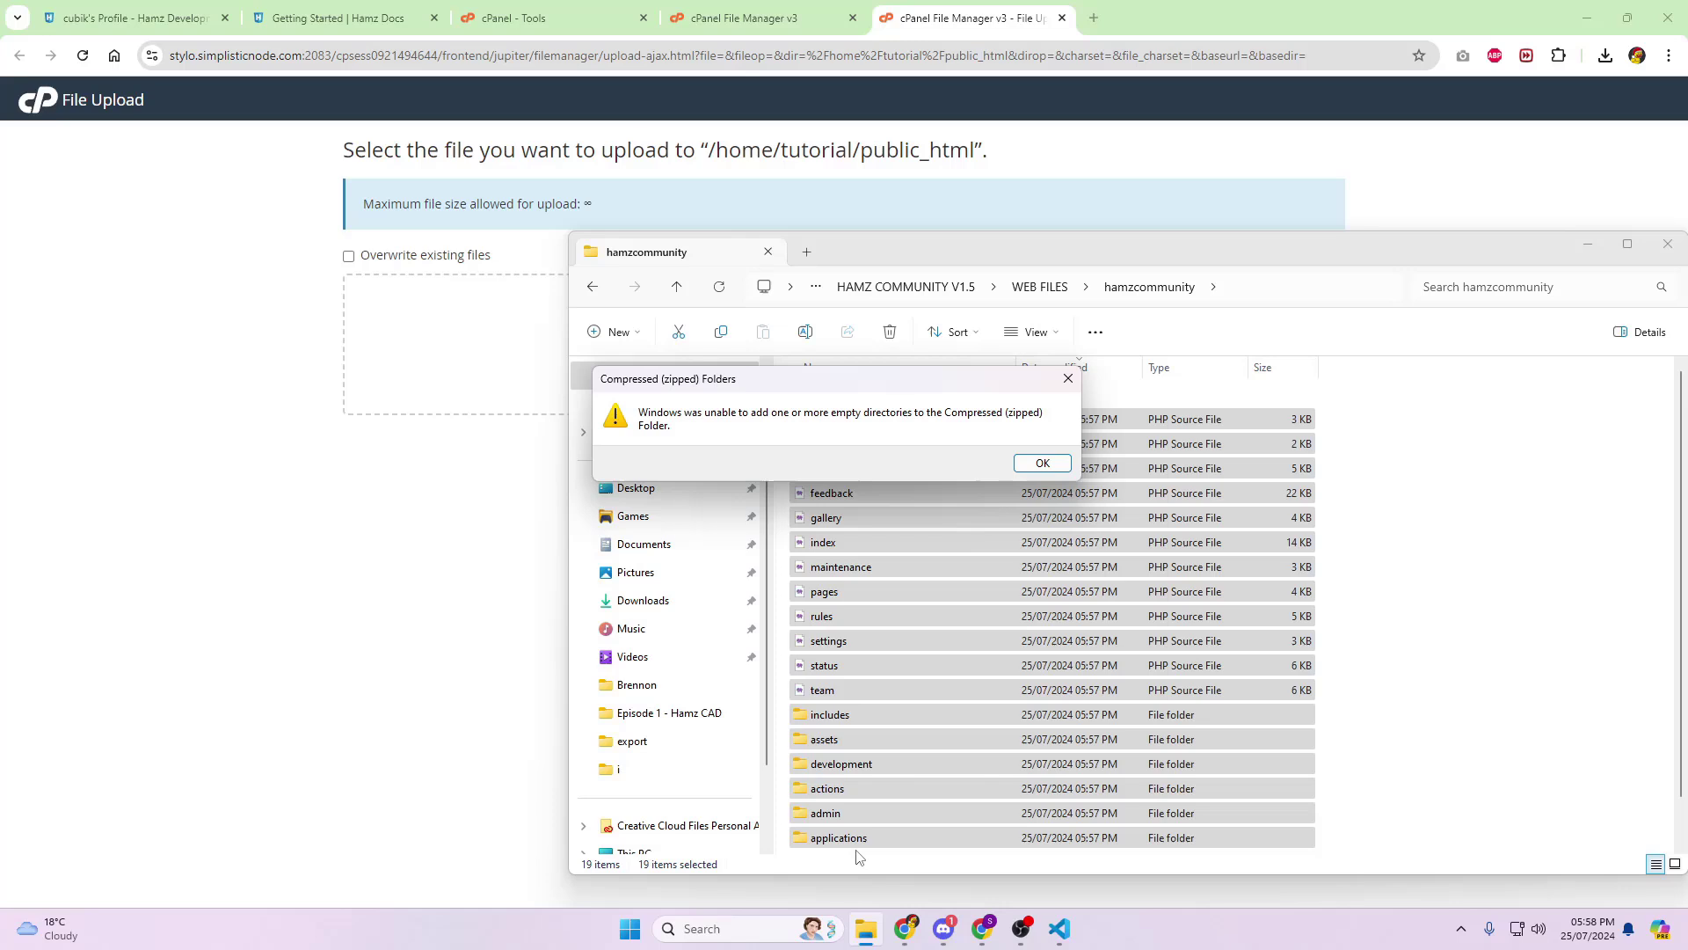
scroll(867, 817, "down", 1)
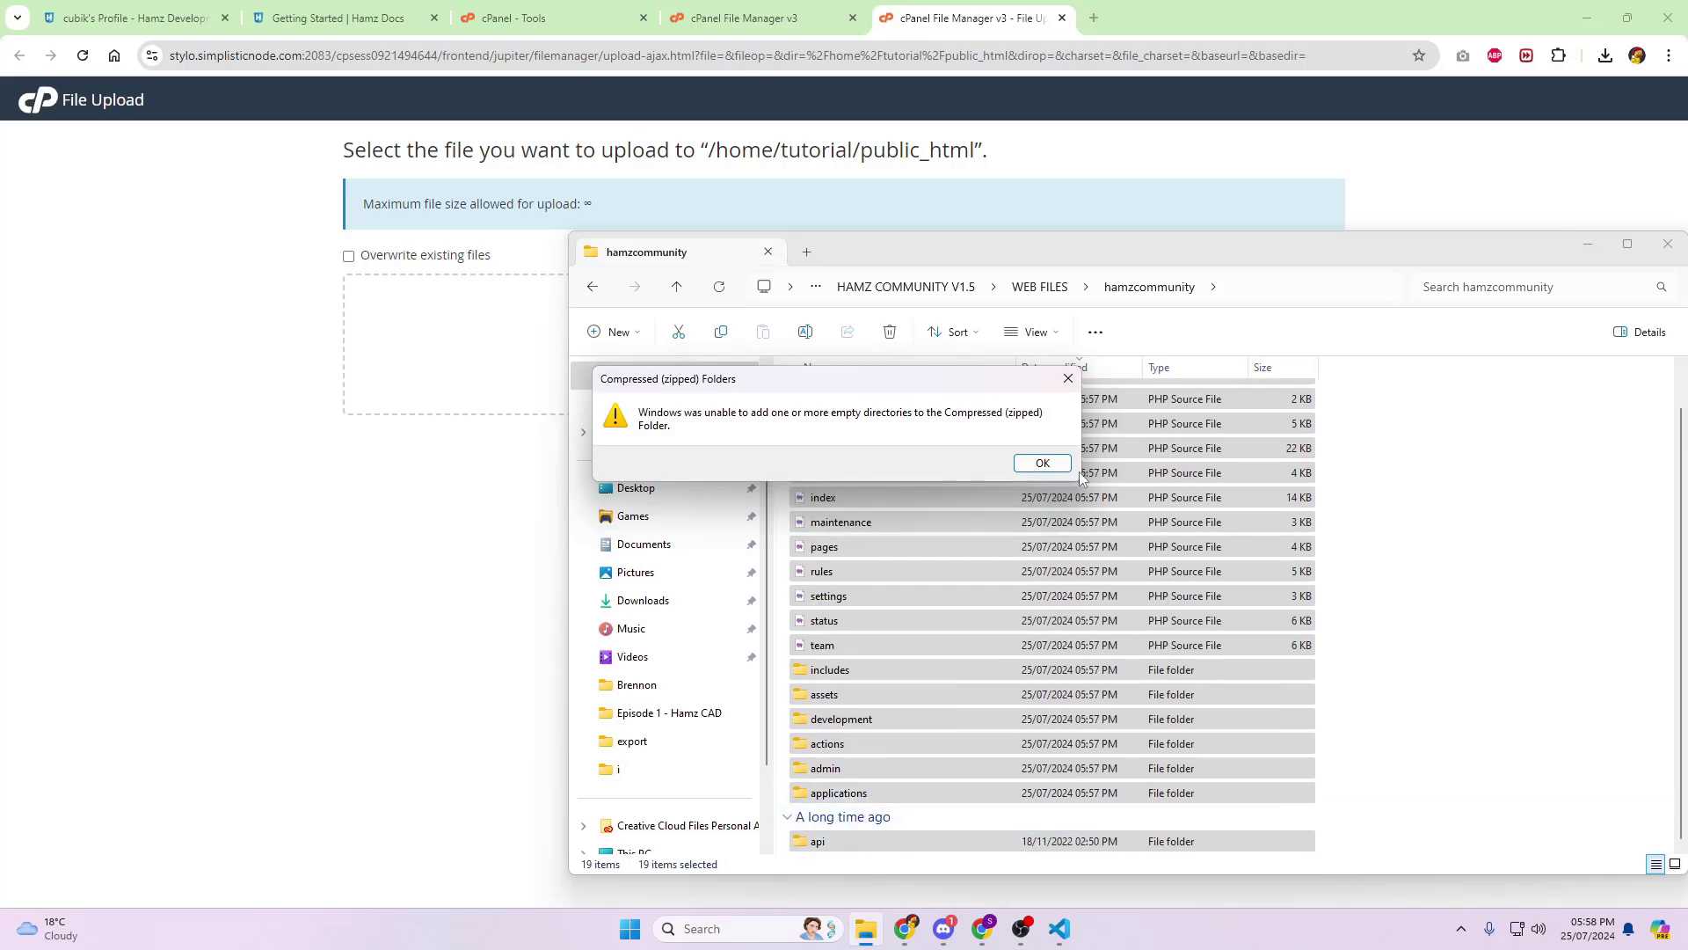
left_click(1047, 465)
- Check the api folder's contents, then select the new ban zip archive in hamzcommunity
left_click(1478, 605)
scroll(889, 721, "down", 1)
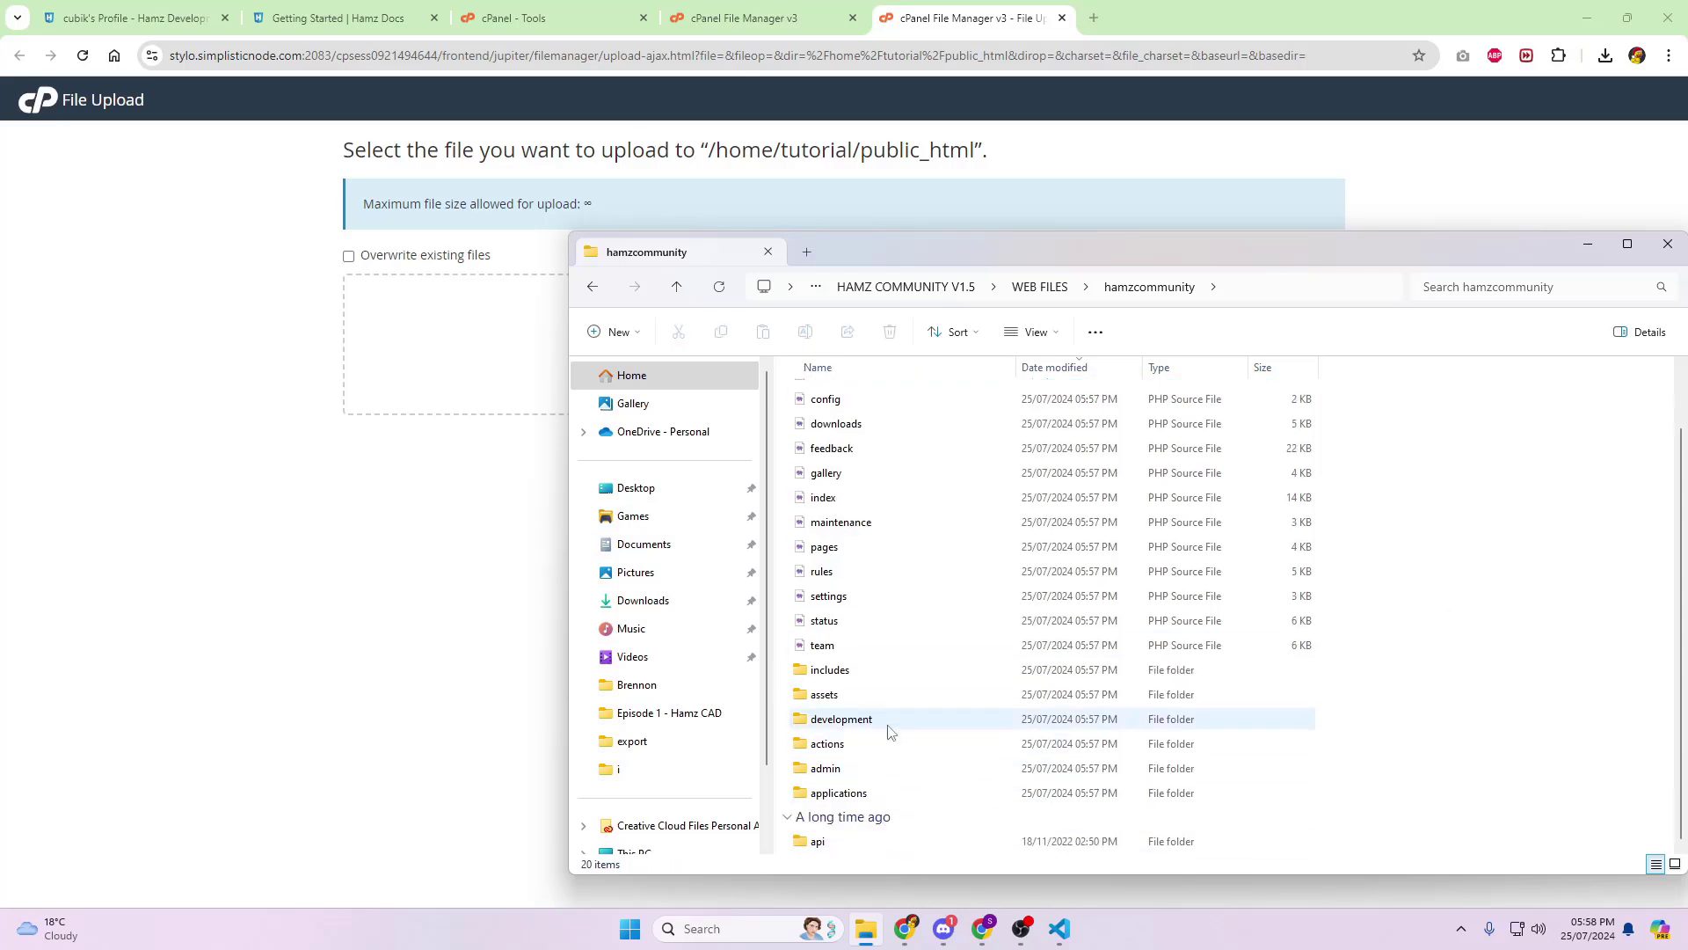
double_click(826, 839)
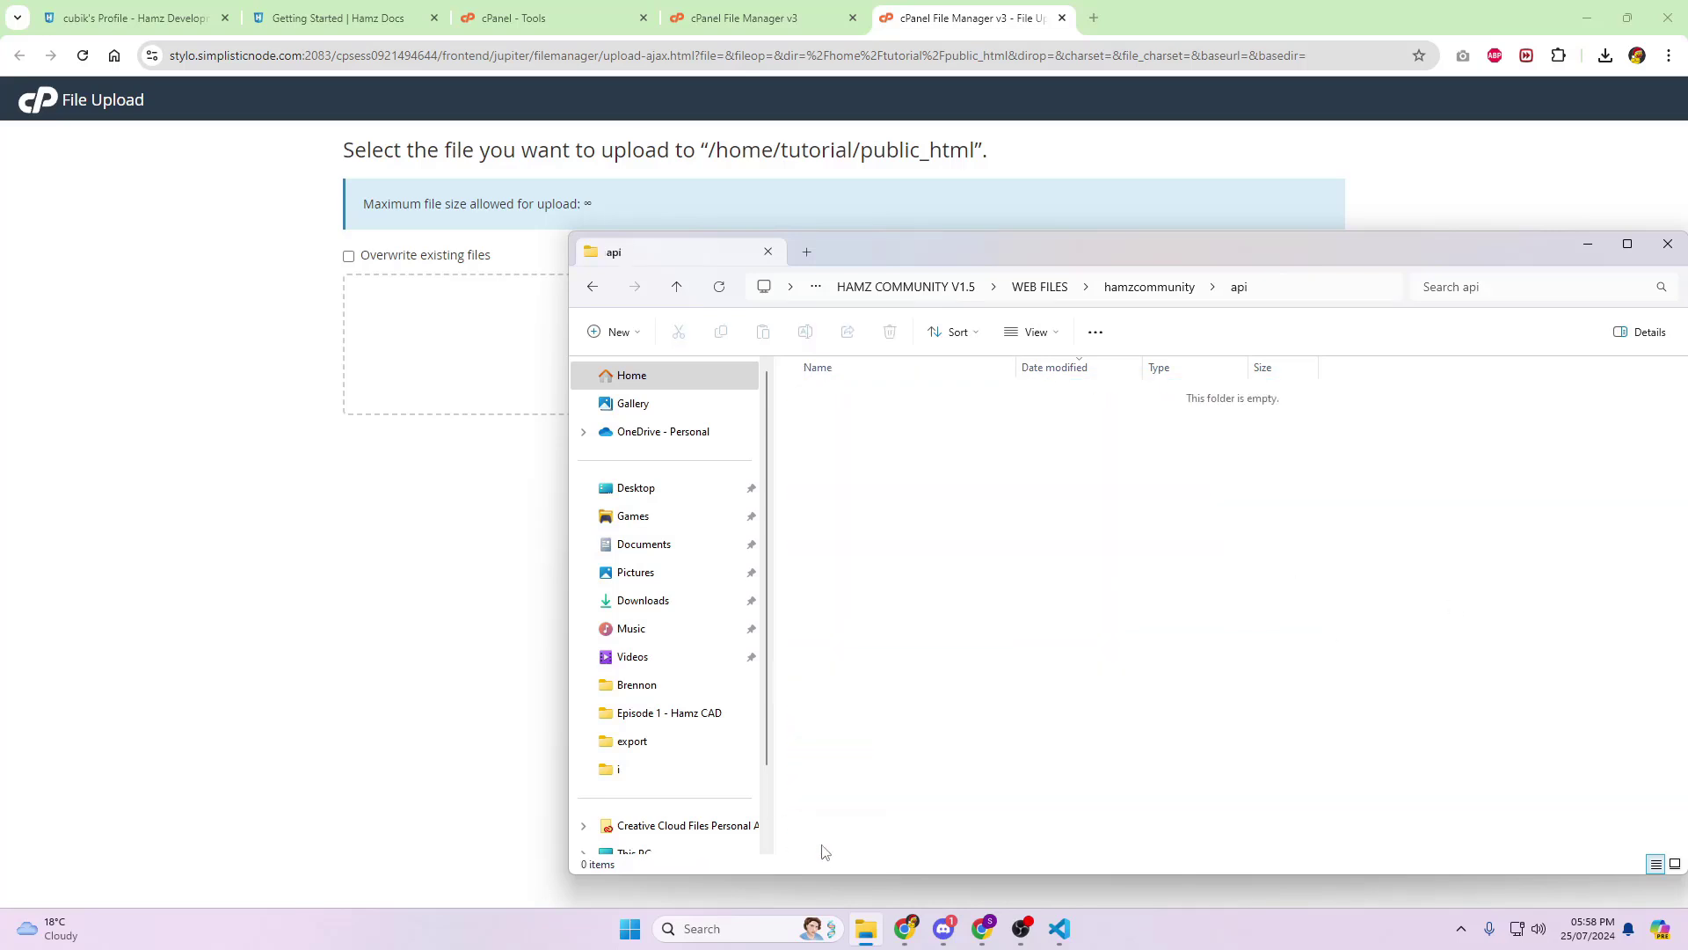
left_click(603, 296)
scroll(892, 589, "up", 2)
left_click(898, 418)
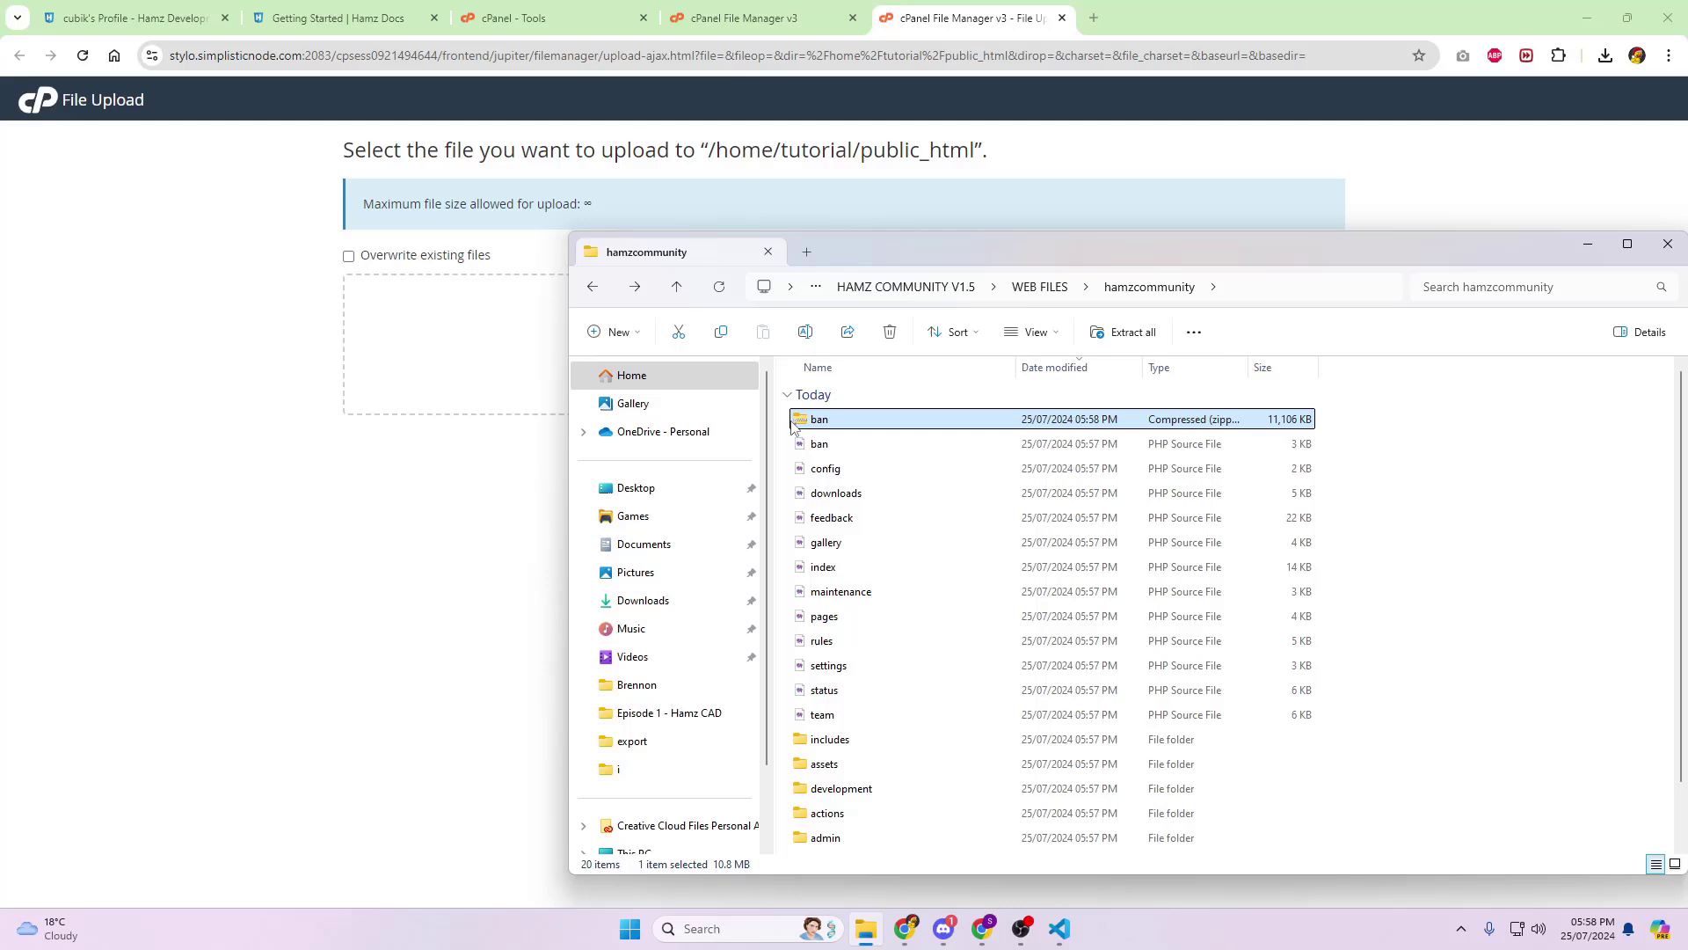
- Upload the ban zip to public_html and reload the listing to show ban.zip (10.85 MB)
left_click_drag(840, 421, 499, 317)
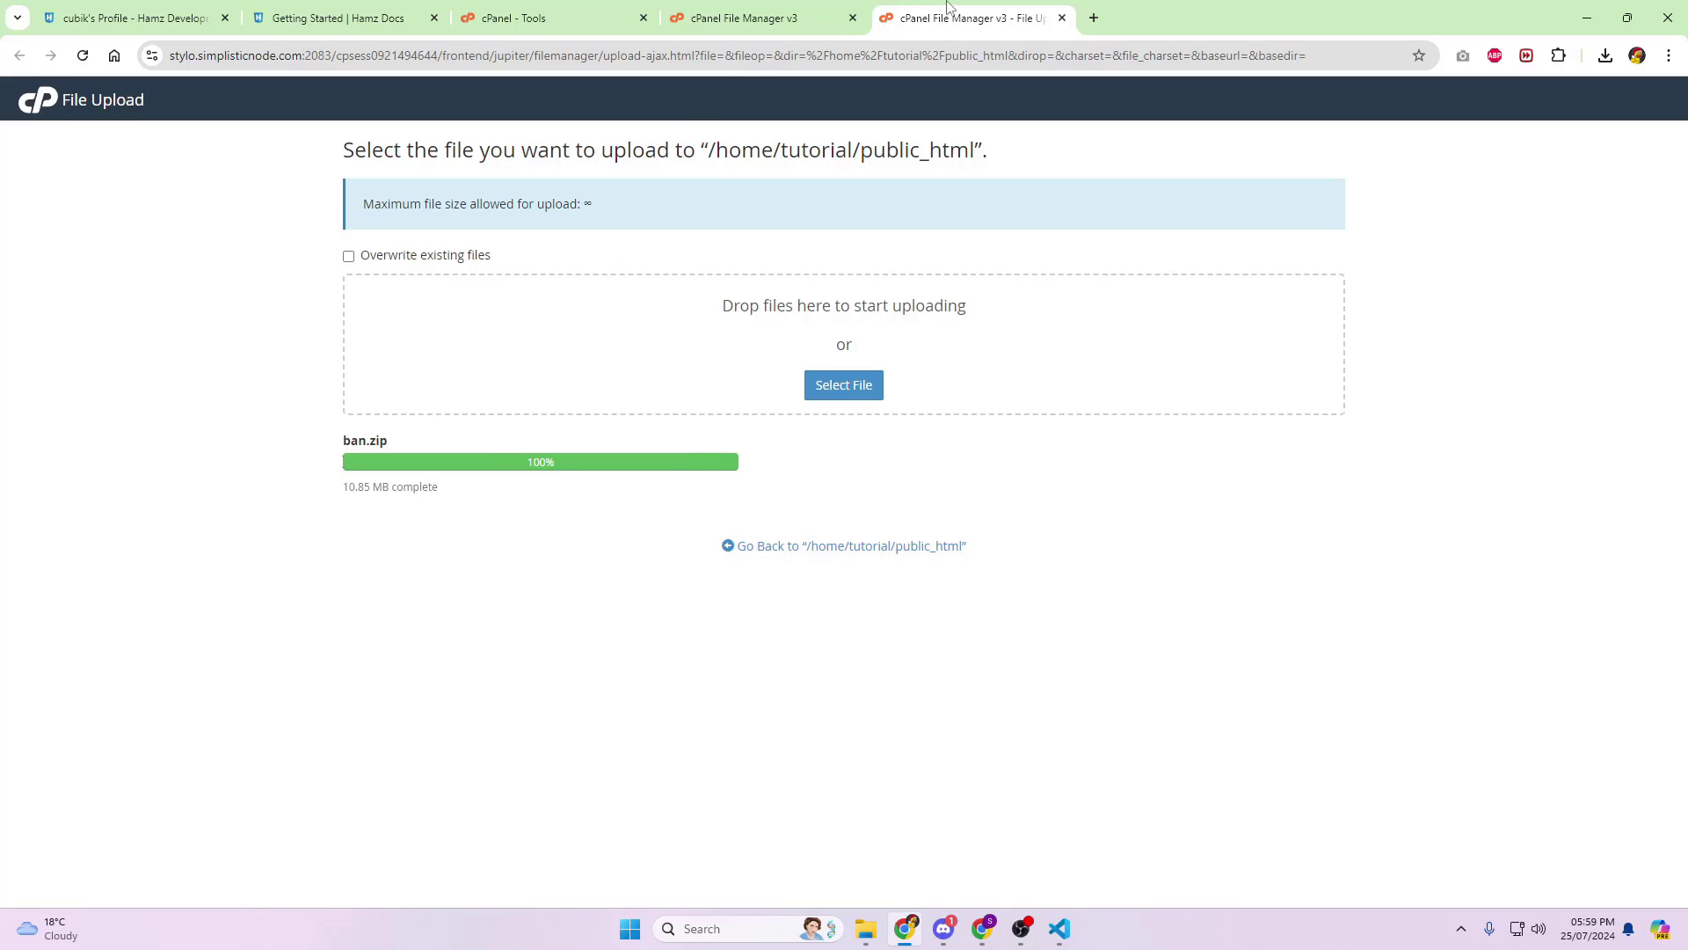
left_click(1062, 18)
left_click(665, 175)
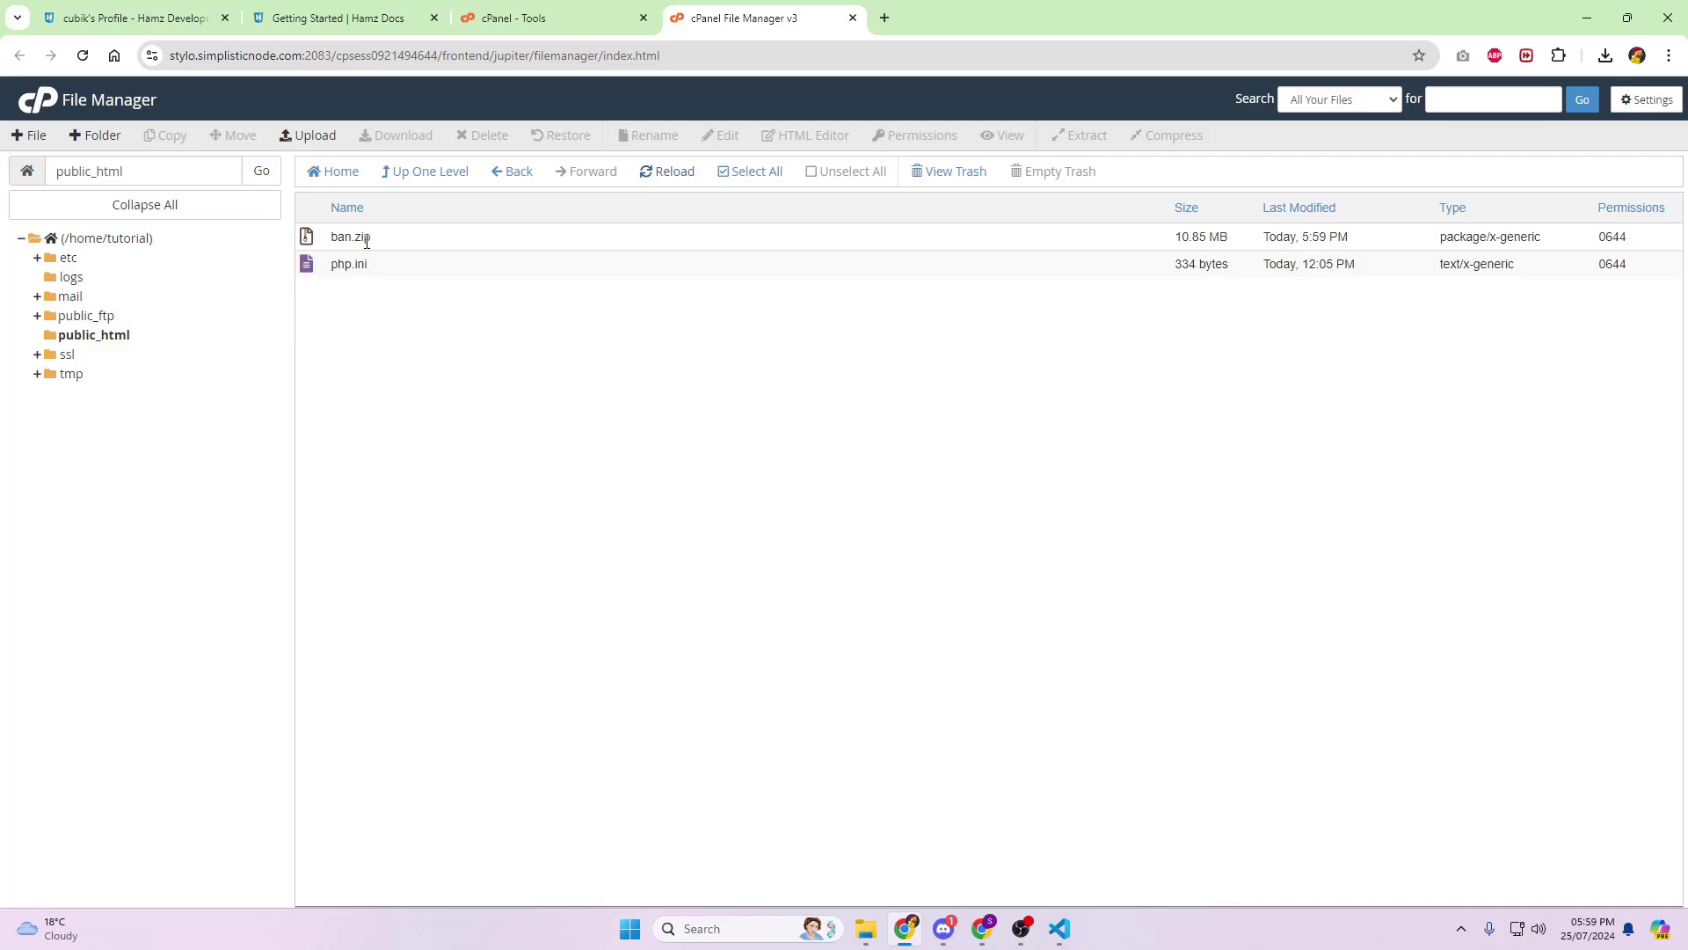
- Extract ban.zip into public_html
right_click(422, 237)
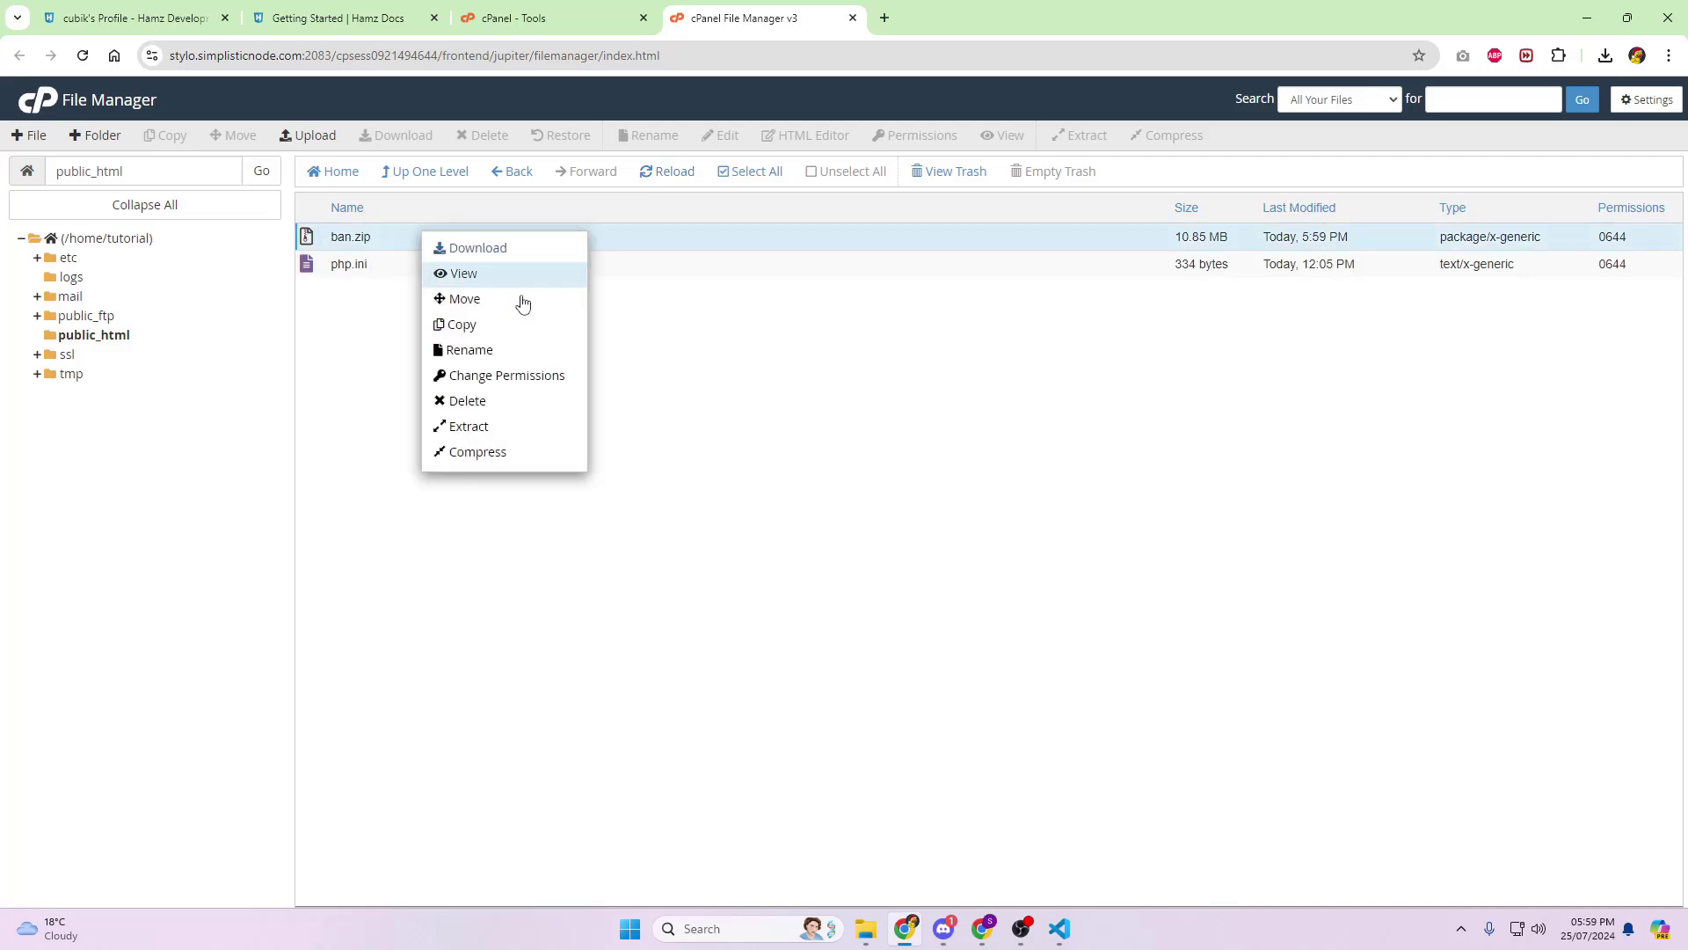
left_click(560, 429)
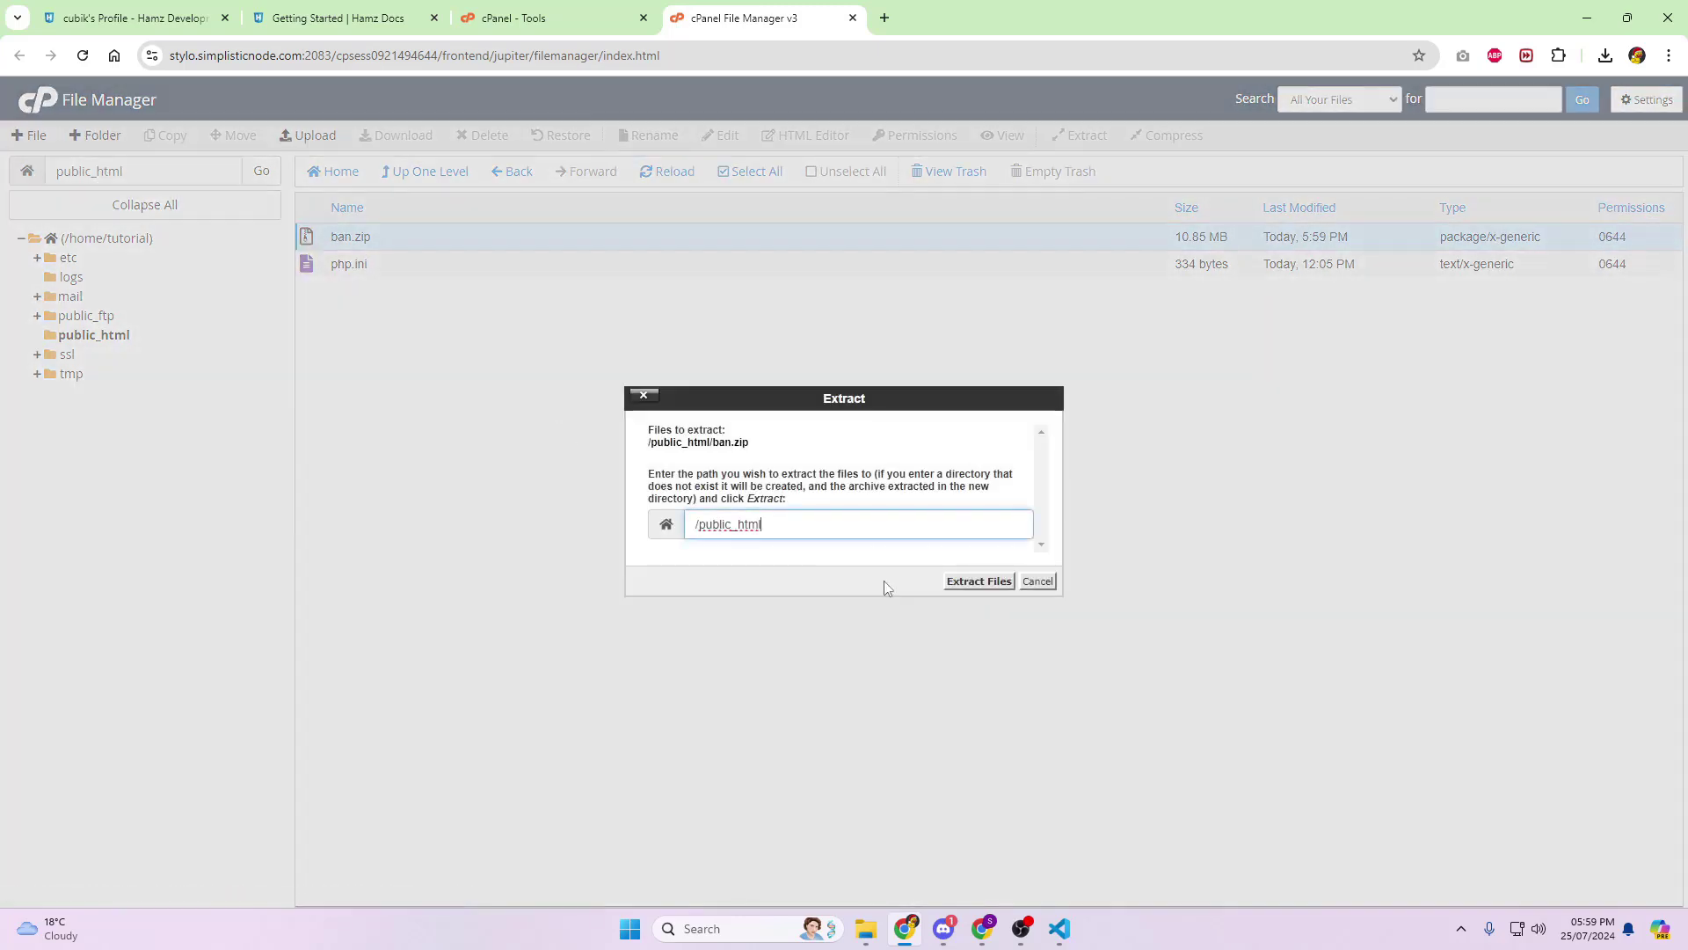
left_click(980, 582)
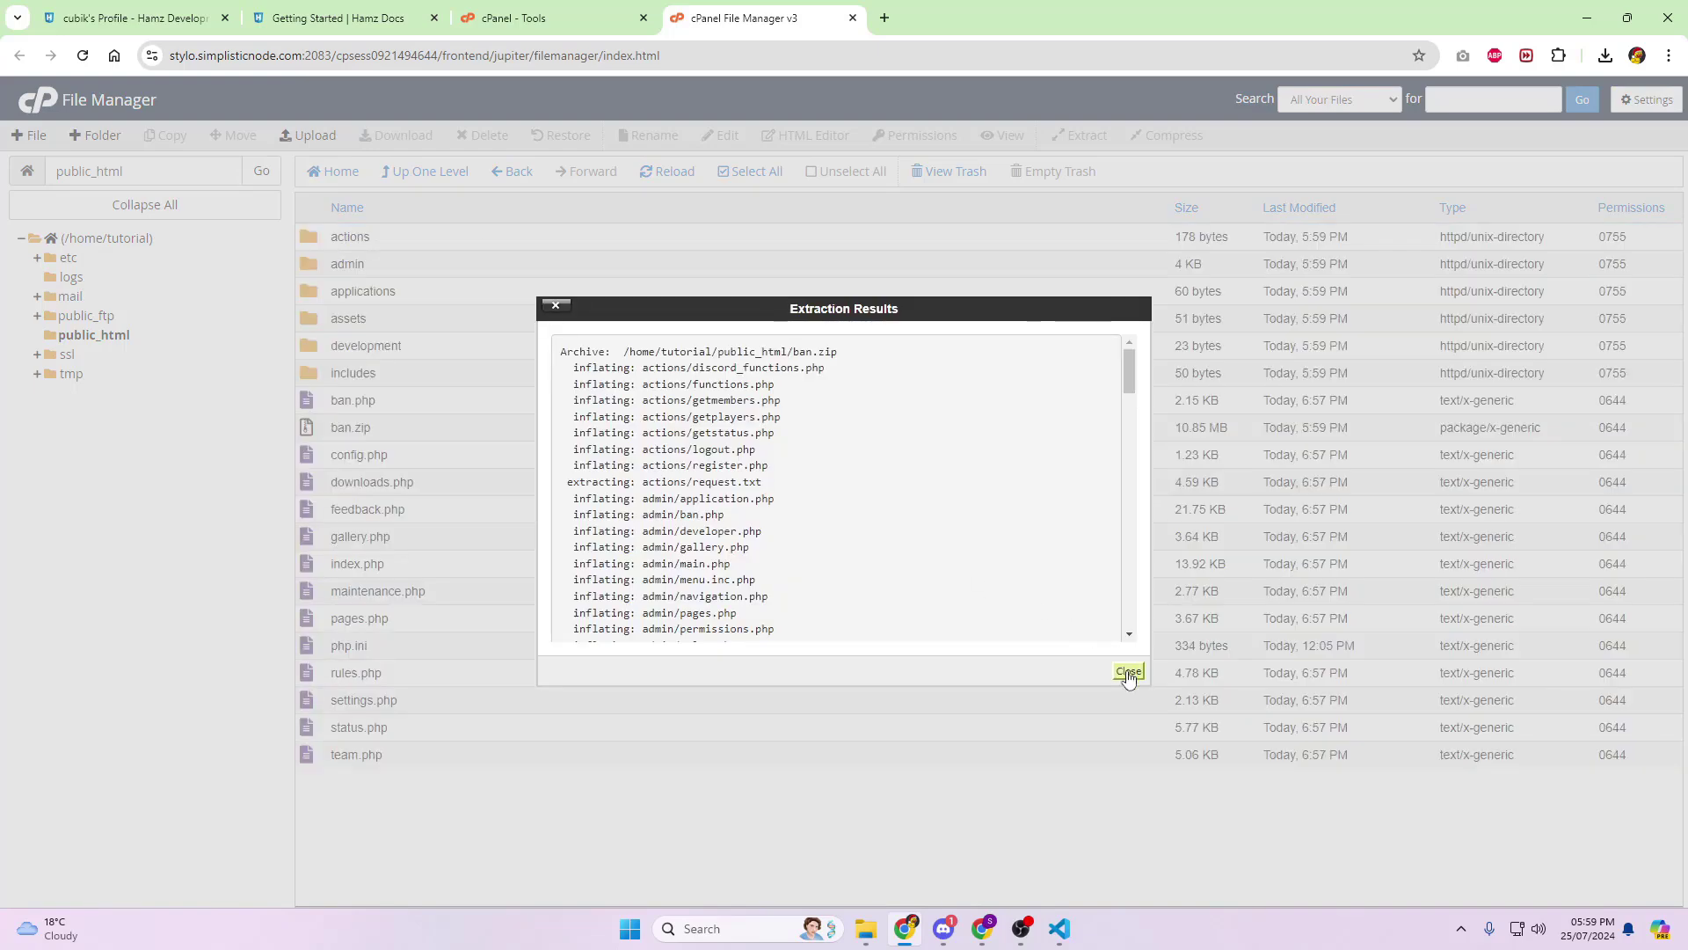
left_click(1128, 673)
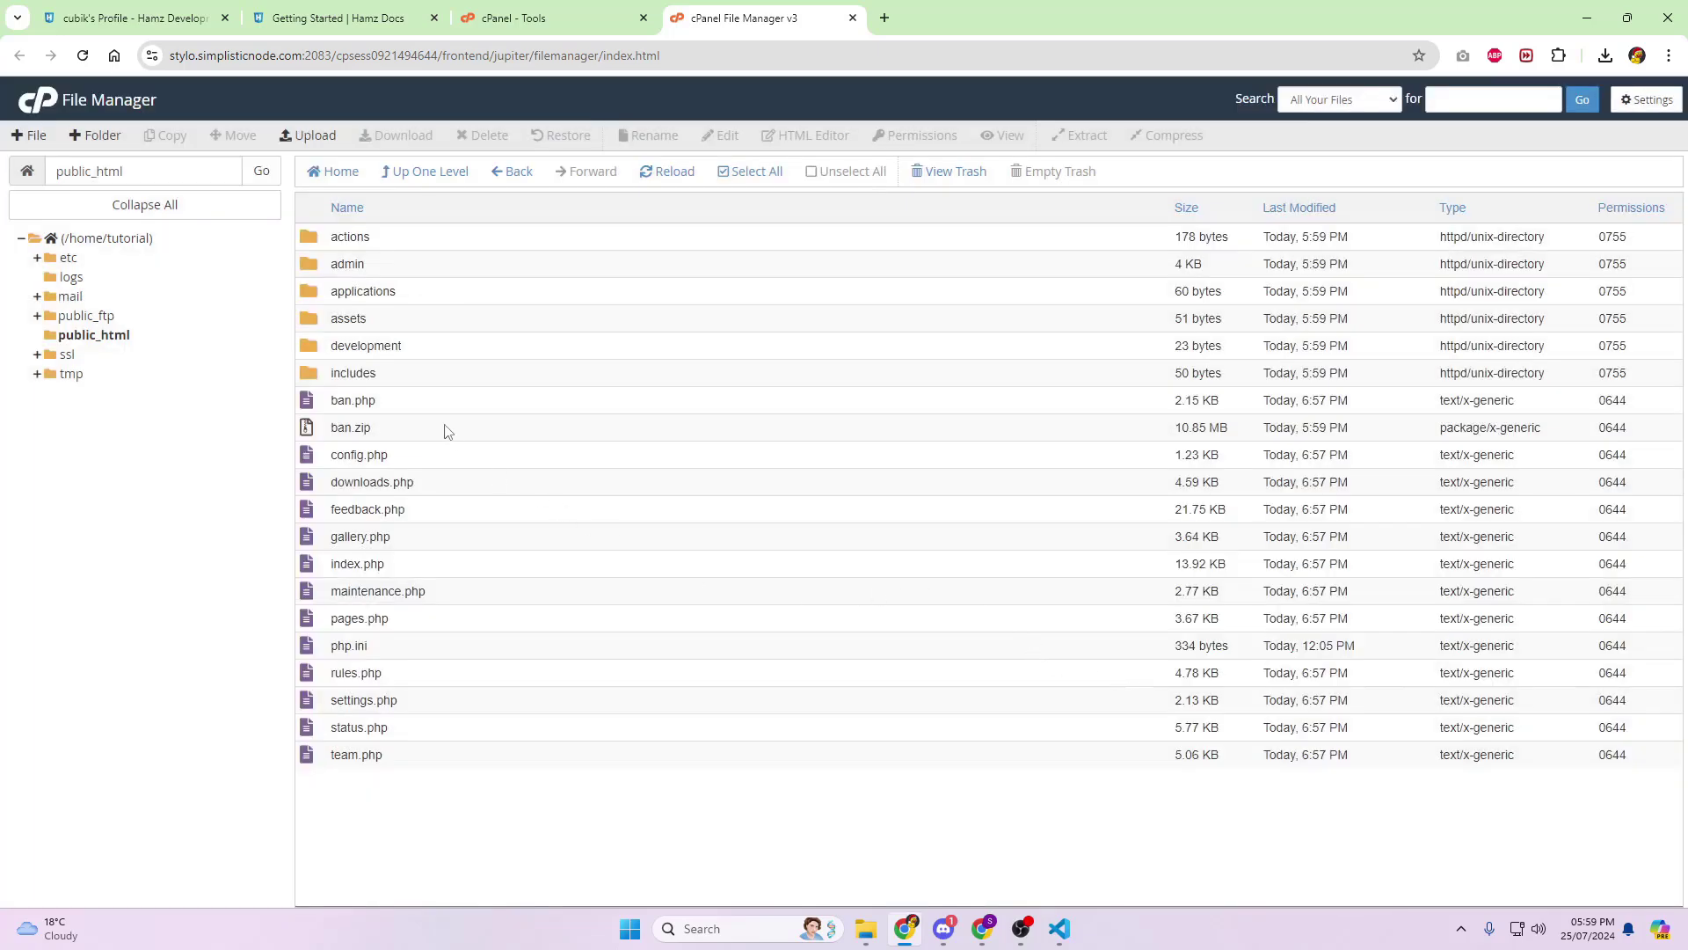
right_click(398, 428)
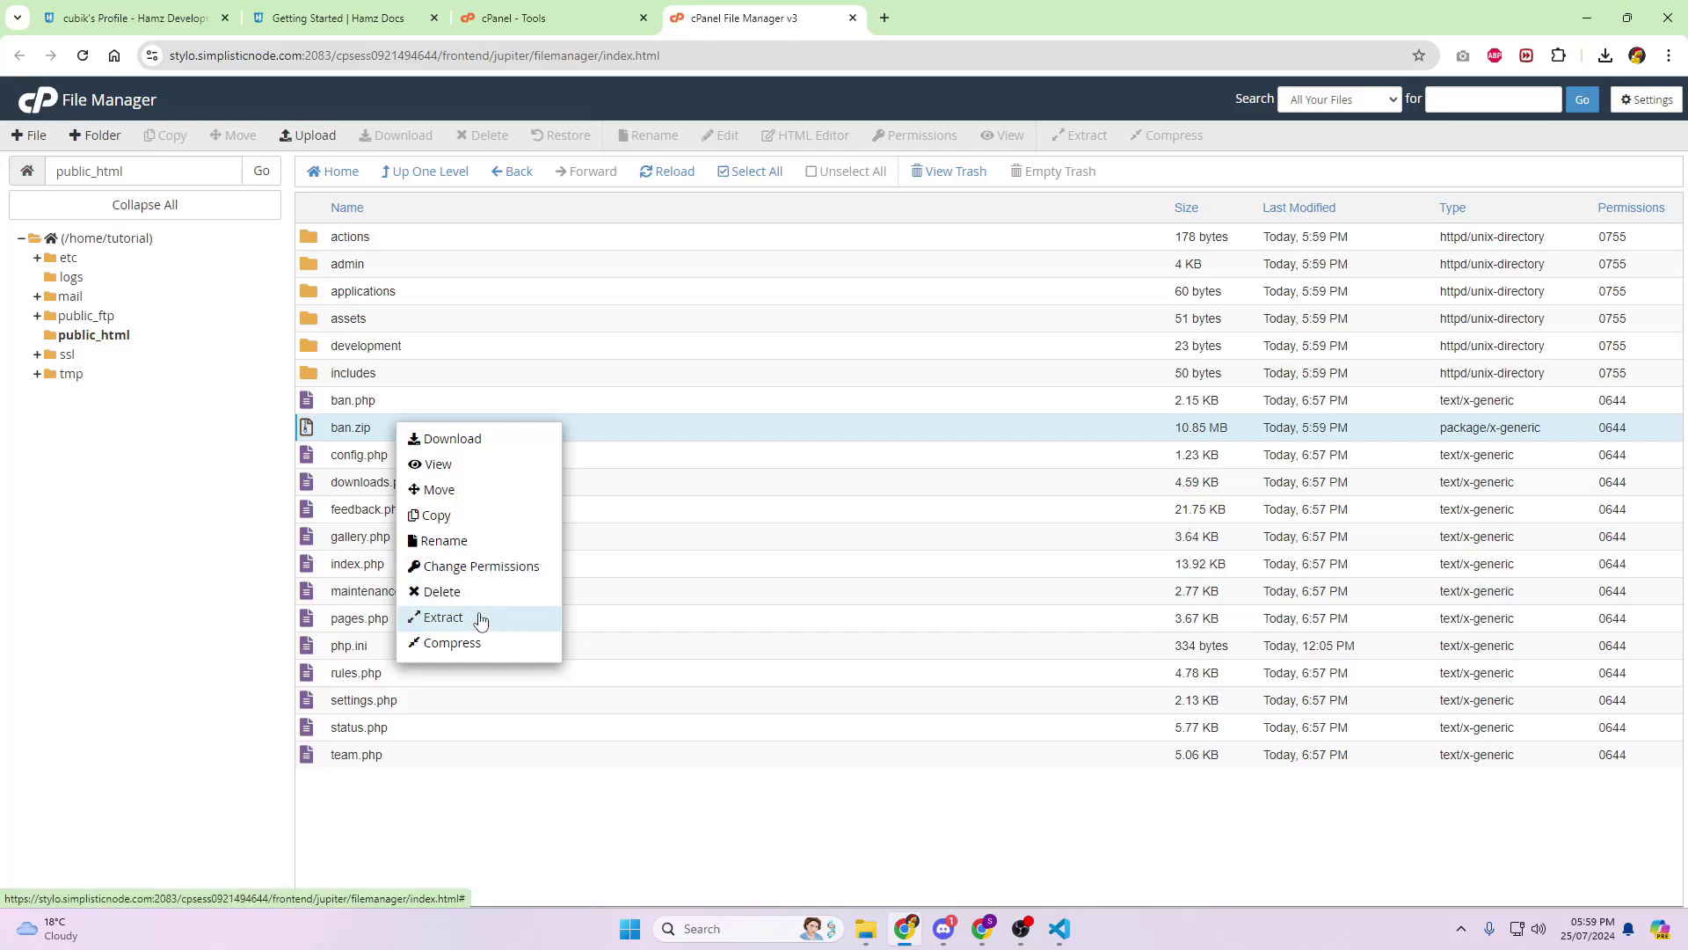
left_click(480, 618)
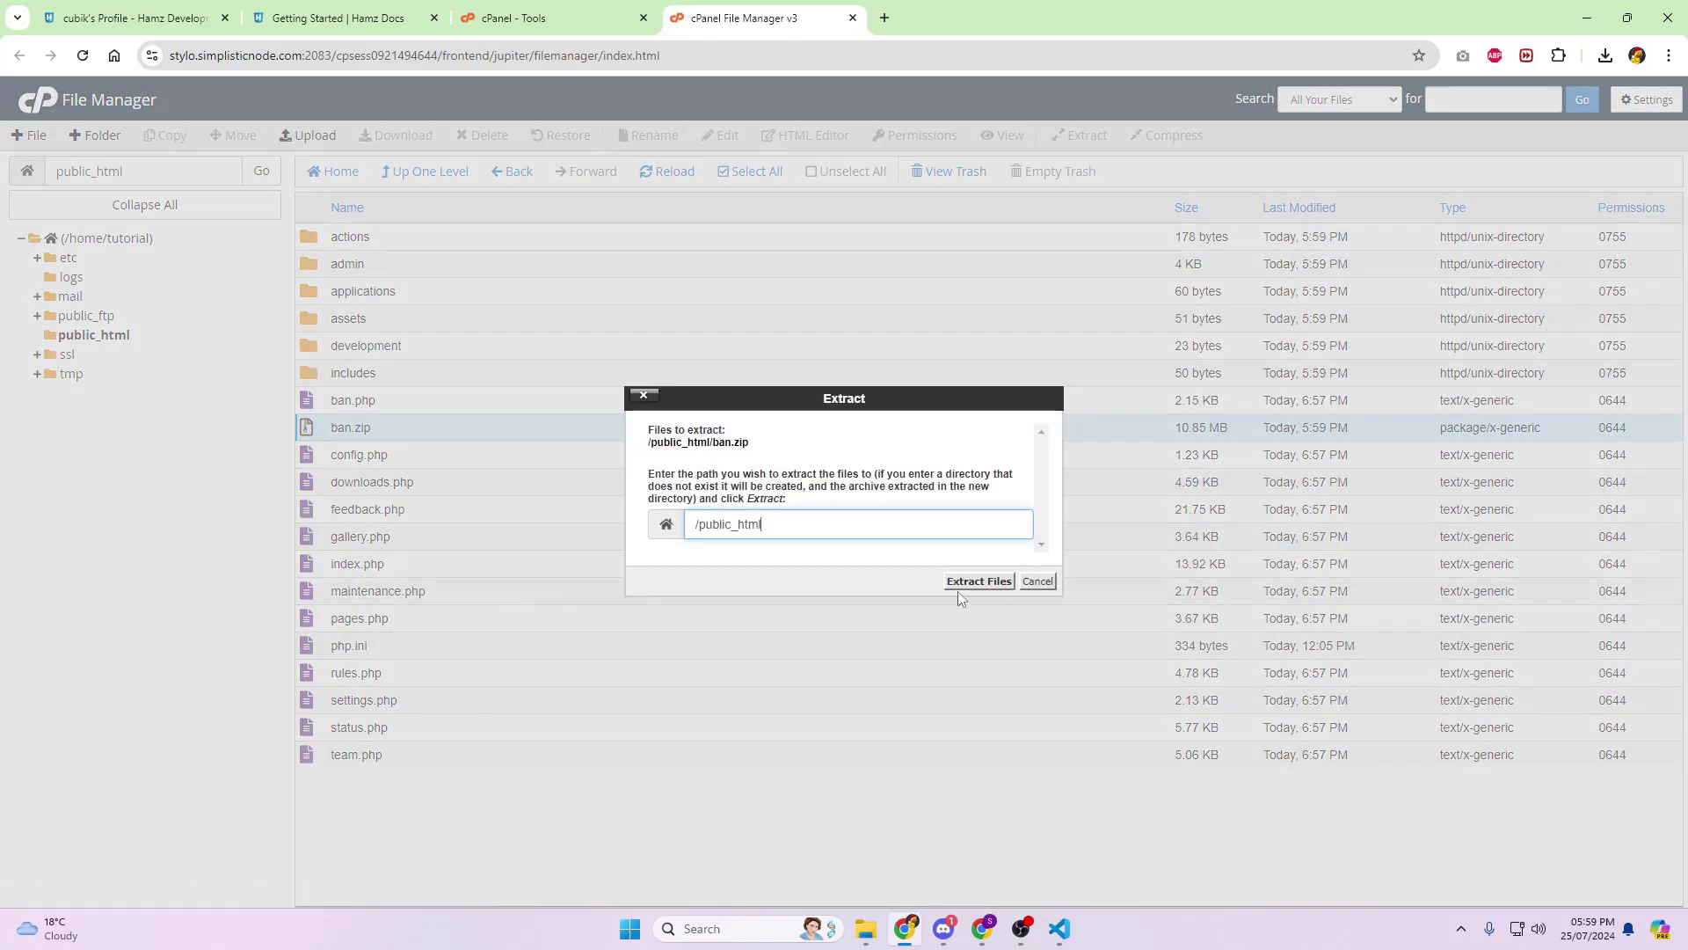
left_click(980, 582)
left_click(1129, 672)
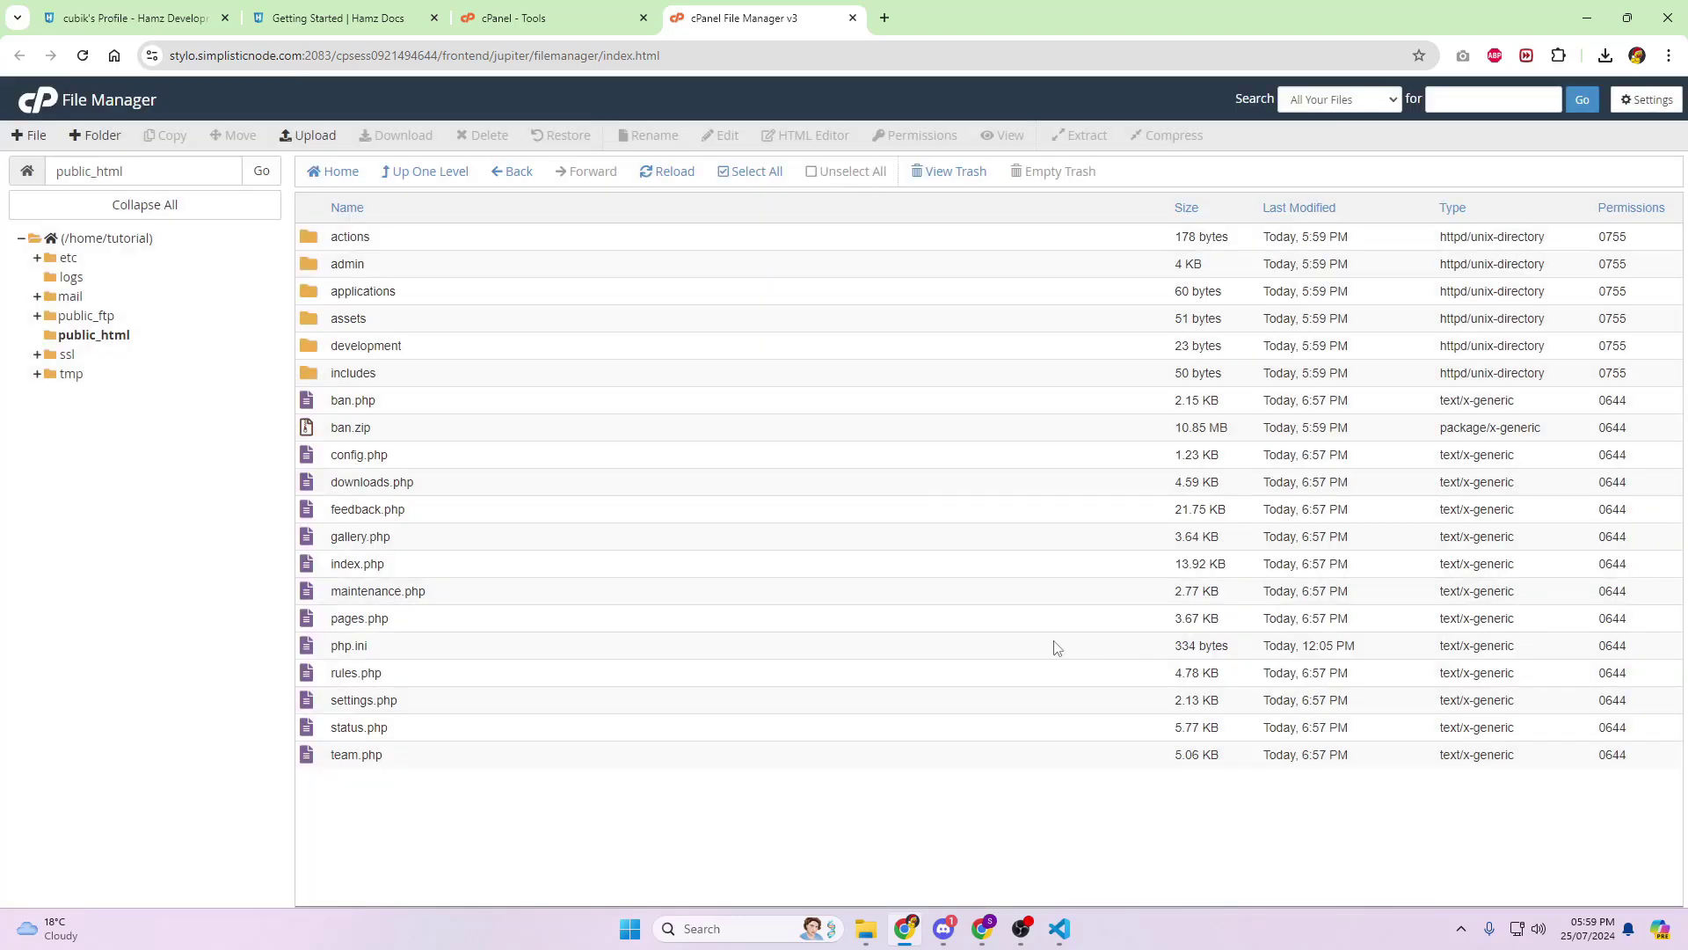
- Delete the ban.zip archive to the trash
right_click(562, 427)
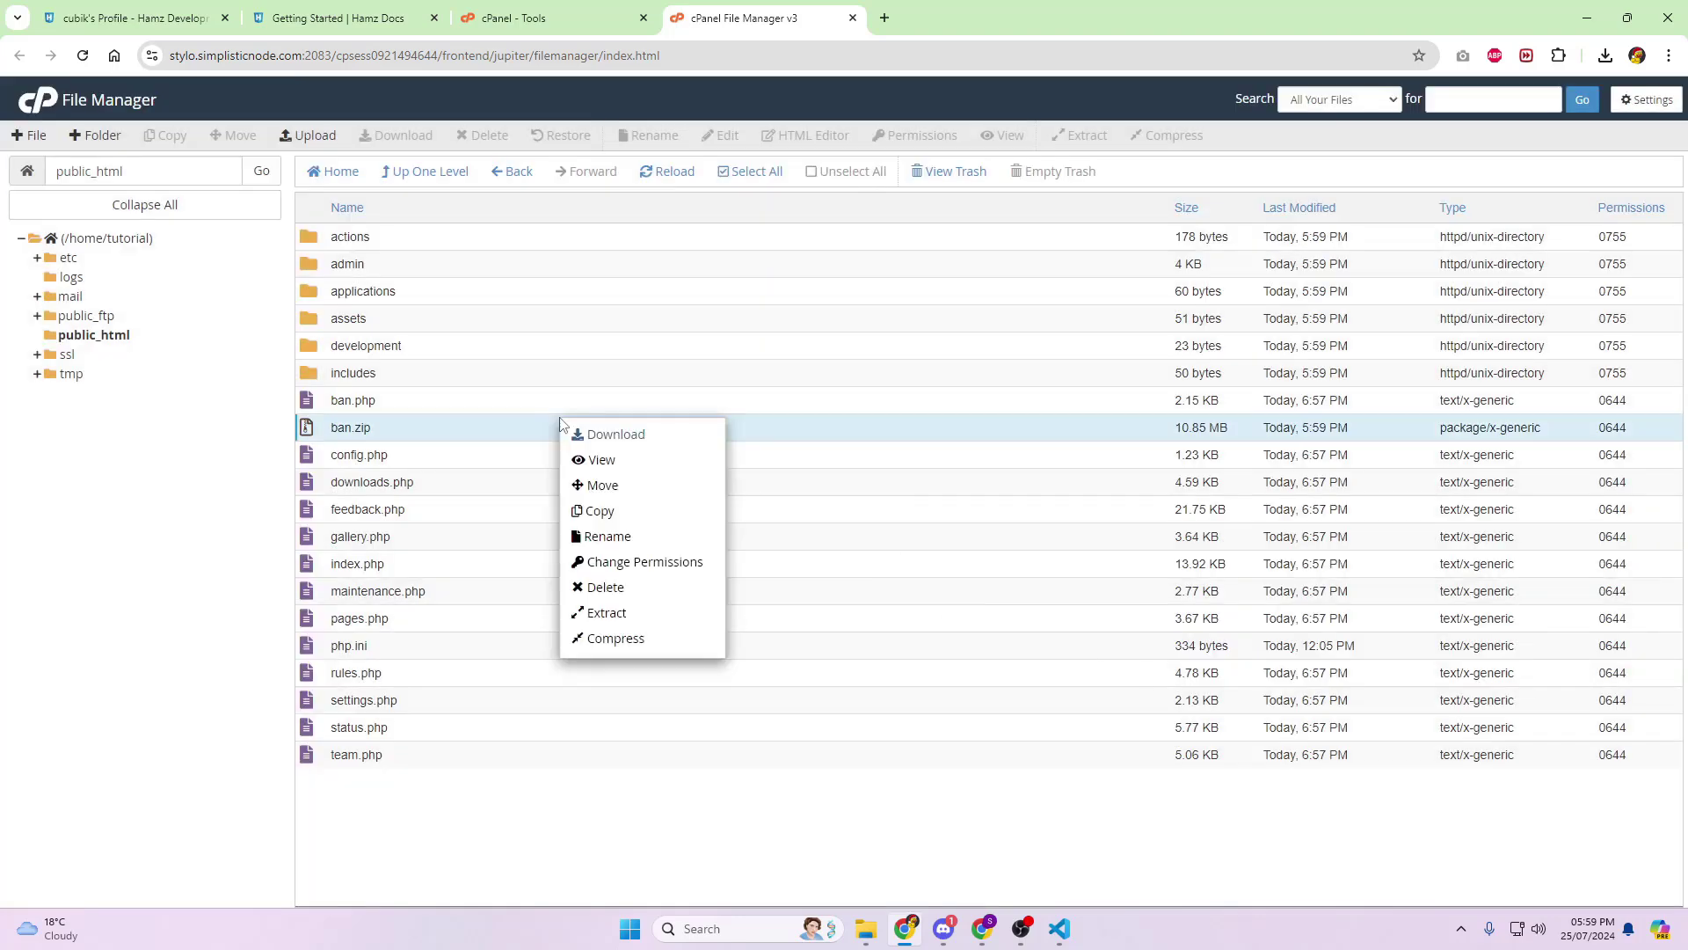
left_click(621, 584)
left_click(992, 549)
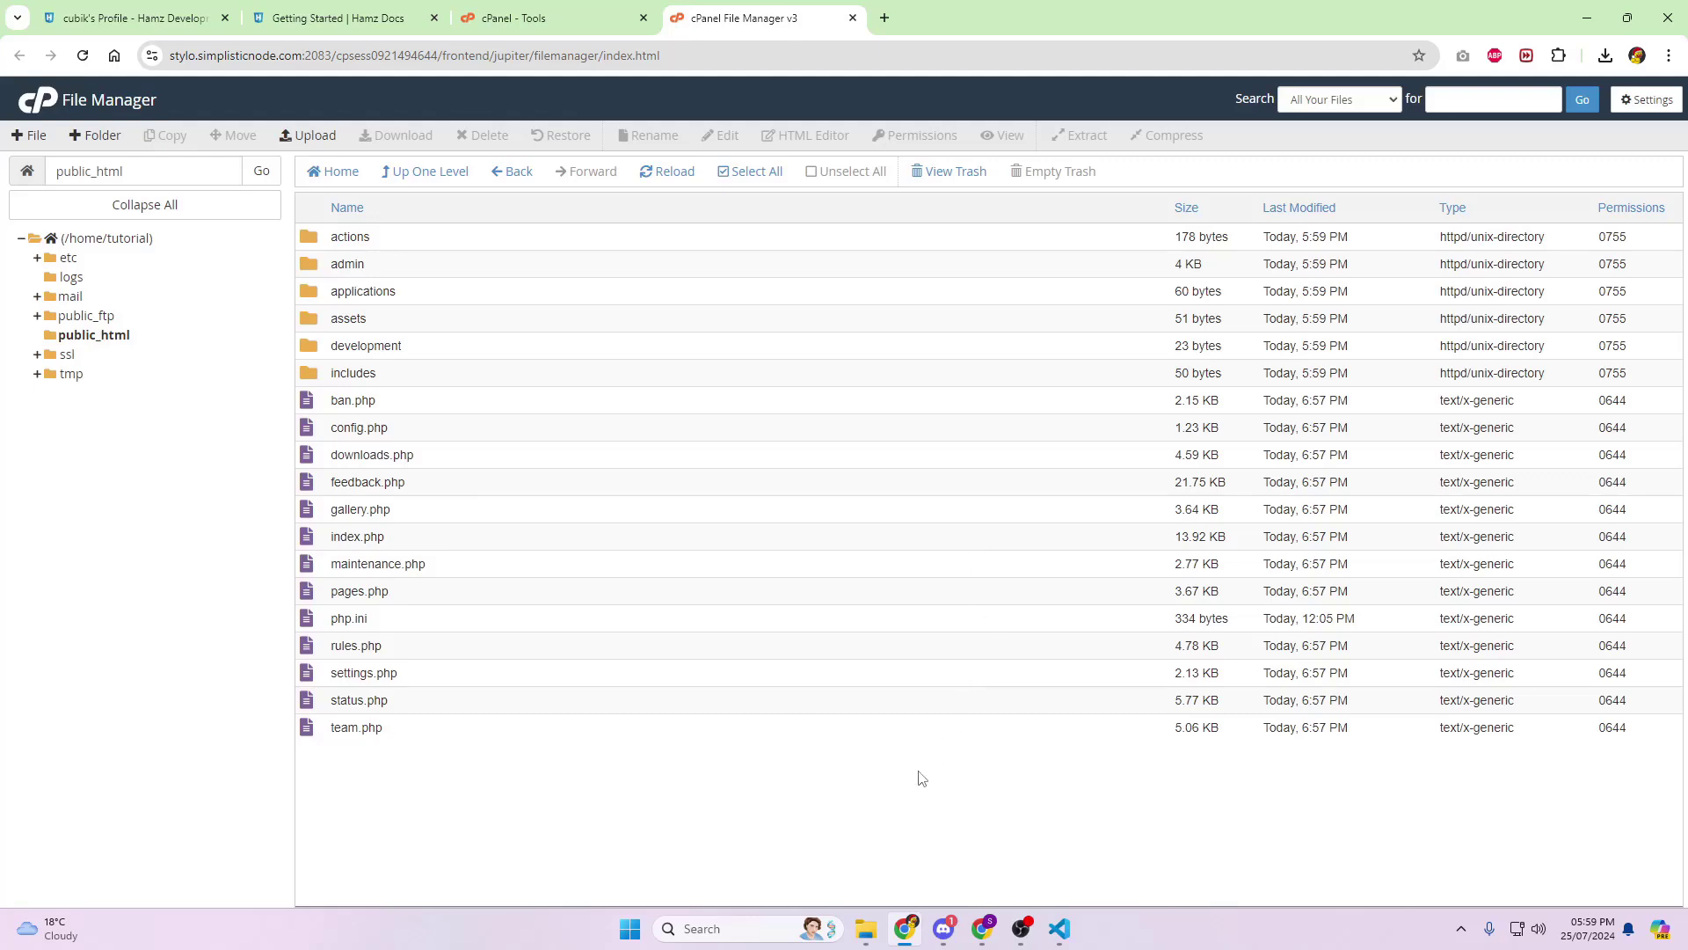
- Create a new folder named api in public_html
left_click(98, 135)
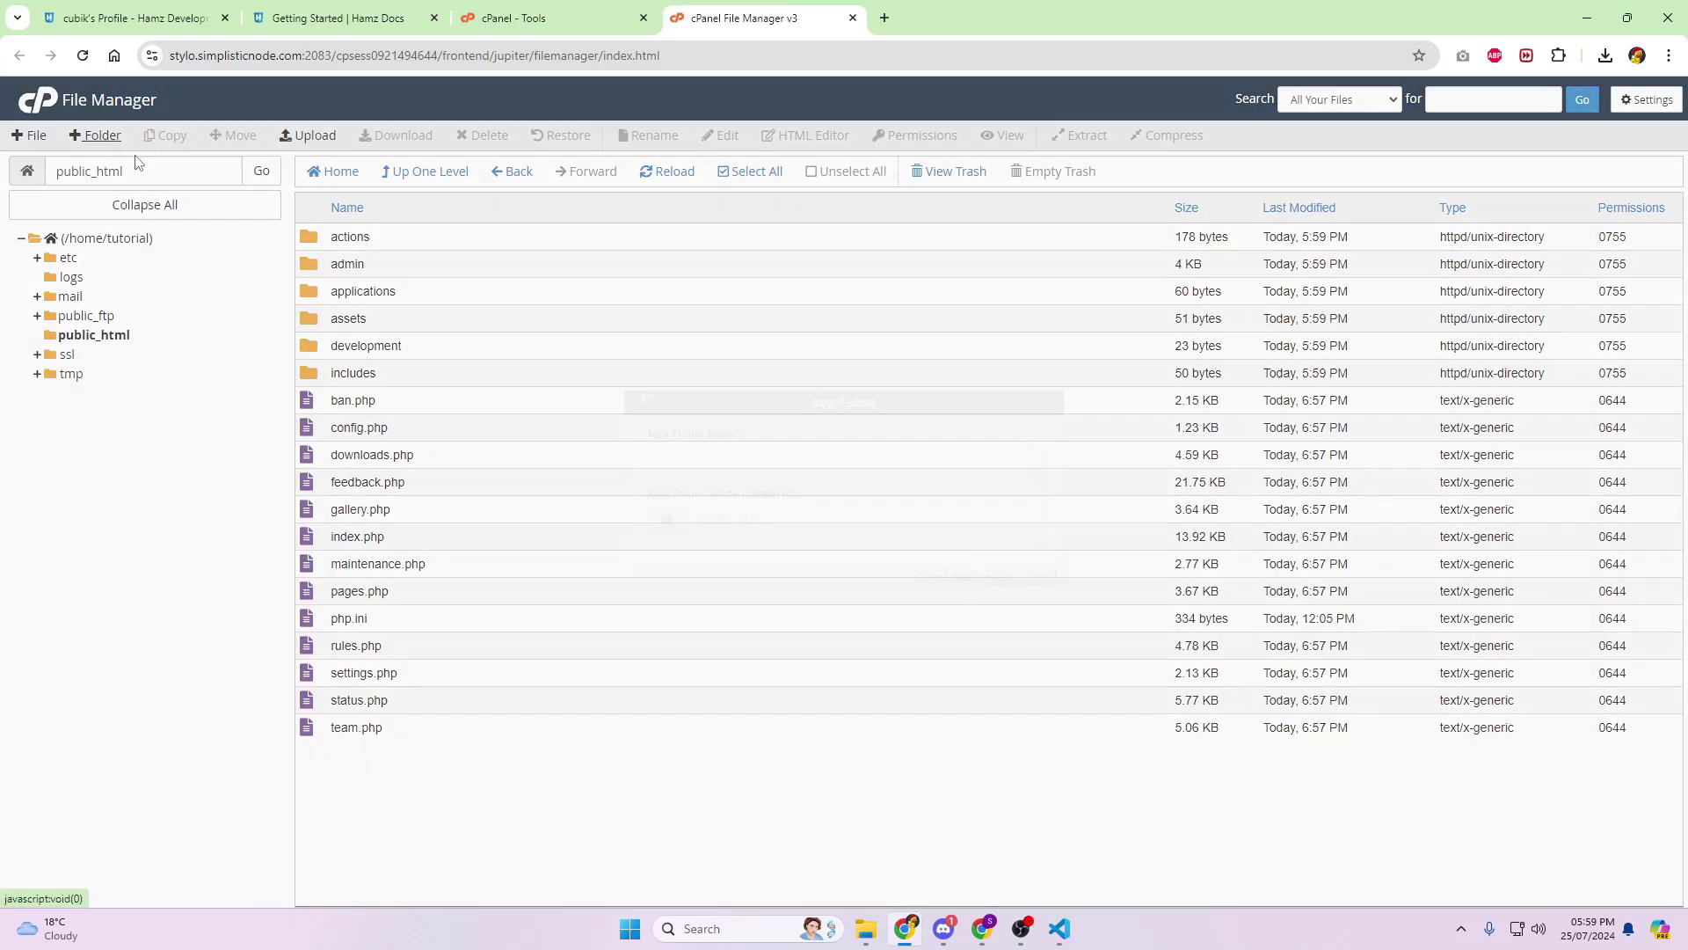
type("api")
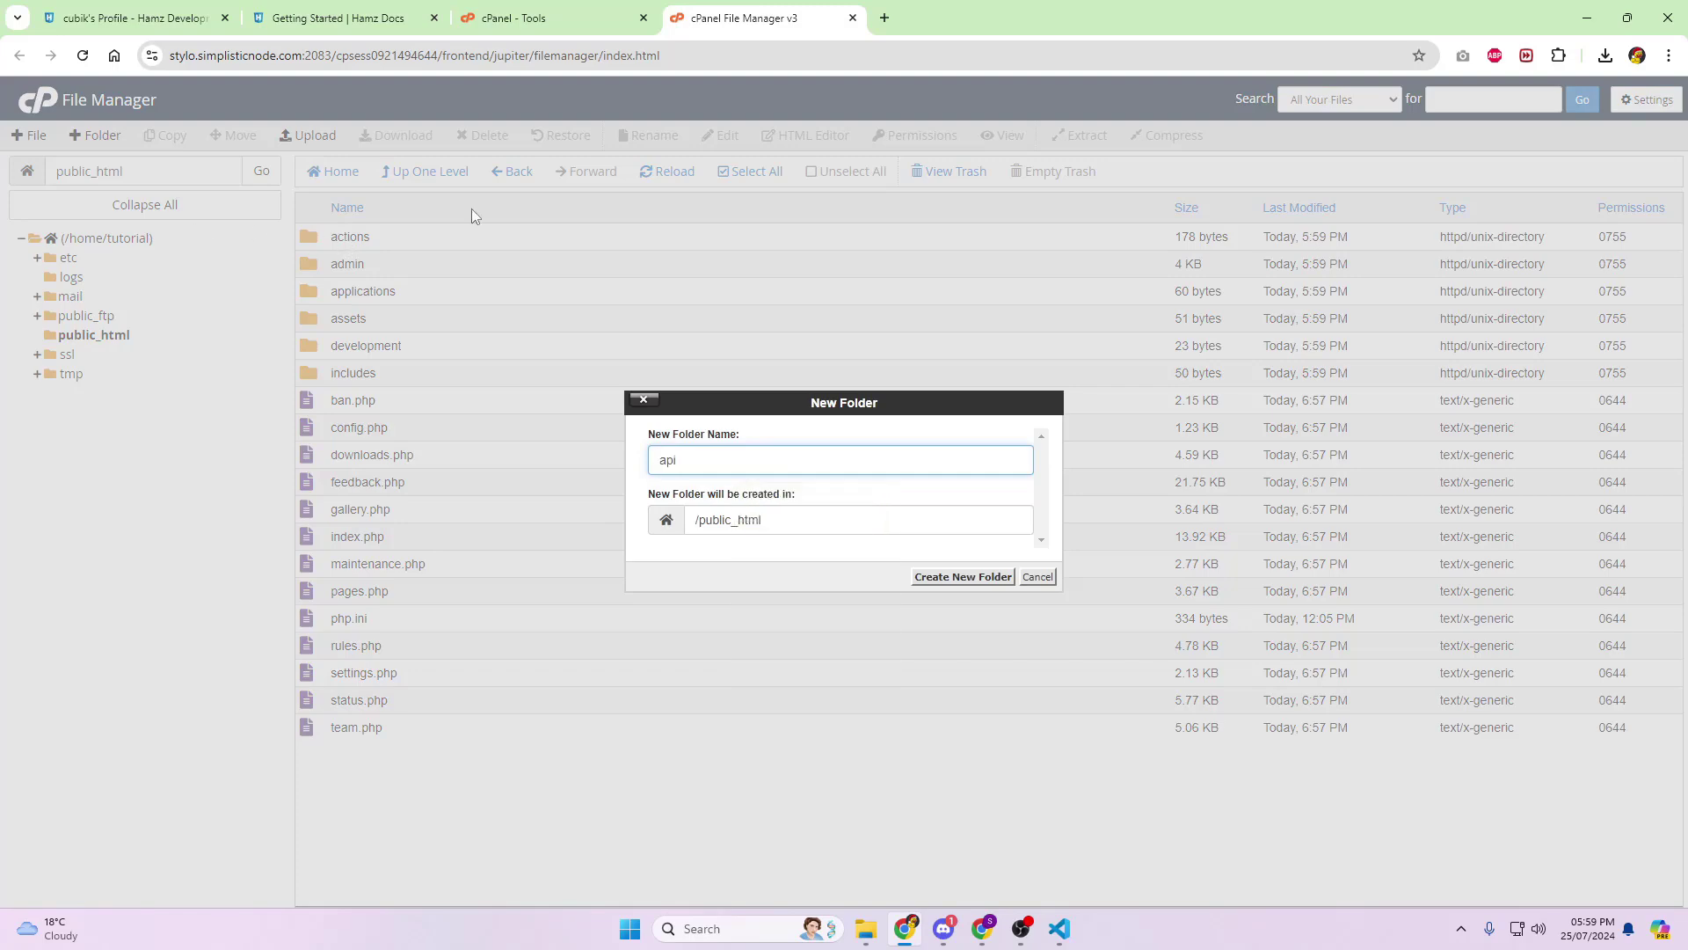
left_click(992, 580)
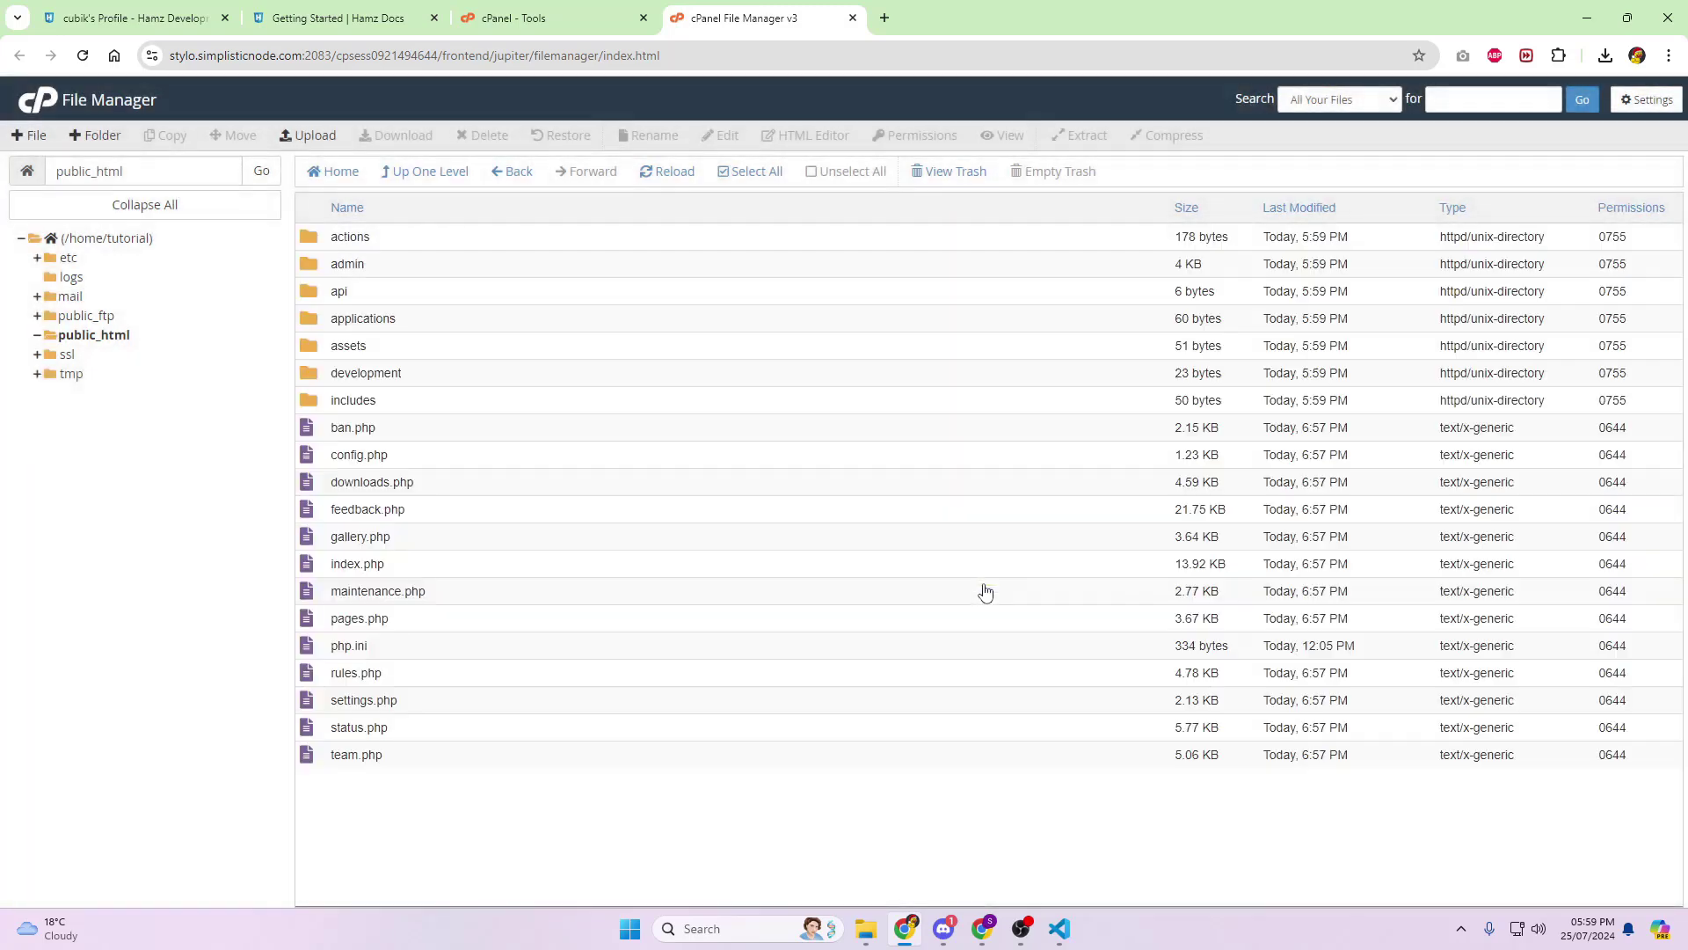
- Open config.php in the code editor and review its database connection lines 11–15
left_click(408, 291)
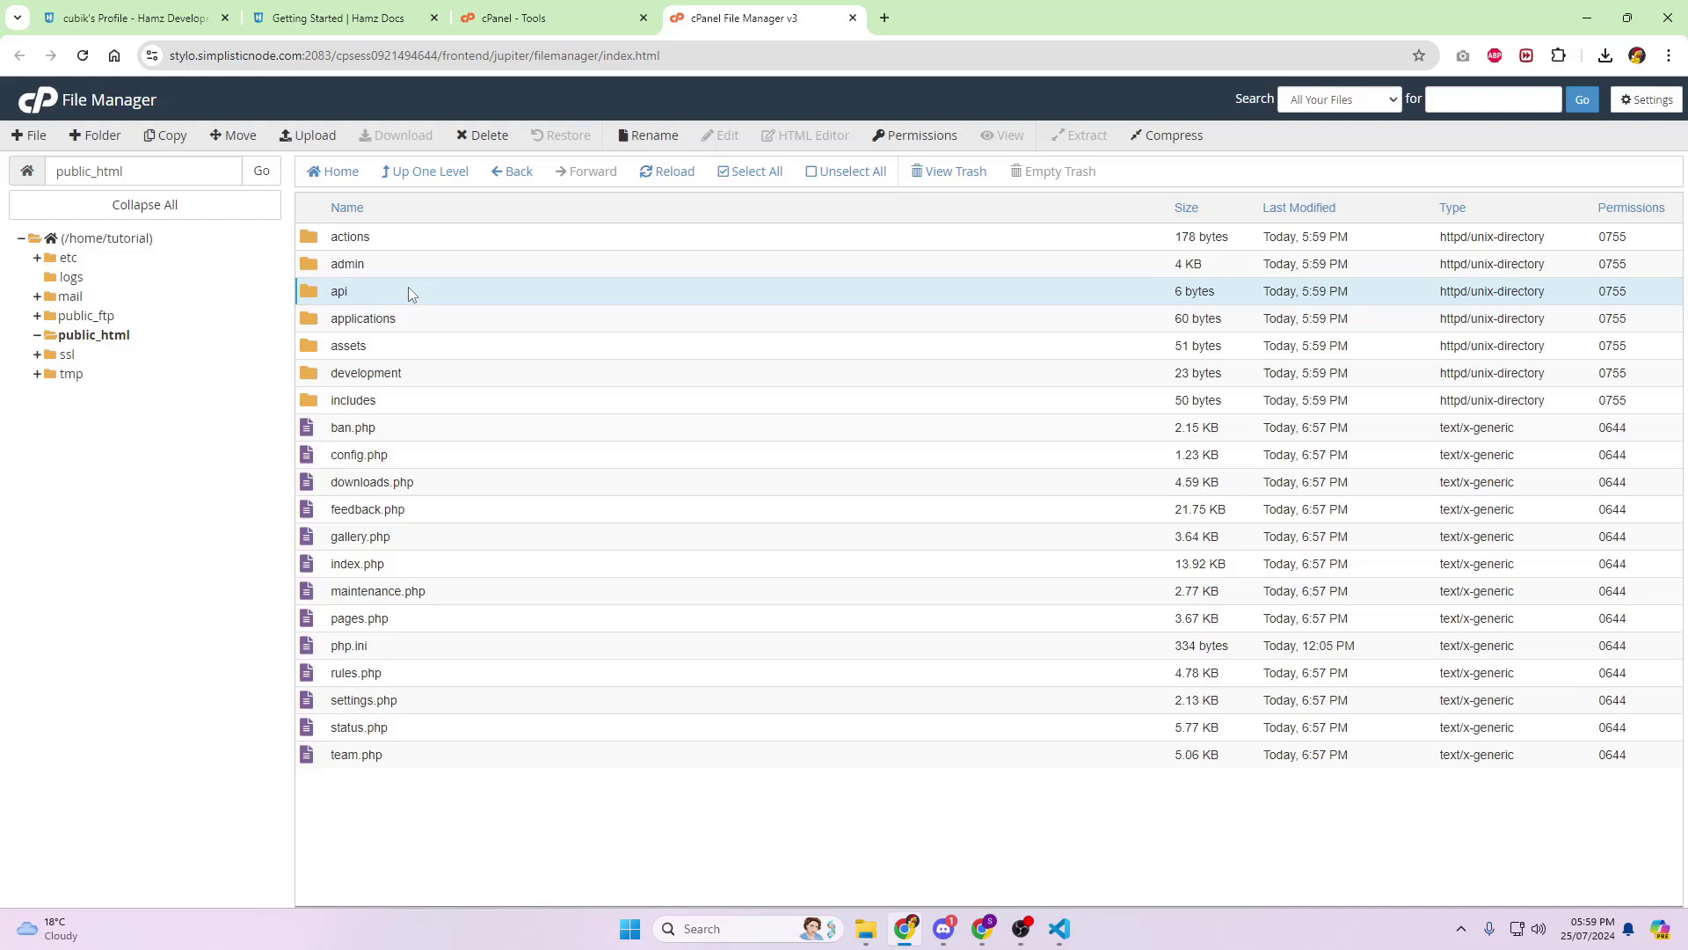
left_click(334, 452)
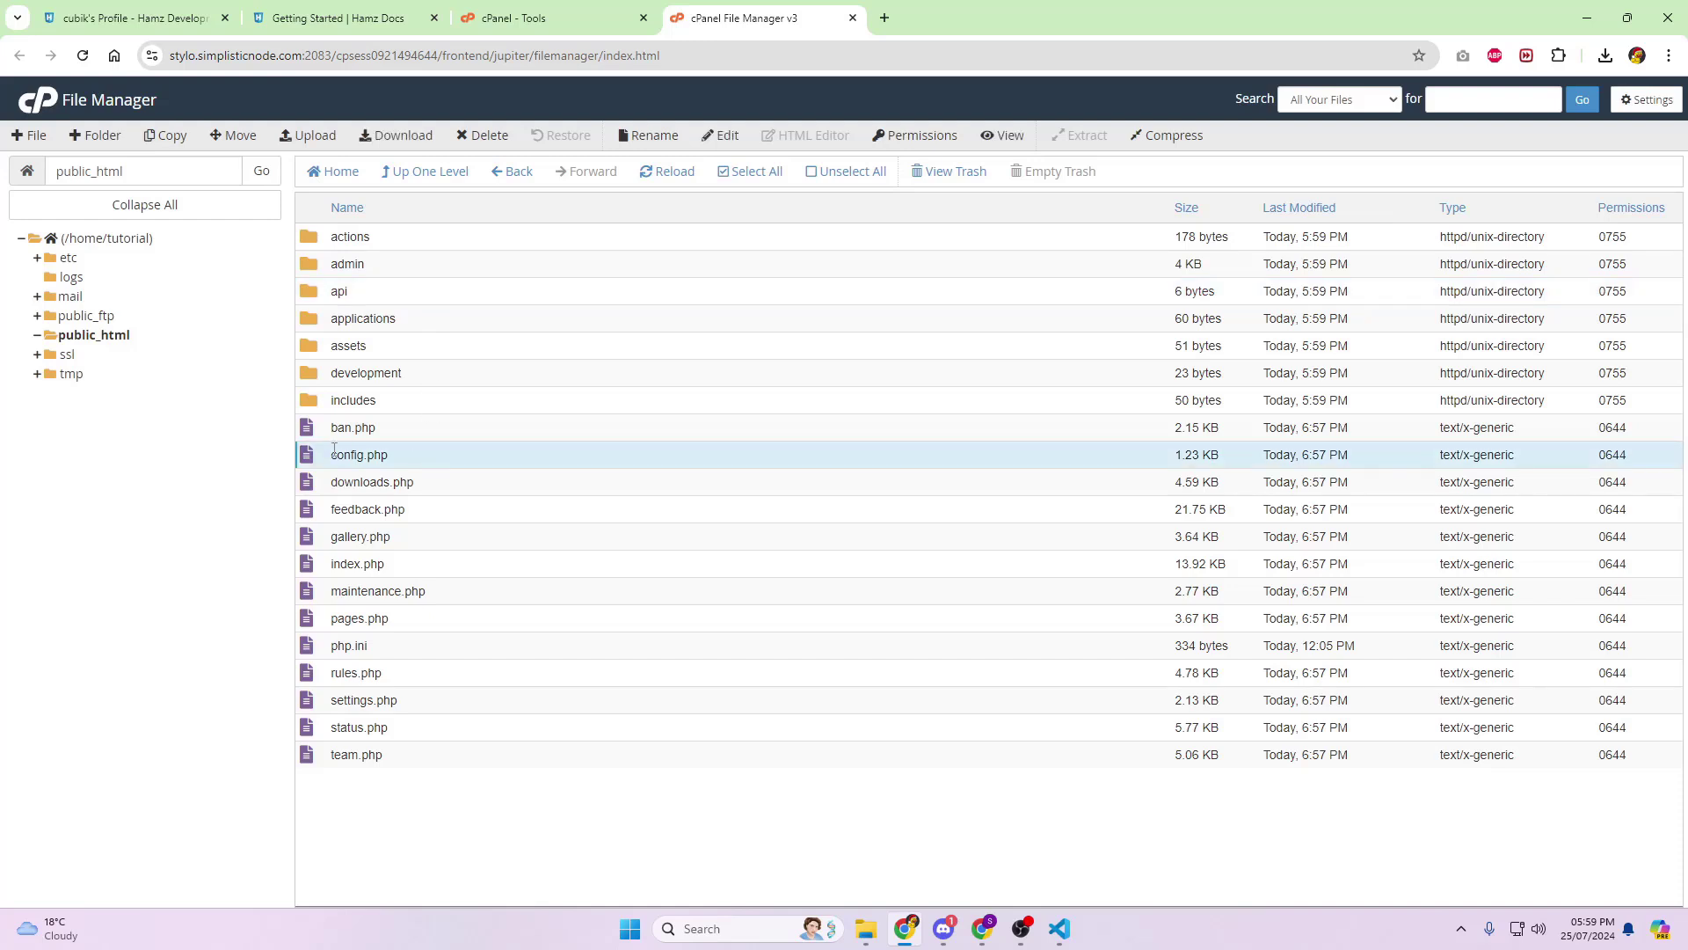
right_click(500, 452)
left_click(538, 518)
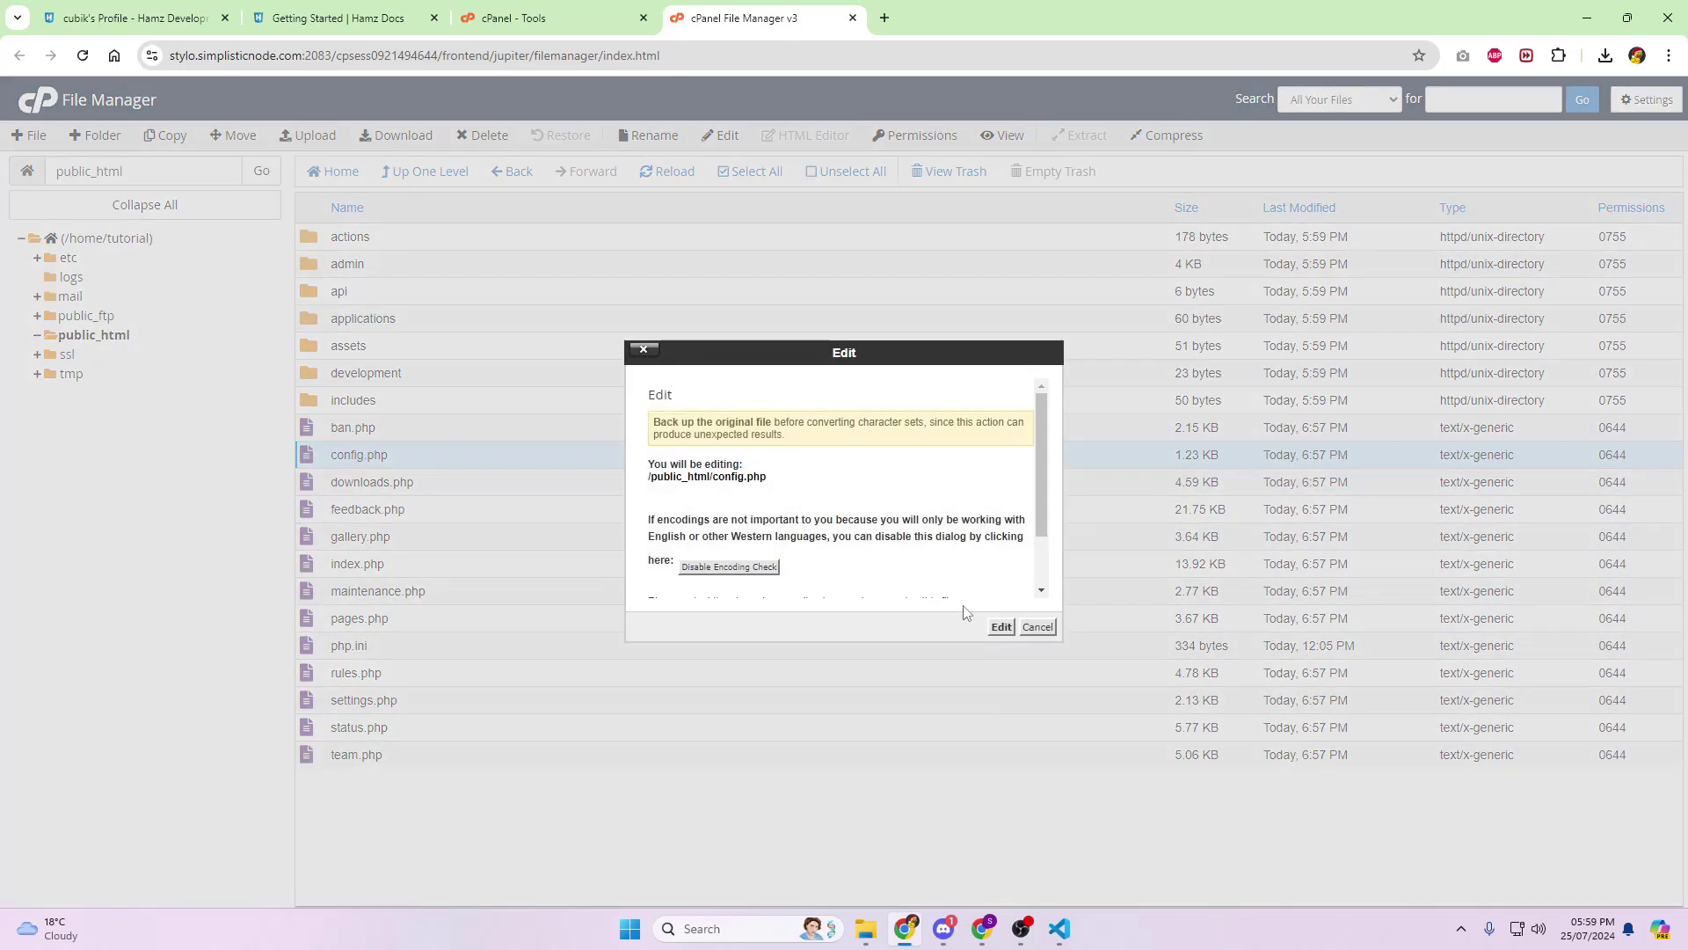
left_click(998, 626)
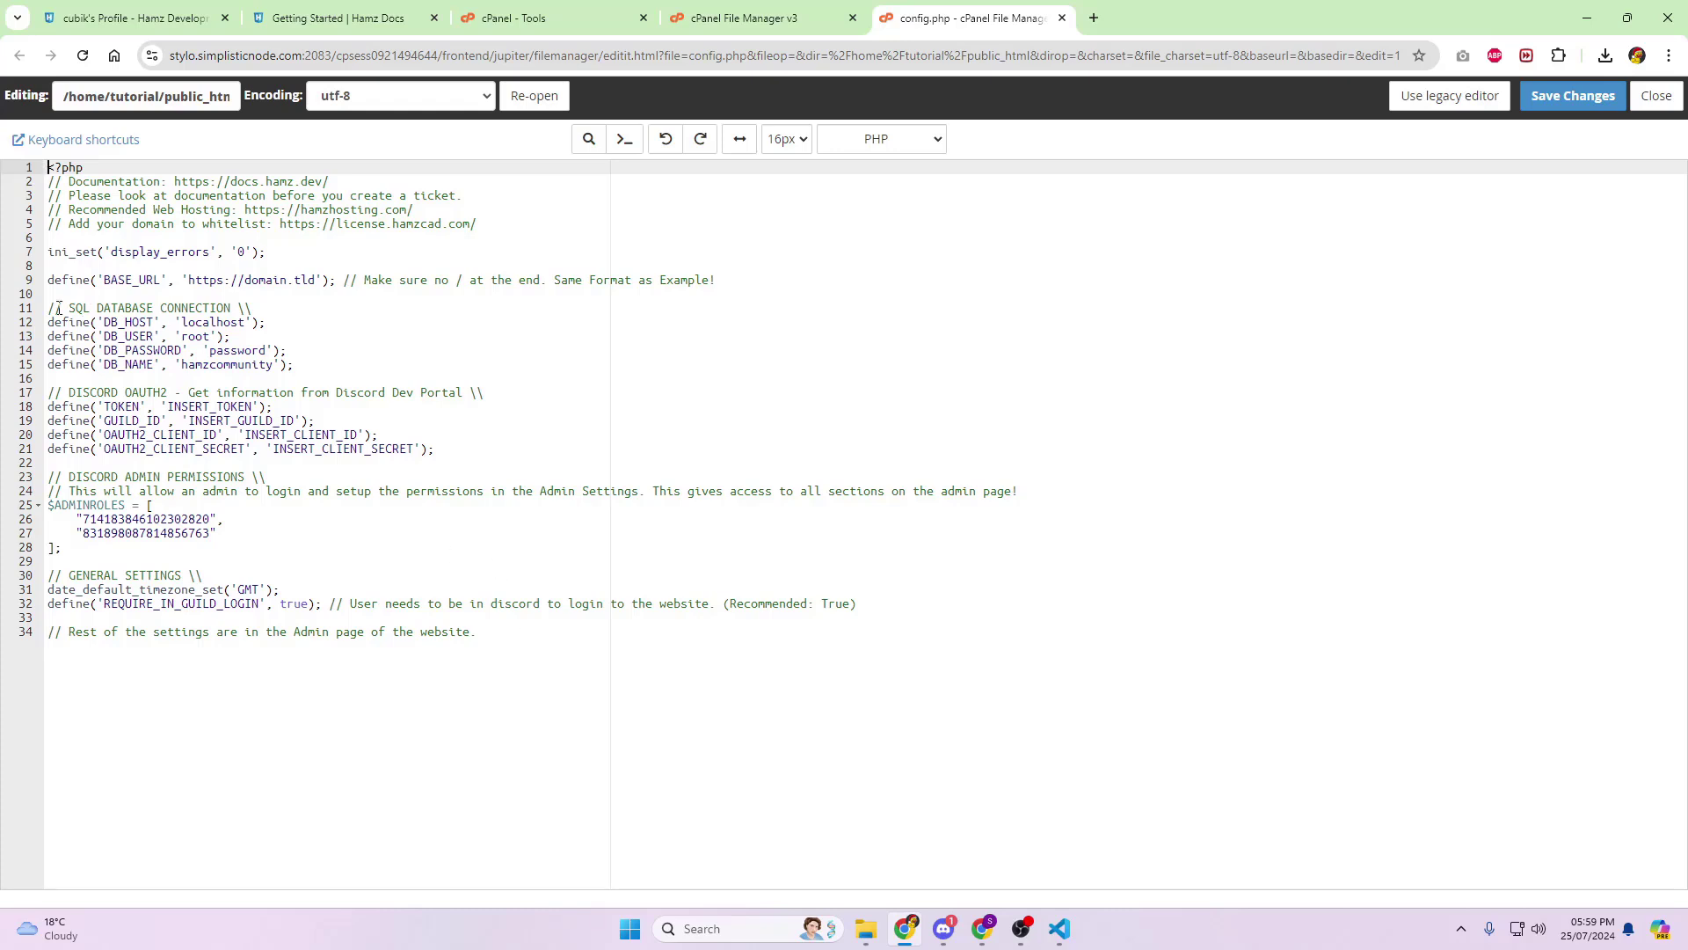
left_click_drag(49, 308, 322, 361)
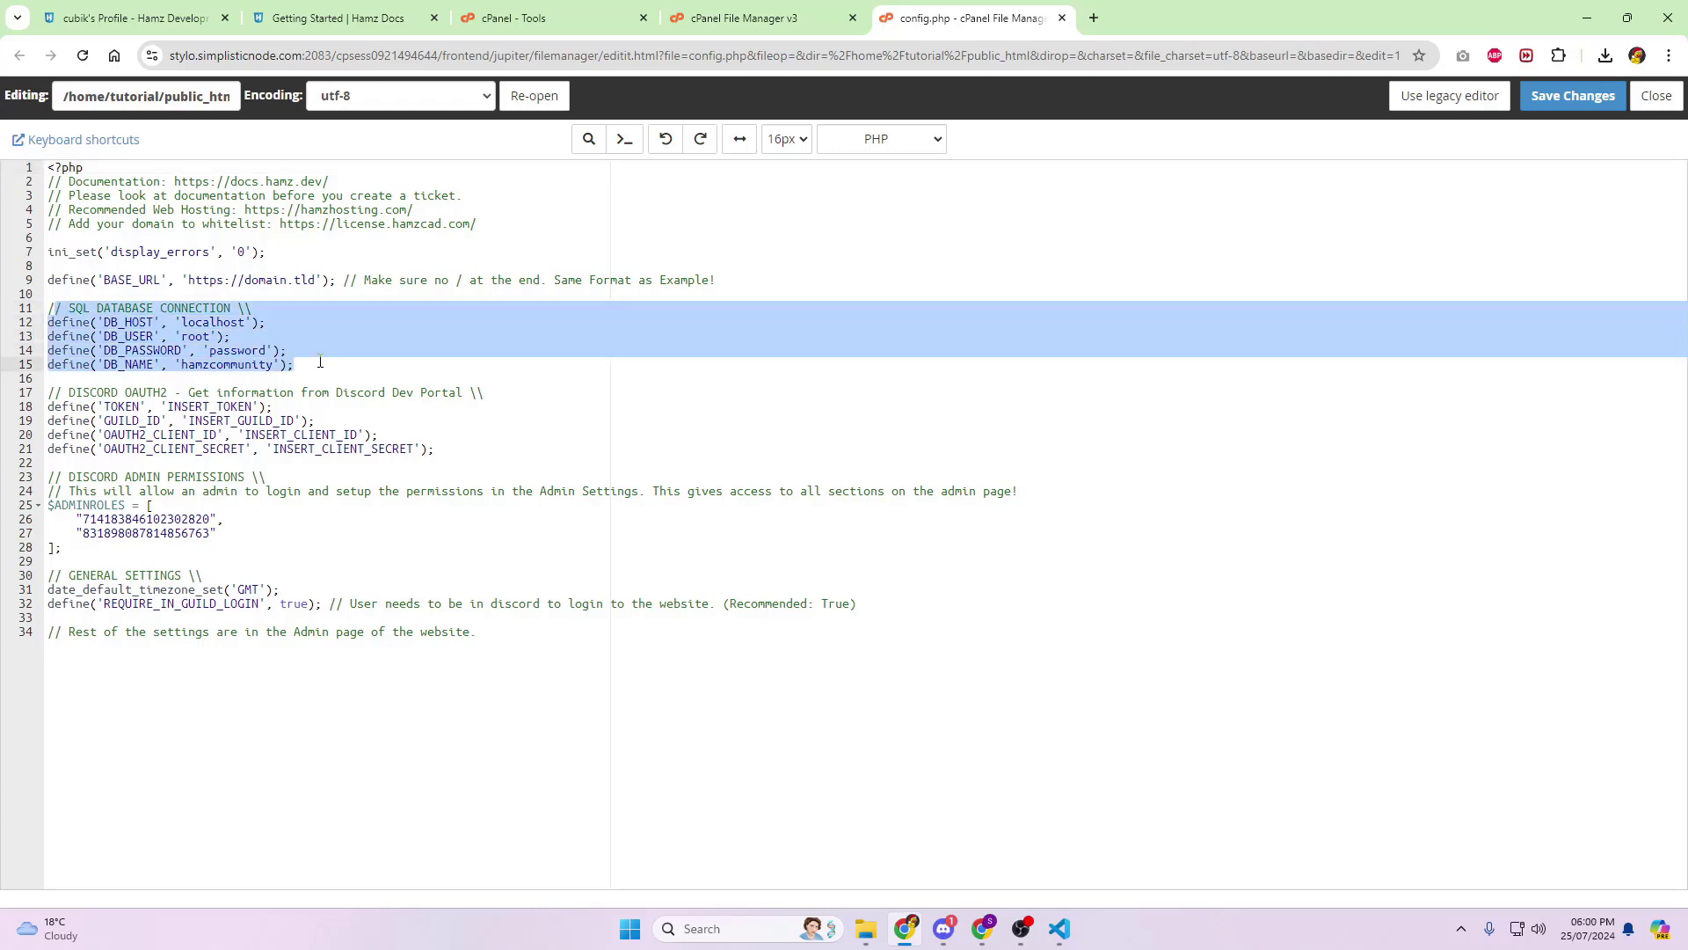
left_click(312, 360)
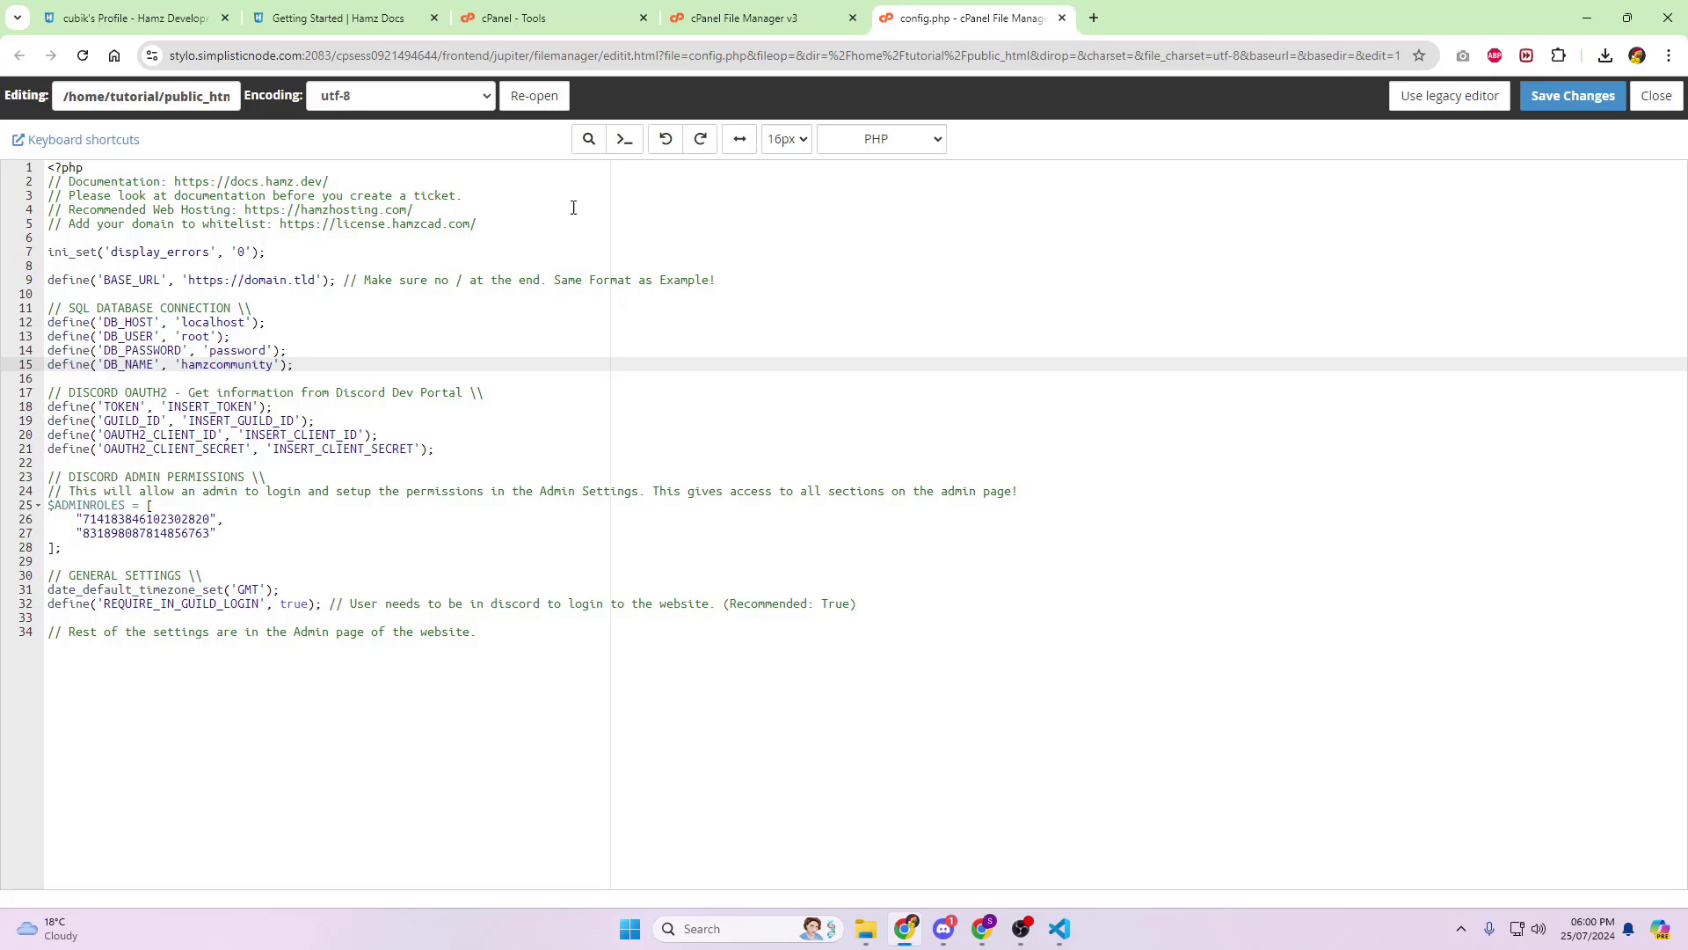
left_click(528, 18)
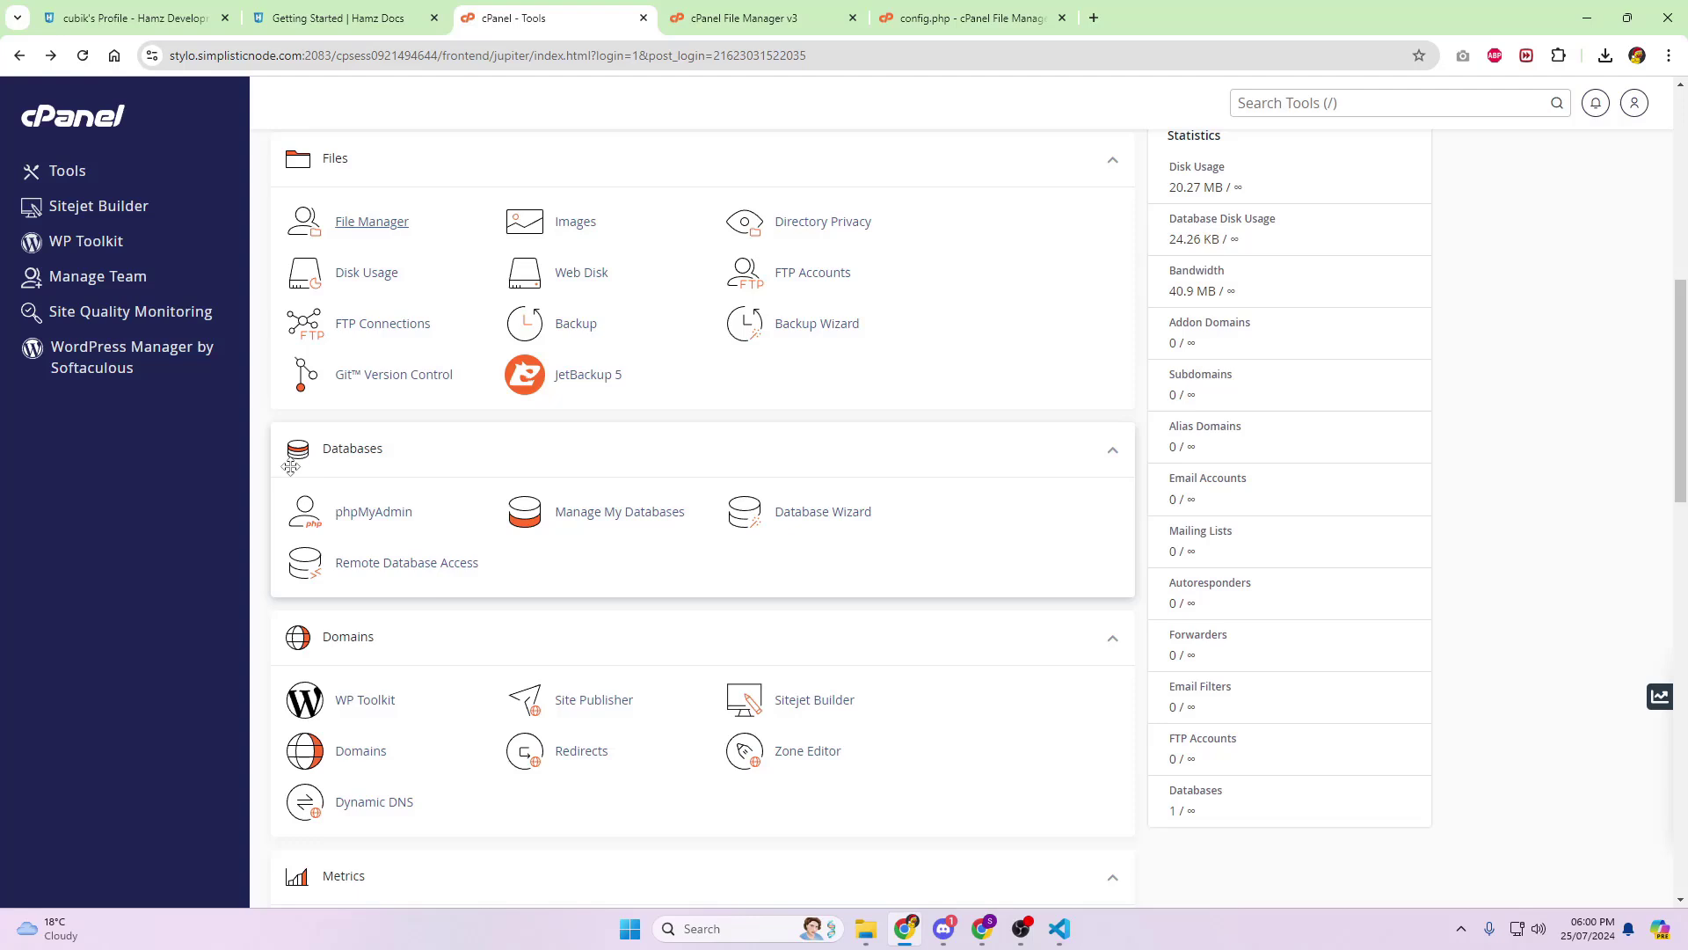
- In Manage My Databases, create a new database named commsite (tutorial_commsite)
left_click(601, 519)
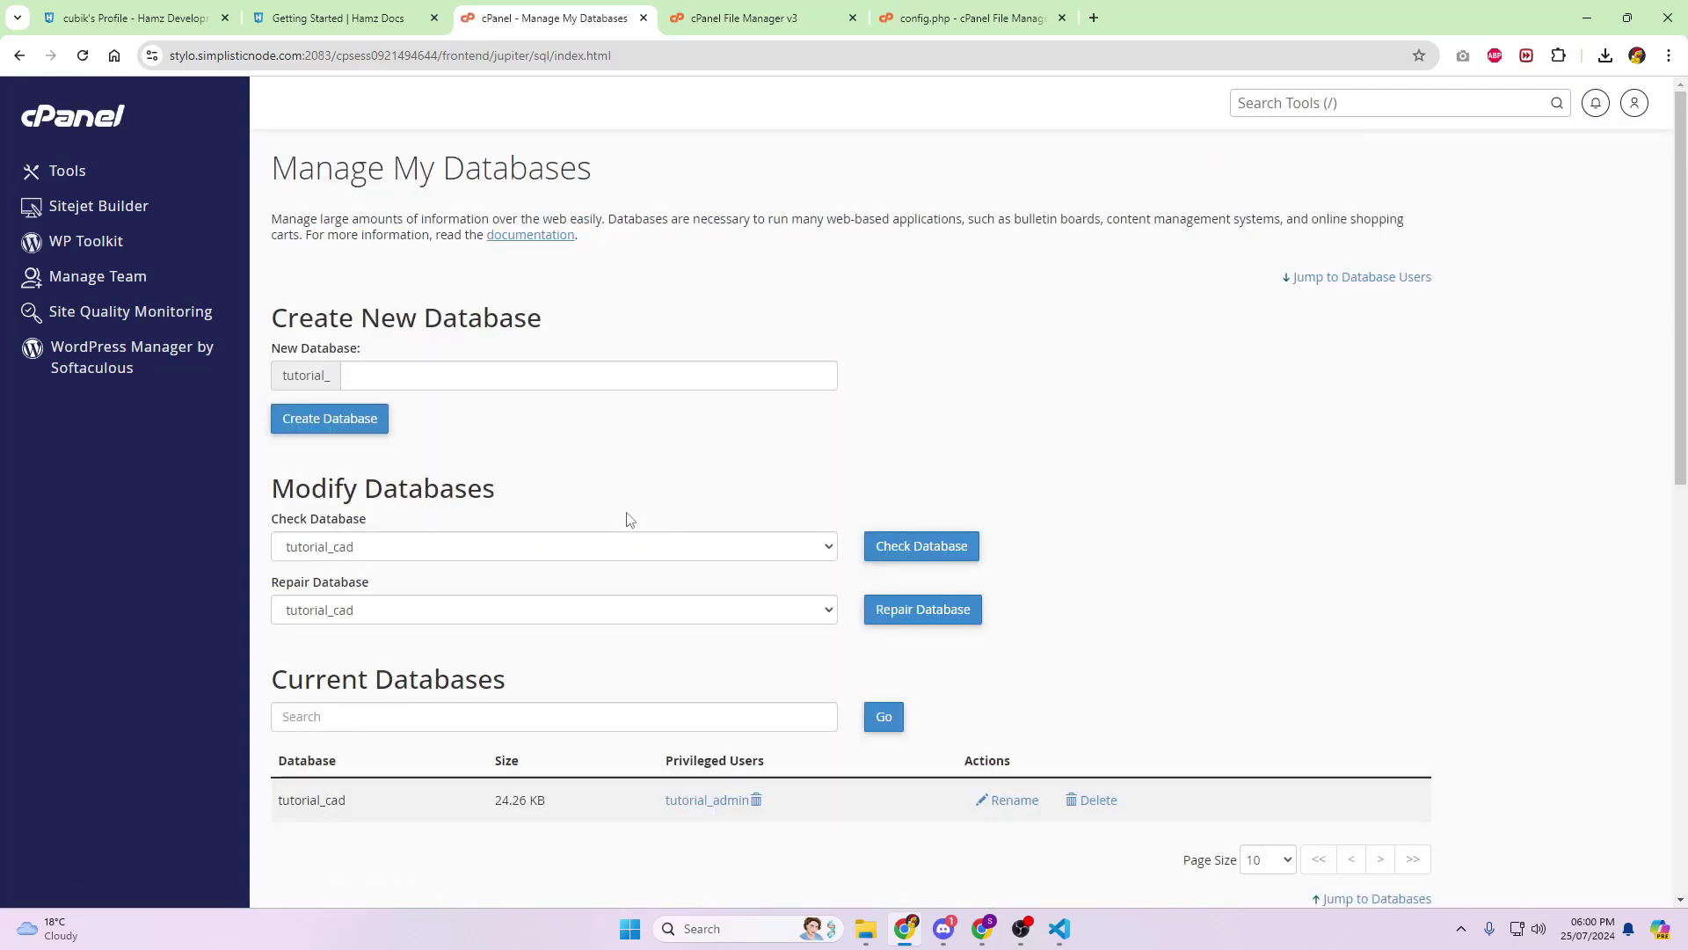
left_click_drag(273, 802, 348, 804)
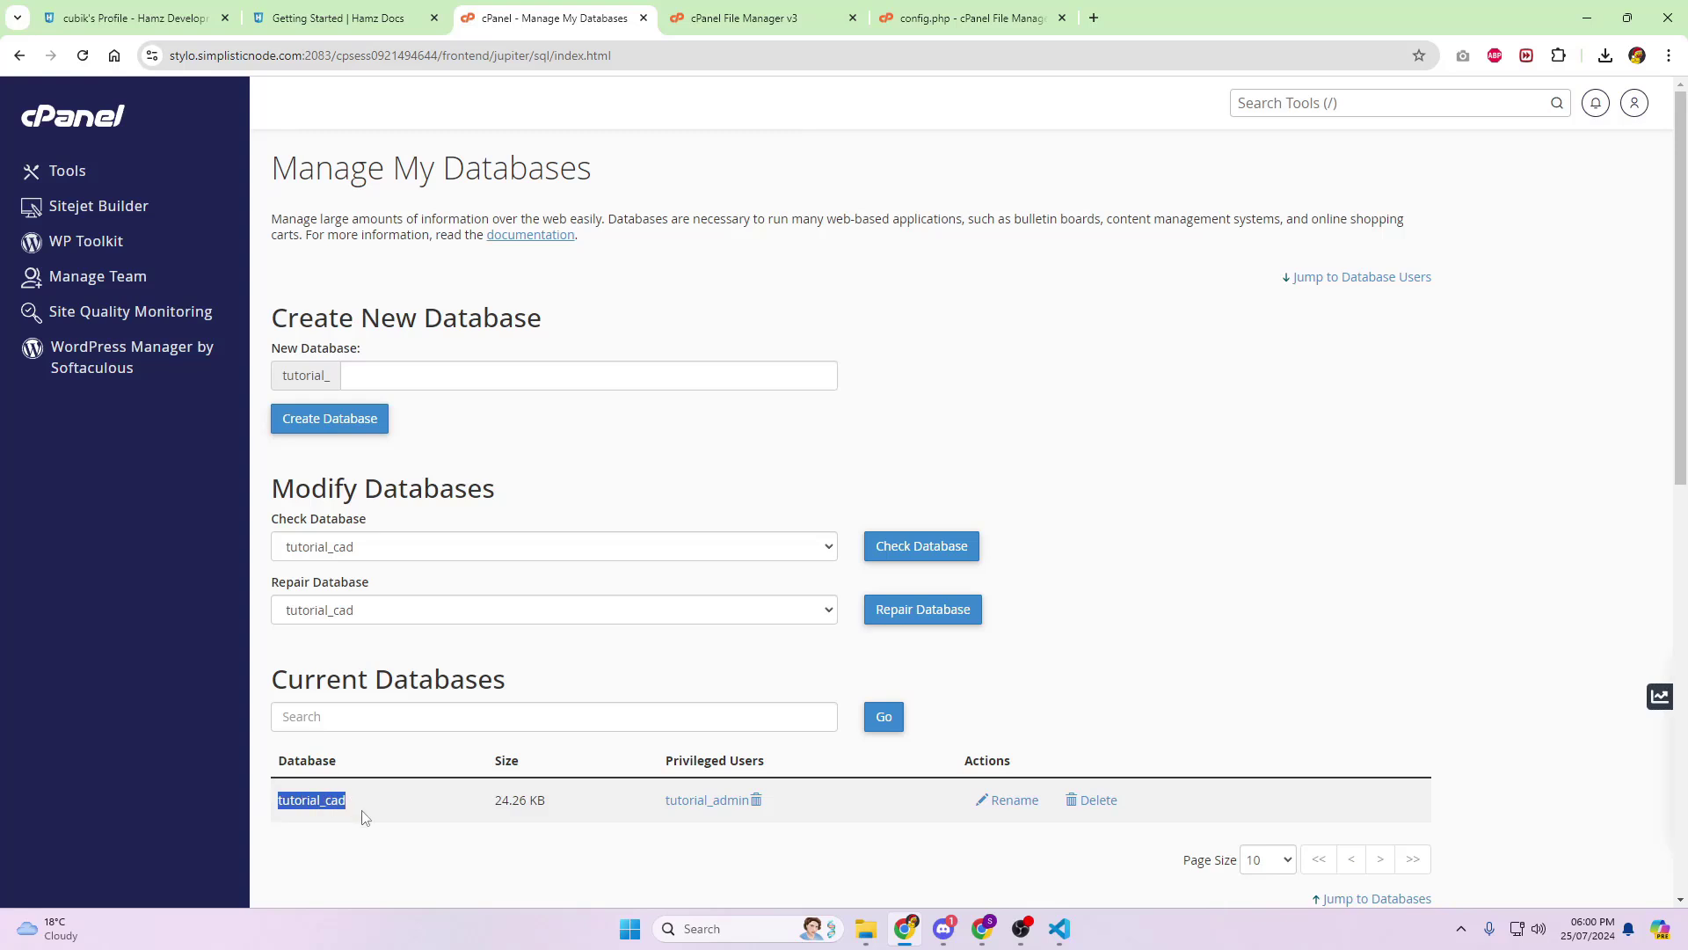
left_click(366, 816)
left_click(421, 372)
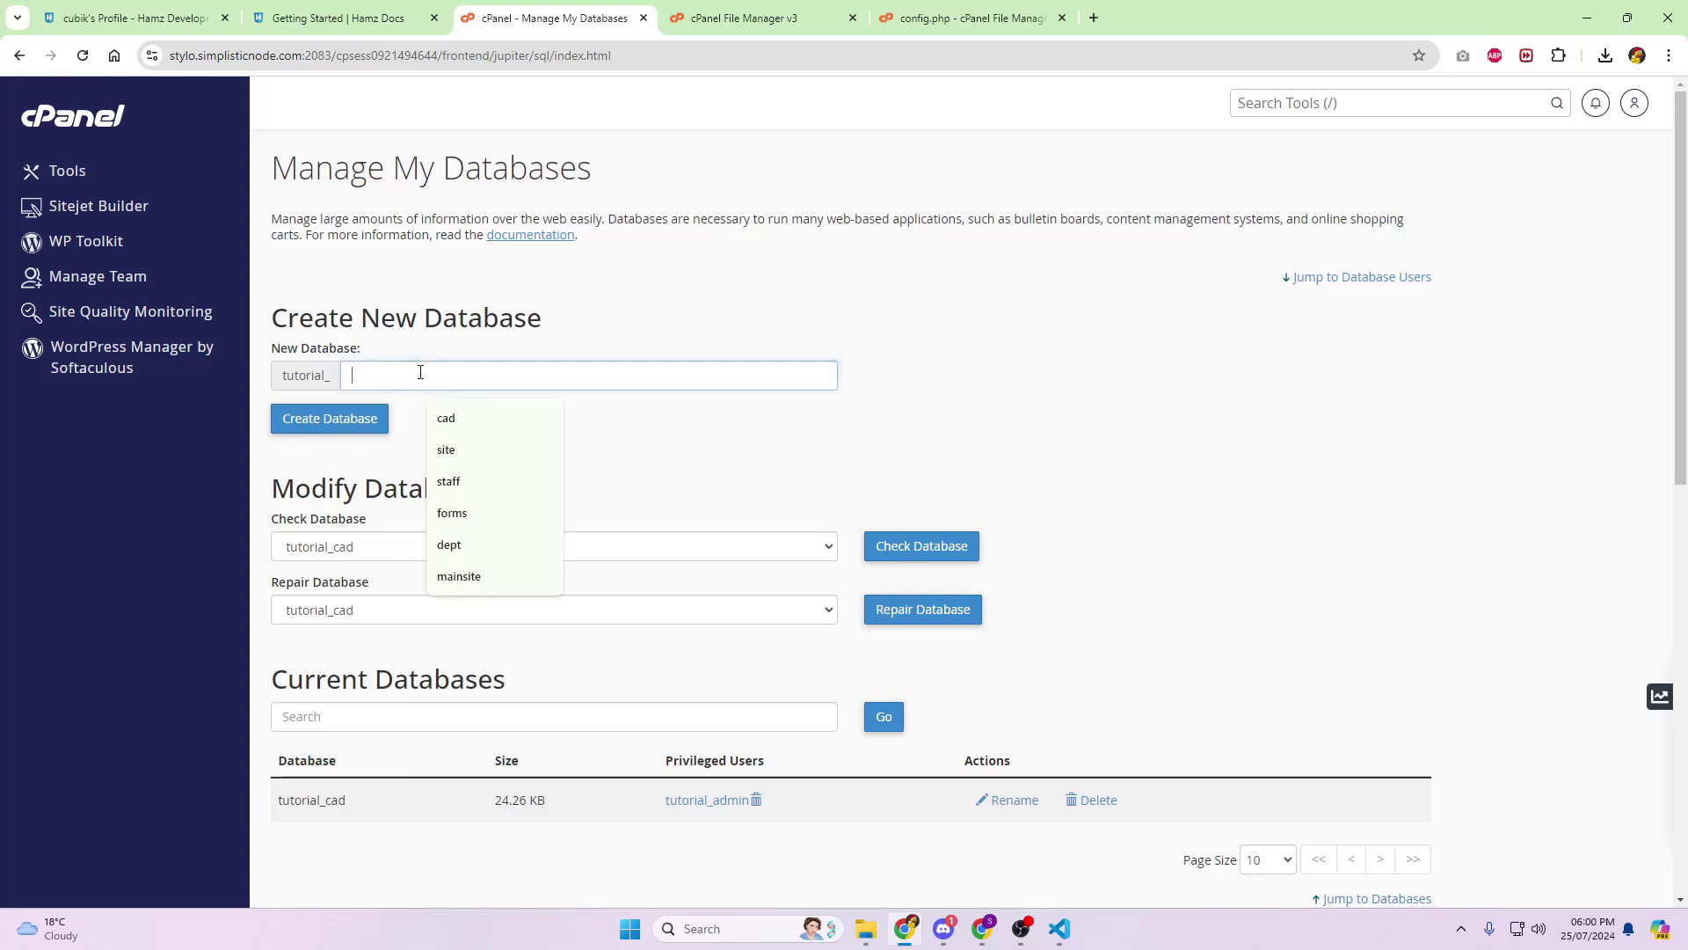
type("commsite")
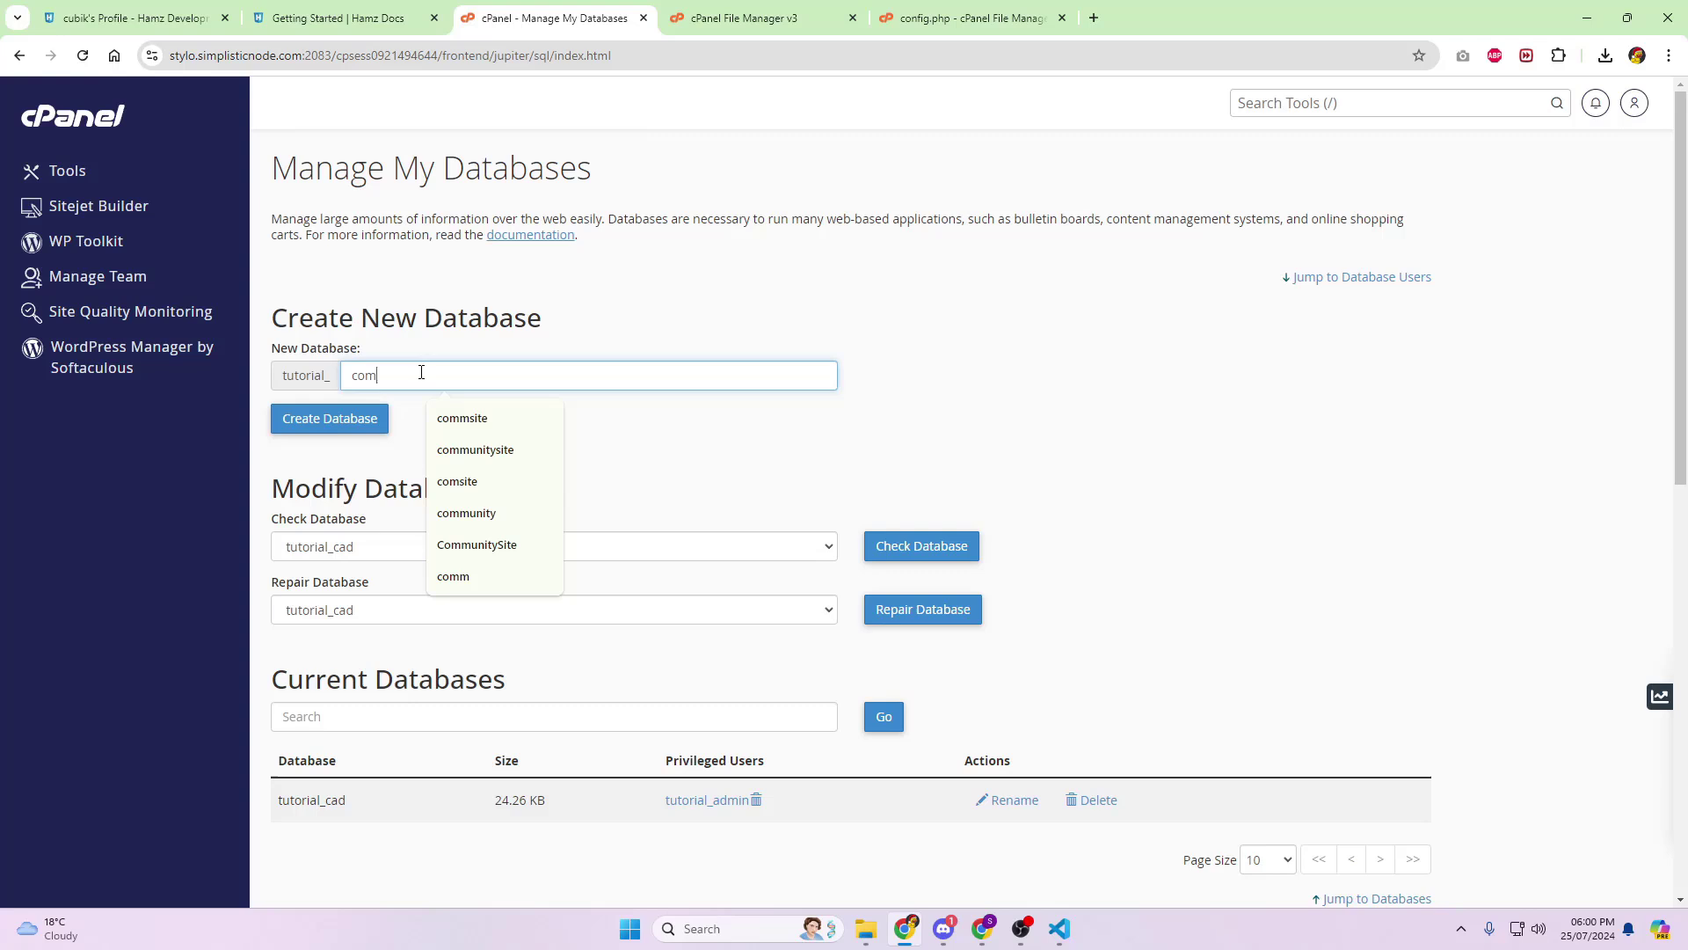
left_click(379, 422)
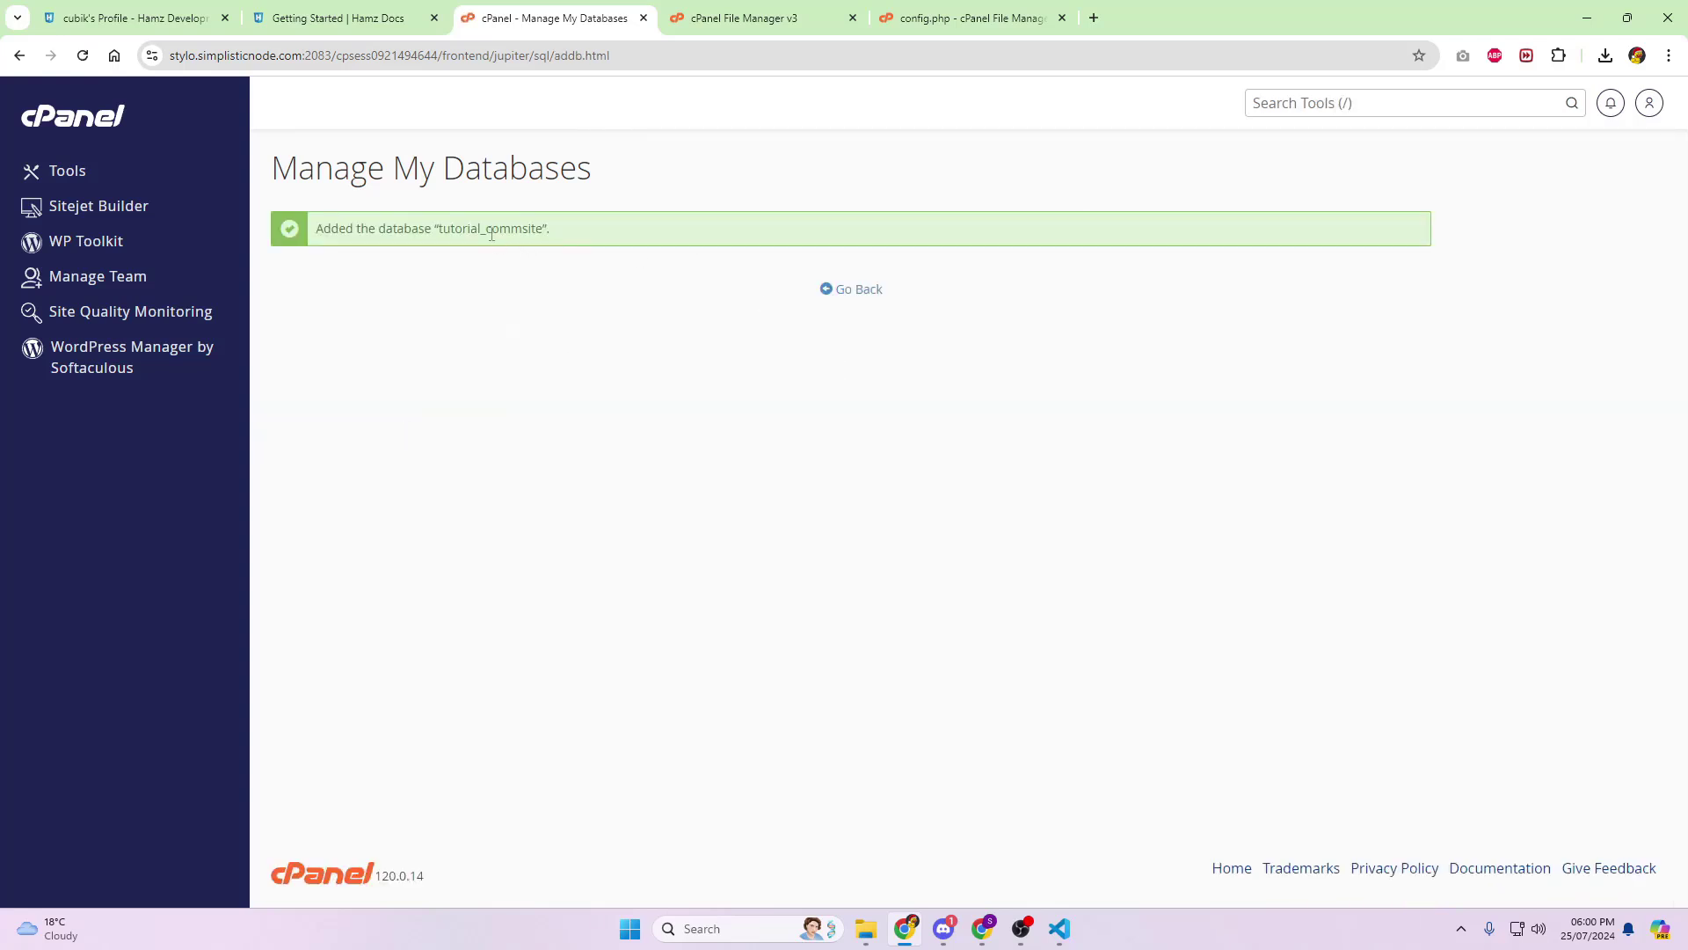
- Replace hamzcommunity with tutorial_commsite in config.php's DB_NAME line
double_click(493, 229)
key("ctrl+c")
left_click(920, 11)
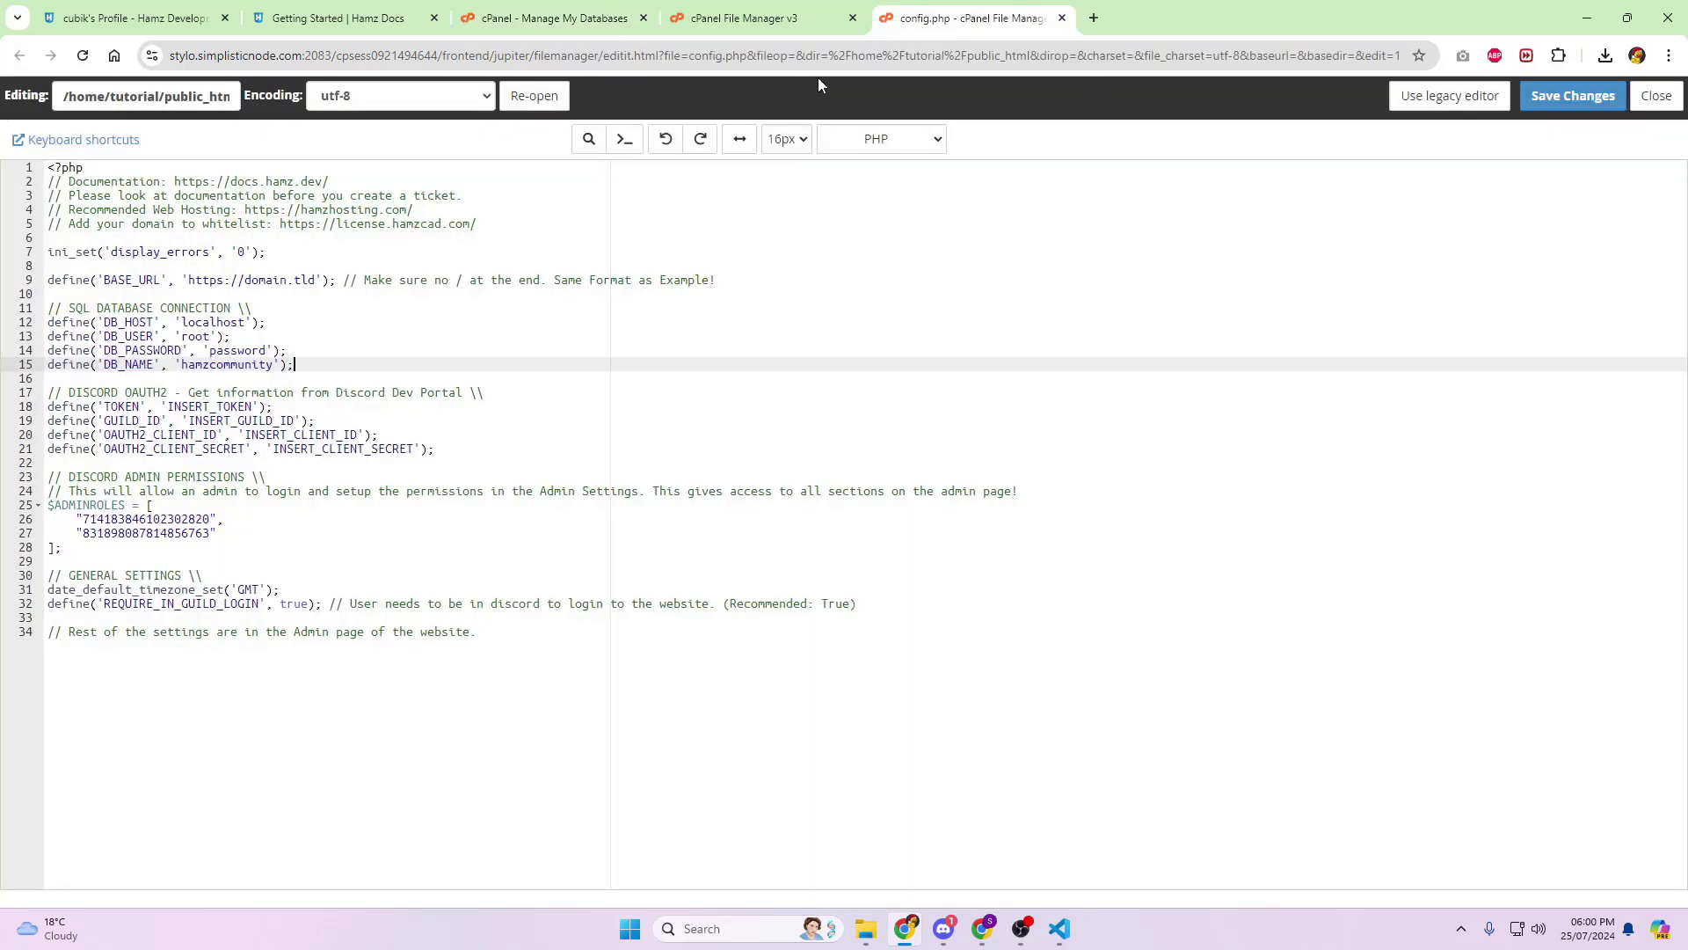
double_click(242, 363)
key("ctrl+v")
left_click(578, 21)
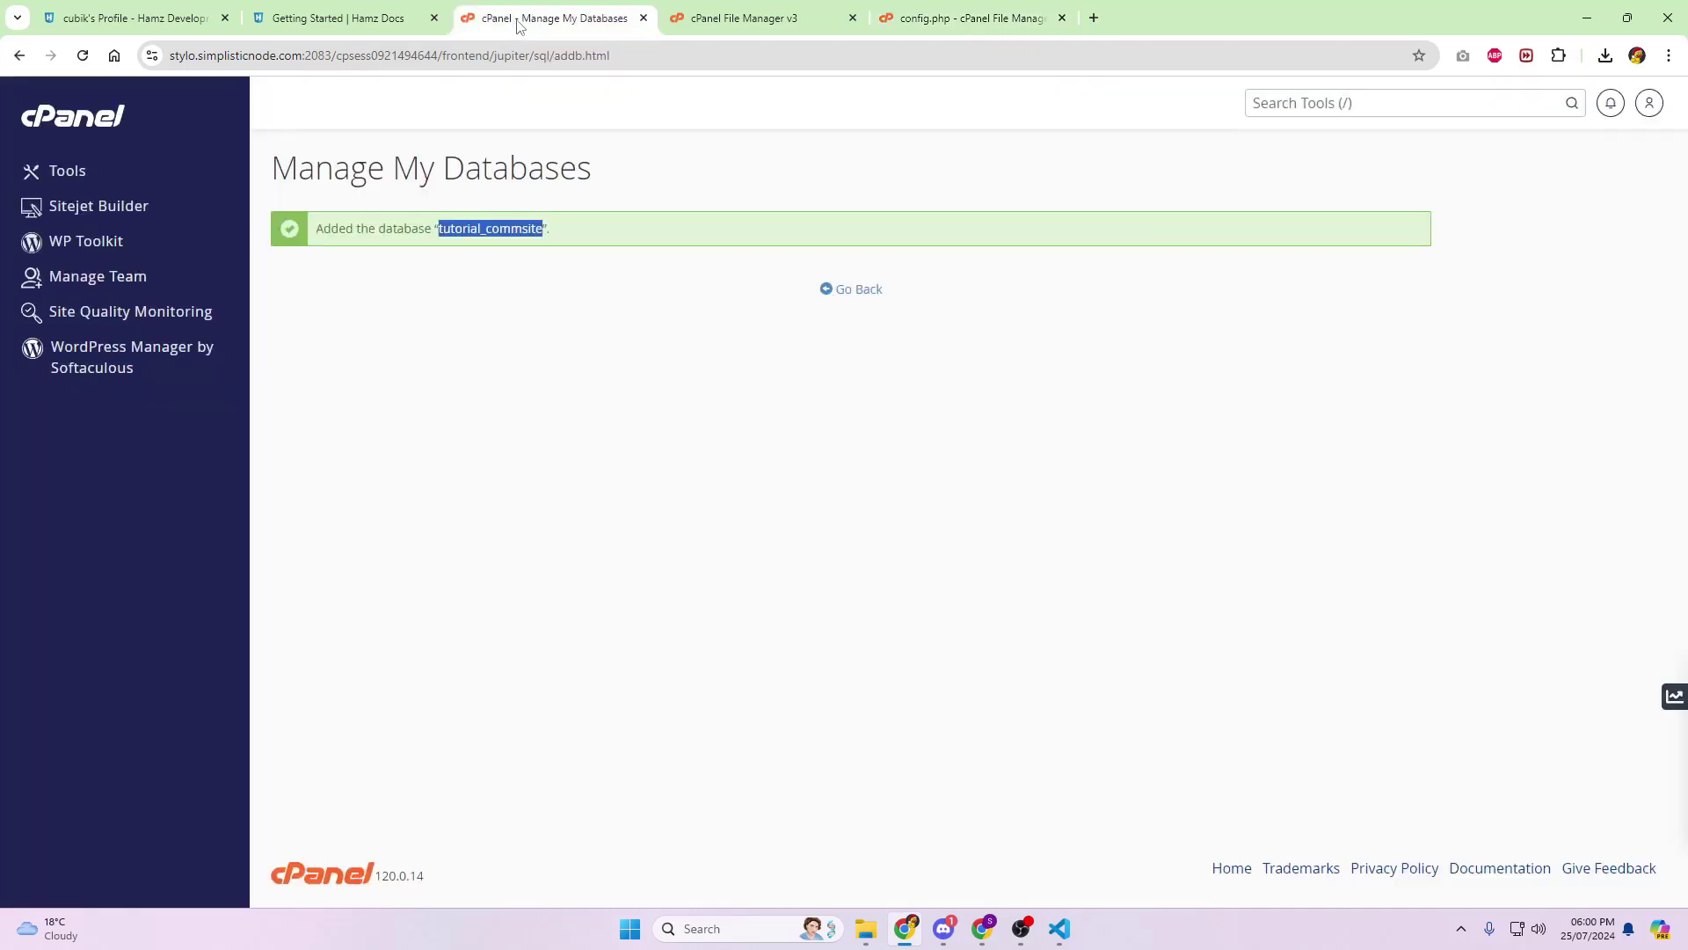
left_click(878, 291)
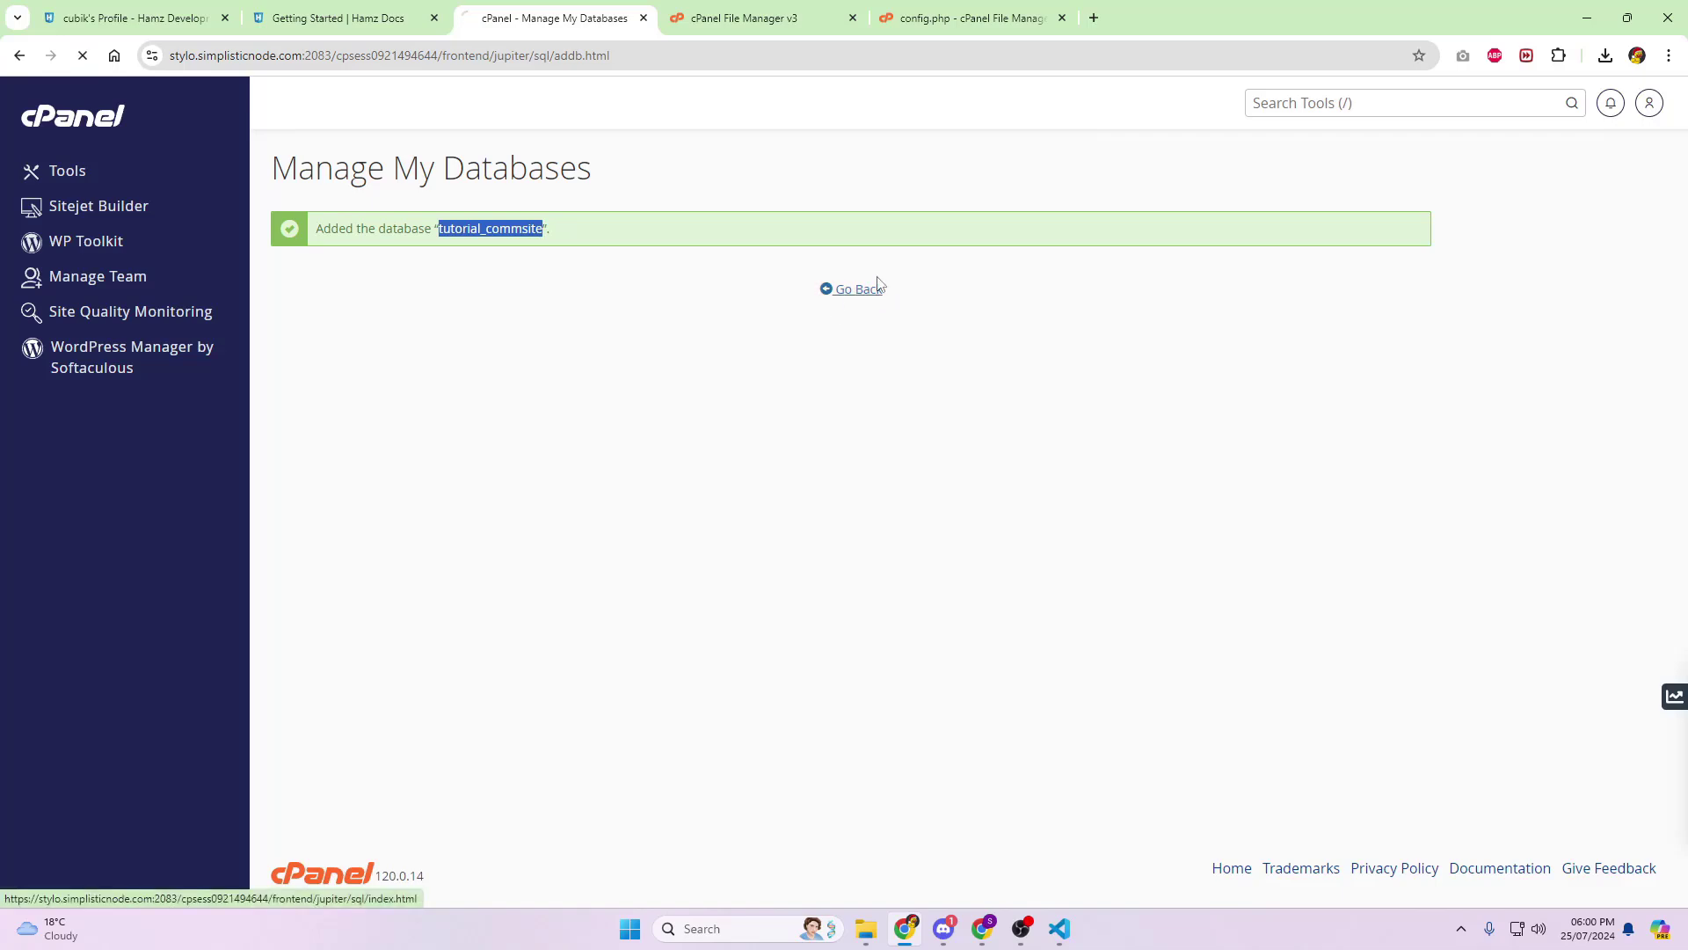
- Look over the Manage My Databases page and generate a new-user password without using it
scroll(788, 279, "down", 10)
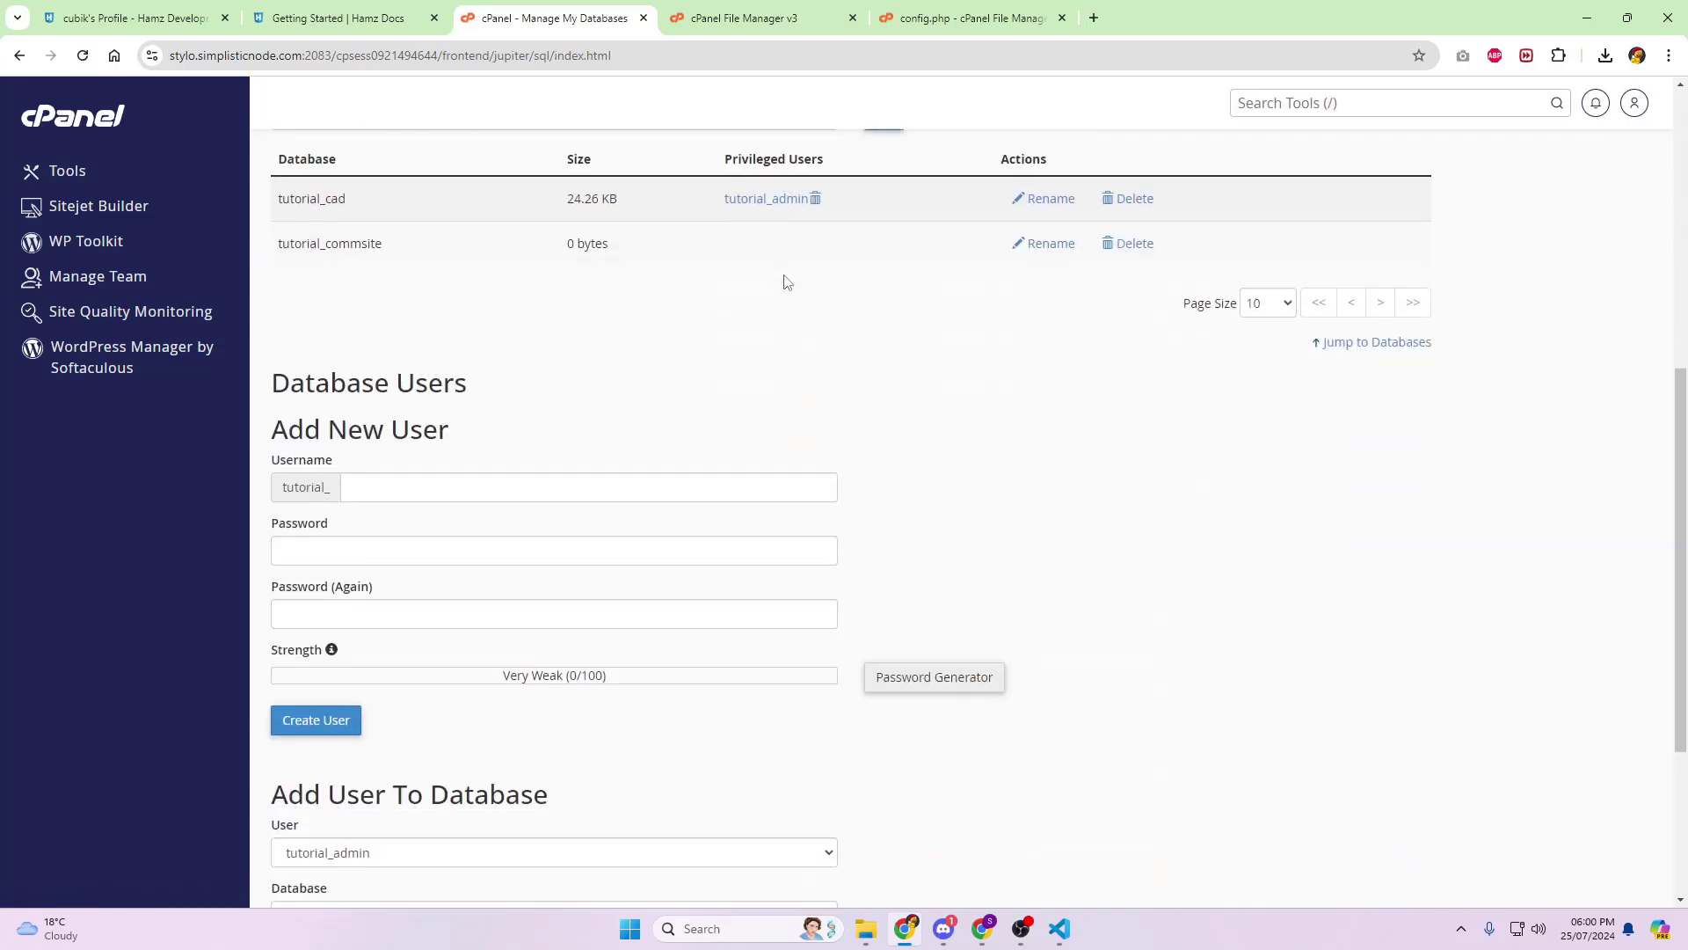
scroll(788, 281, "down", 1)
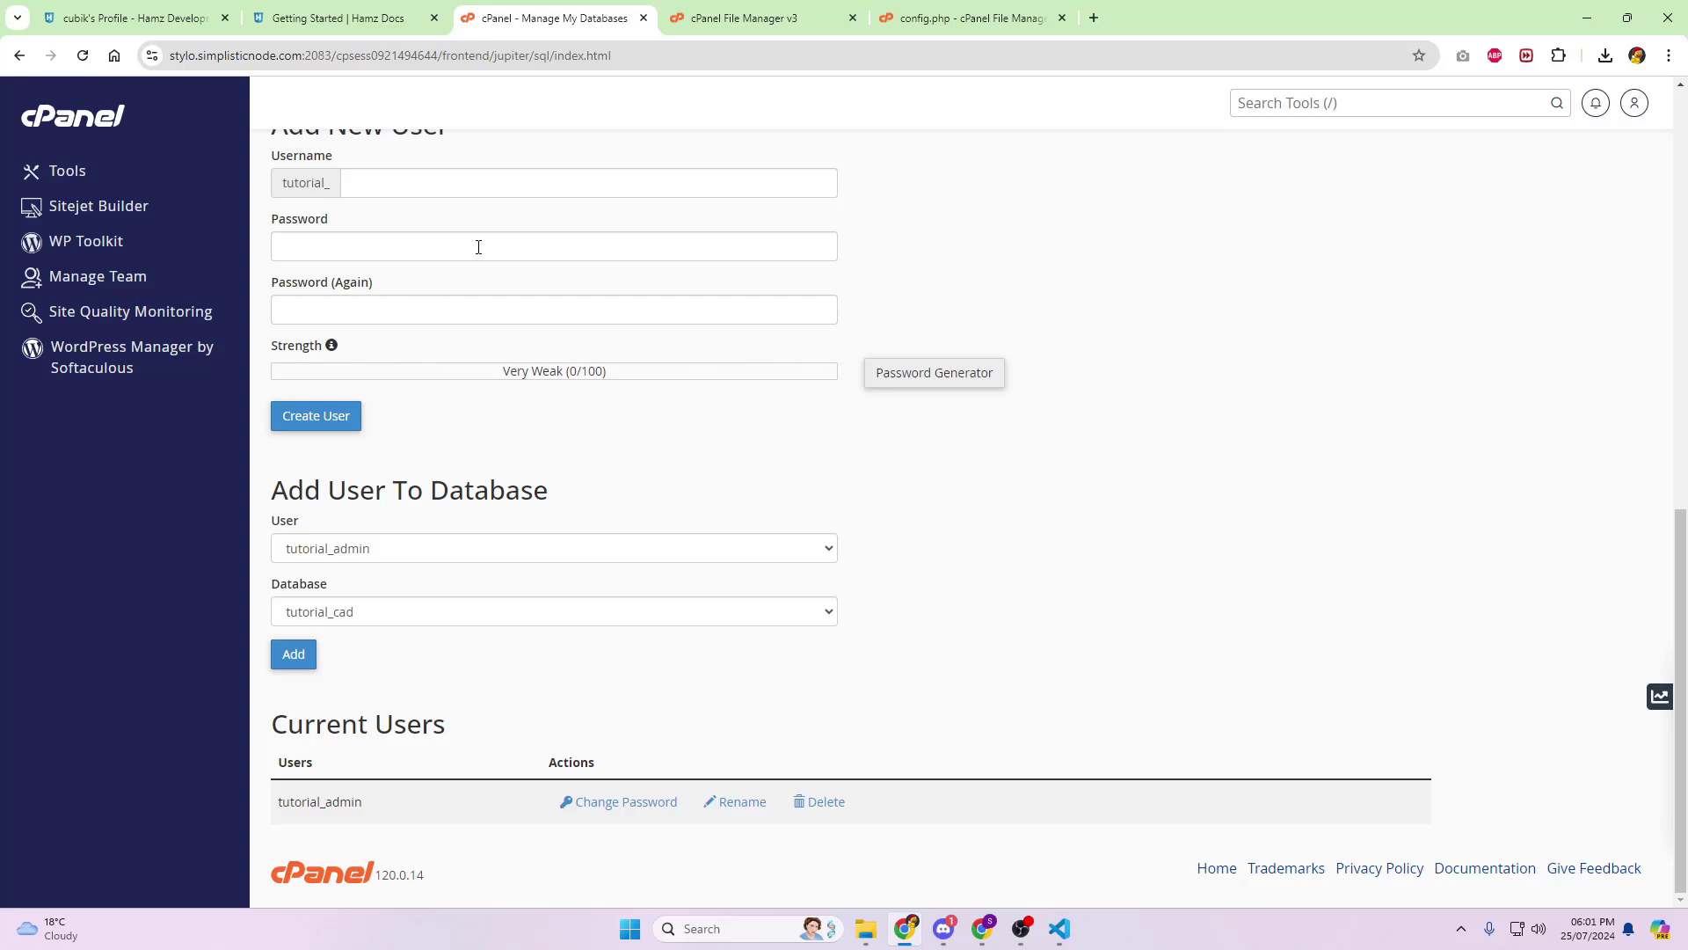
scroll(493, 250, "up", 2)
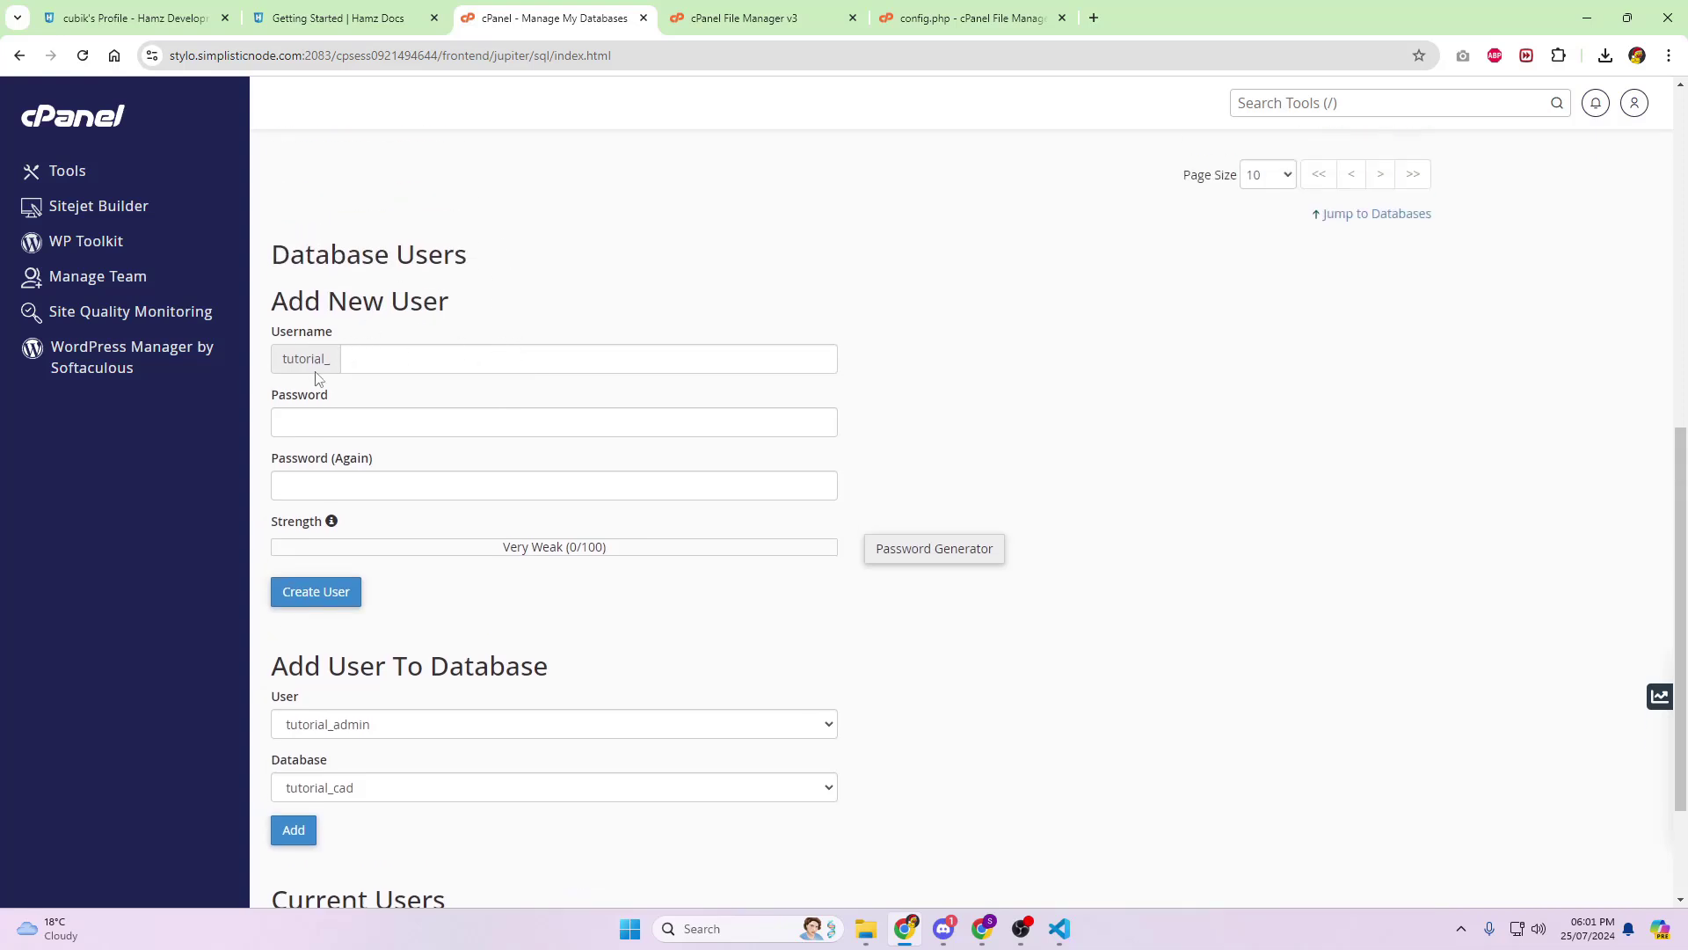
left_click(939, 548)
left_click(974, 598)
scroll(379, 574, "down", 3)
- Add tutorial_admin to tutorial_commsite with ALL PRIVILEGES and return to the database page
left_click_drag(272, 489, 621, 489)
left_click(358, 554)
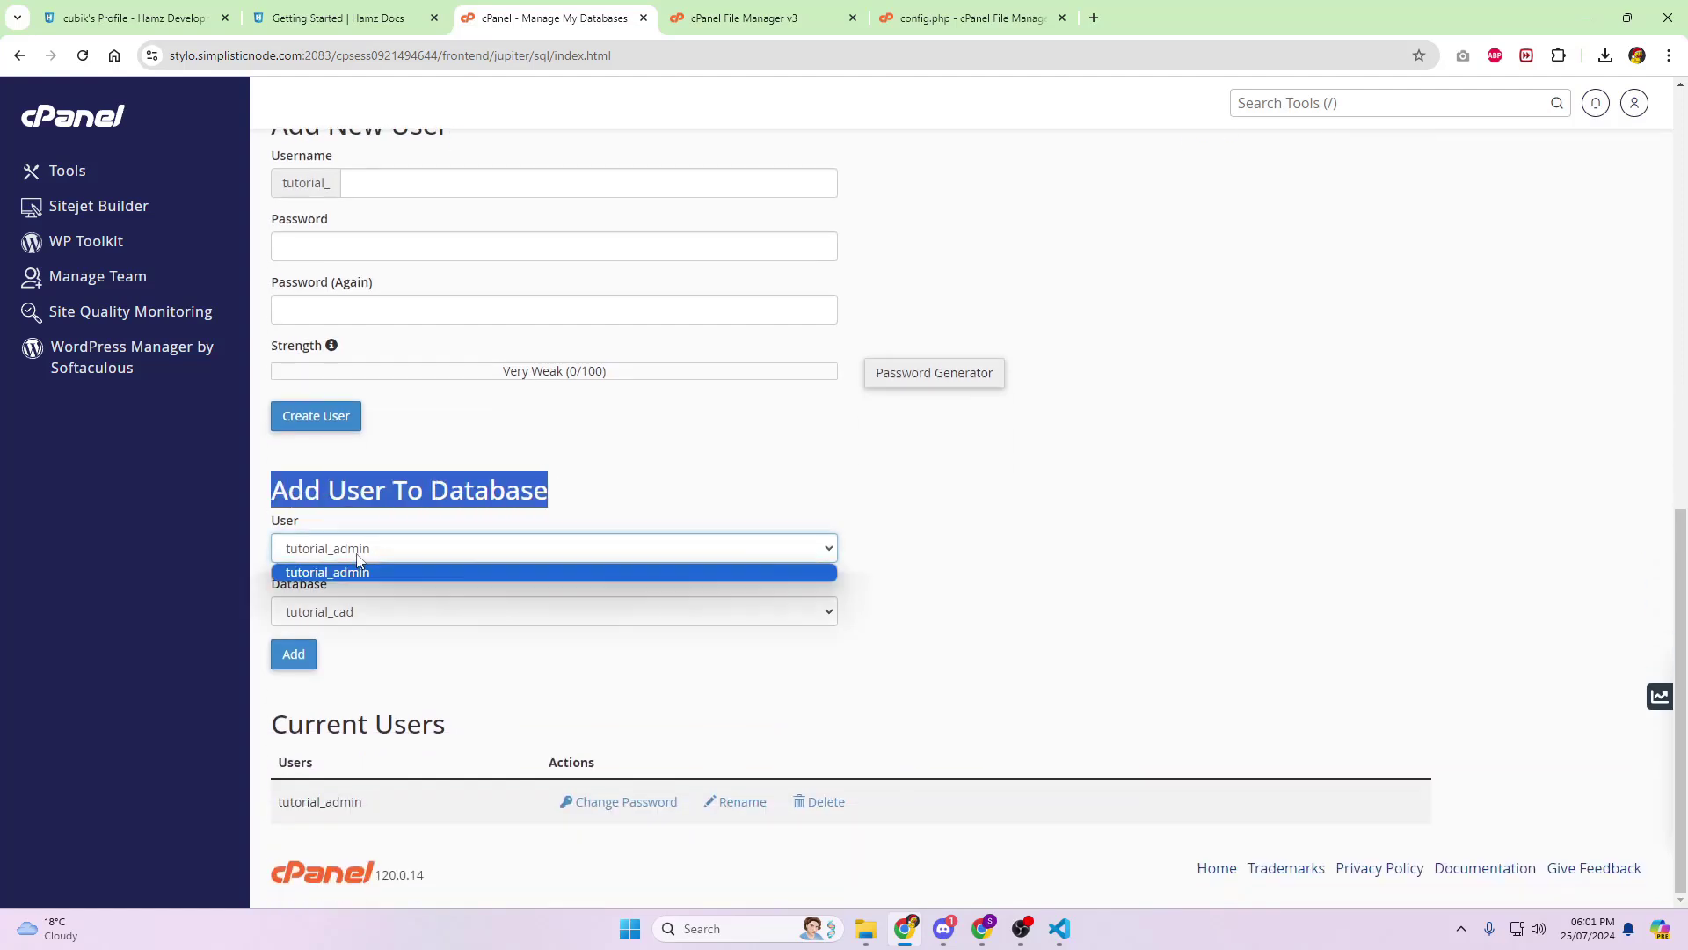
left_click(345, 577)
left_click(366, 610)
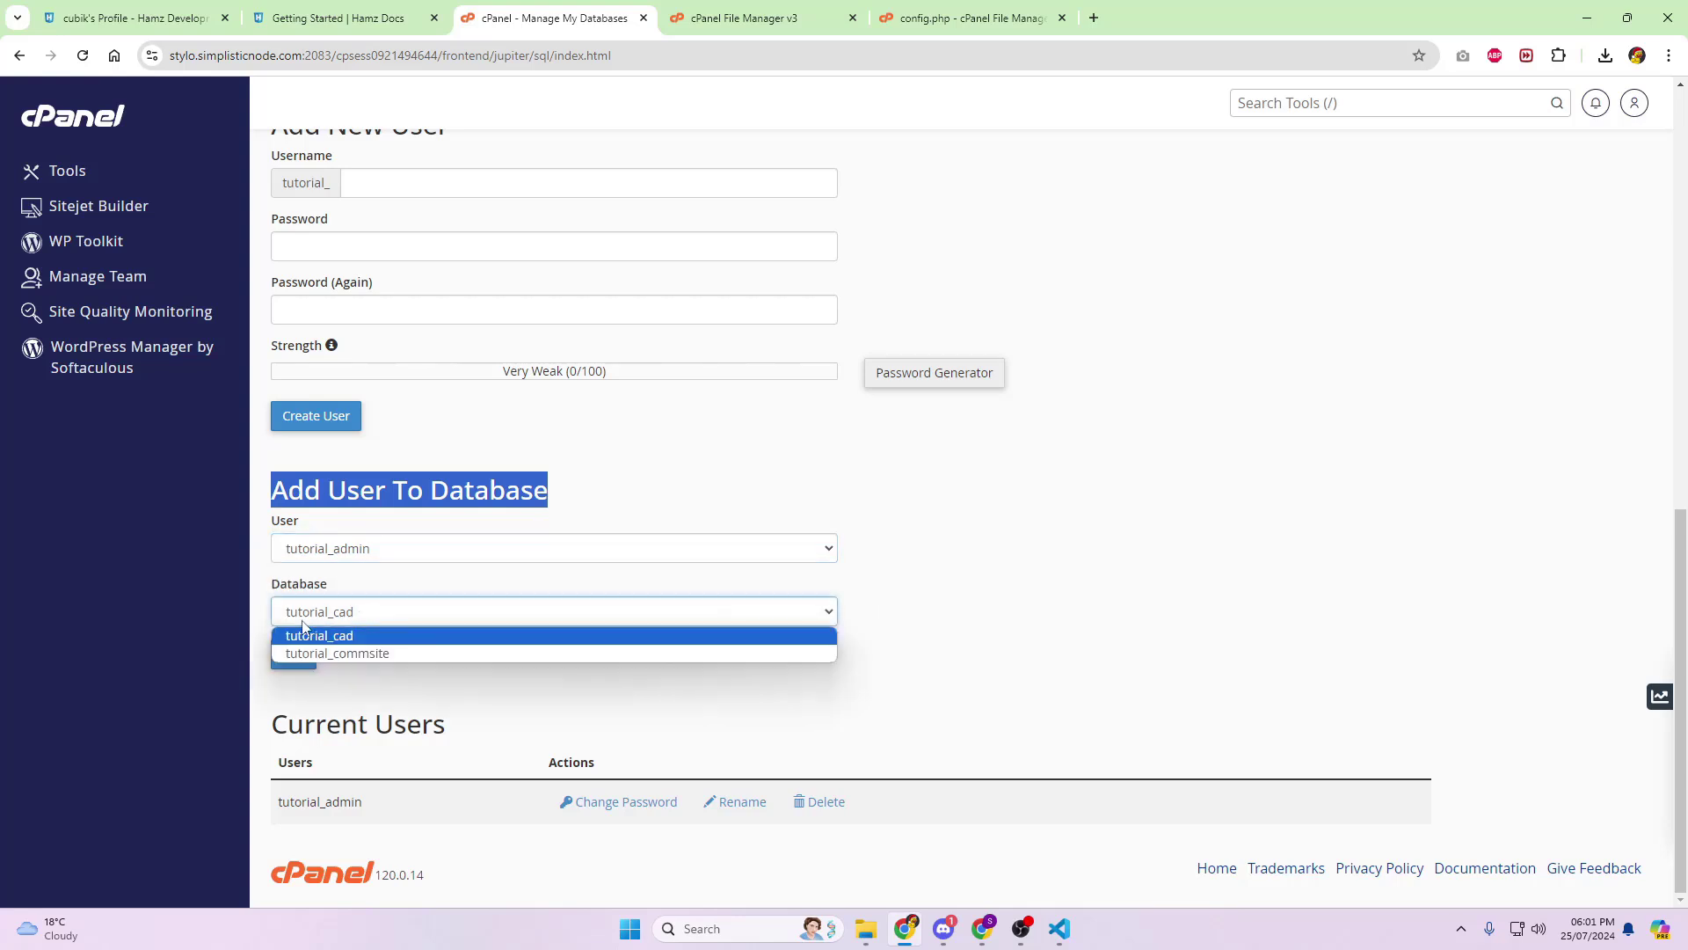
left_click(343, 652)
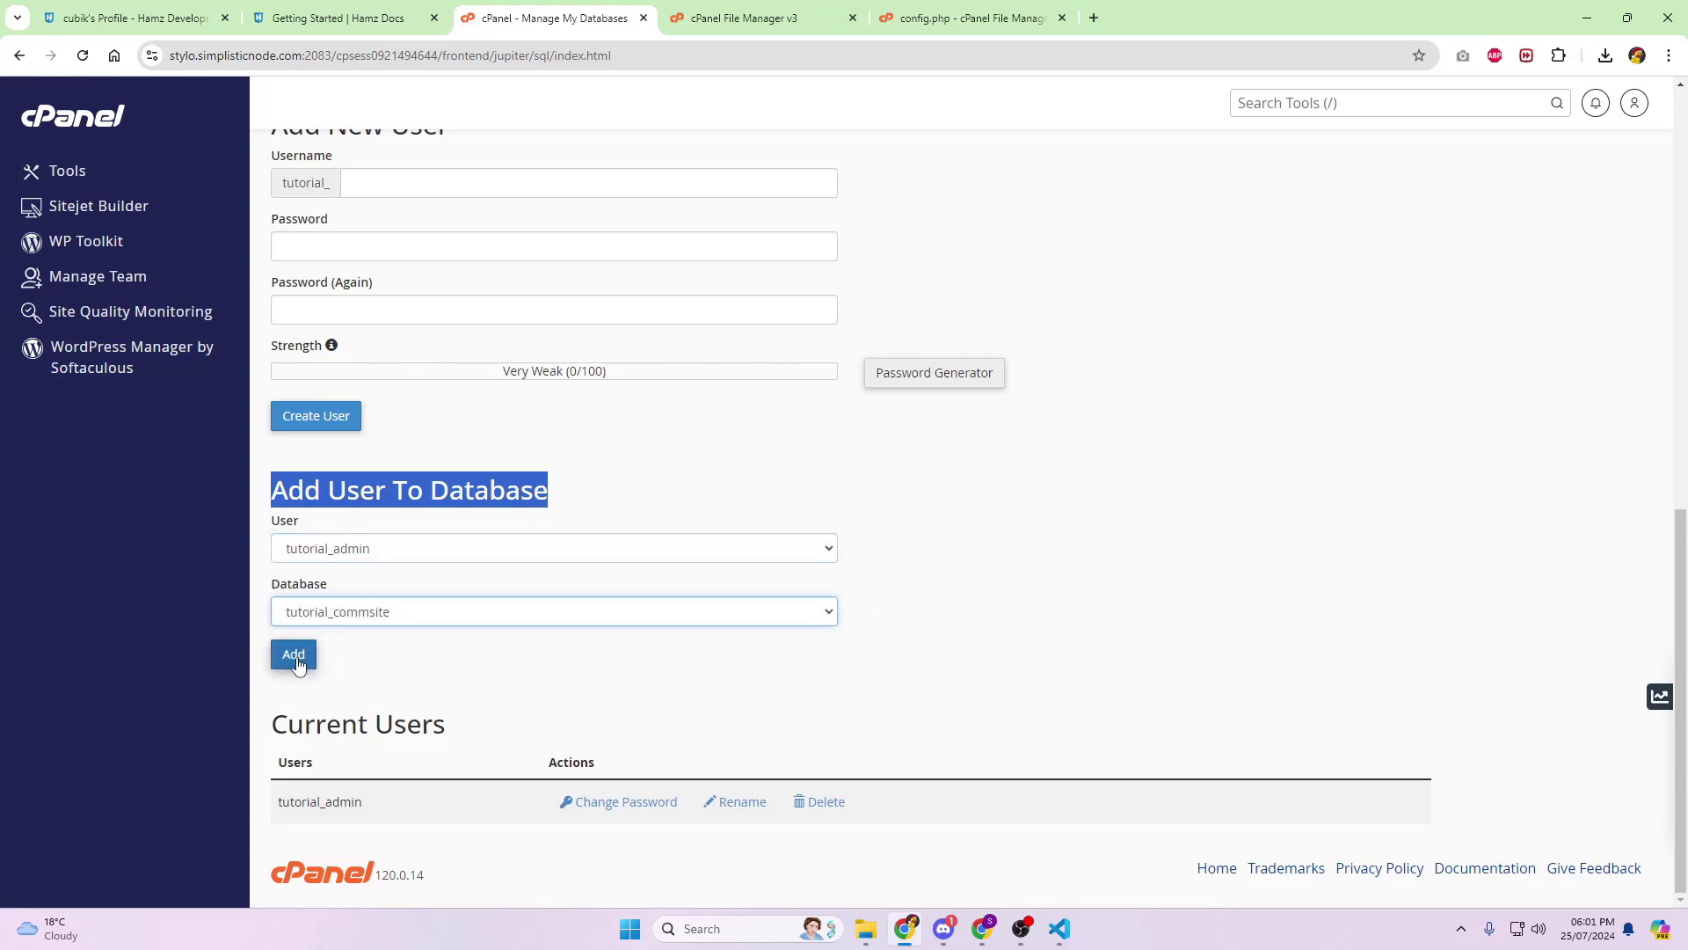
left_click(299, 657)
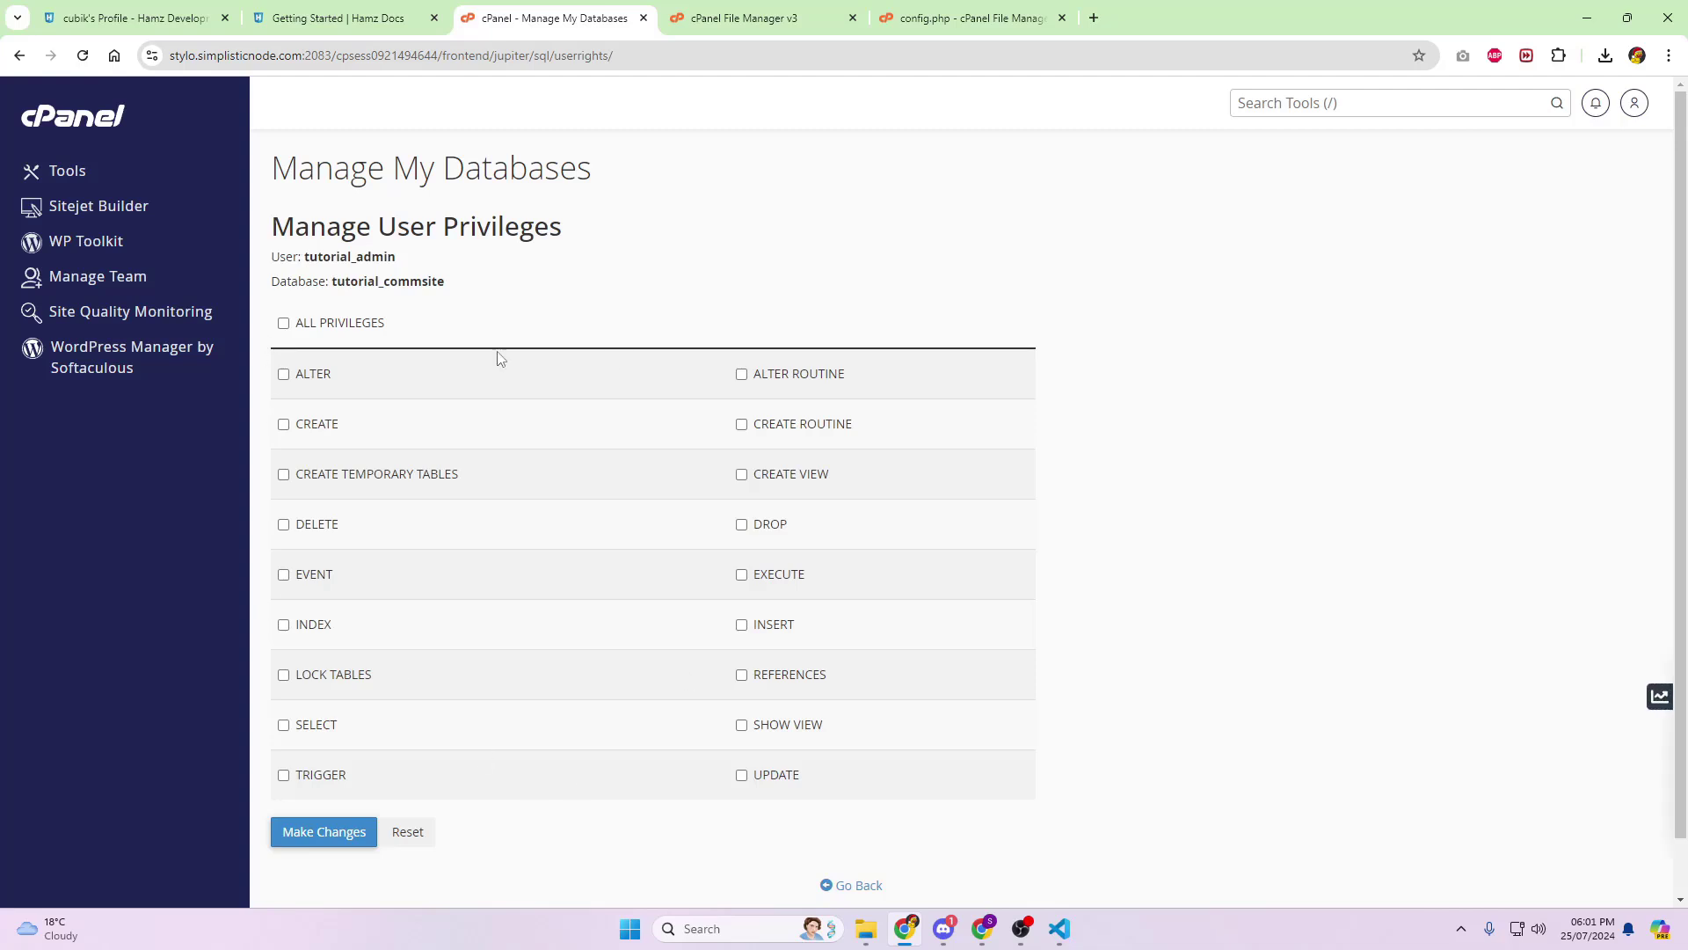
left_click(349, 326)
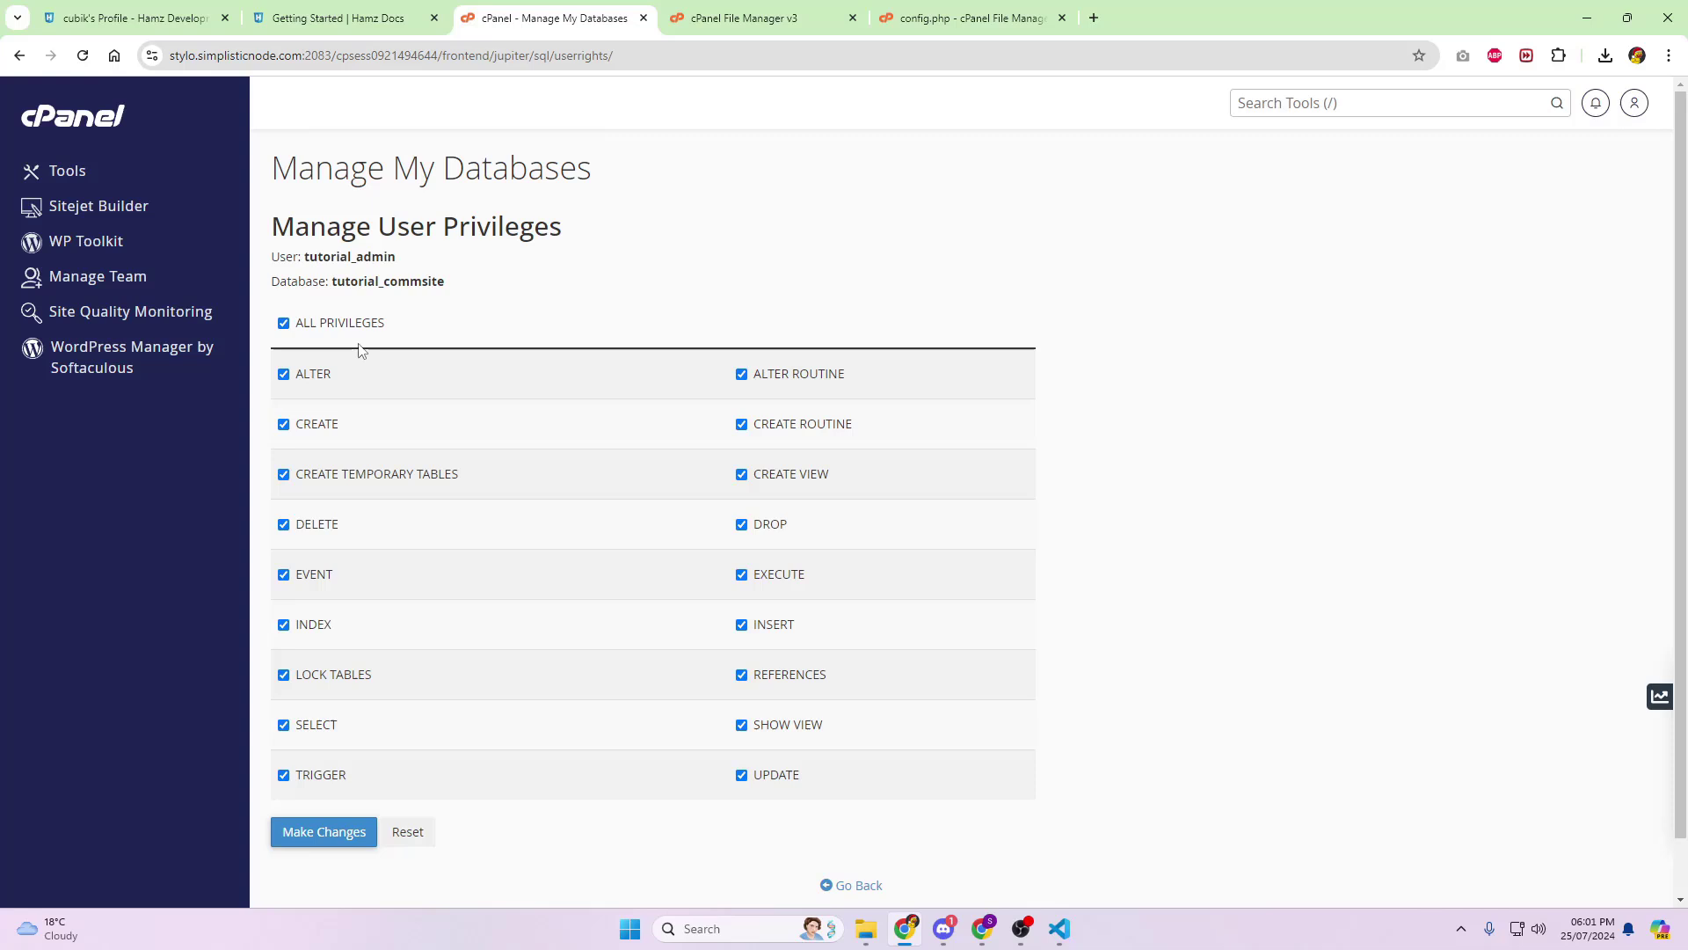
left_click(328, 833)
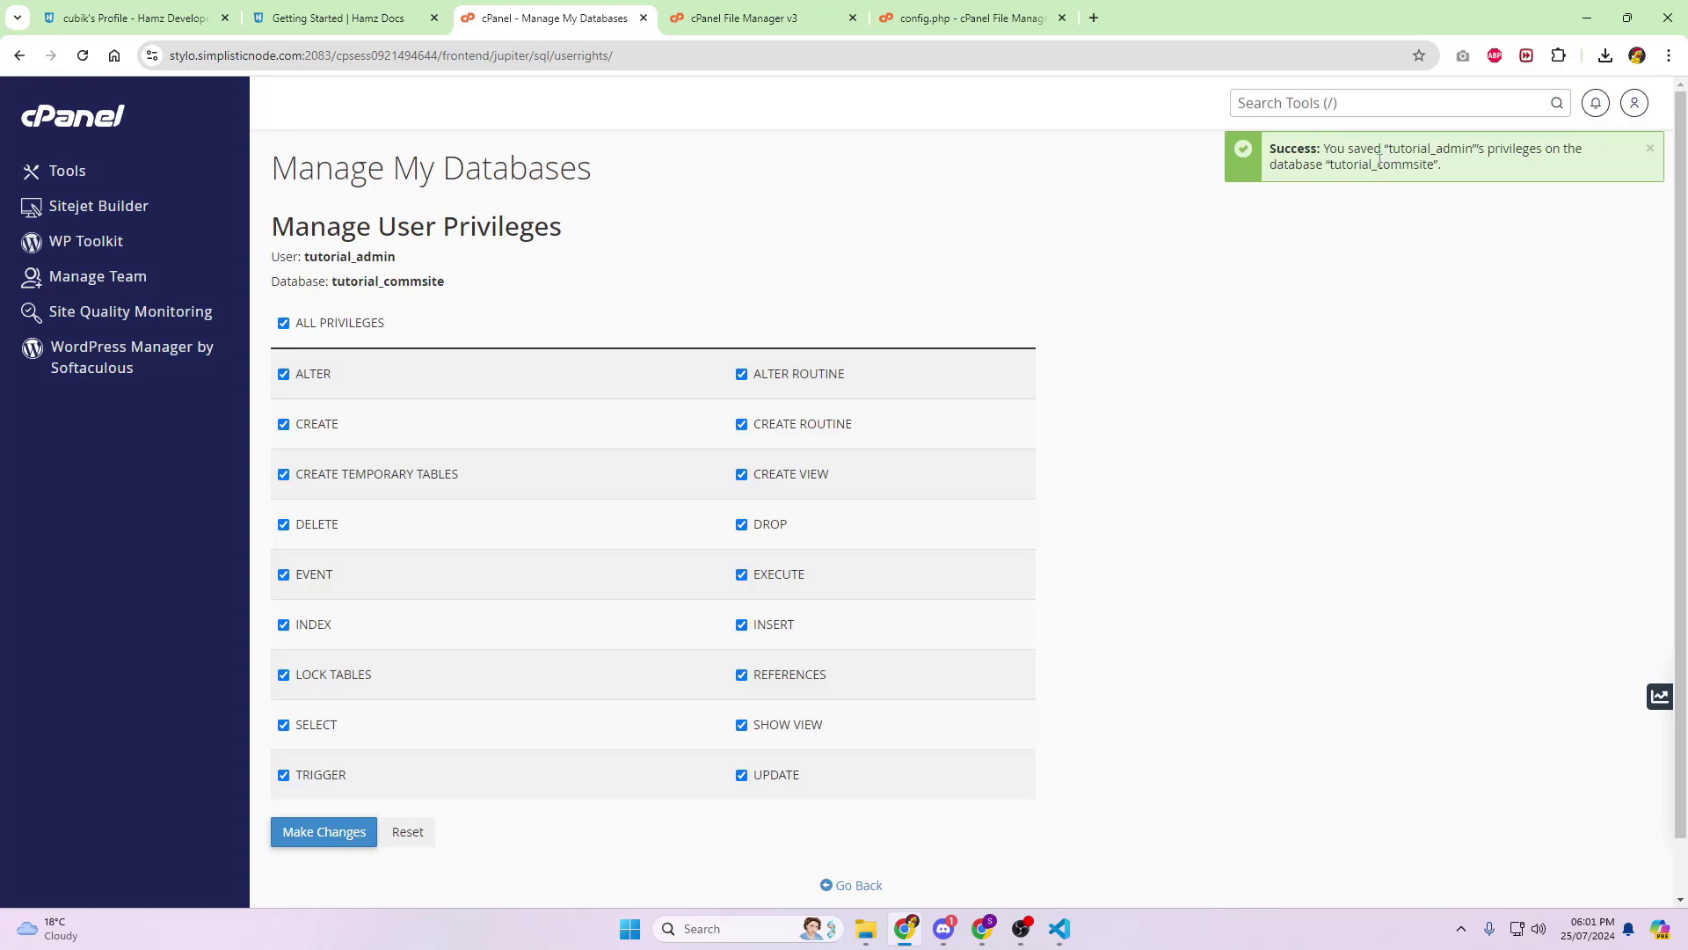
left_click(858, 886)
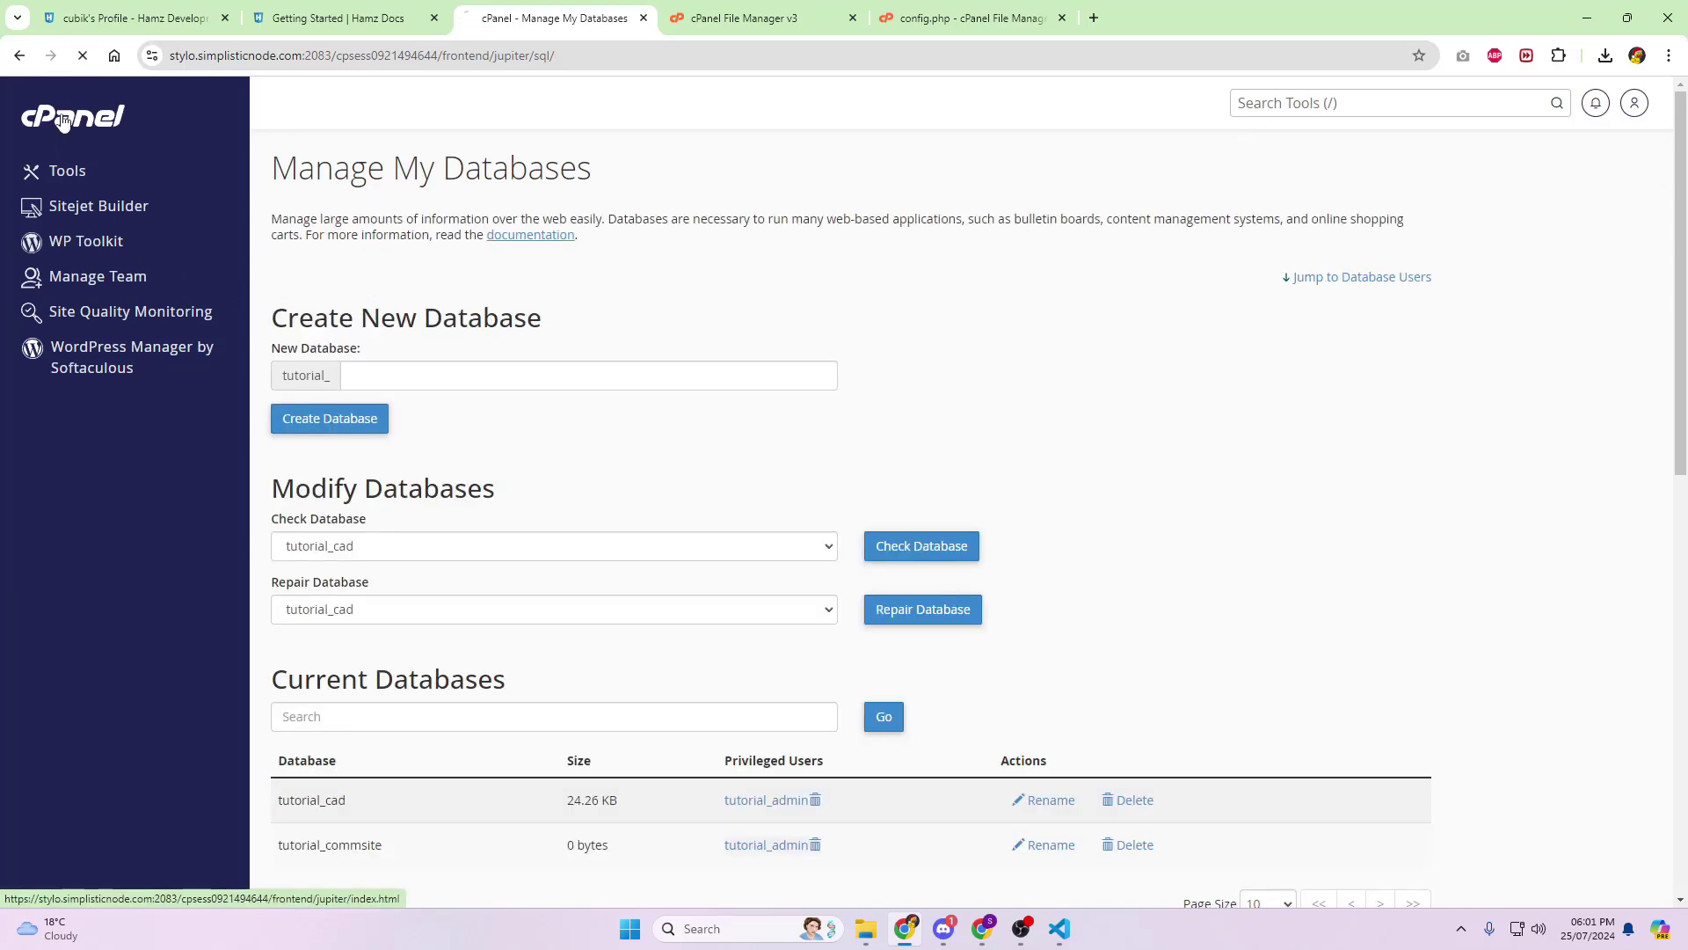
- Launch phpMyAdmin from the Databases section of the cPanel home and switch to its tab
left_click(63, 122)
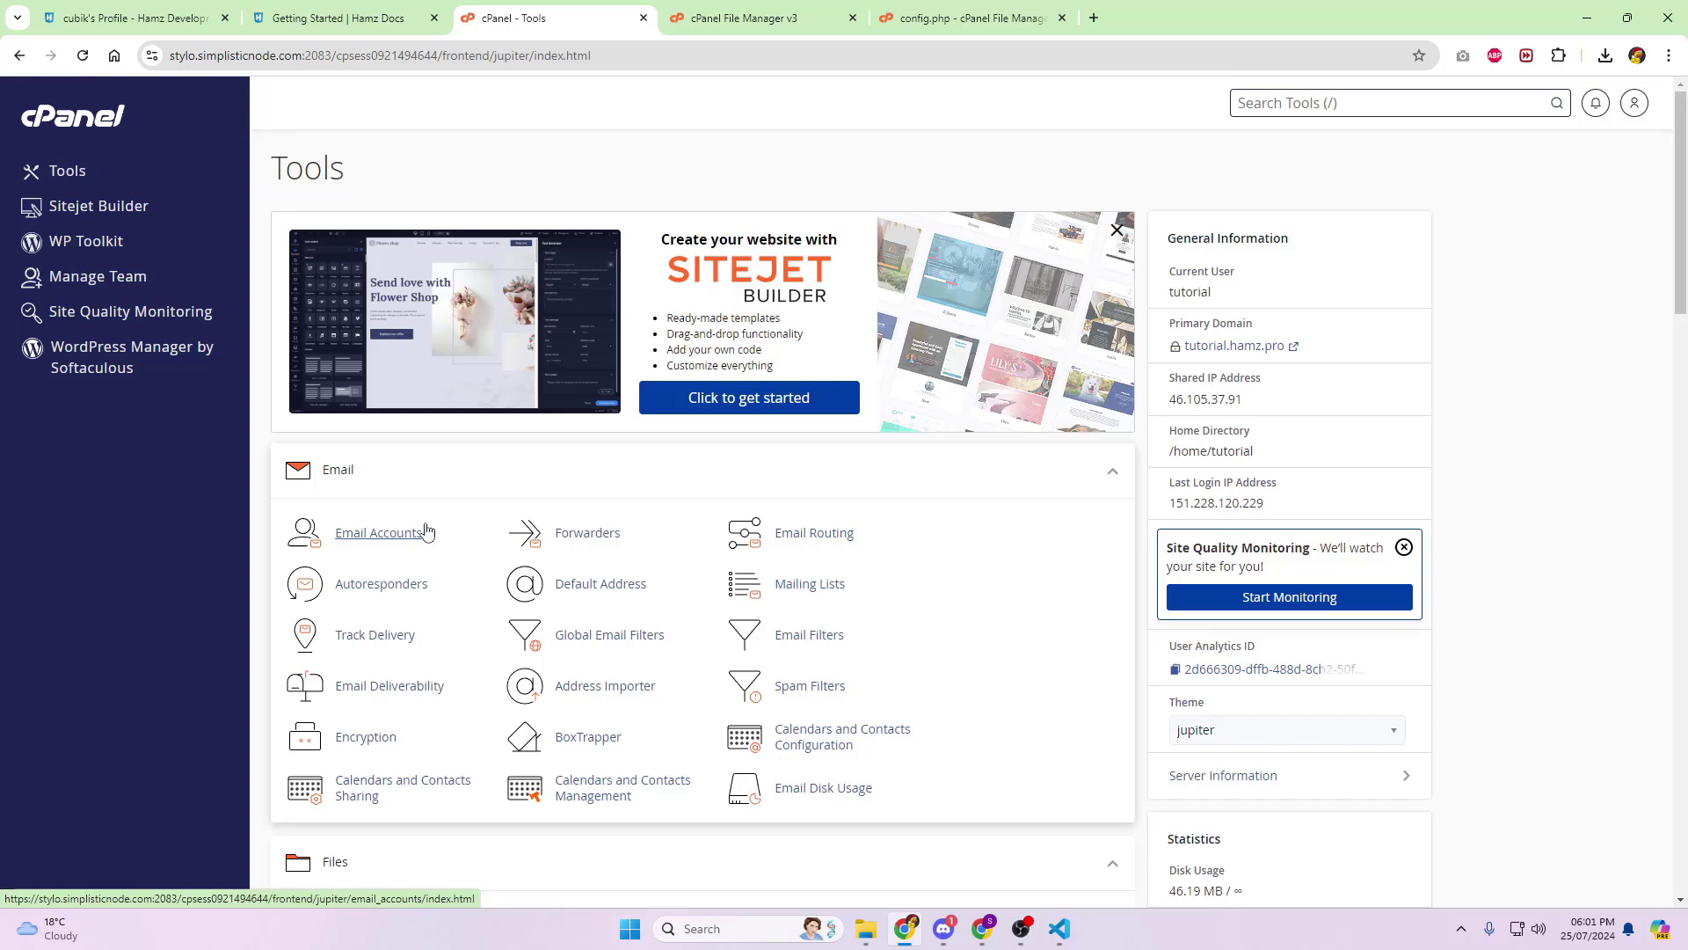
scroll(426, 532, "down", 9)
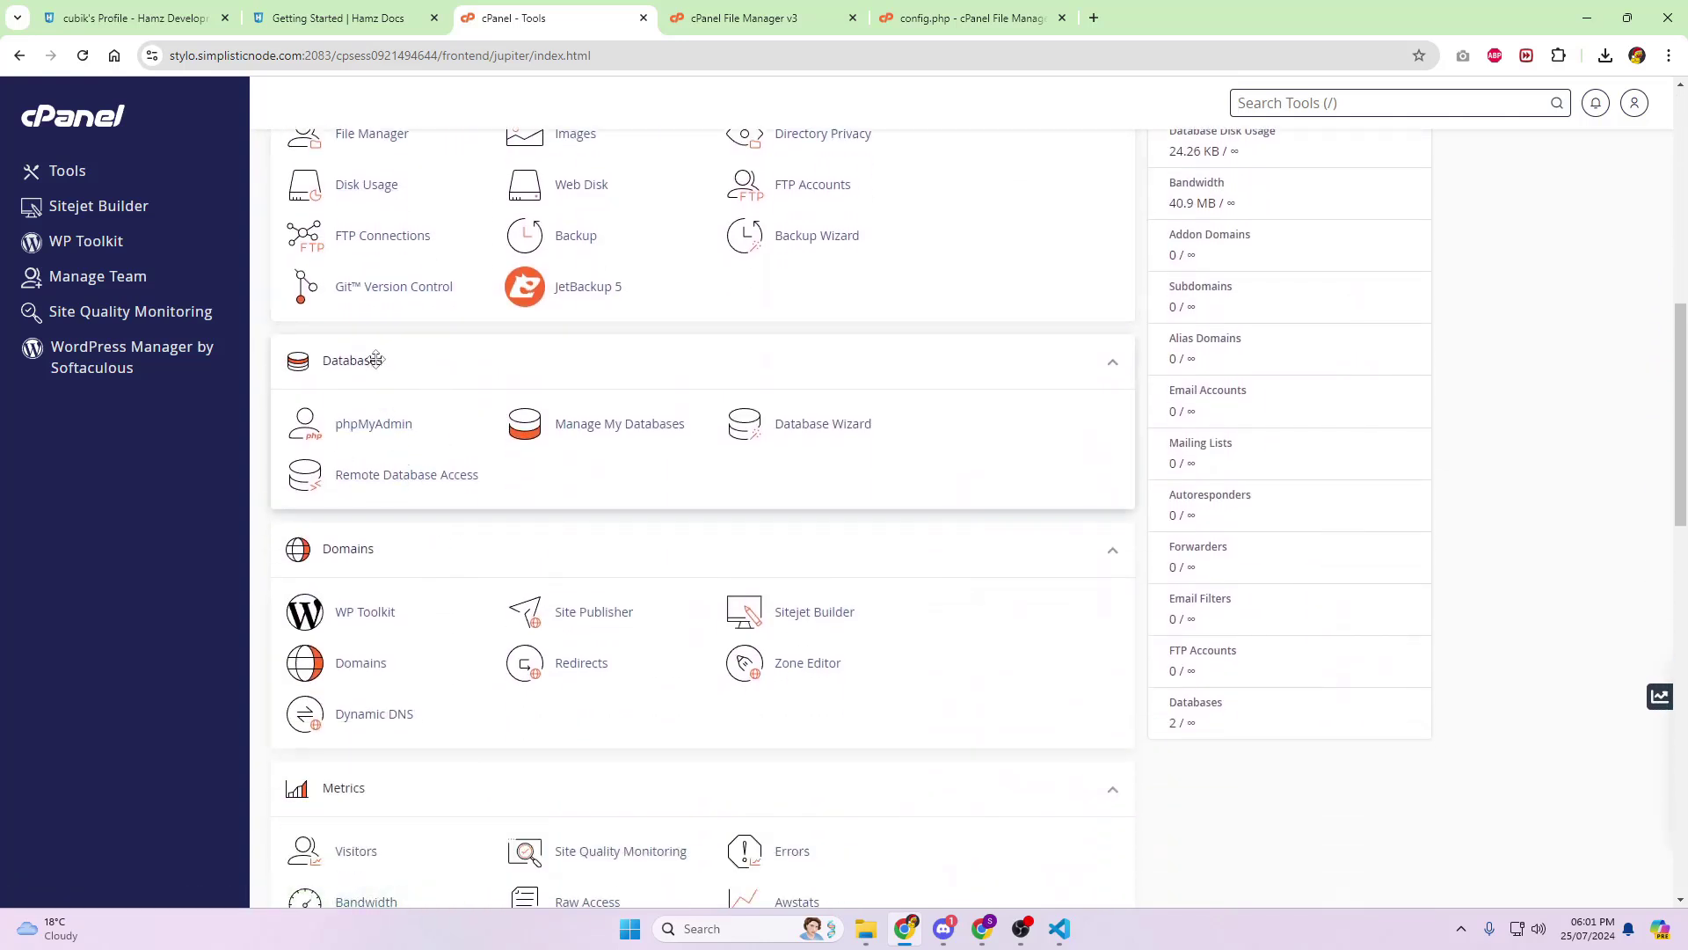
left_click(376, 425)
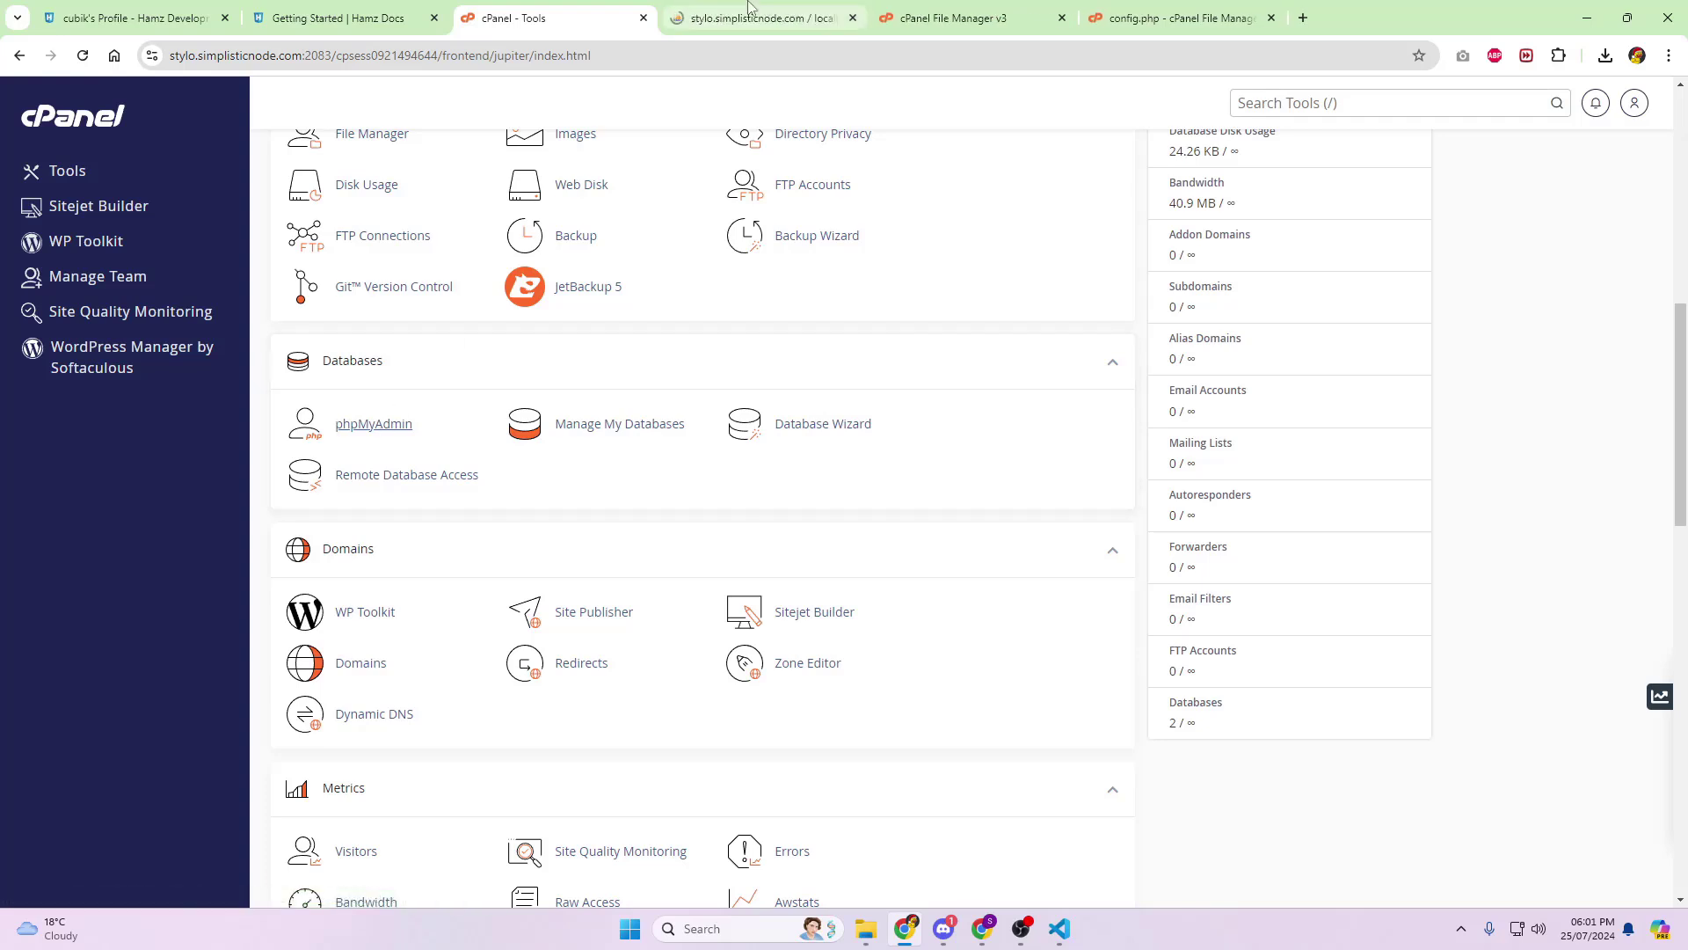
left_click(745, 11)
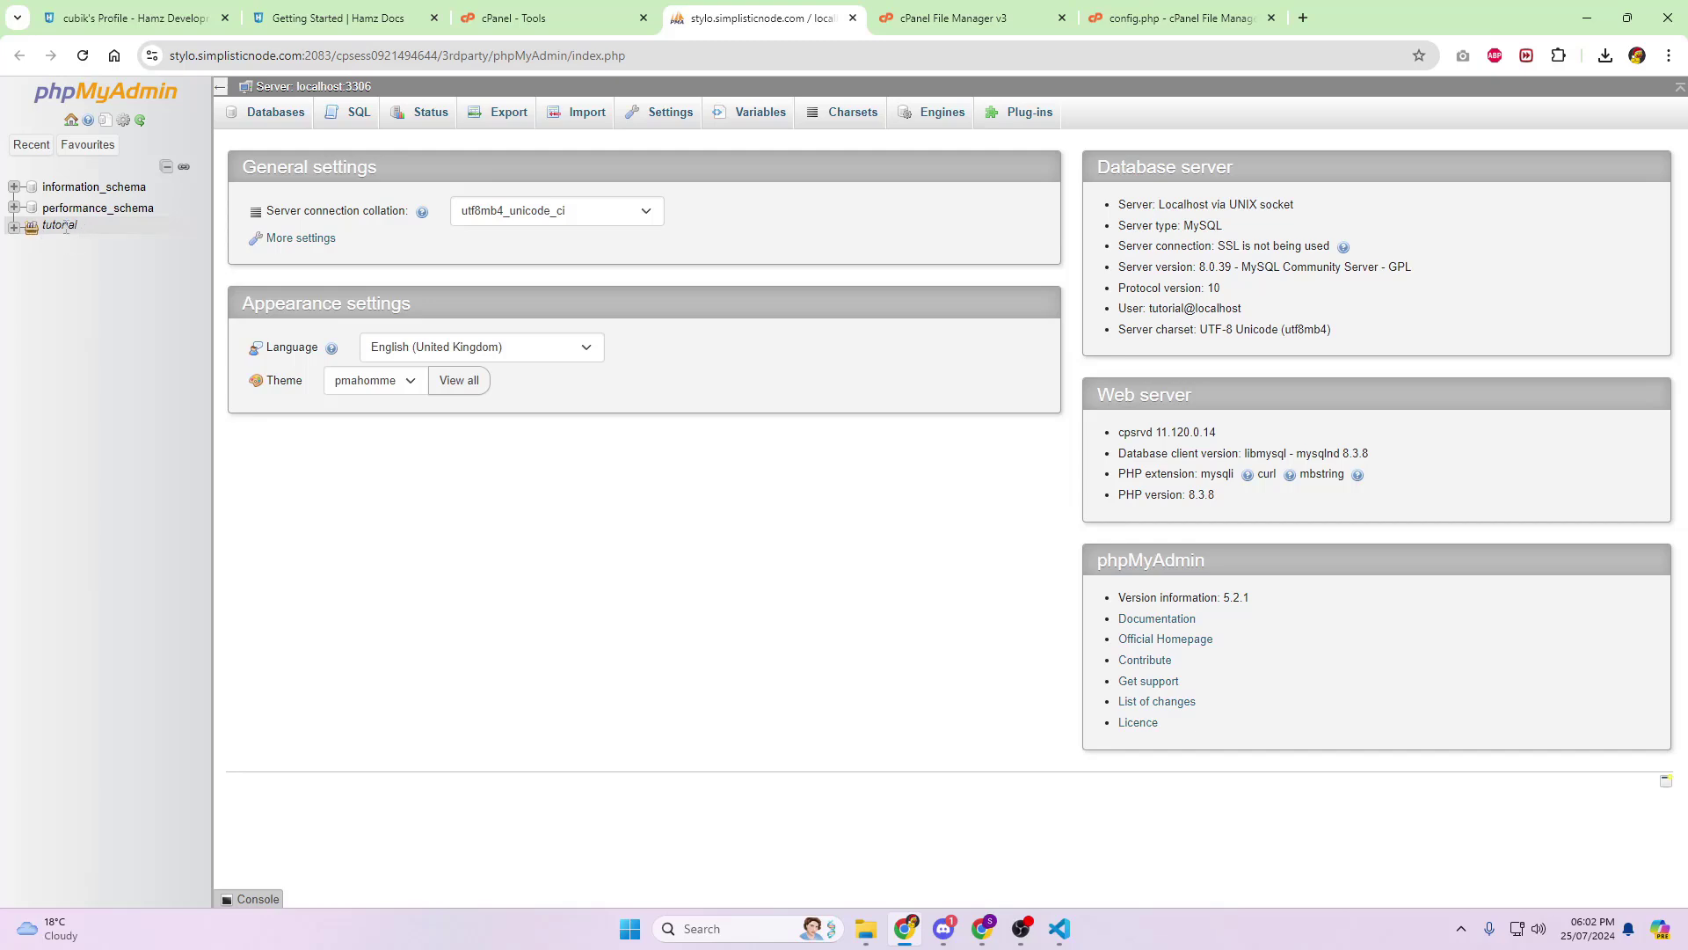
- Select tutorial_commsite under the tutorial group and bring up its Import page
left_click(13, 227)
left_click(102, 267)
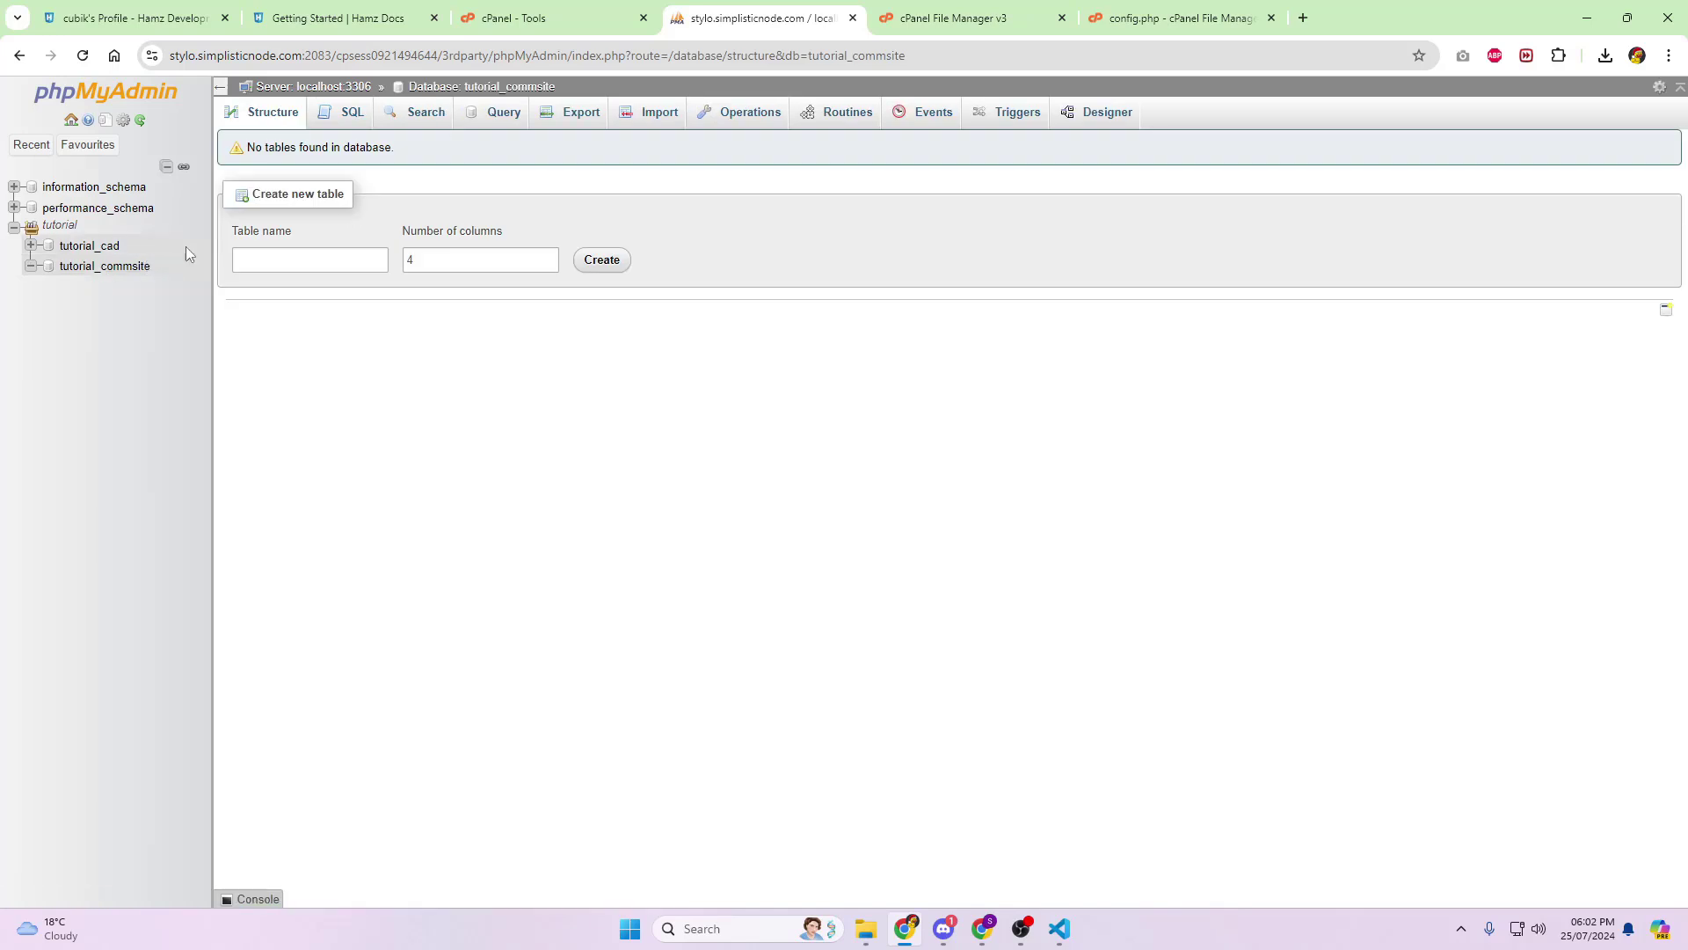
left_click(639, 112)
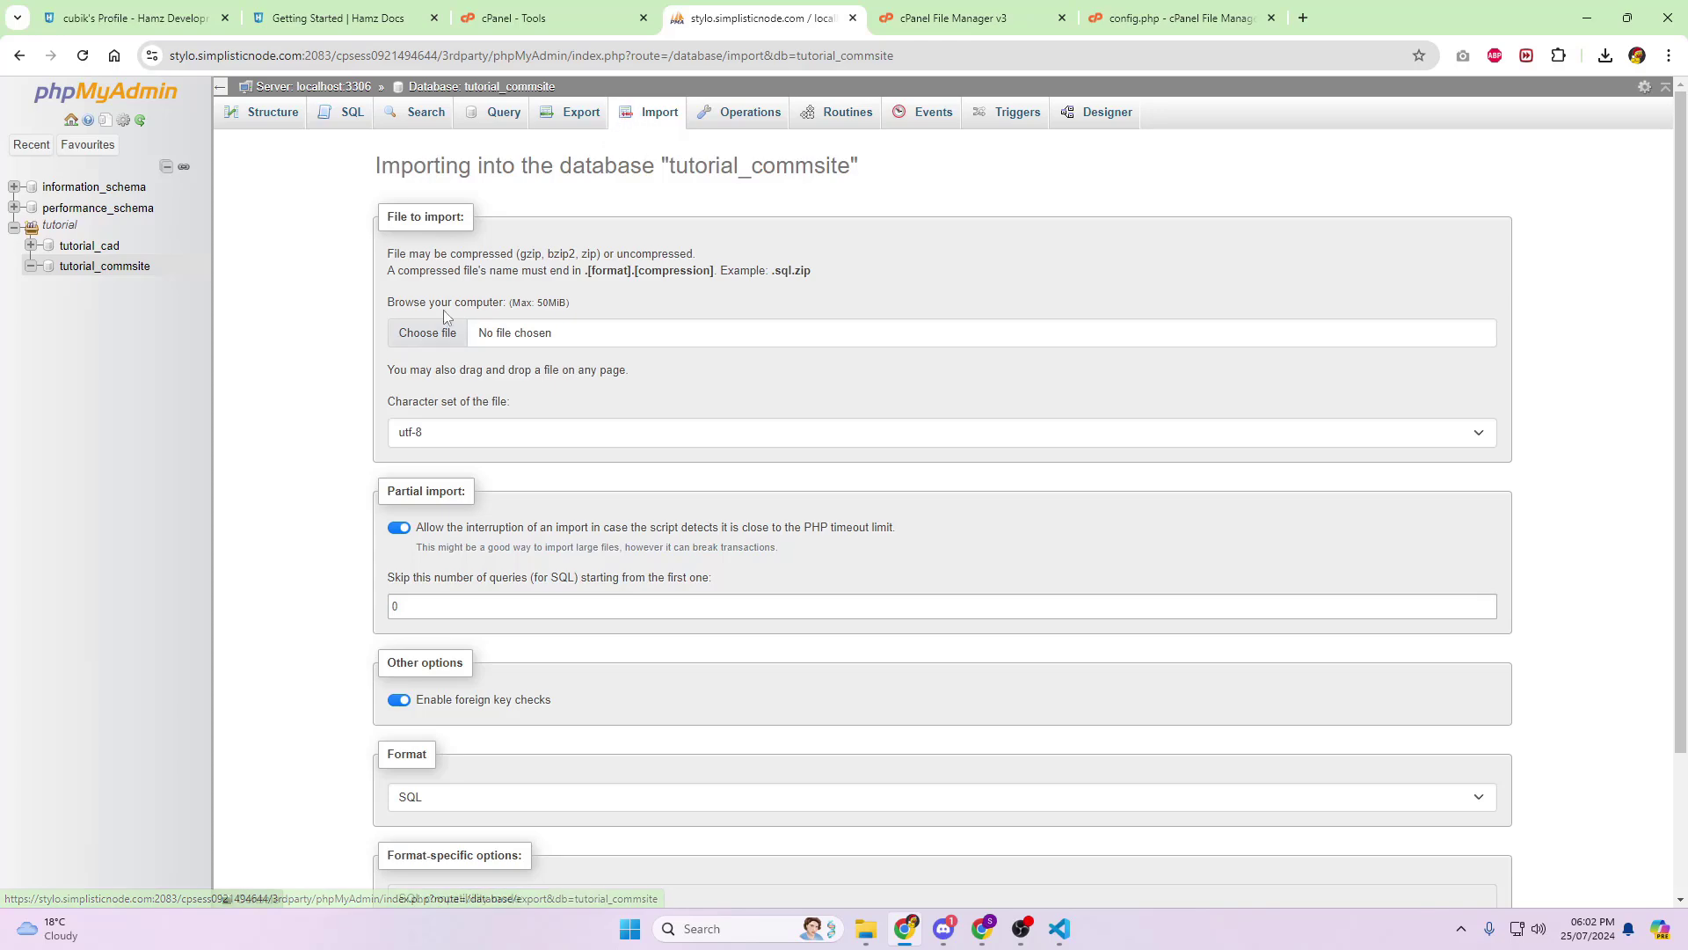
left_click(431, 333)
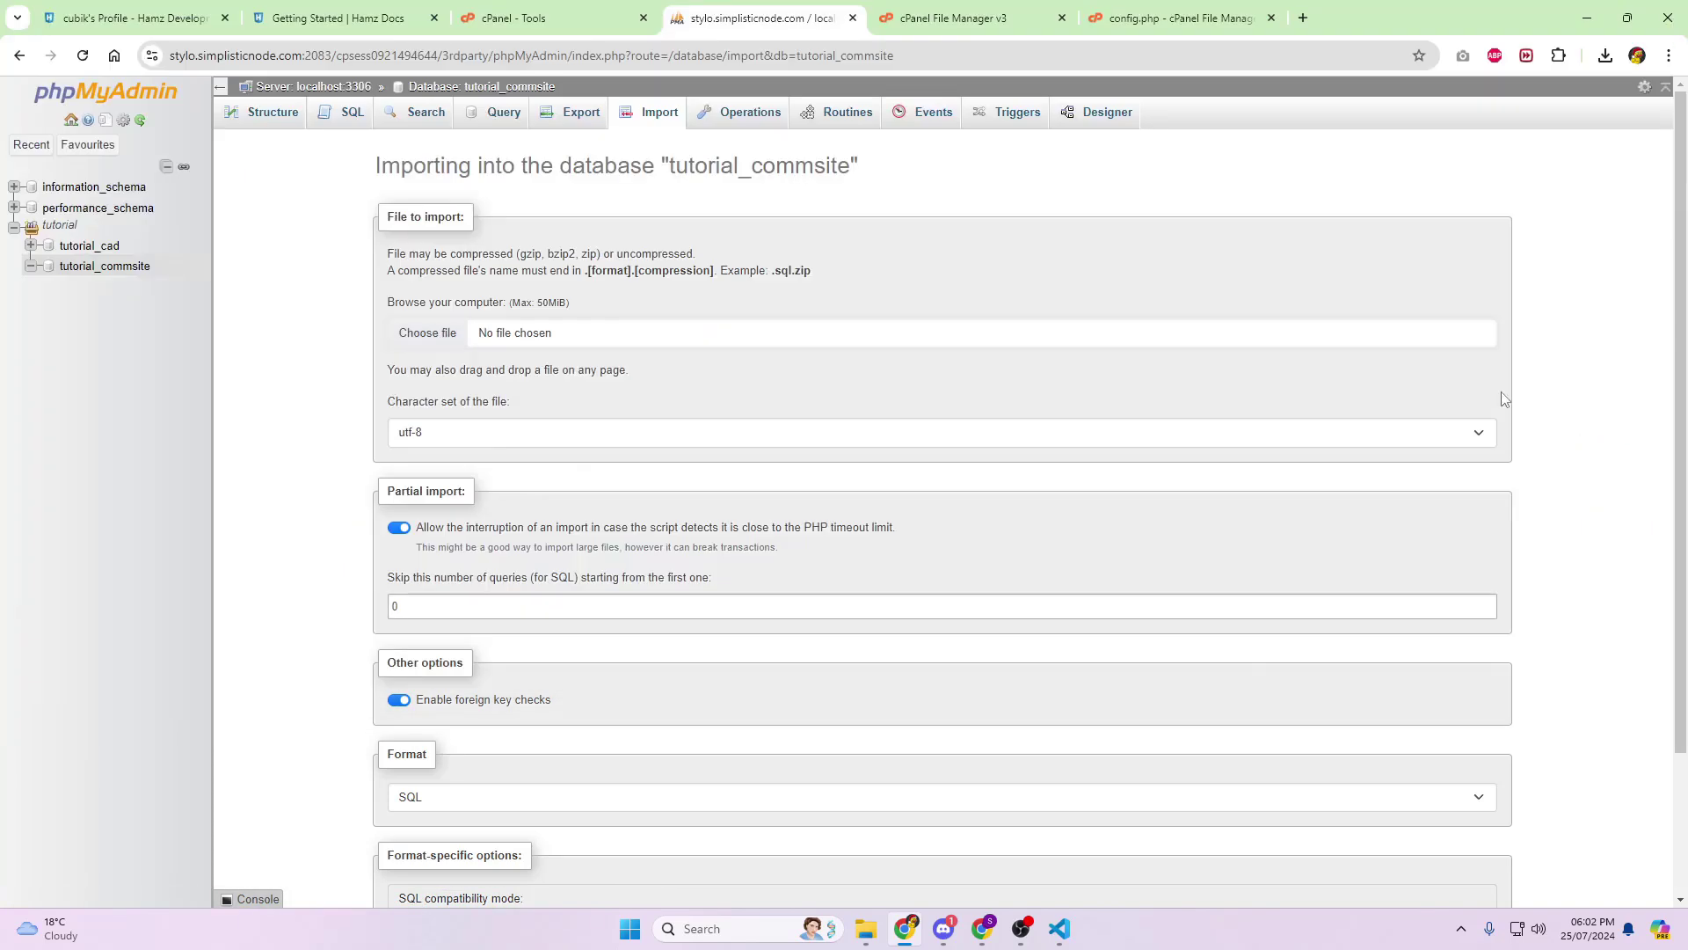
left_click(1667, 13)
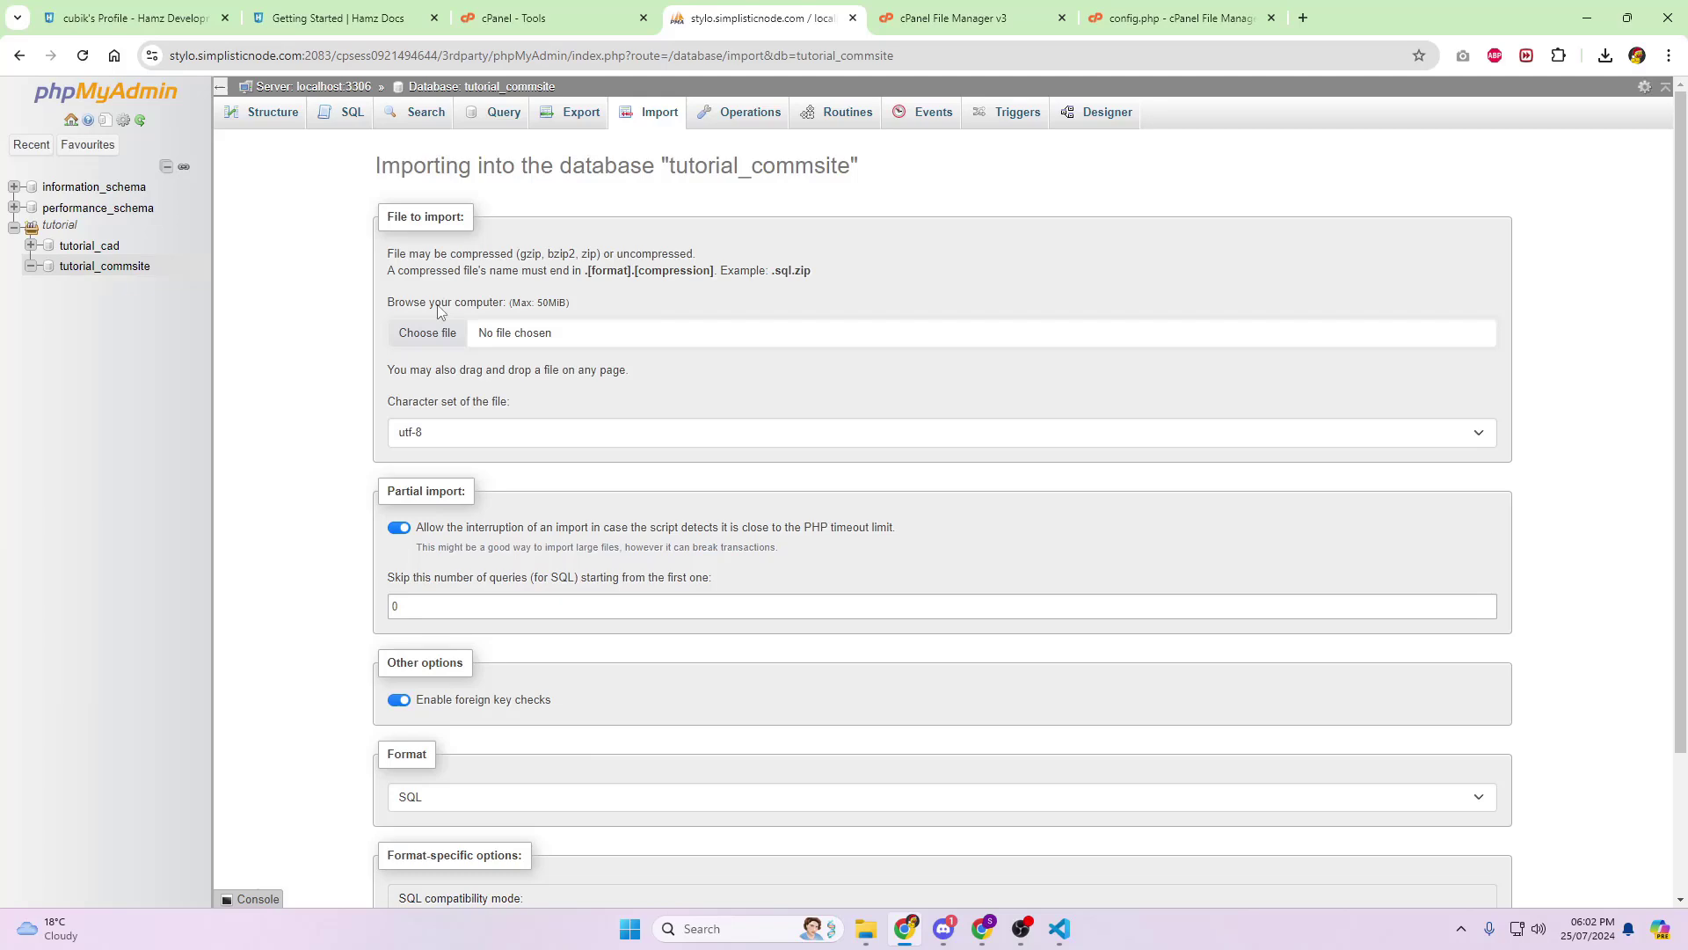
left_click(439, 334)
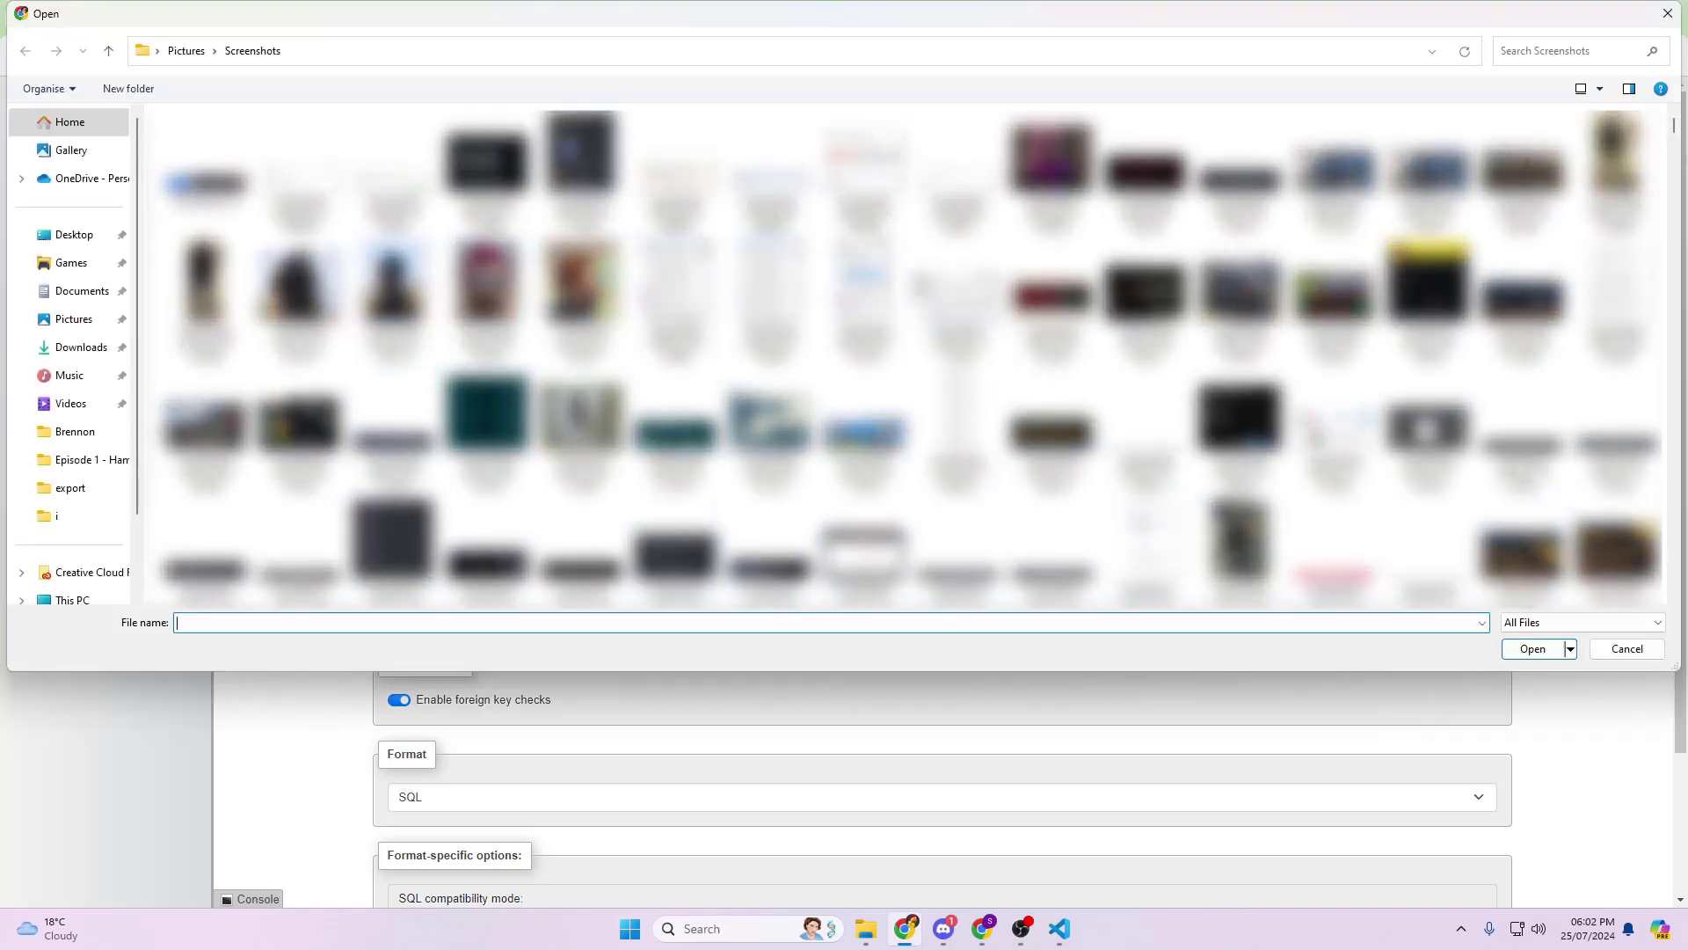
left_click(1627, 648)
- Drop hamzcommunity.sql from the SQL FILES folder onto the import page and view the 23 tables
left_click(866, 928)
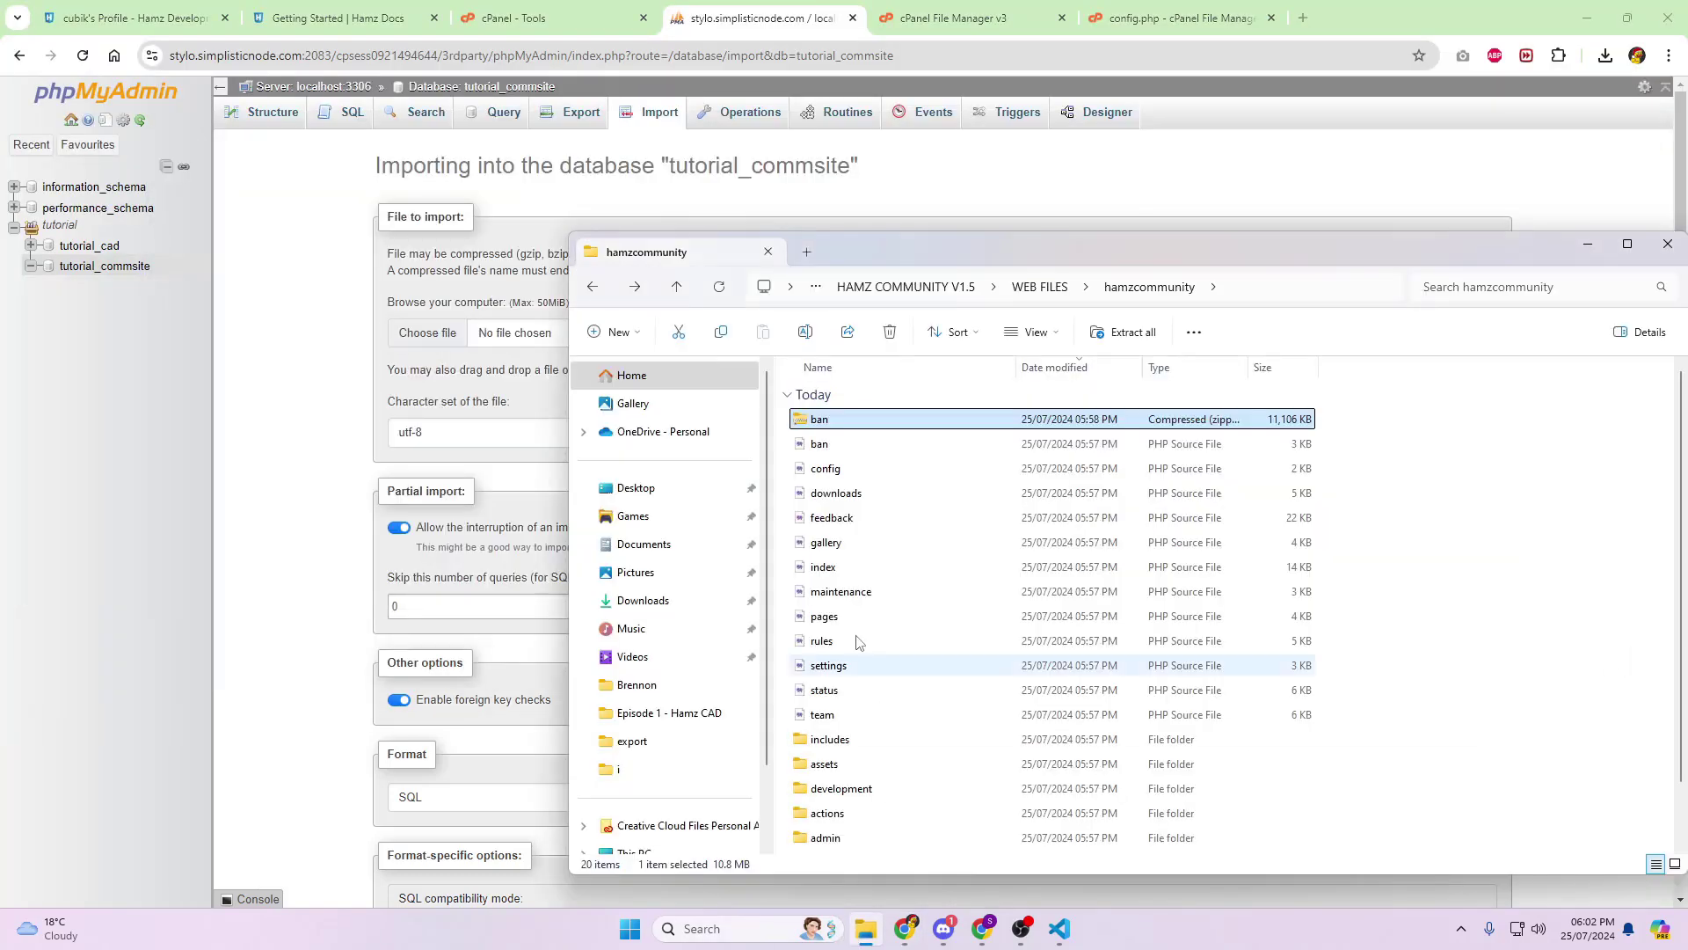
left_click(1038, 287)
left_click(1125, 287)
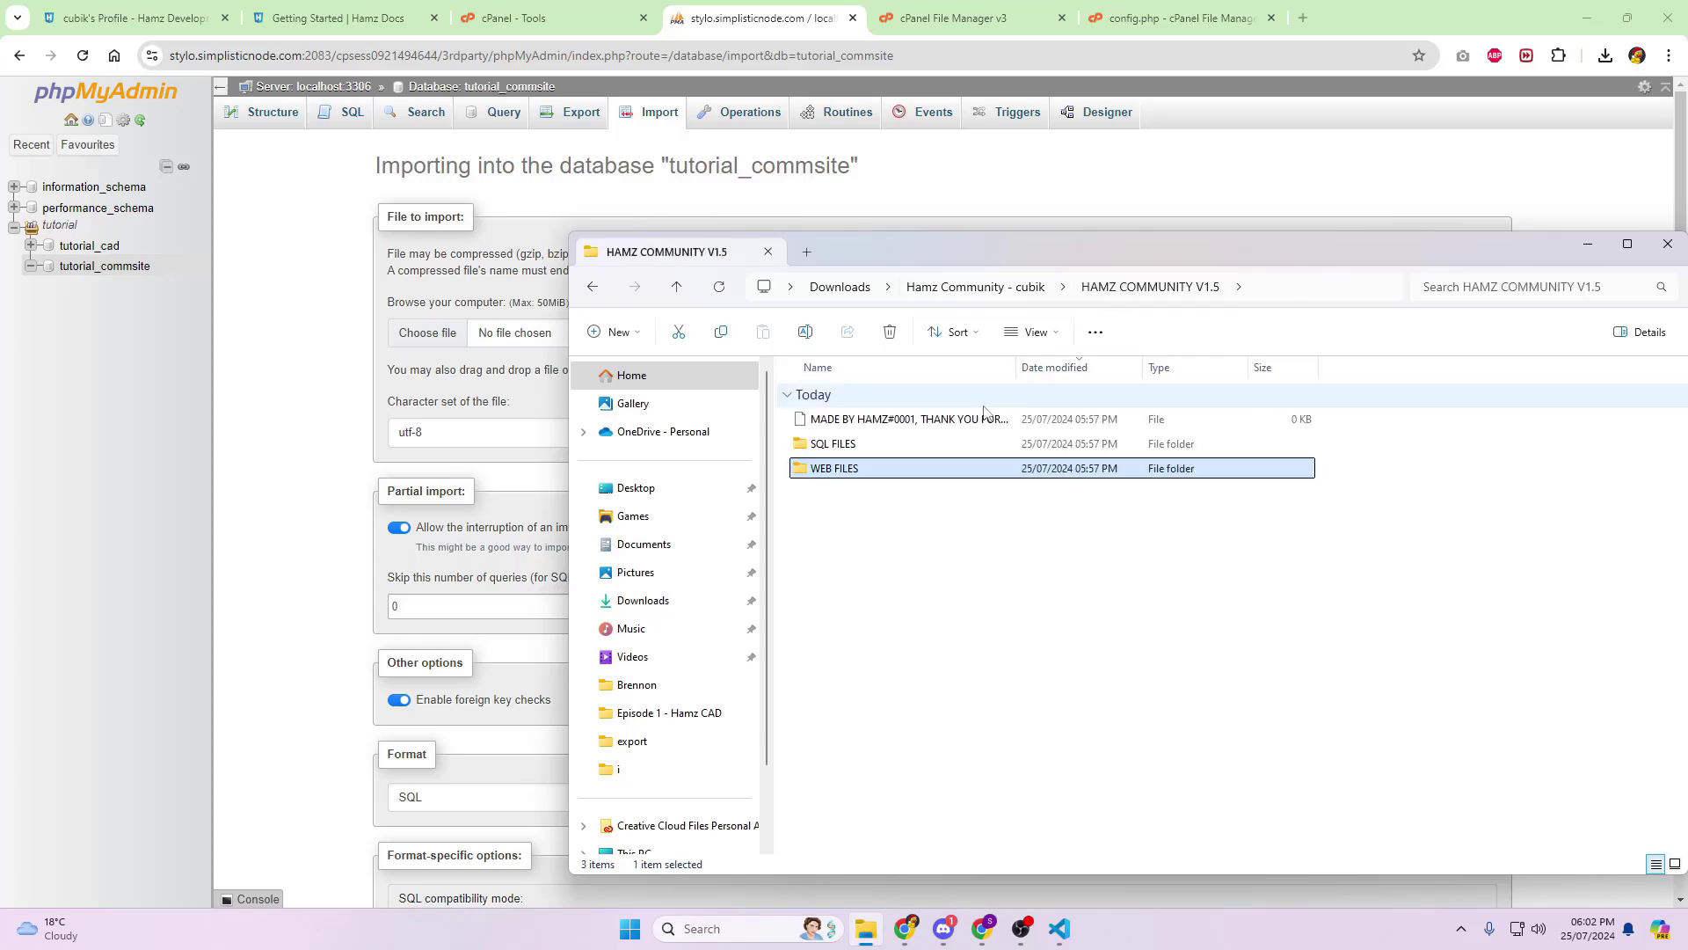
double_click(880, 442)
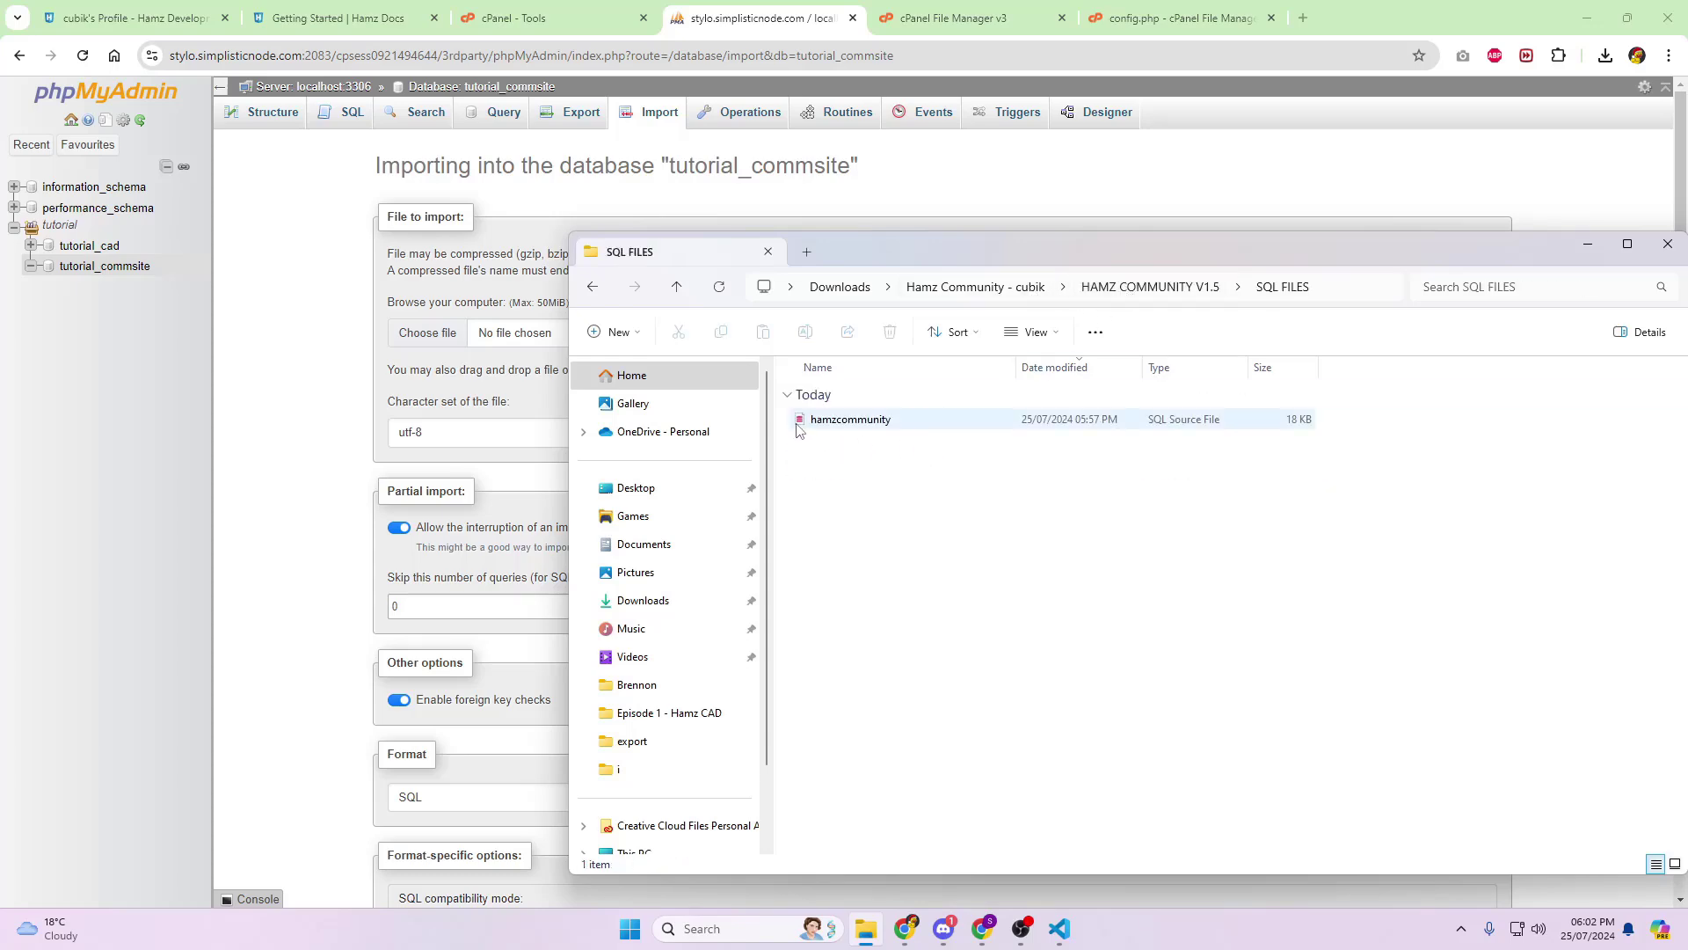
left_click_drag(855, 420, 493, 340)
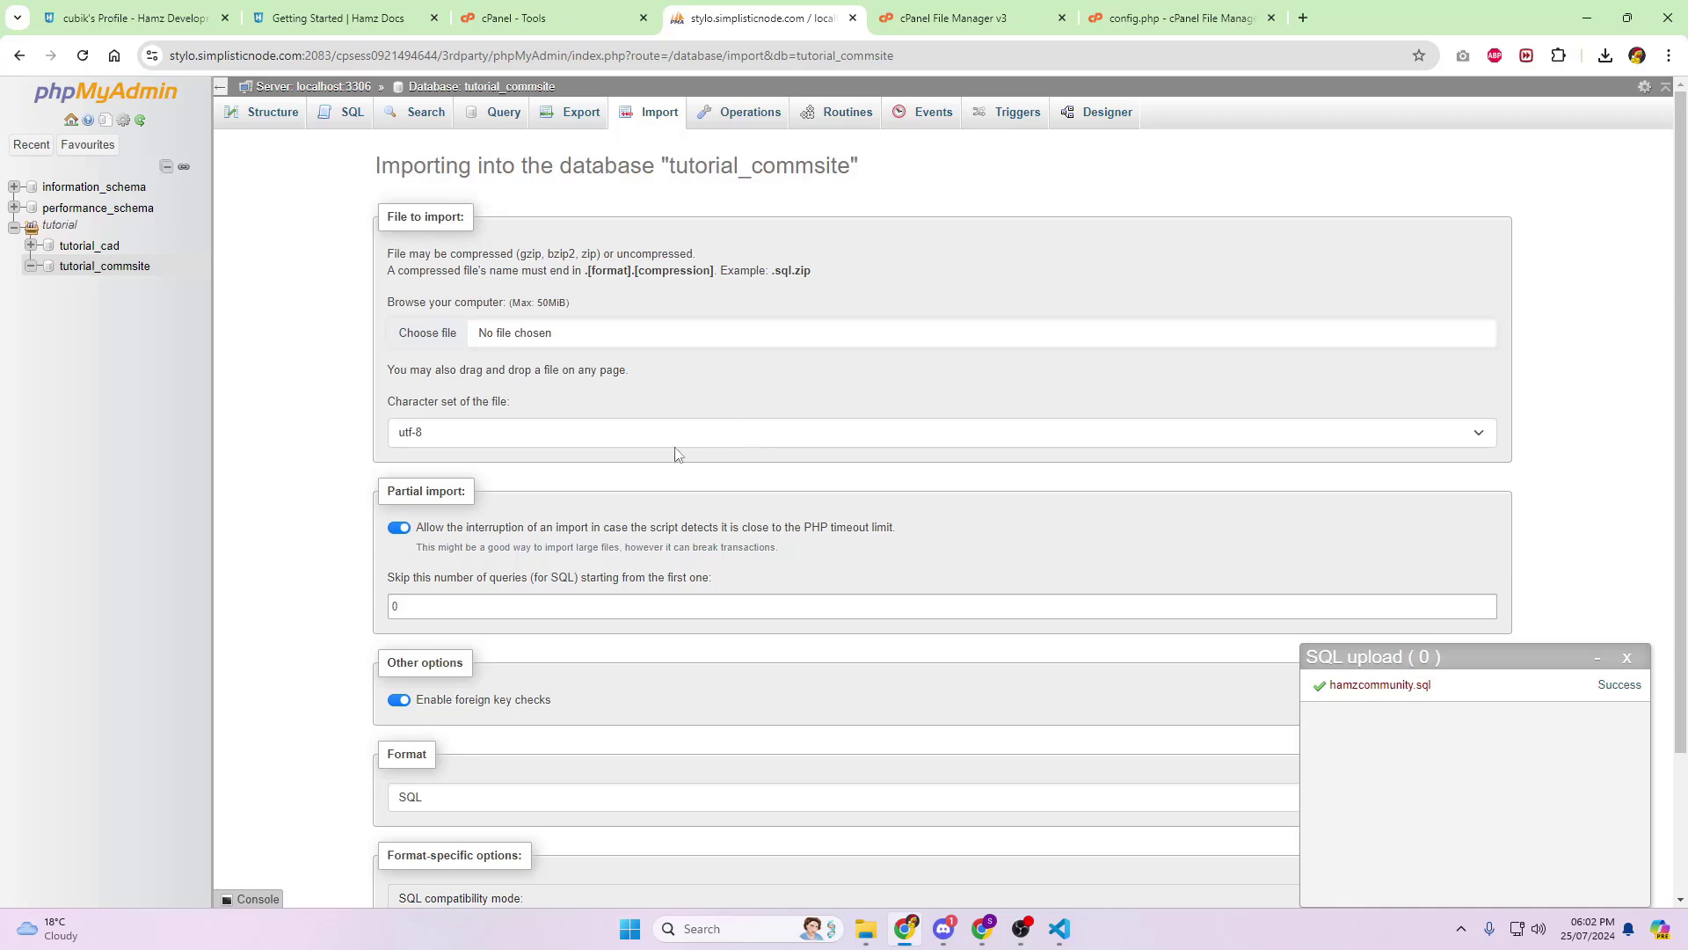
left_click(295, 122)
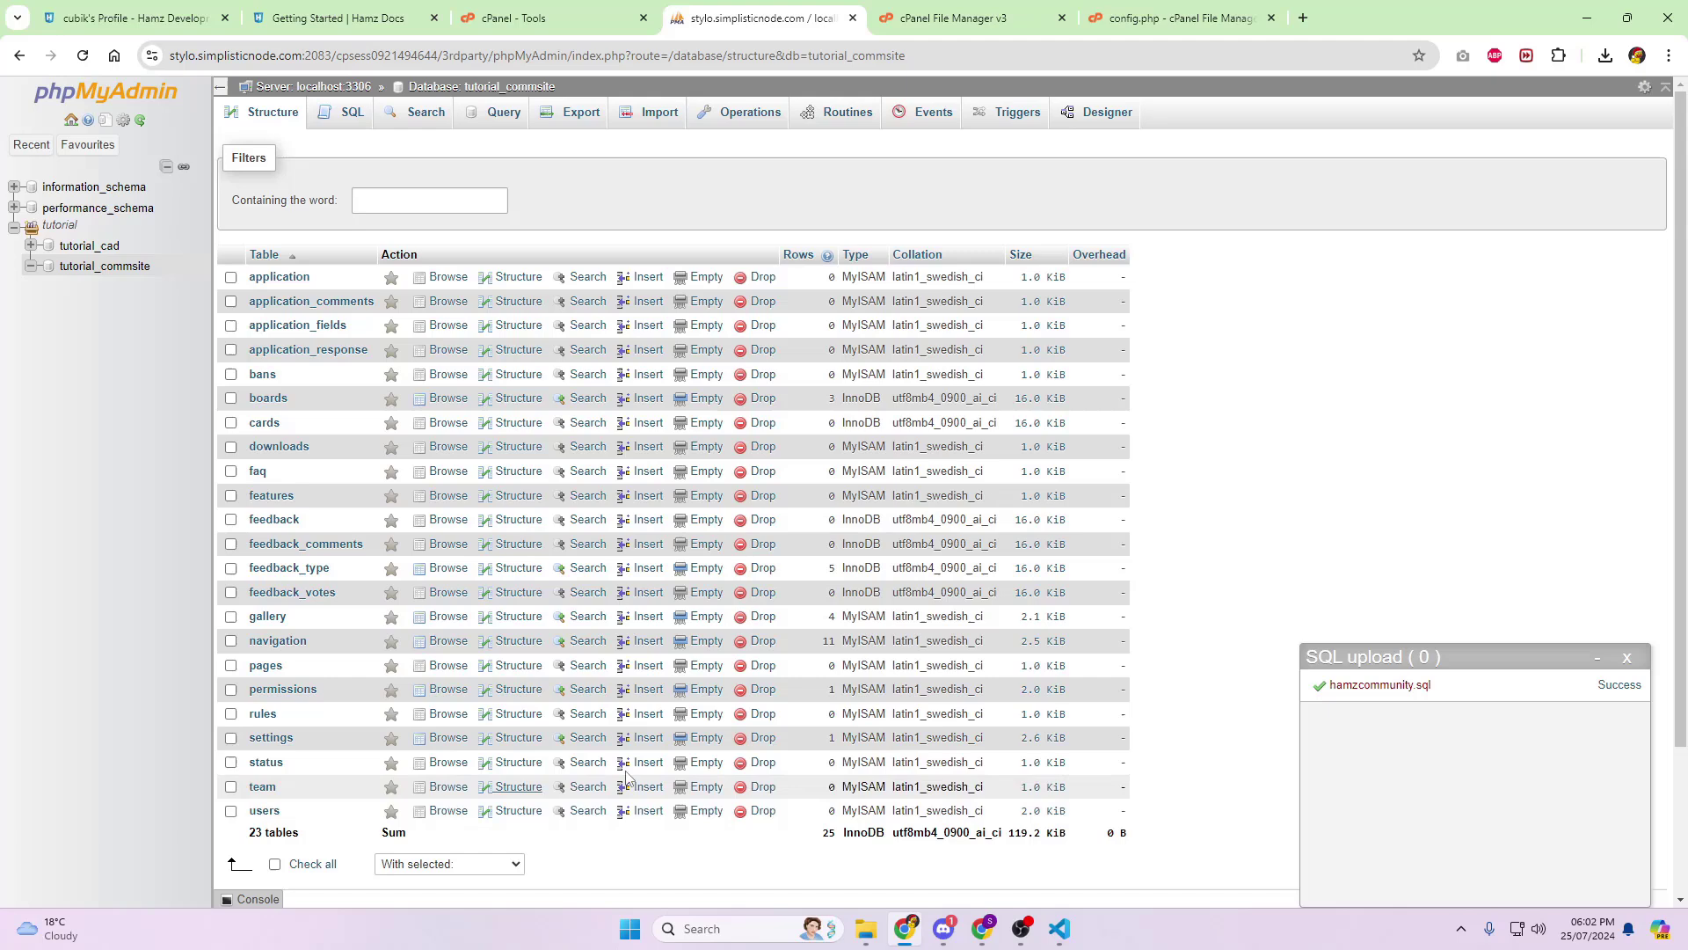
- Close phpMyAdmin and paste the new database user and password into config.php, then save
left_click(1626, 657)
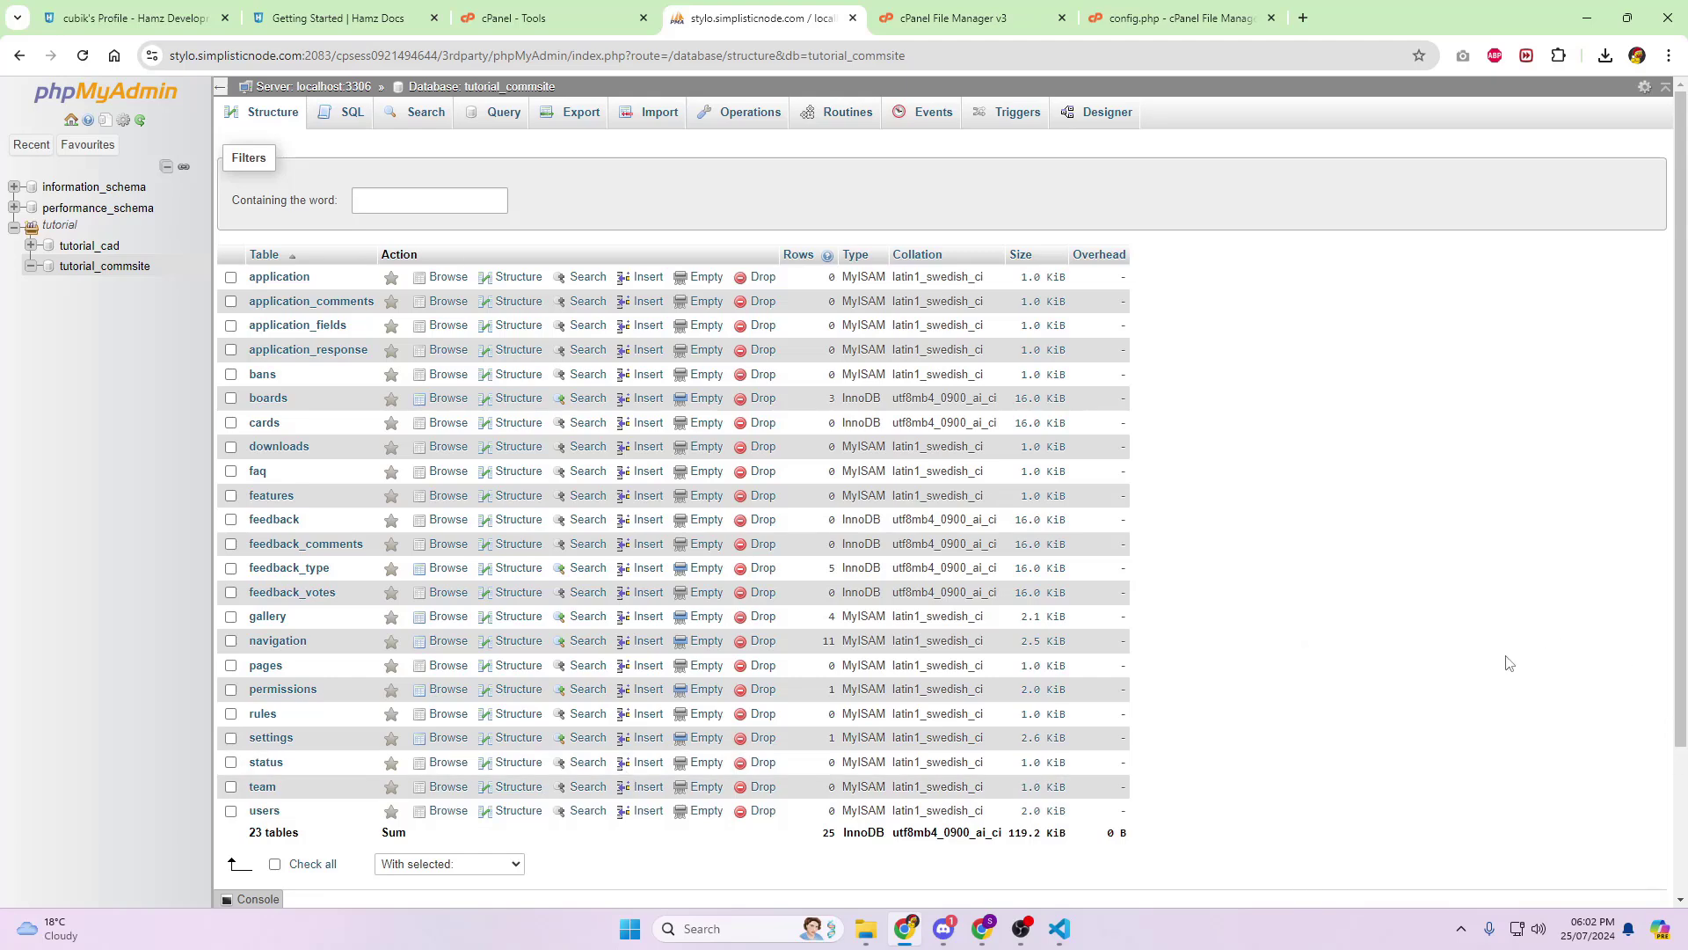
left_click(853, 19)
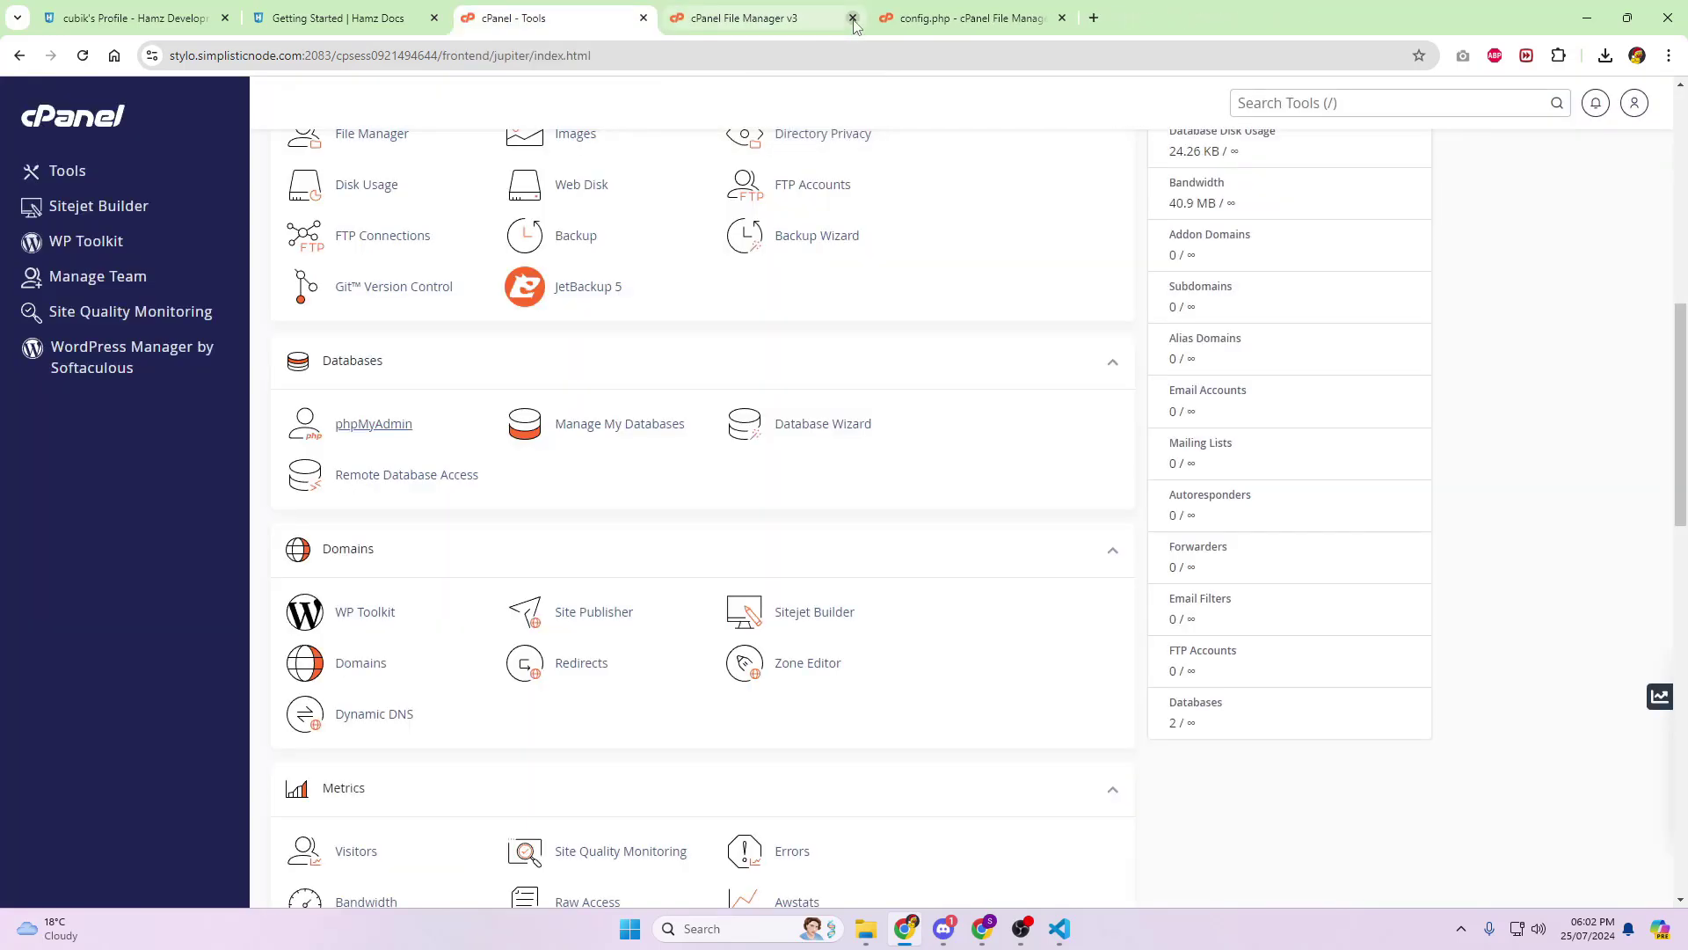
left_click(963, 17)
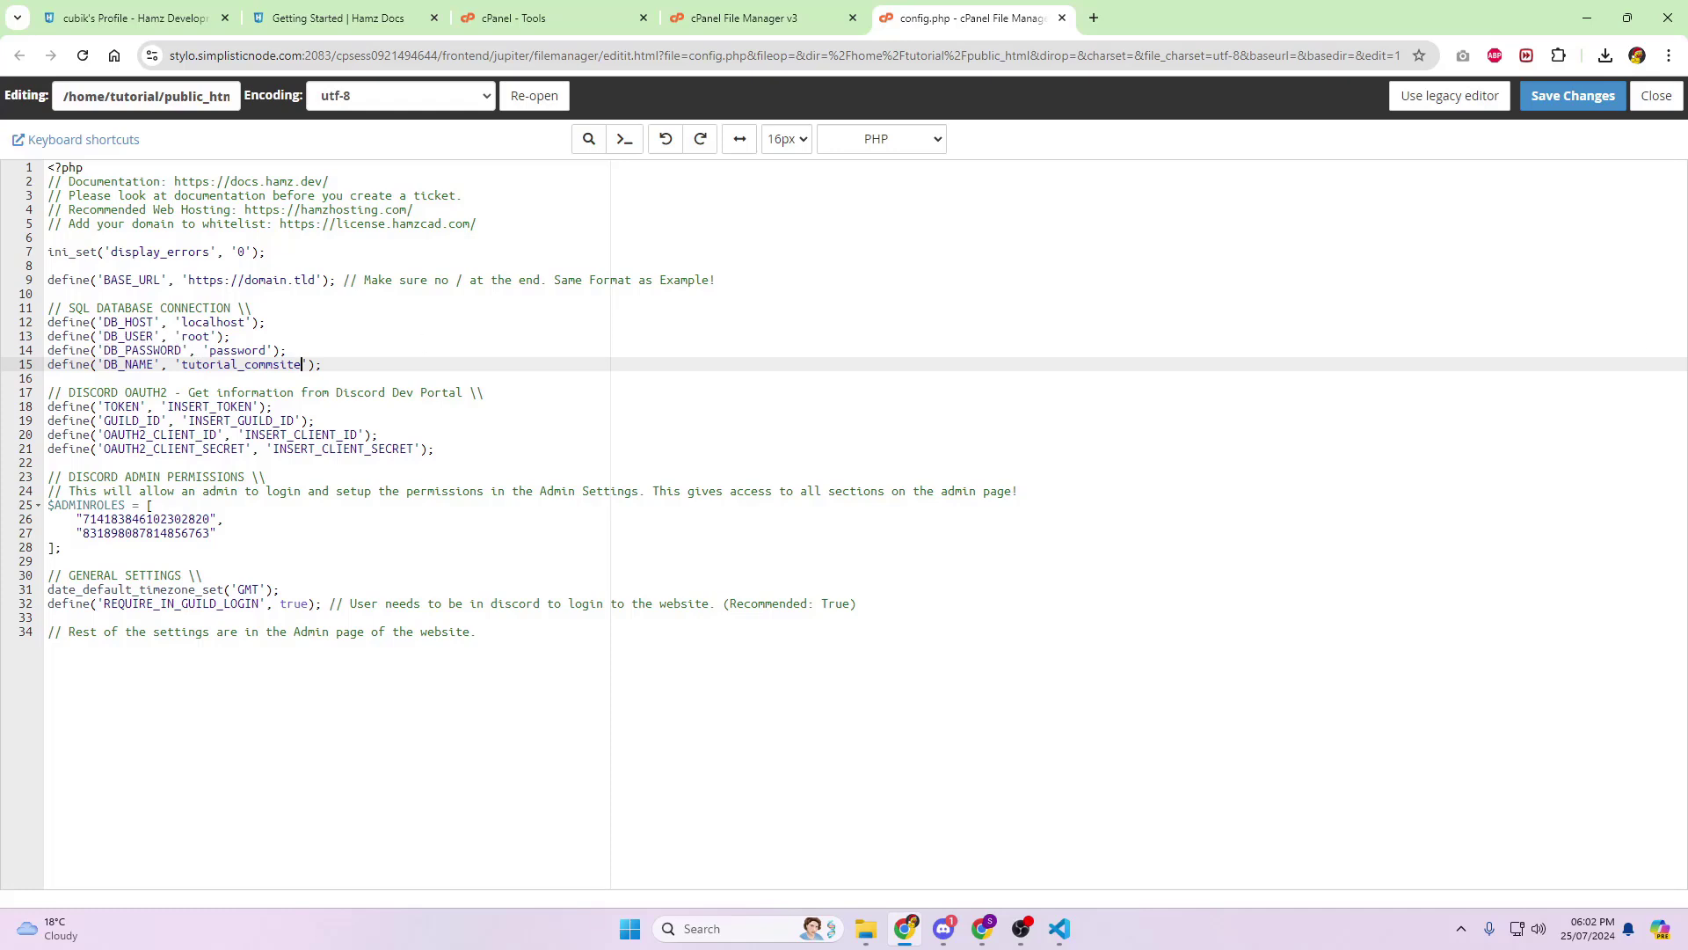
key("alt+Tab")
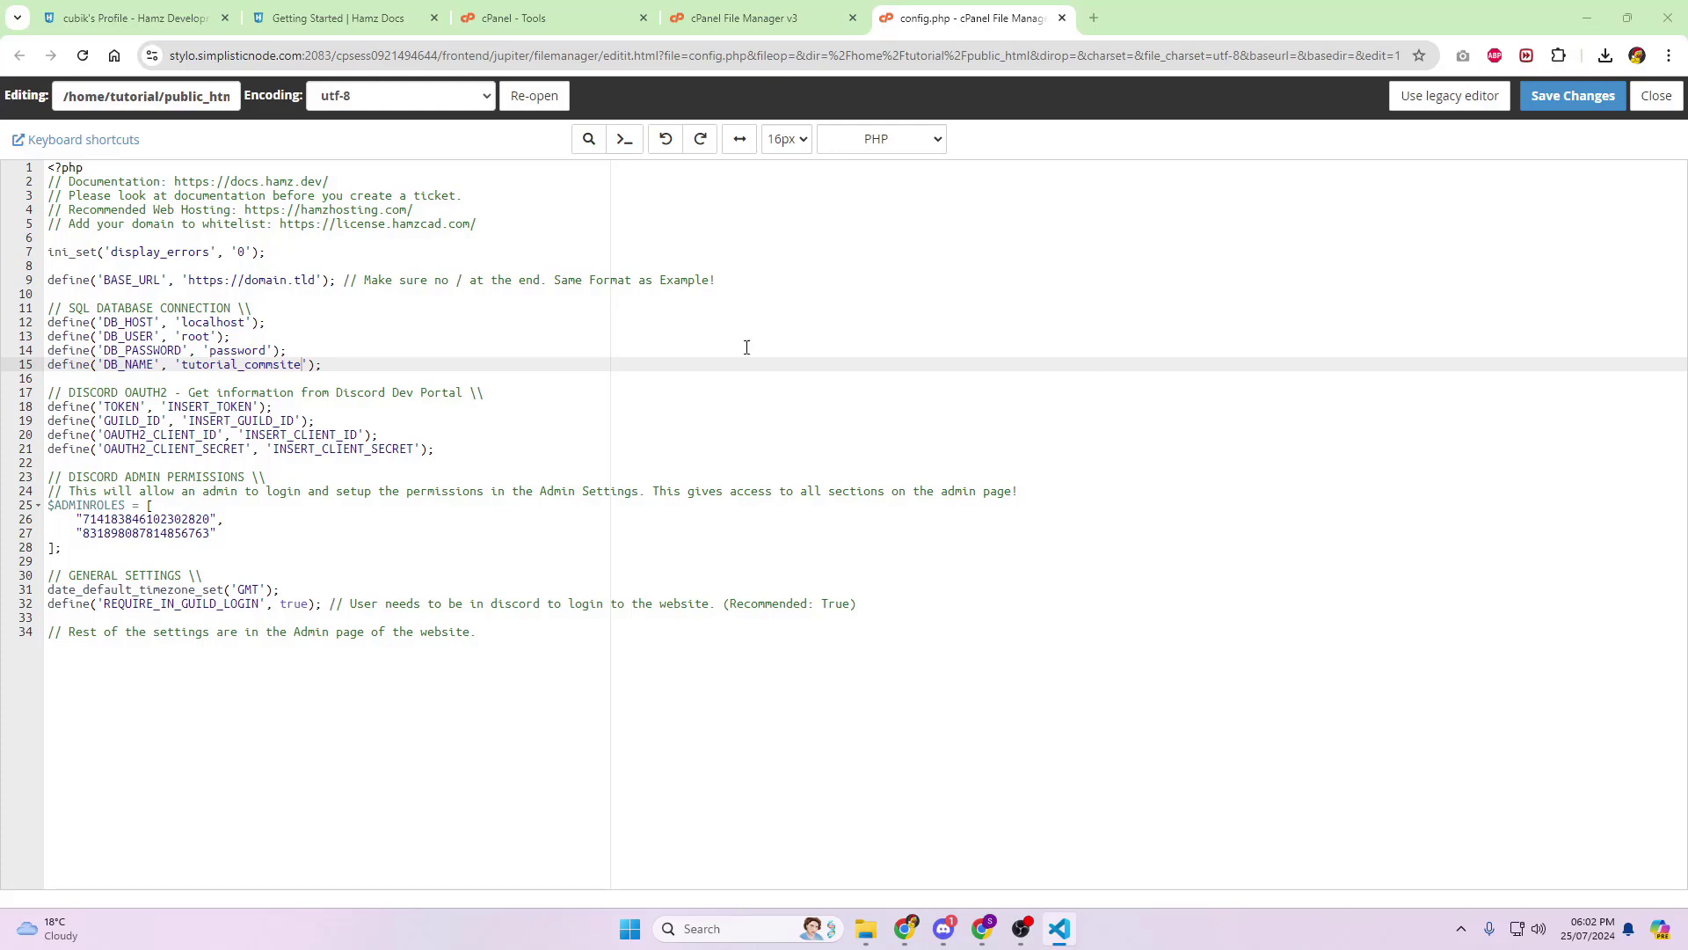
left_click_drag(5, 350, 5, 322)
key("ctrl+v")
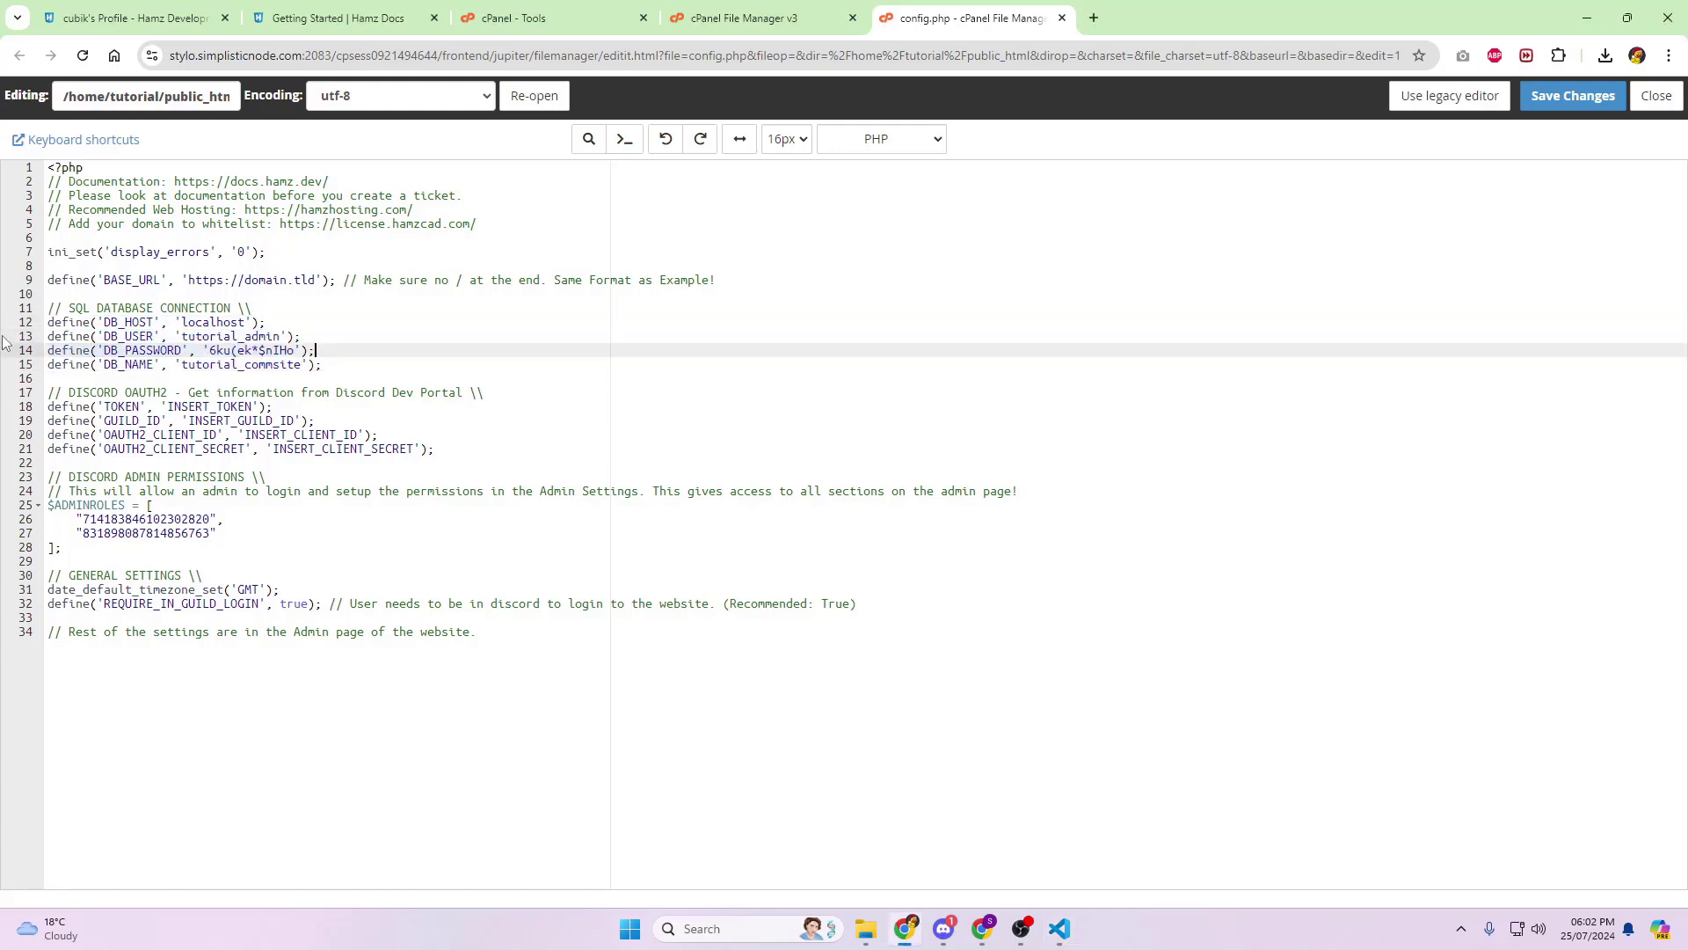
left_click(1573, 95)
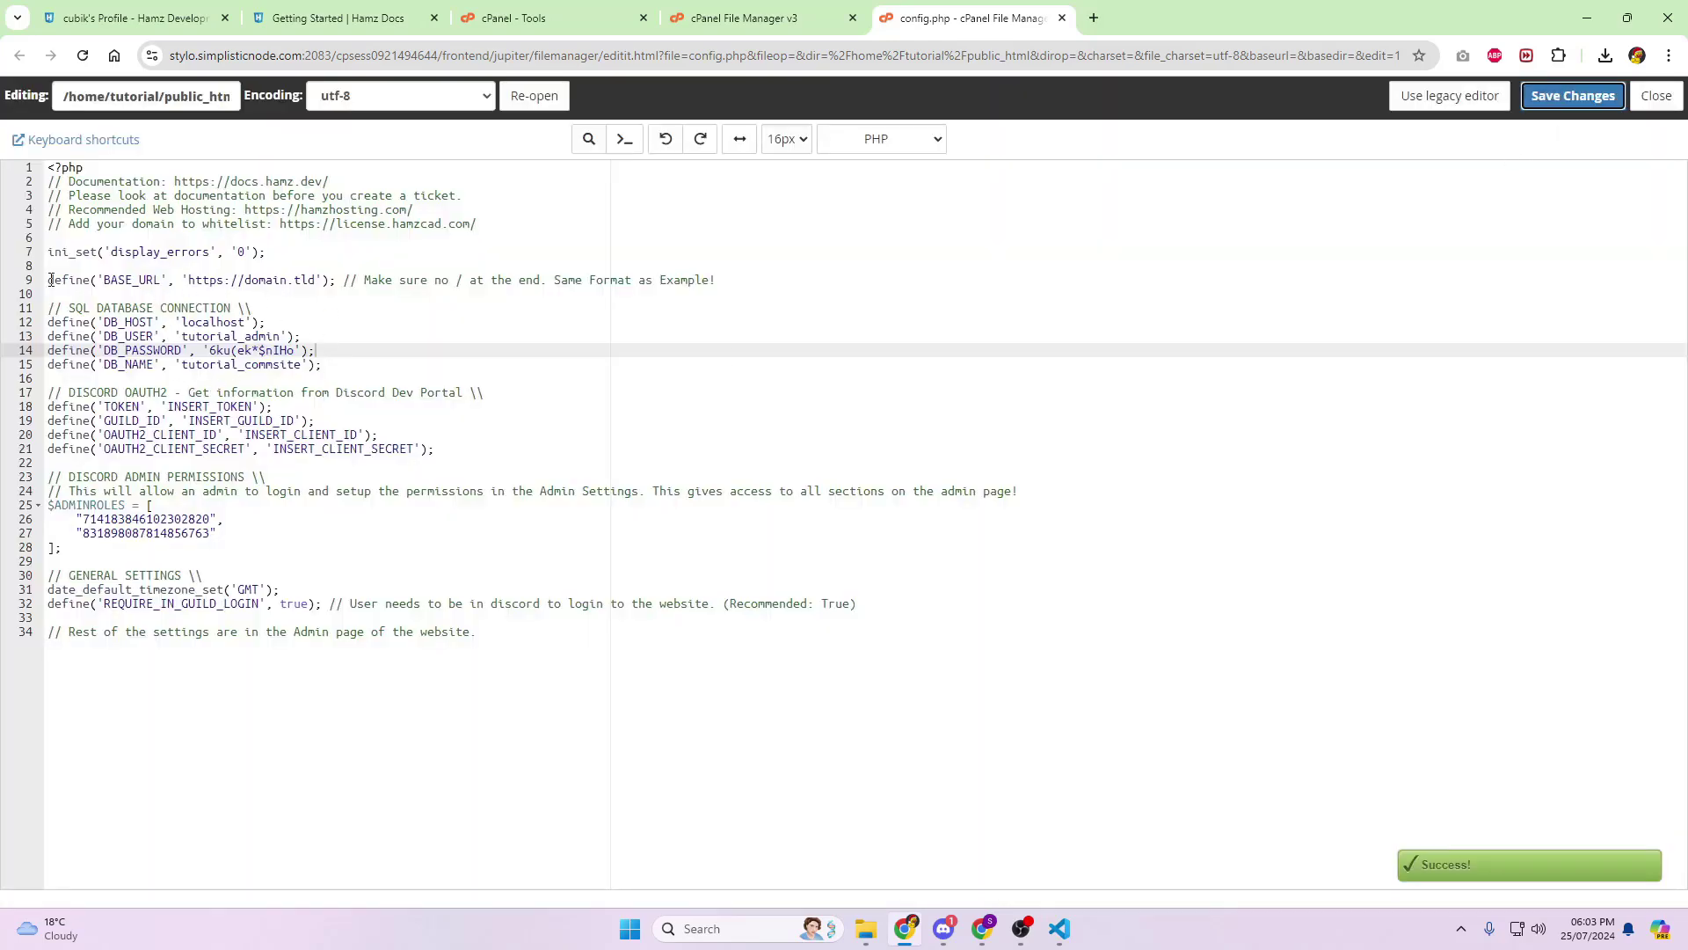
- Change BASE_URL's domain.tld to tutorial.hamz.pro and save config.php
left_click_drag(51, 280, 339, 284)
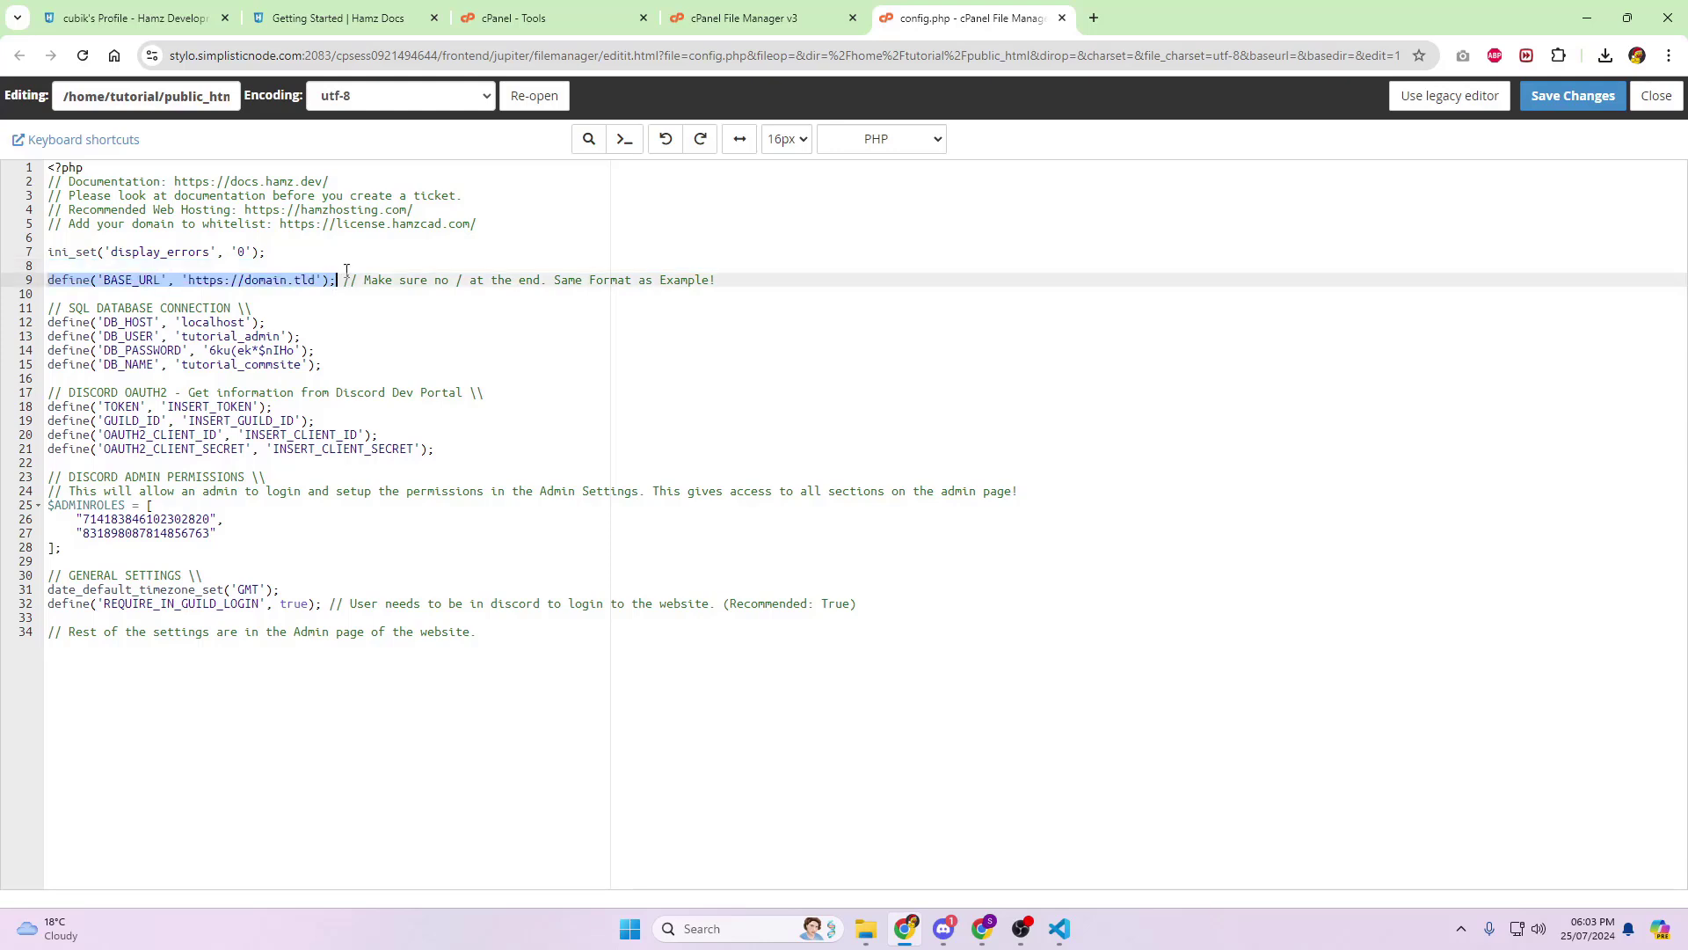
double_click(268, 281)
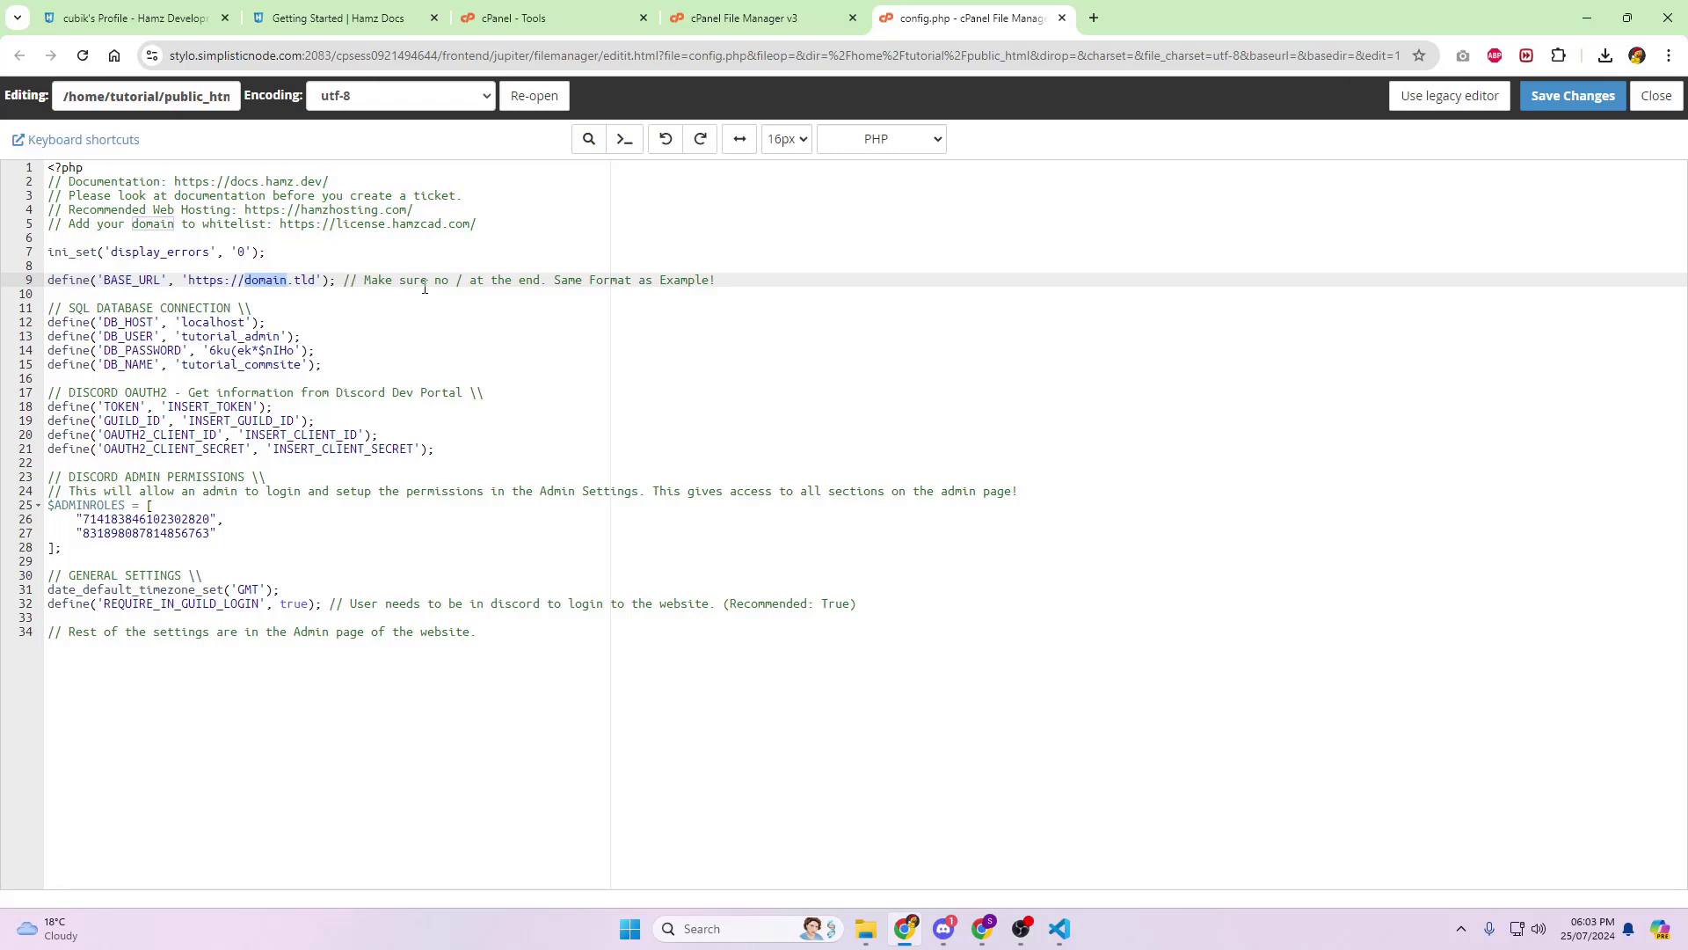
type("tutorial")
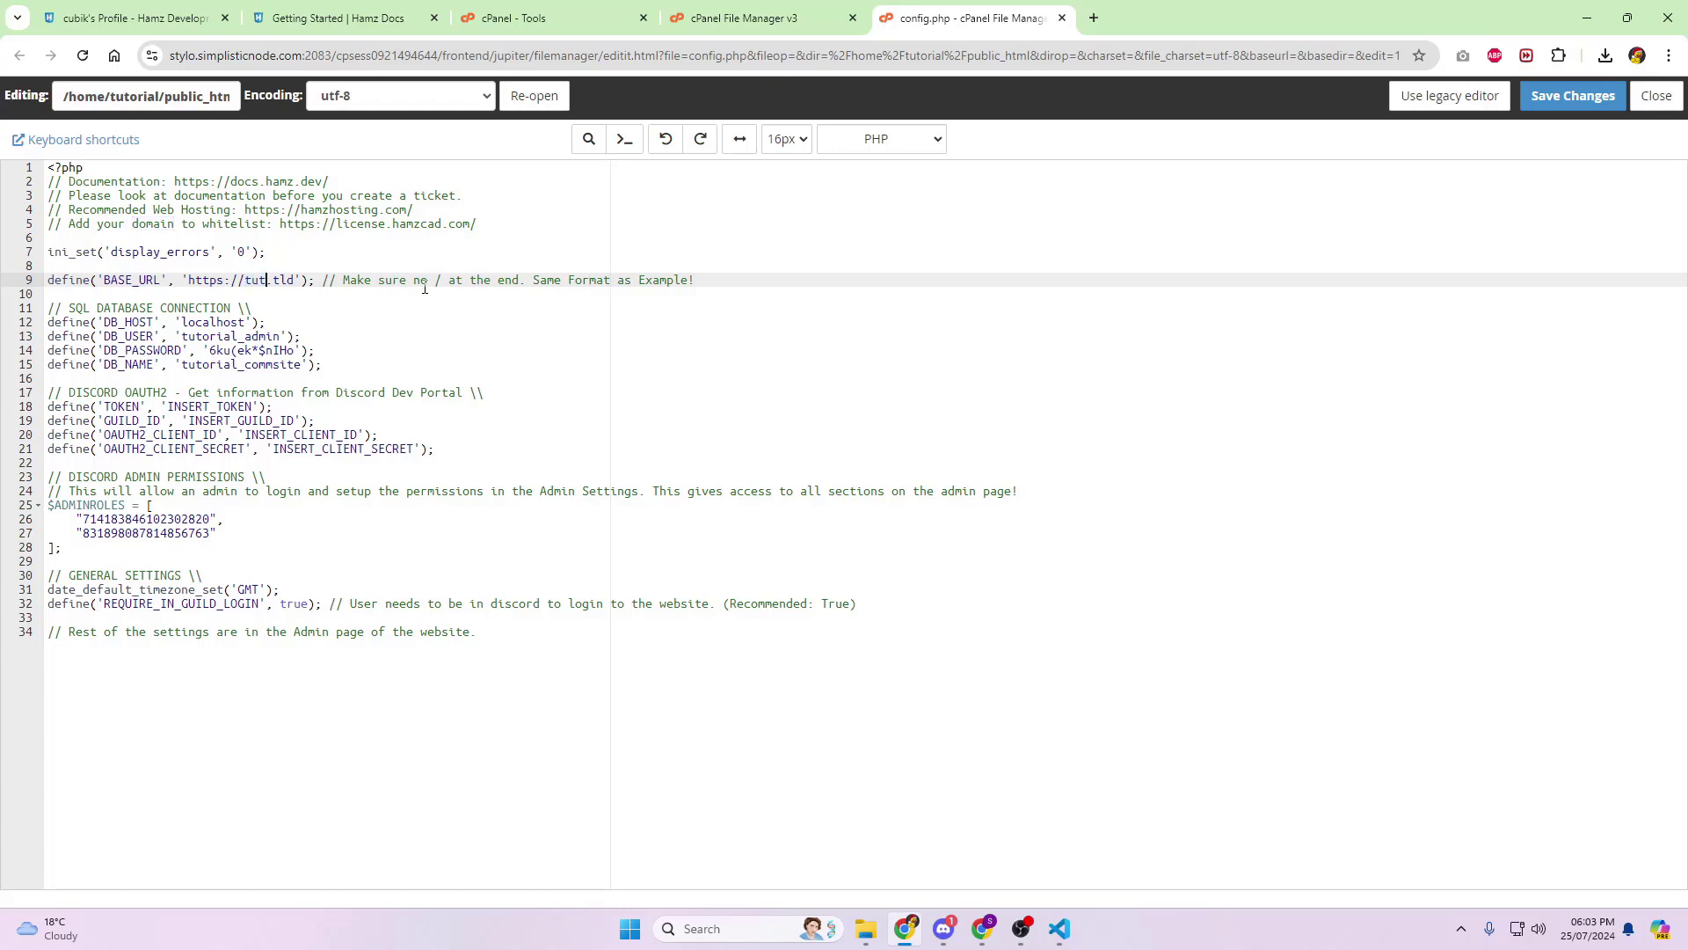
type(".ham")
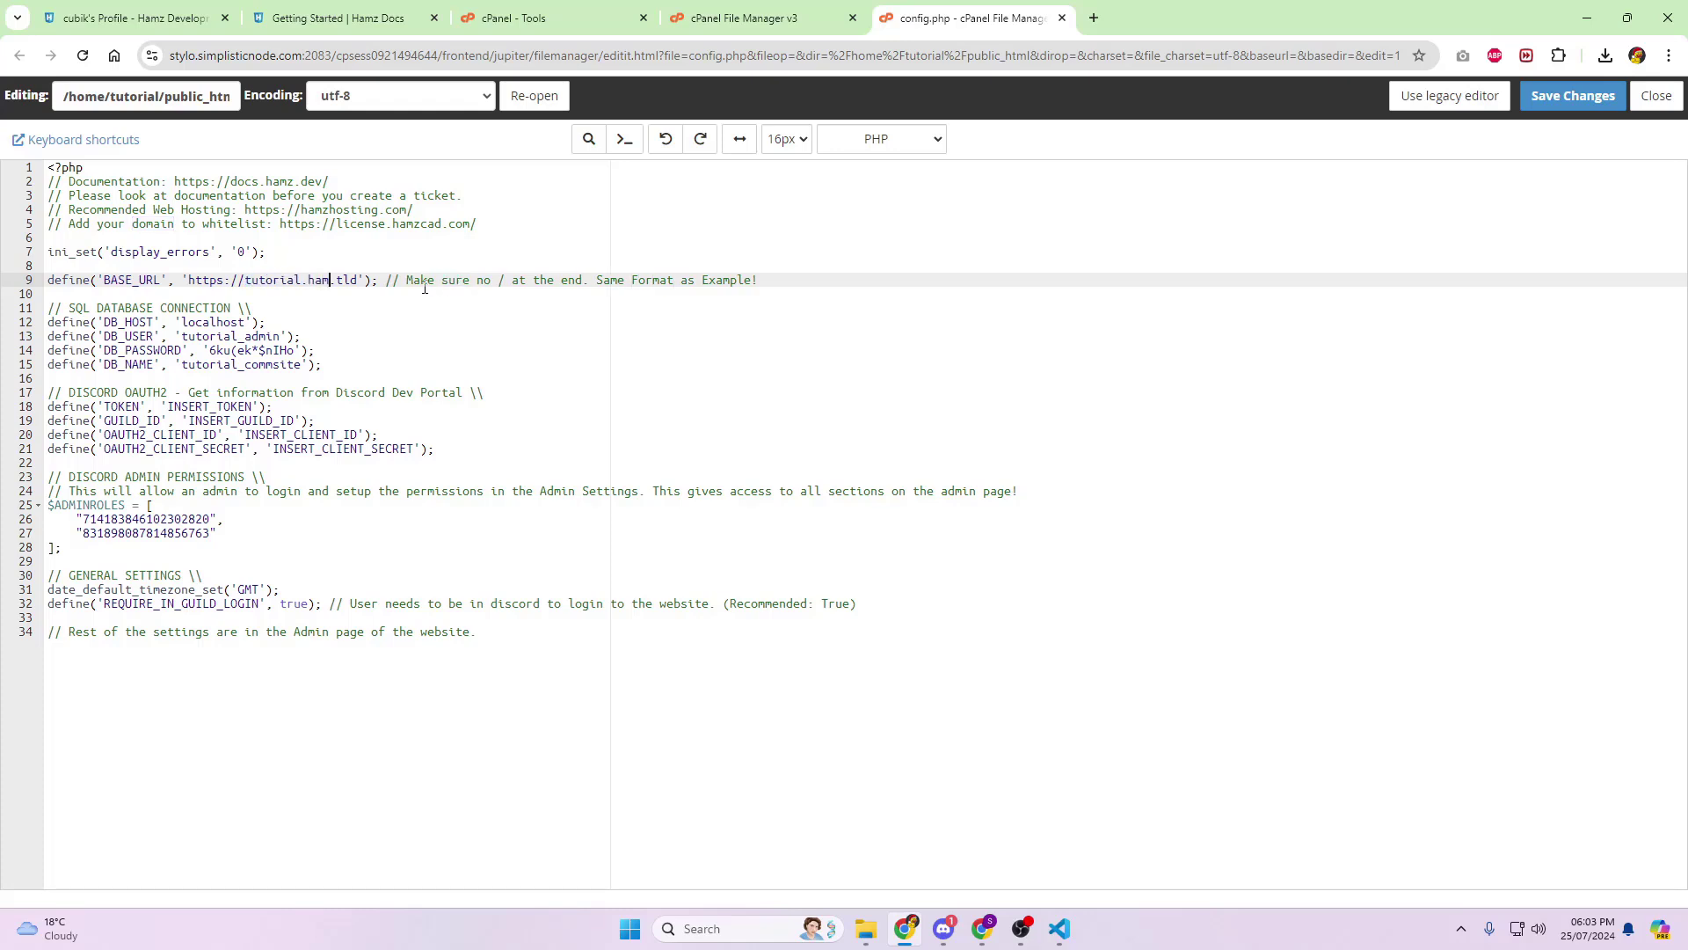
type("z.pro")
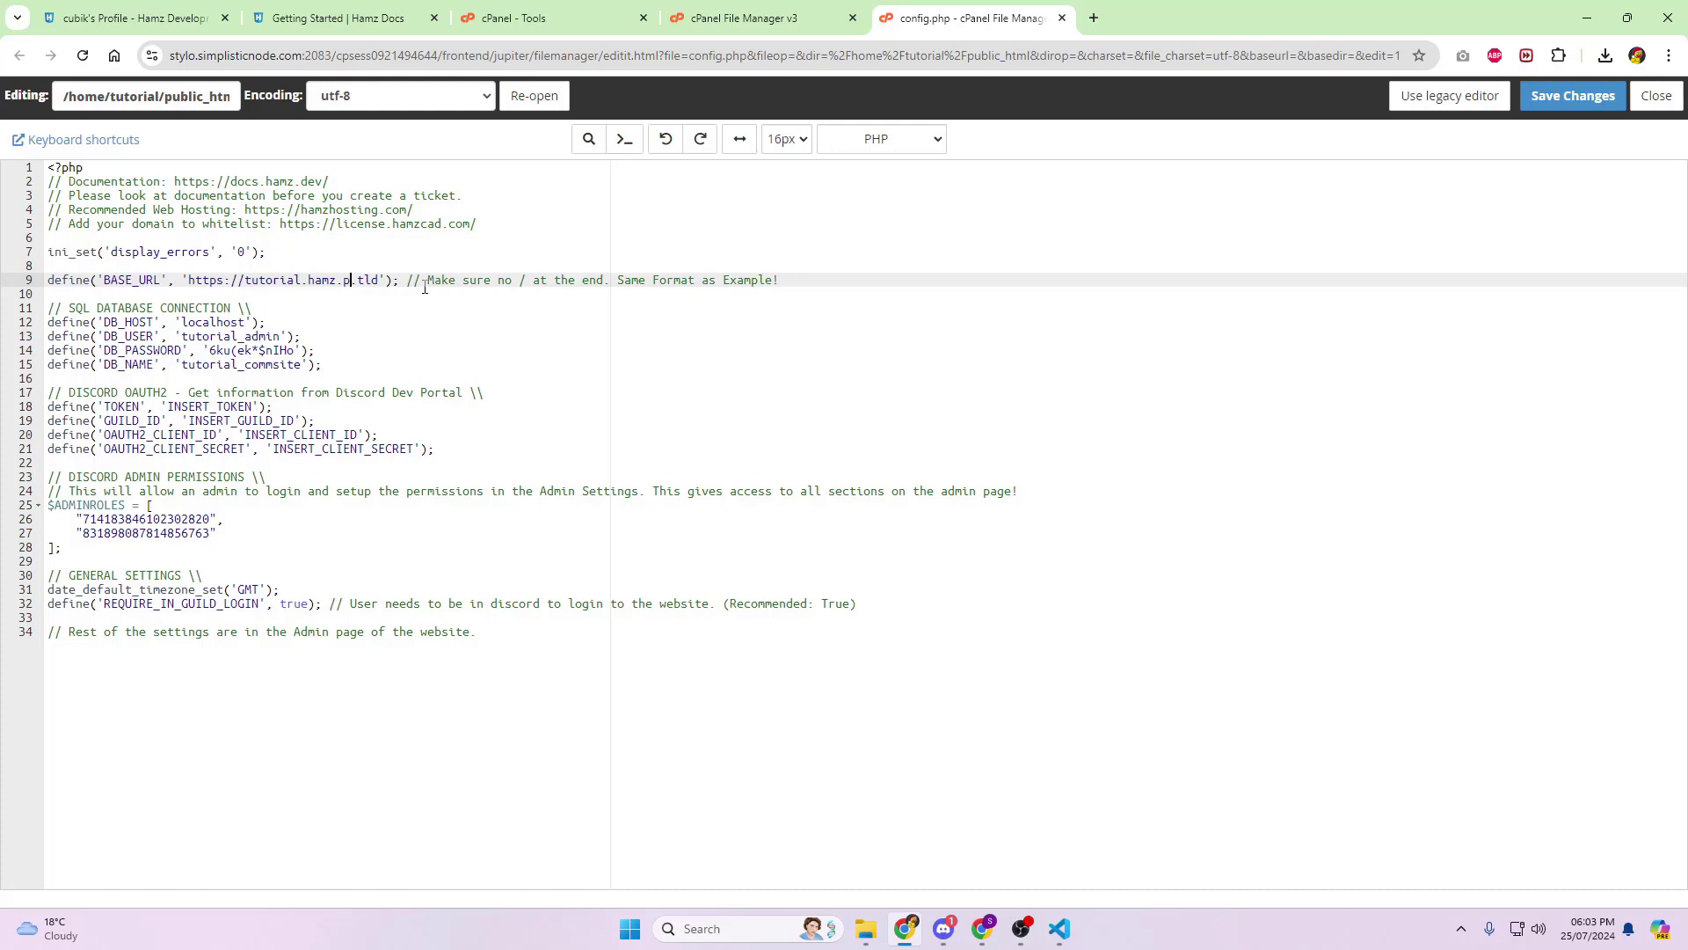
key("Delete")
key("Delete")
key("Delete")
key("Delete")
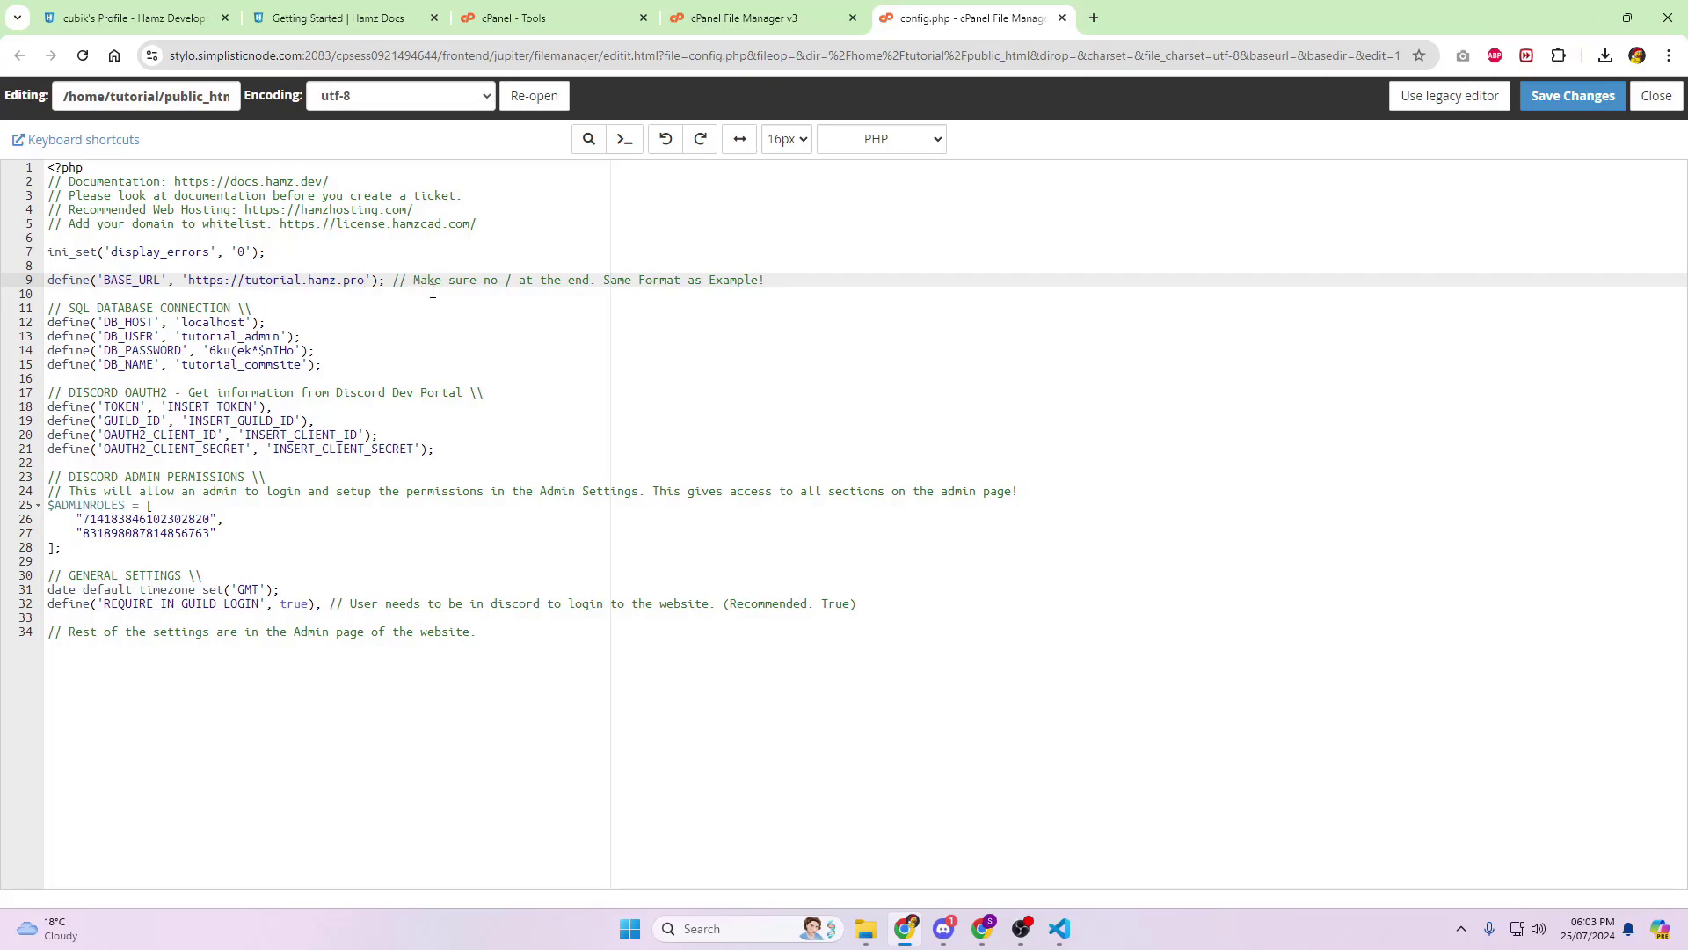
left_click(1558, 97)
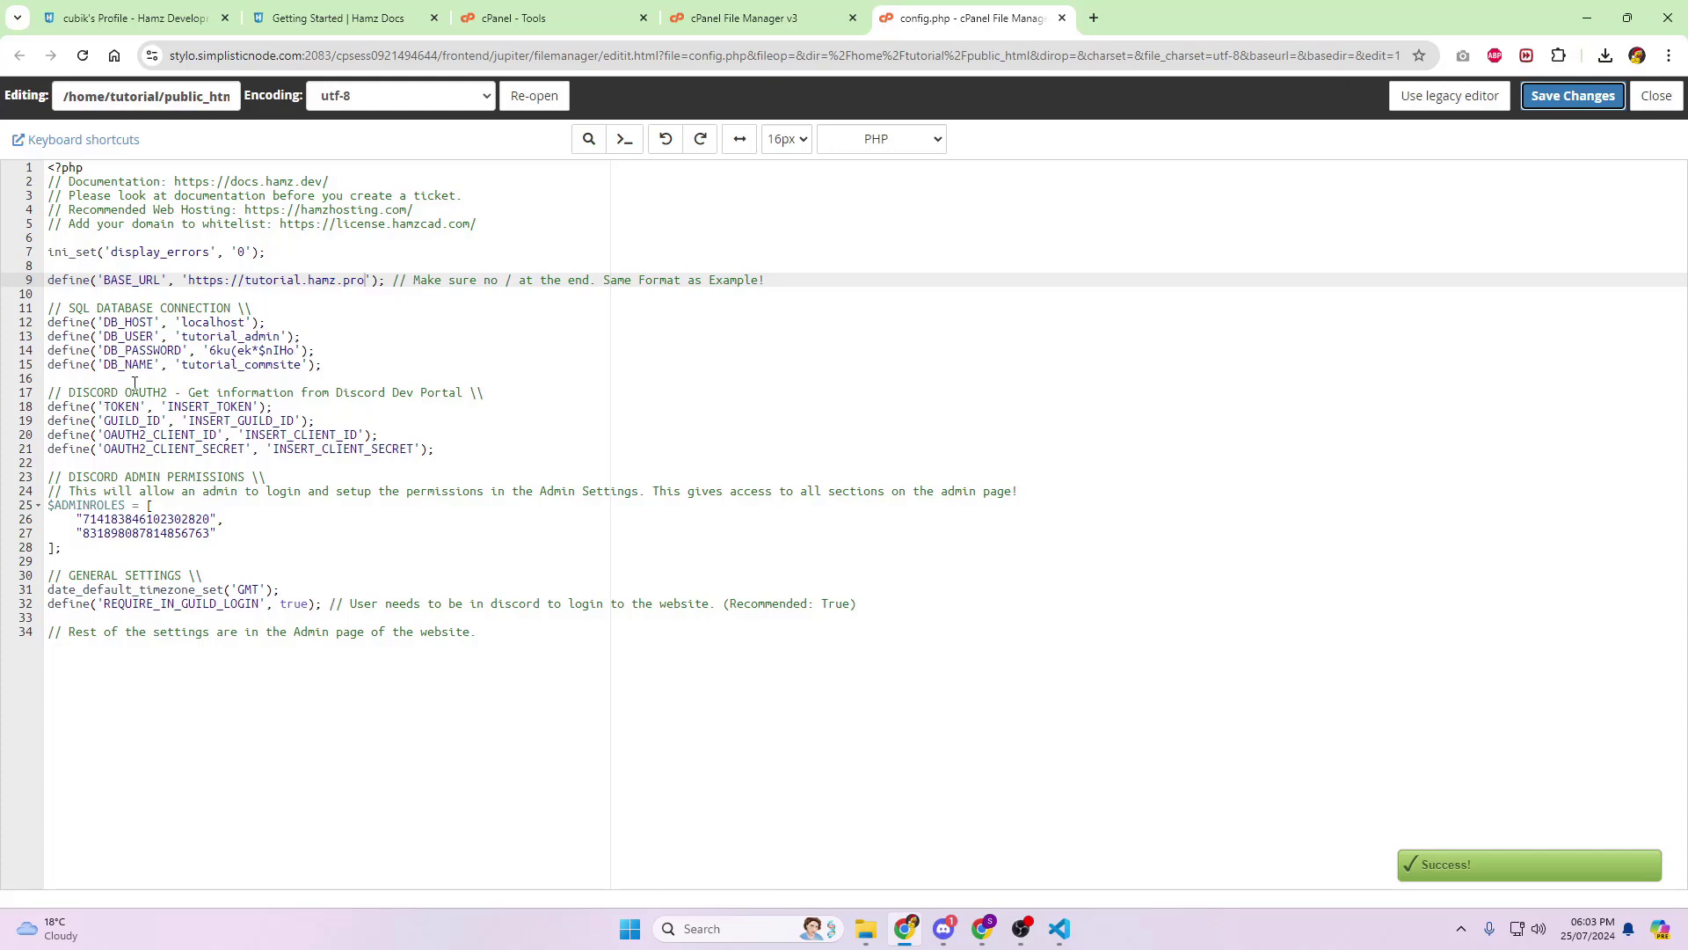
left_click_drag(69, 406, 486, 449)
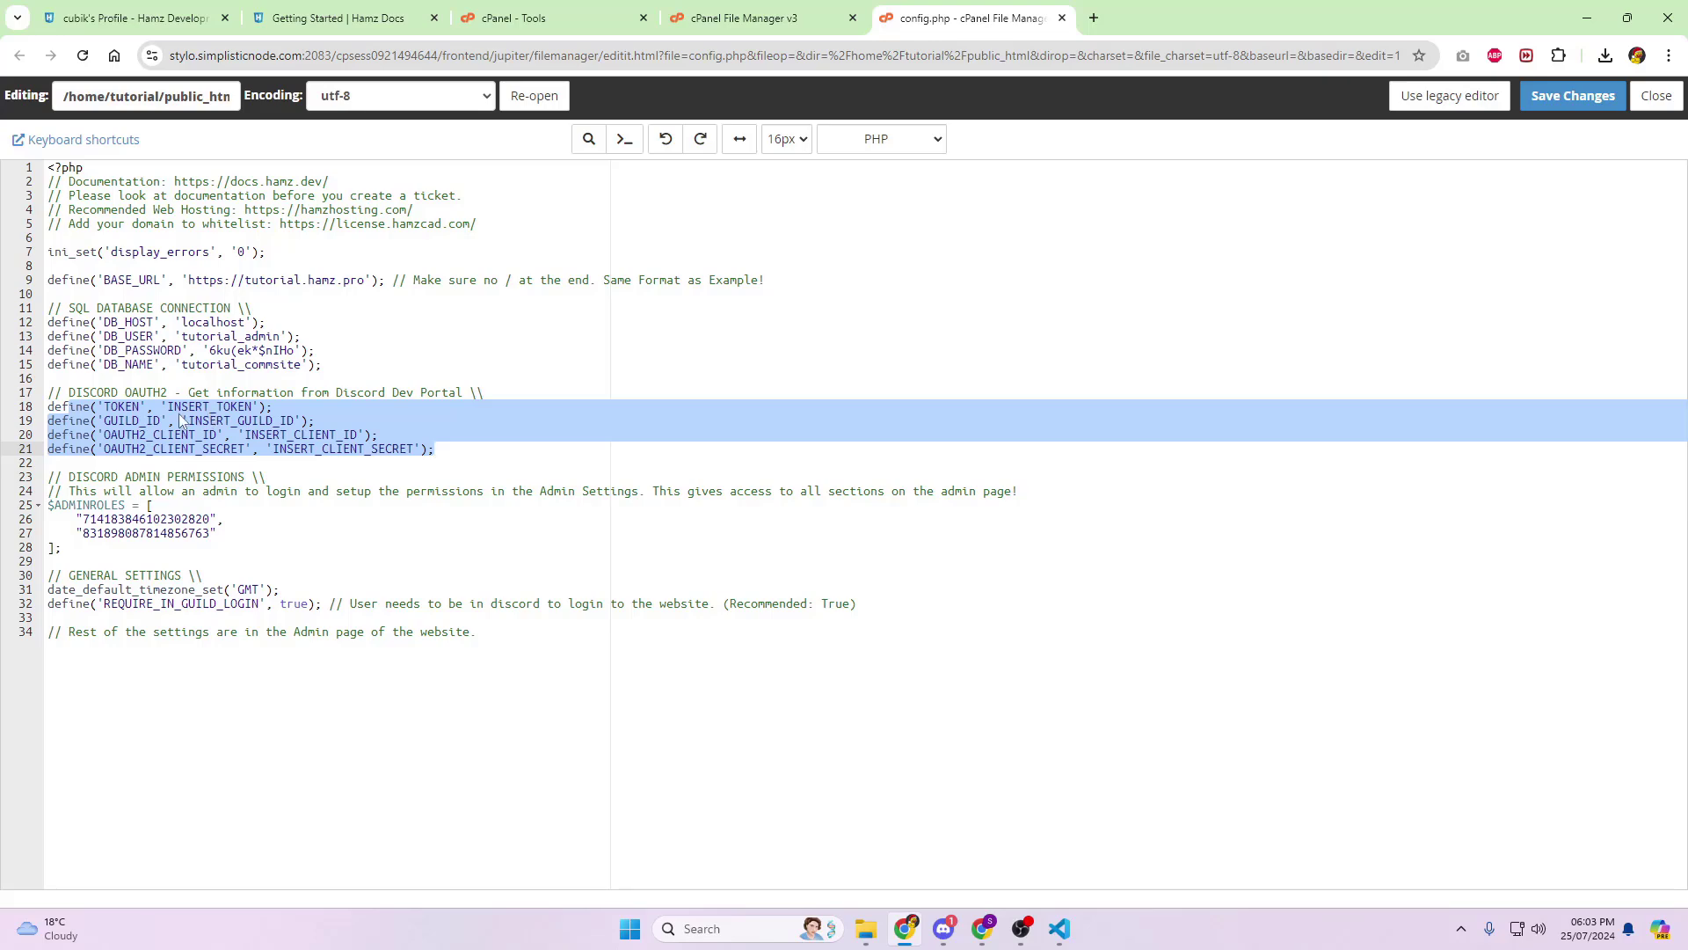
- Go to the Turorial app's OAuth2 settings in the Discord Developer Portal
left_click(1092, 20)
type("discor")
key("Return")
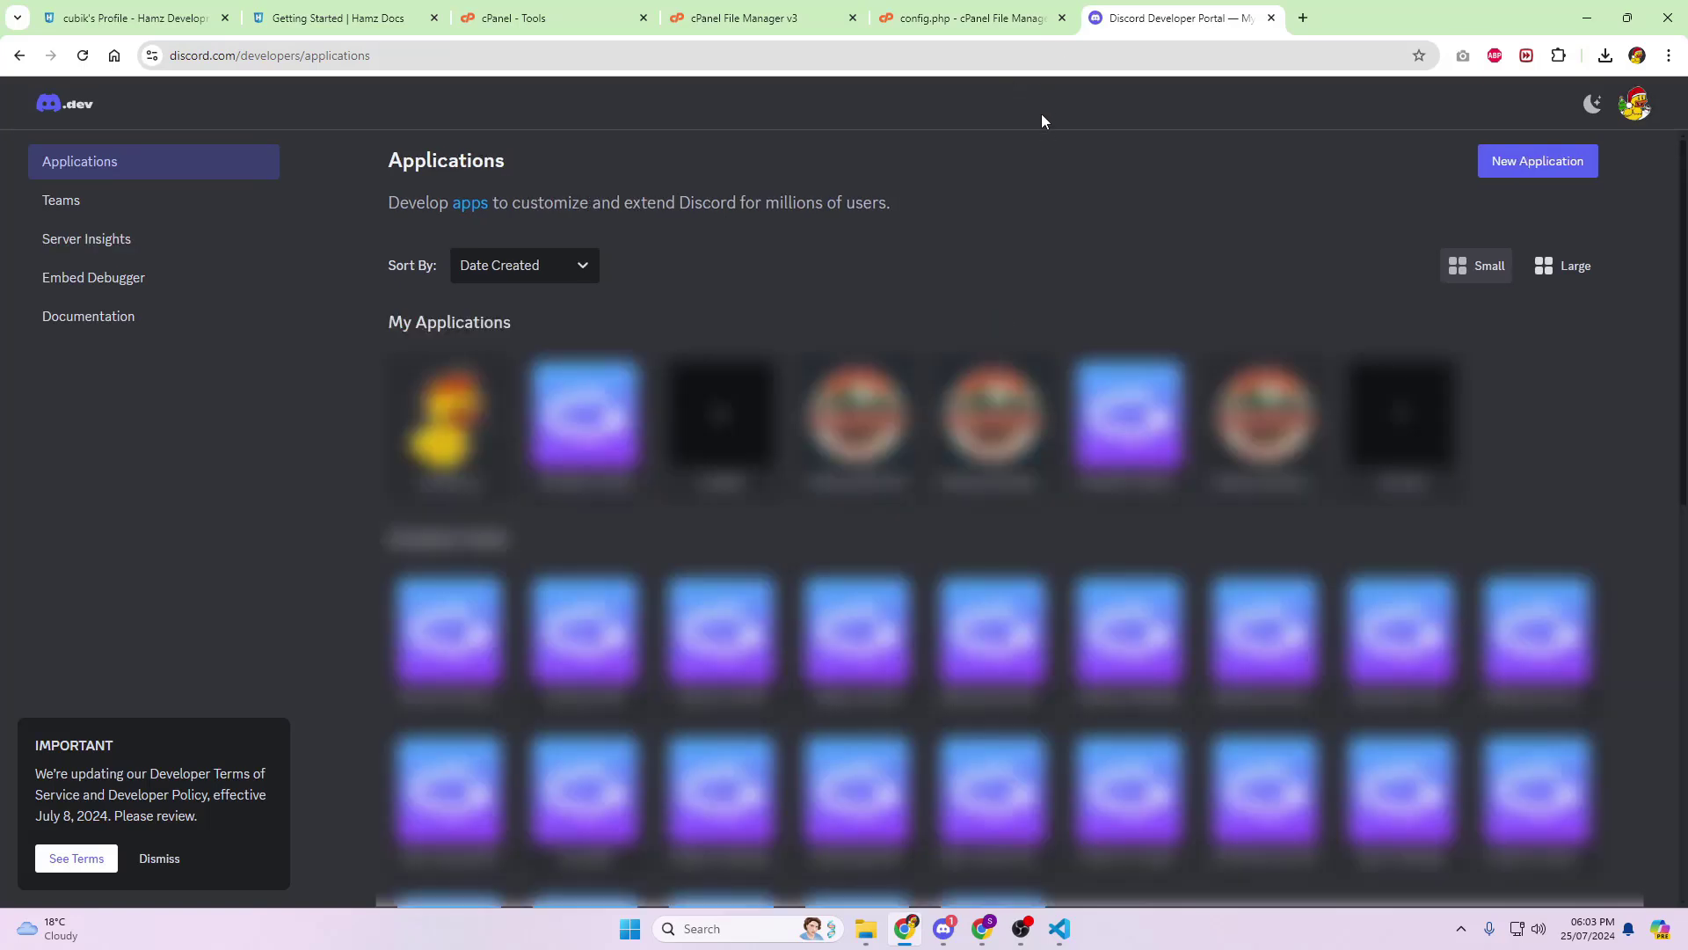
left_click(1398, 391)
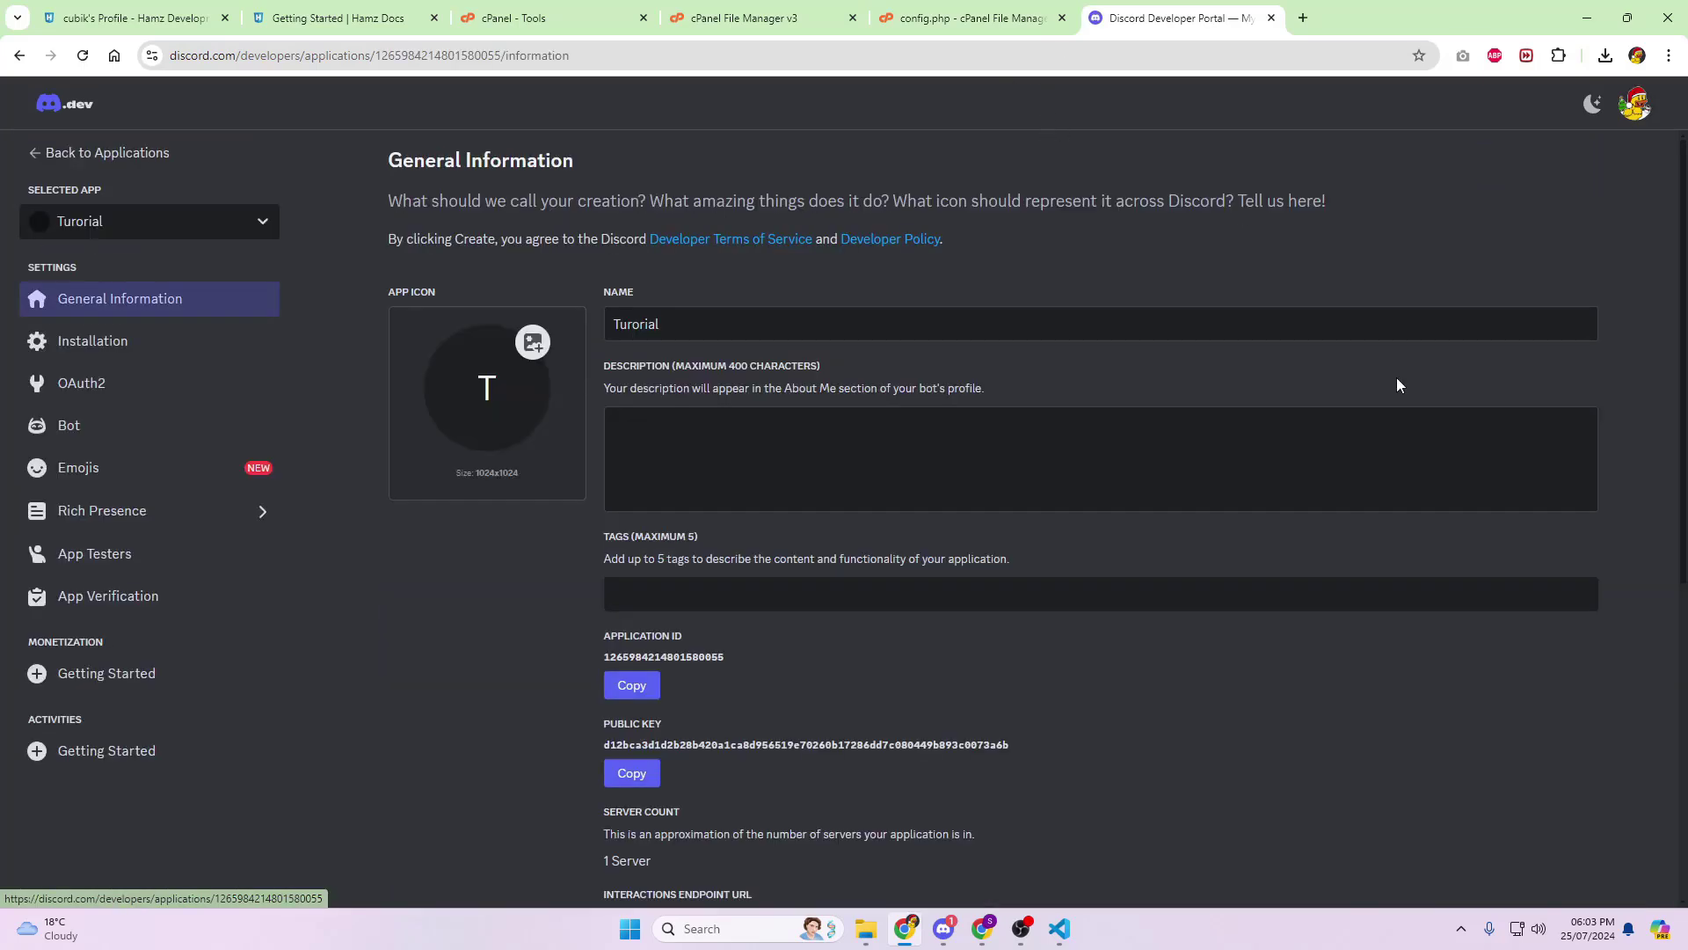
left_click(198, 383)
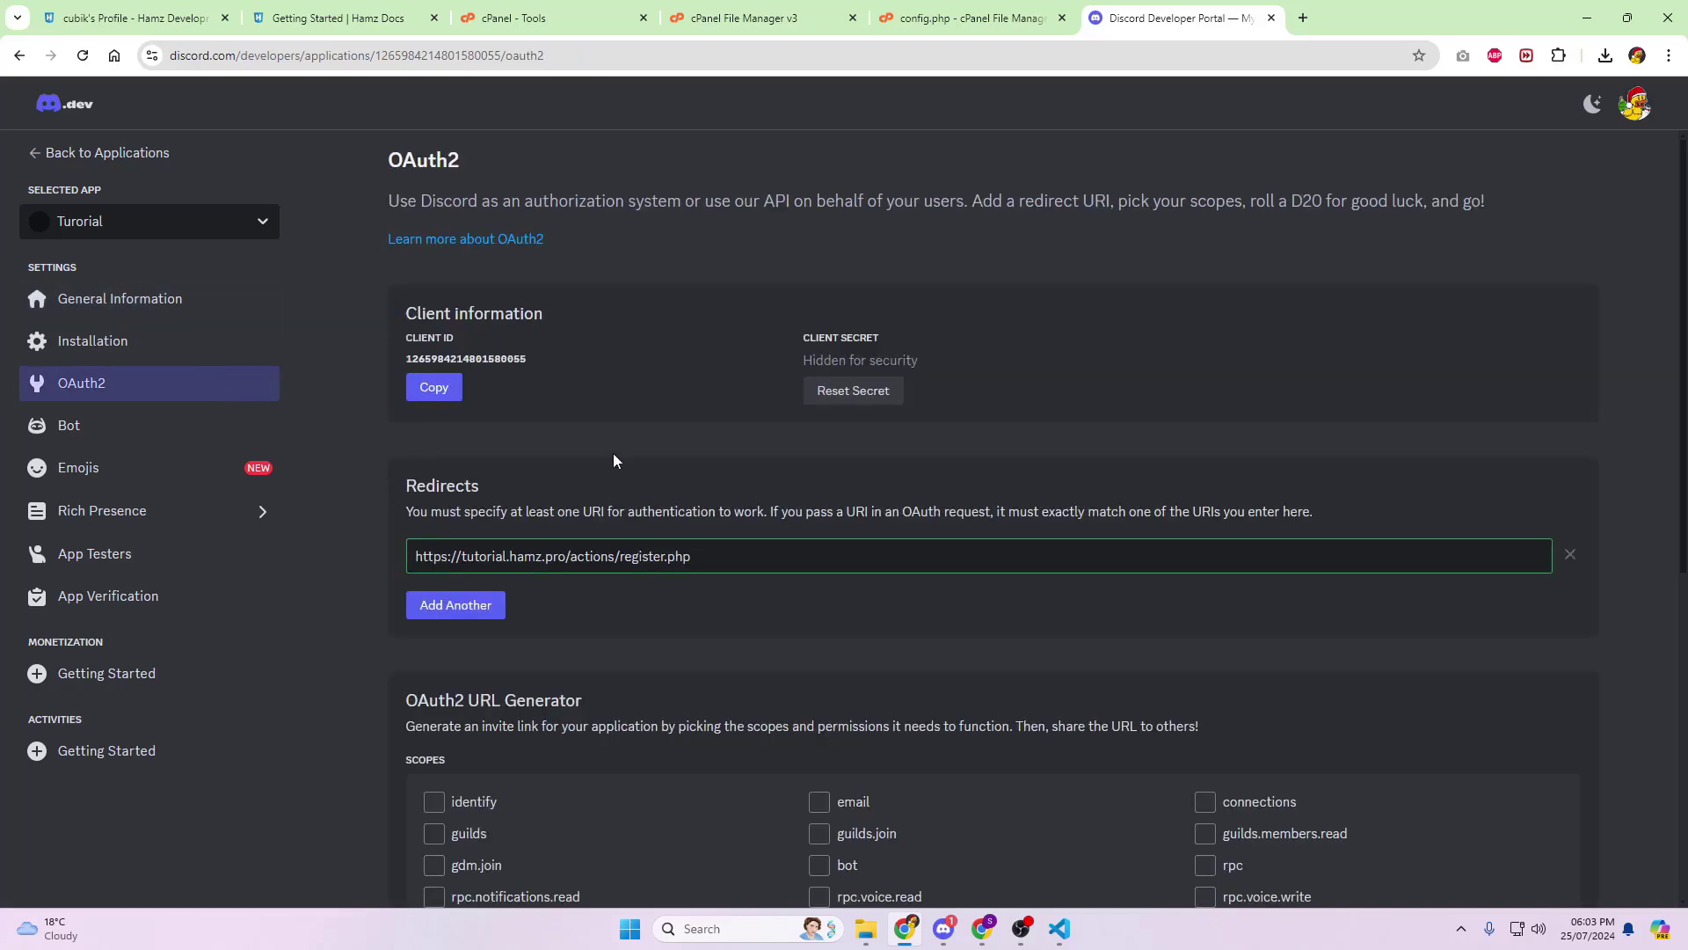
- Add a second redirect so they read the cad.tutorial.hamz.pro and tutorial.hamz.pro register.php URLs
left_click(482, 614)
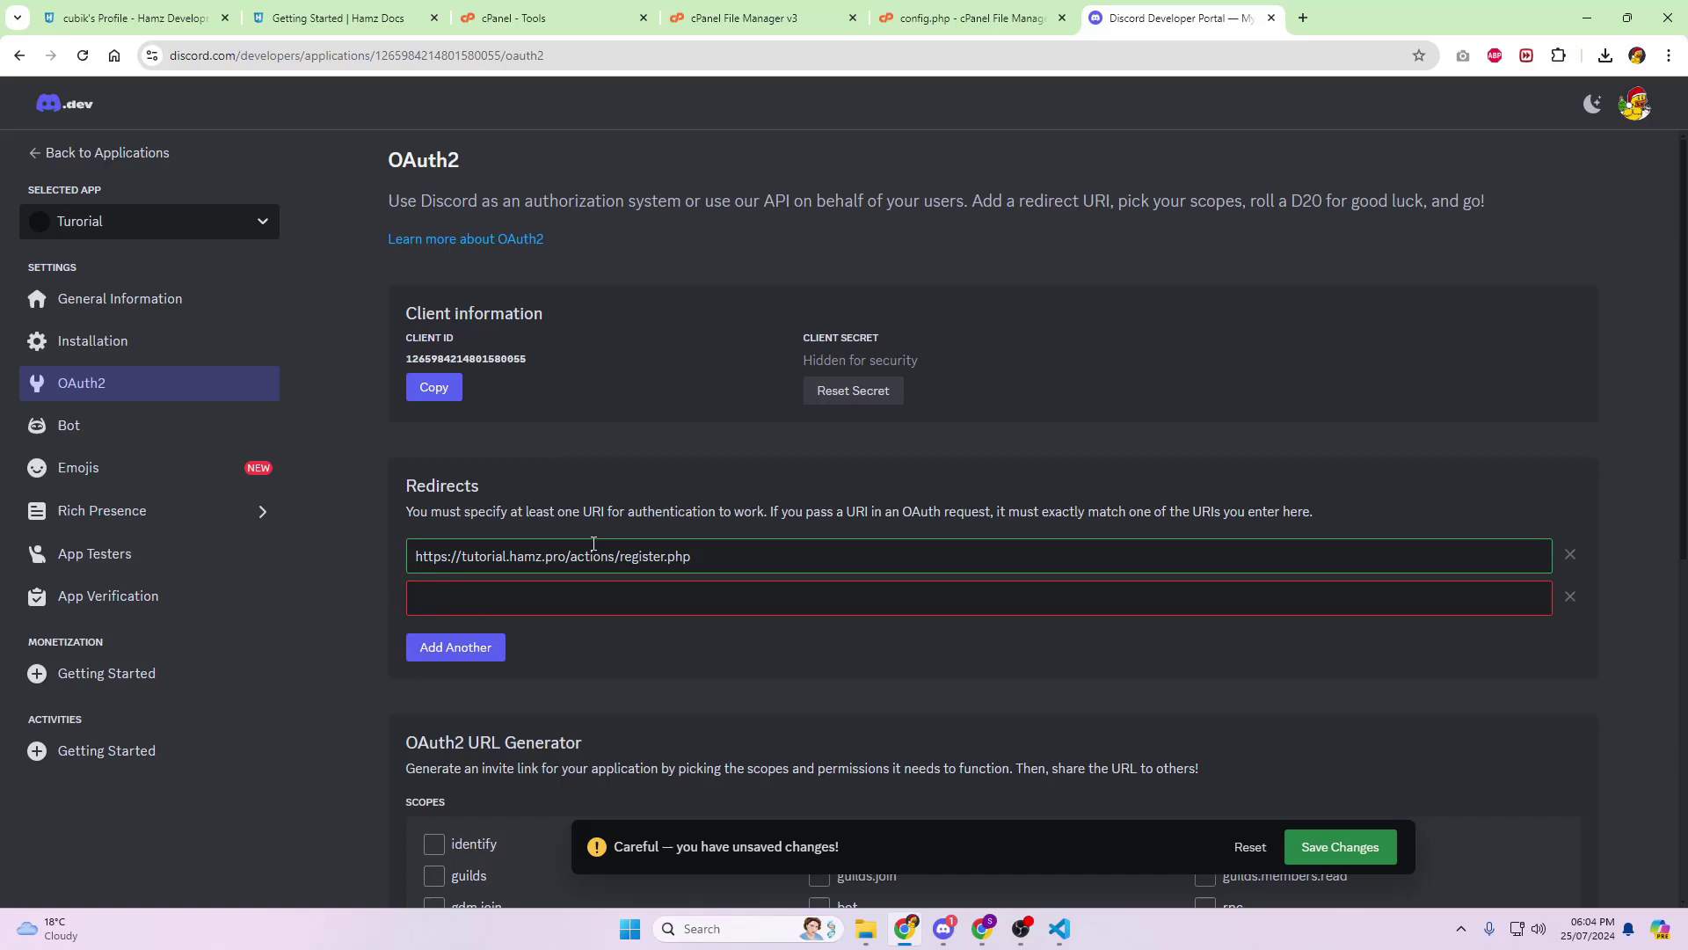
triple_click(626, 556)
key("ctrl+c")
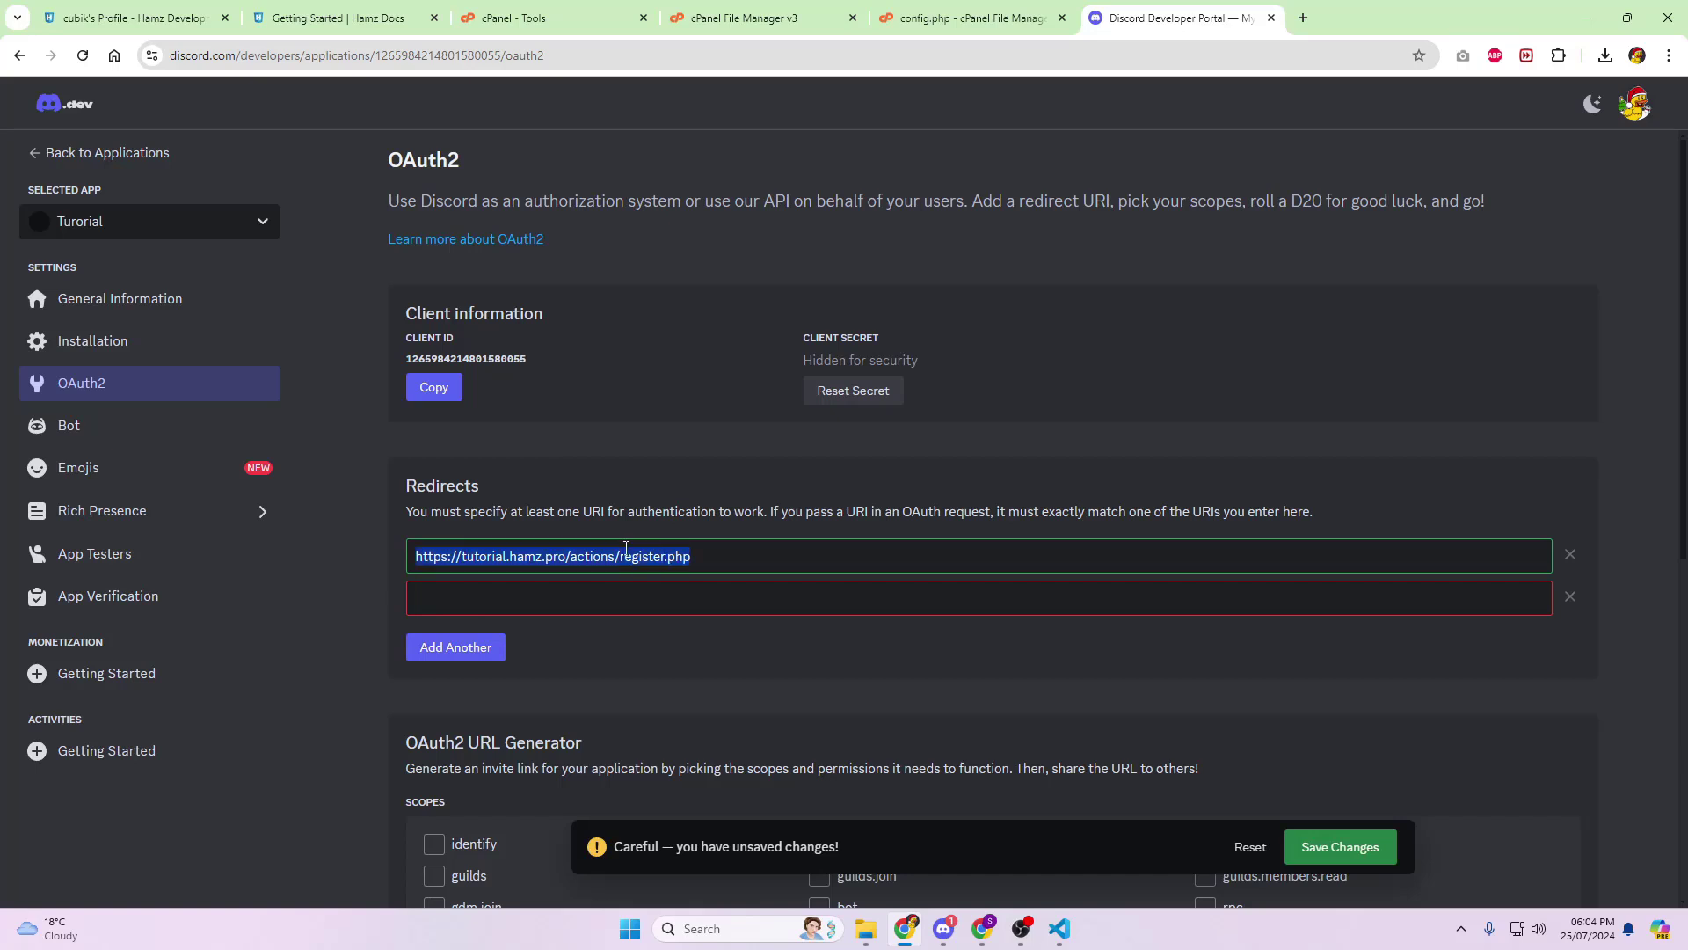
left_click(445, 589)
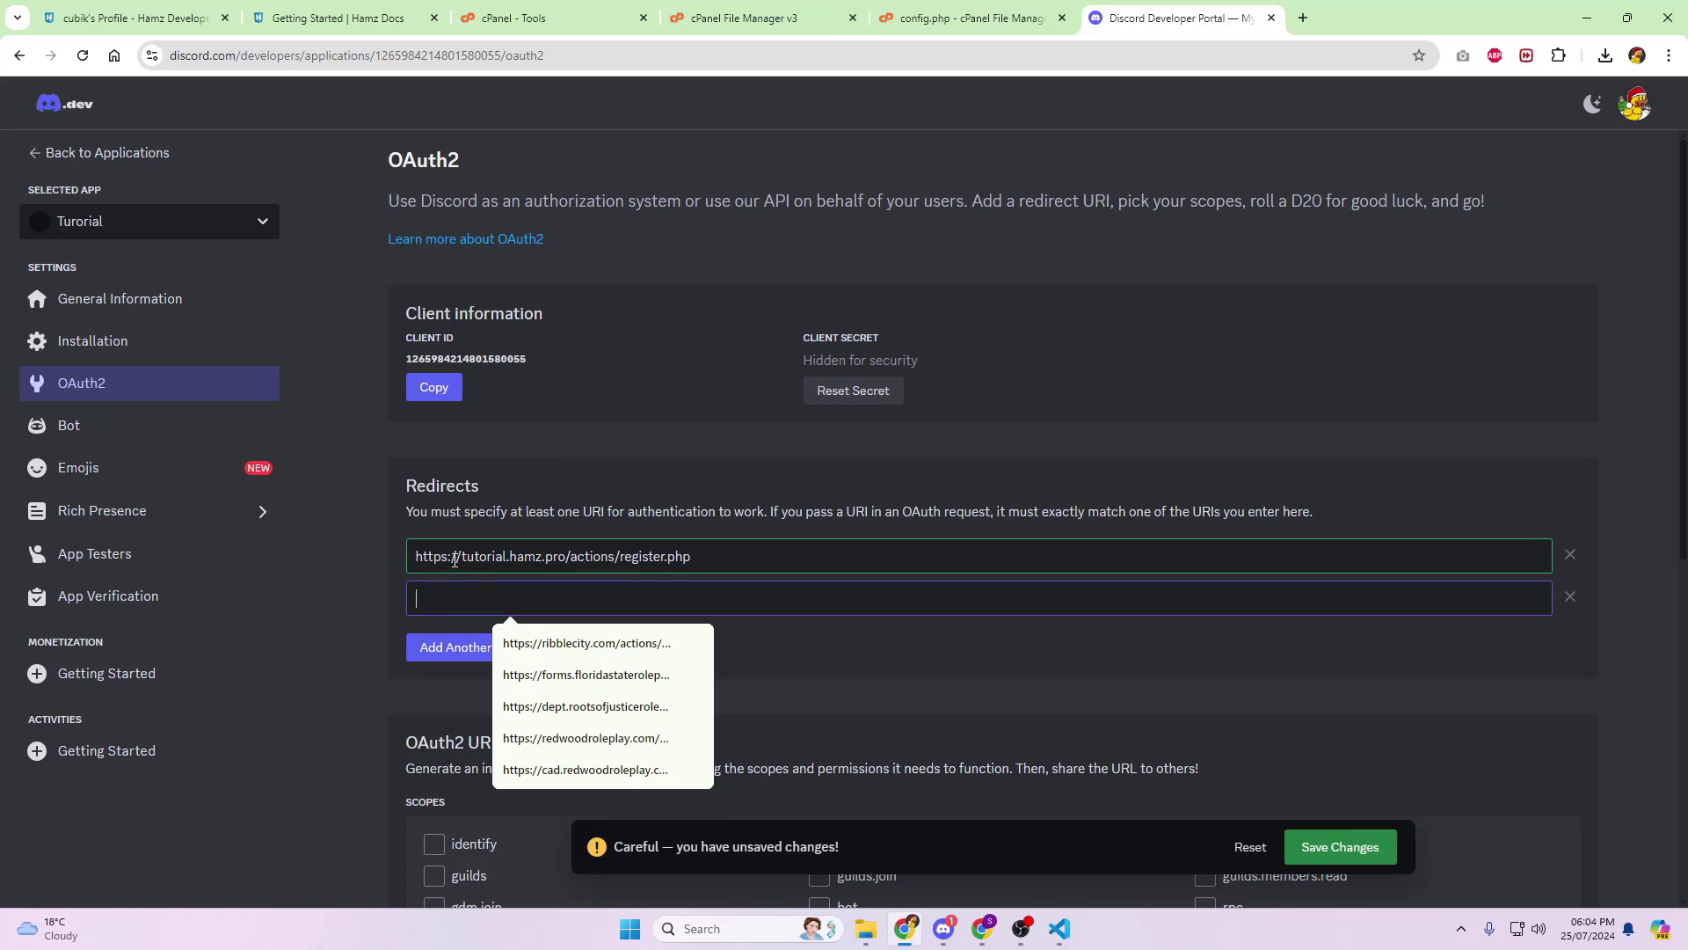
left_click(456, 556)
type("cad.")
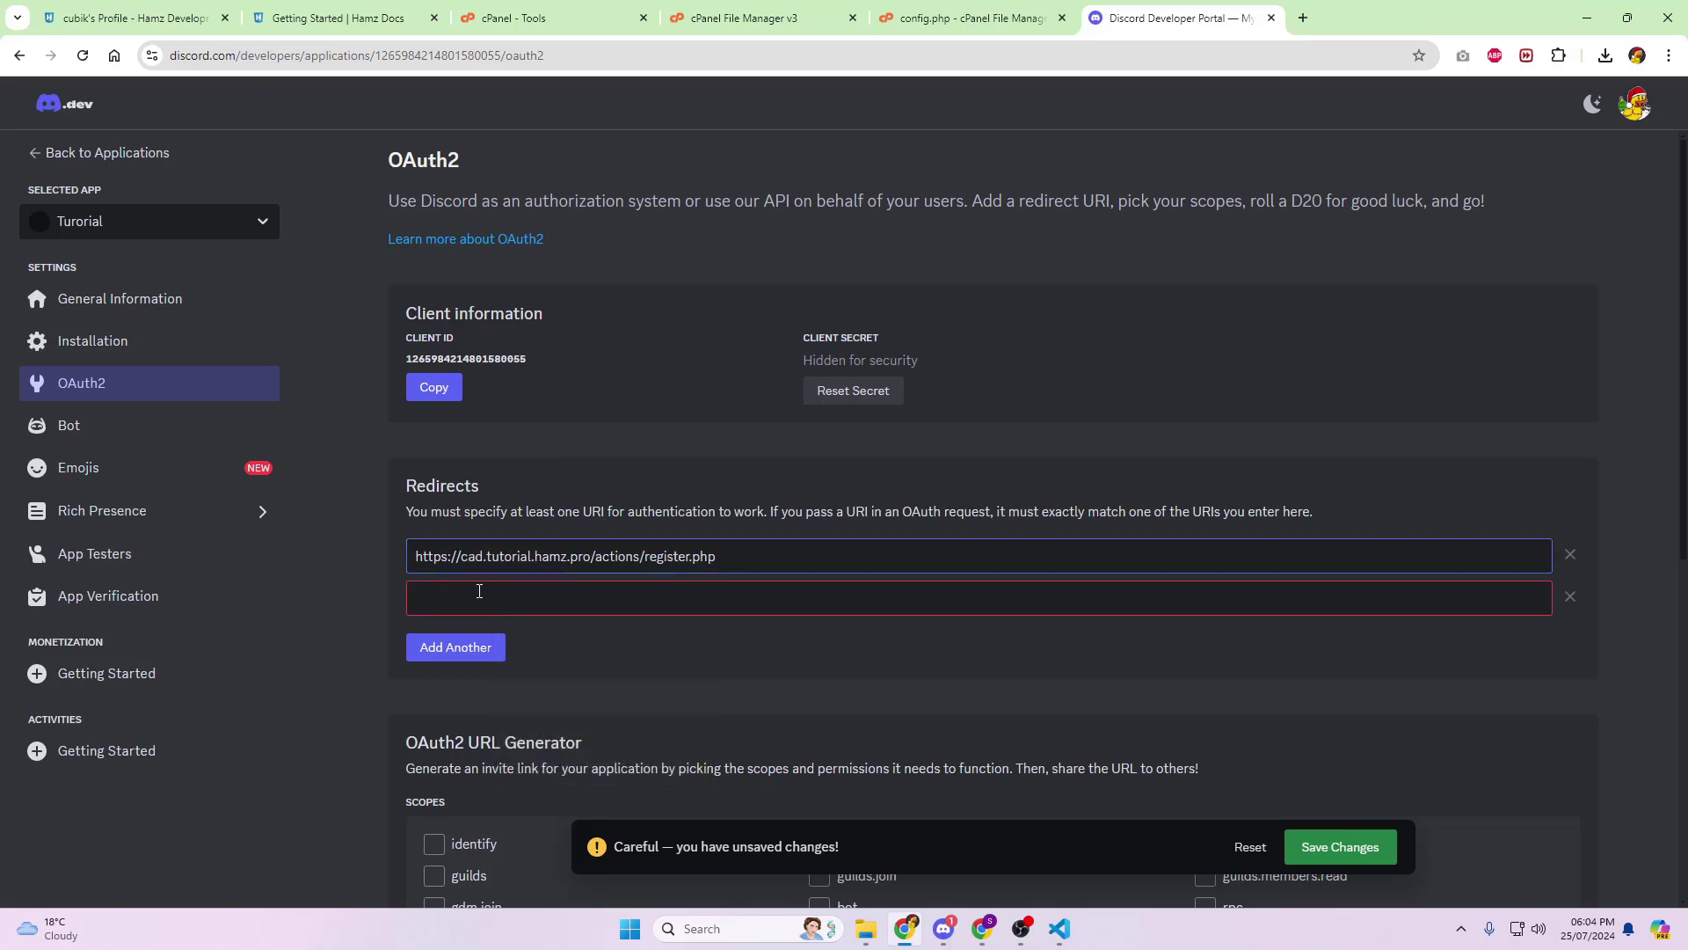
left_click(480, 591)
key("ctrl+v")
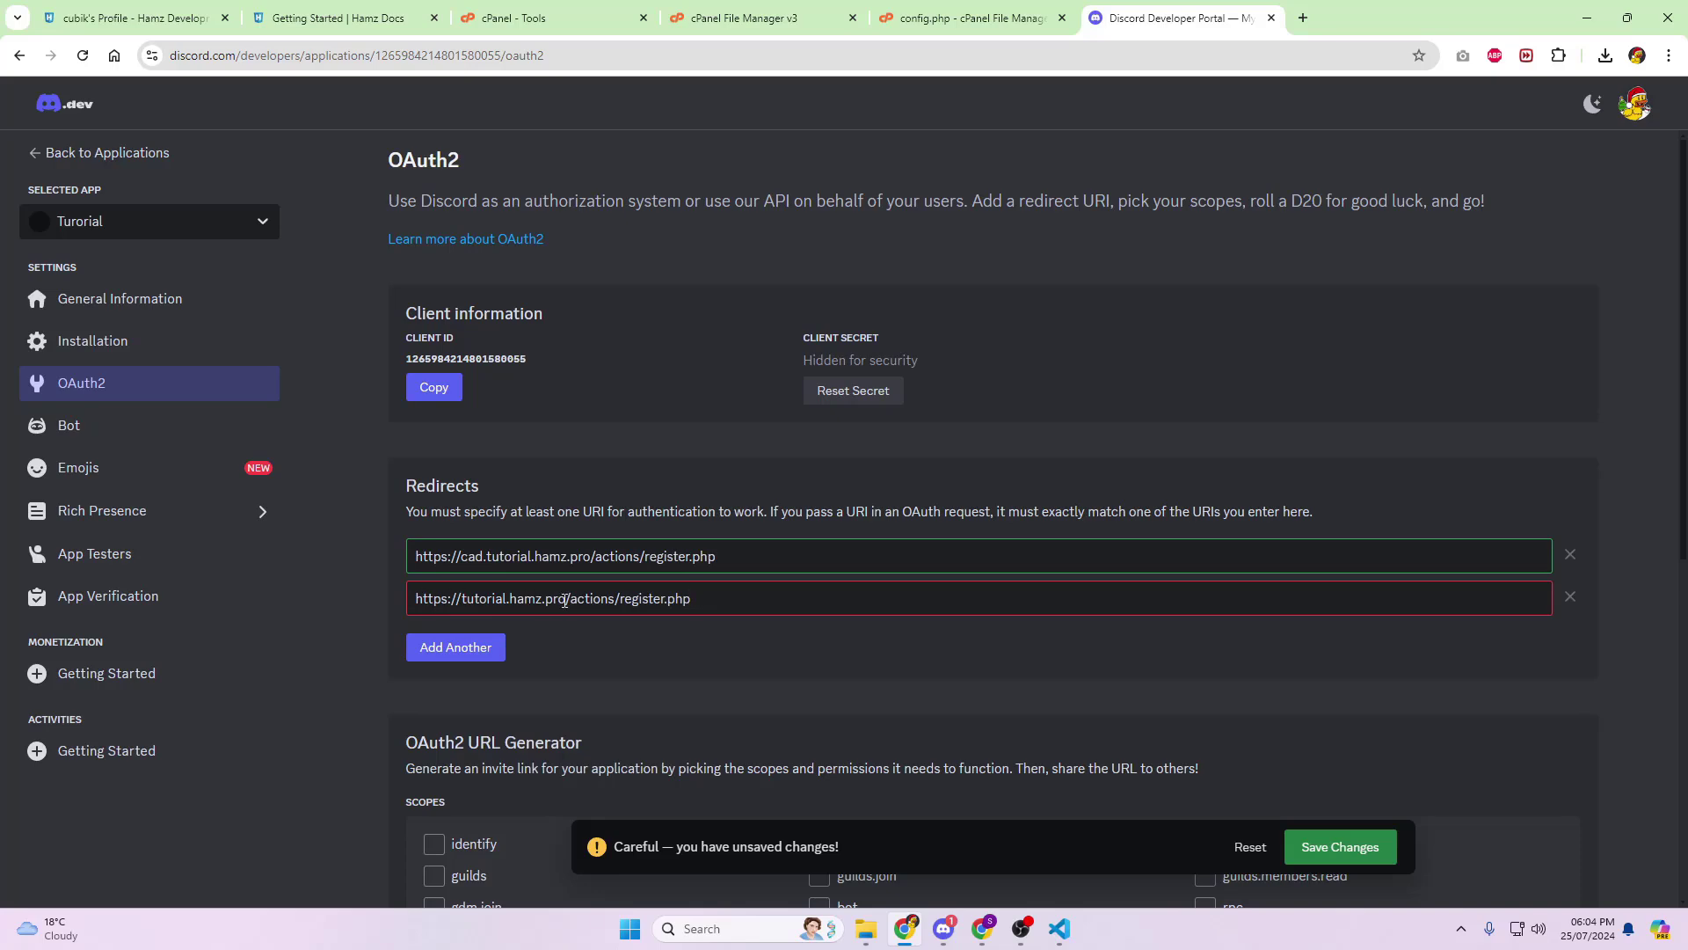
left_click_drag(570, 598, 399, 610)
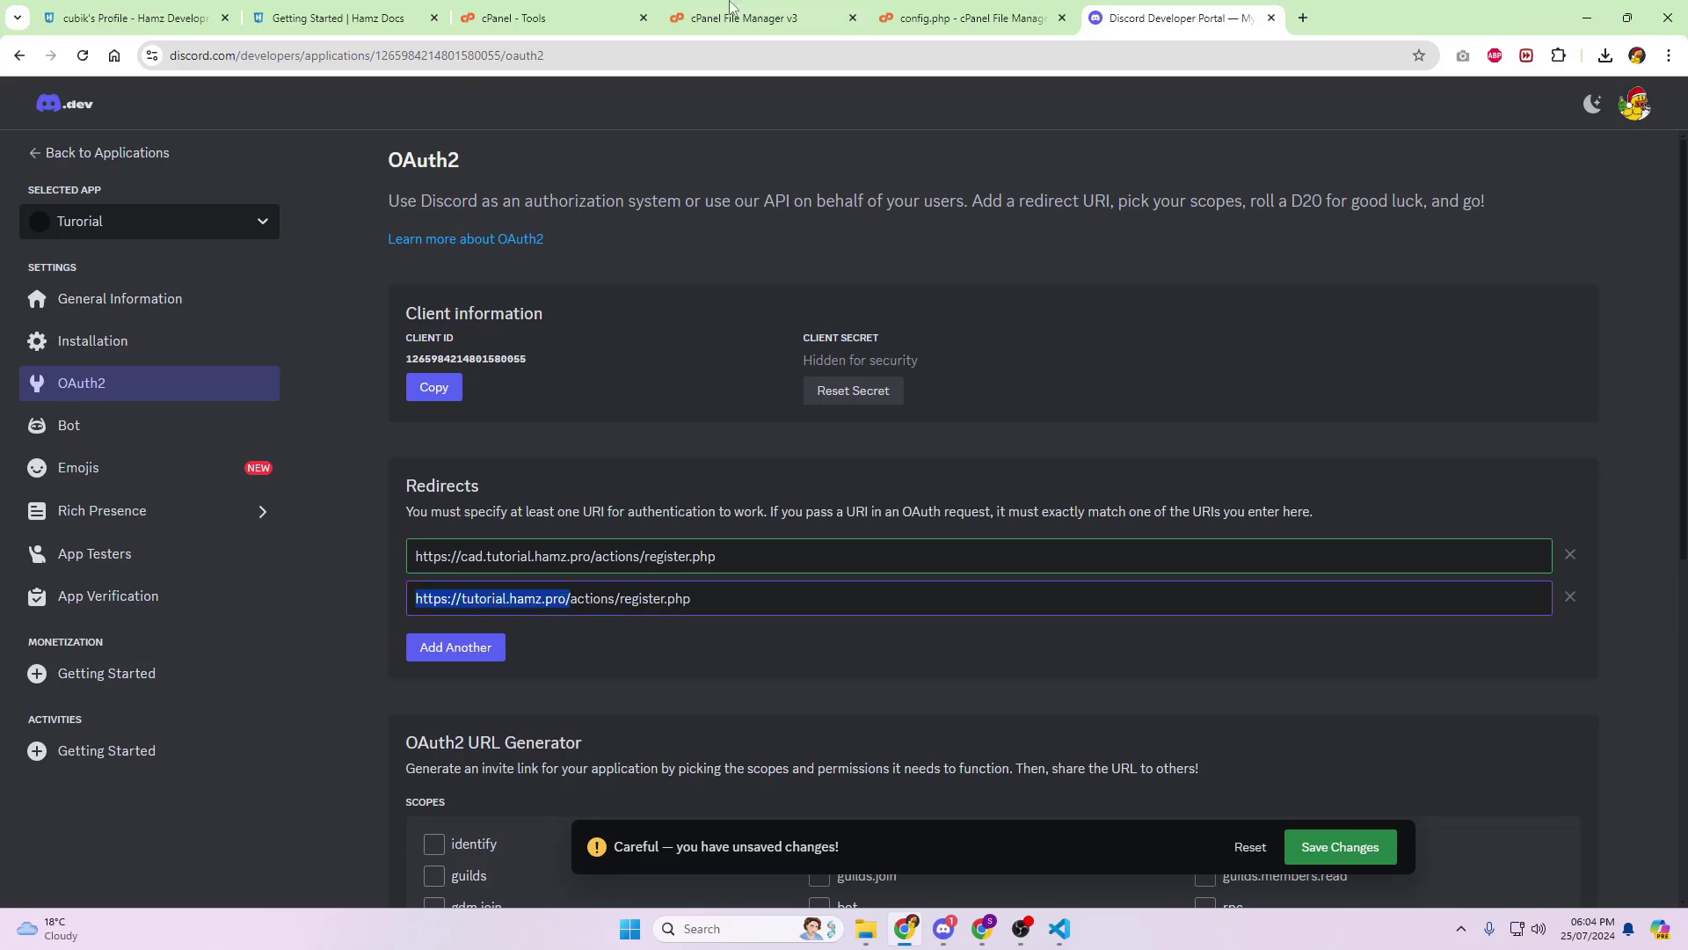
- Save the OAuth2 redirect changes in the Discord Developer Portal
left_click(918, 13)
key("ctrl+Tab")
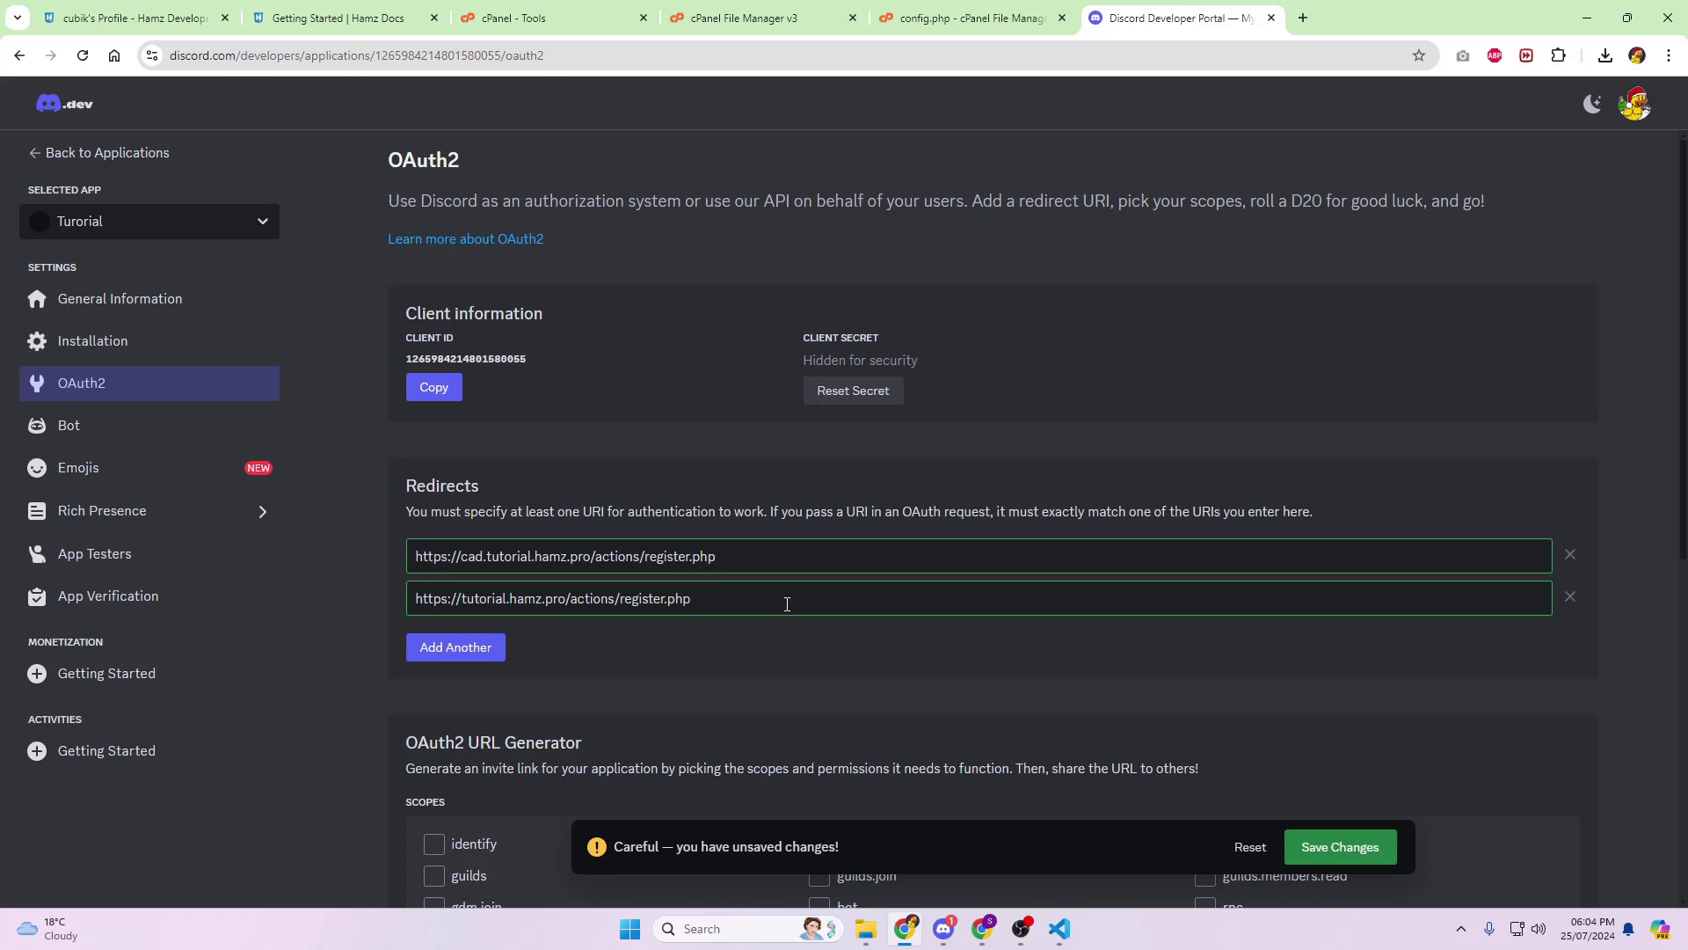
left_click(1345, 844)
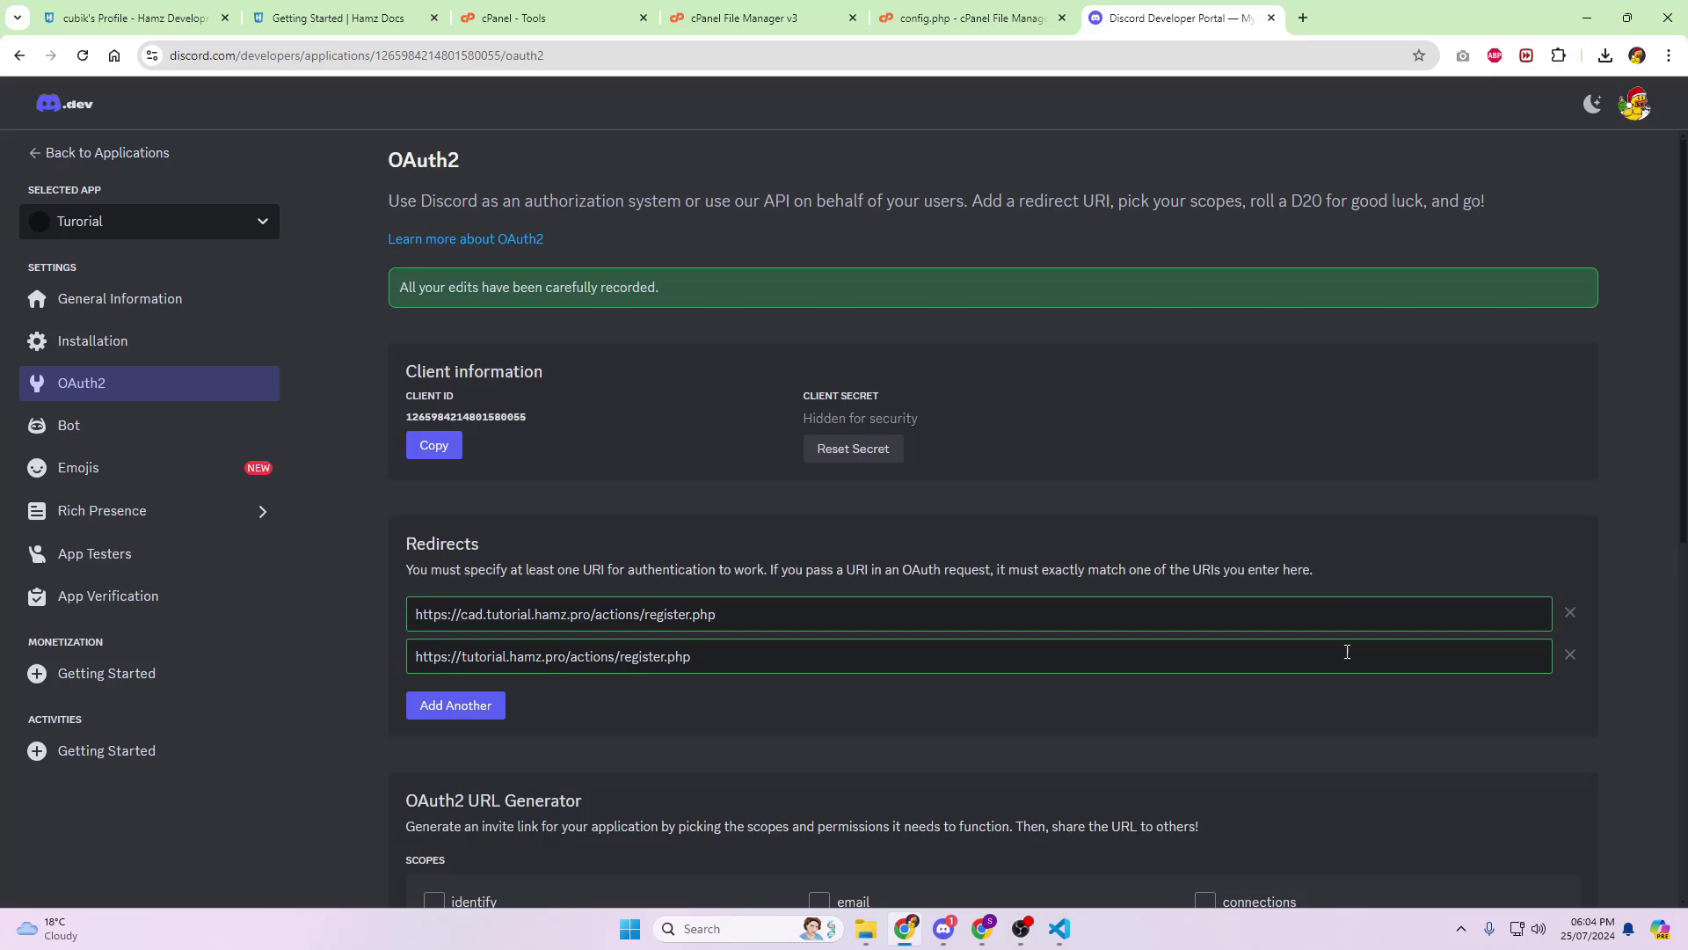
key("ctrl+shift+Tab")
- Paste the real Discord bot token, guild ID, client ID and client secret over the placeholders, and save
left_click(1147, 18)
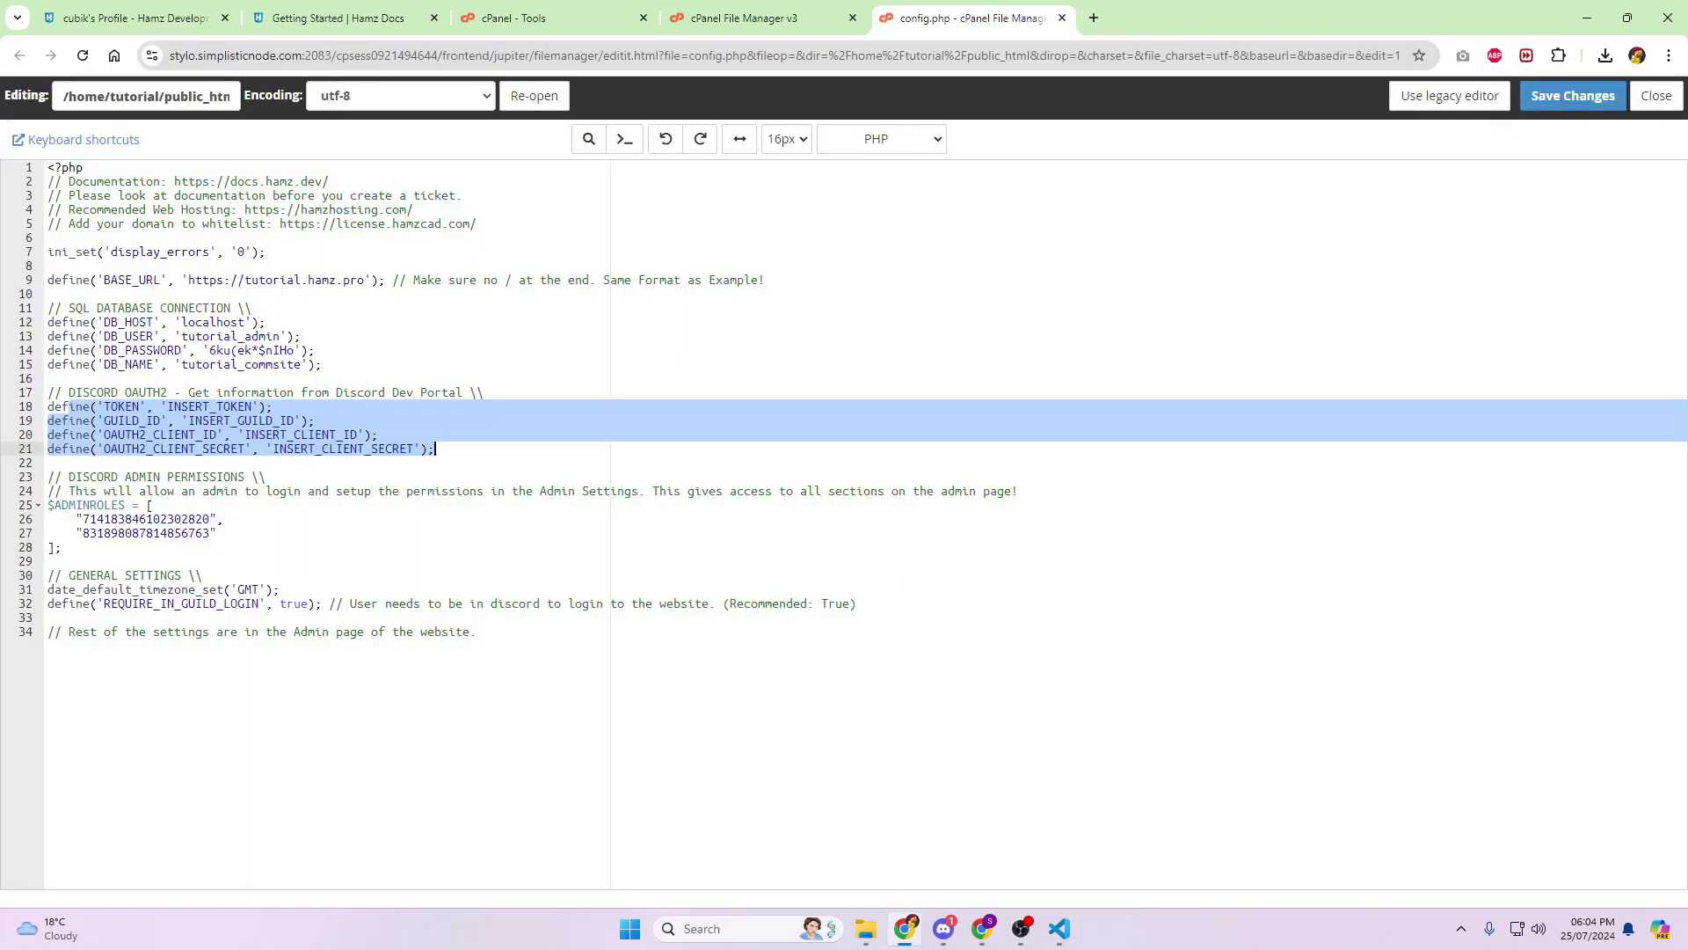
left_click(1059, 928)
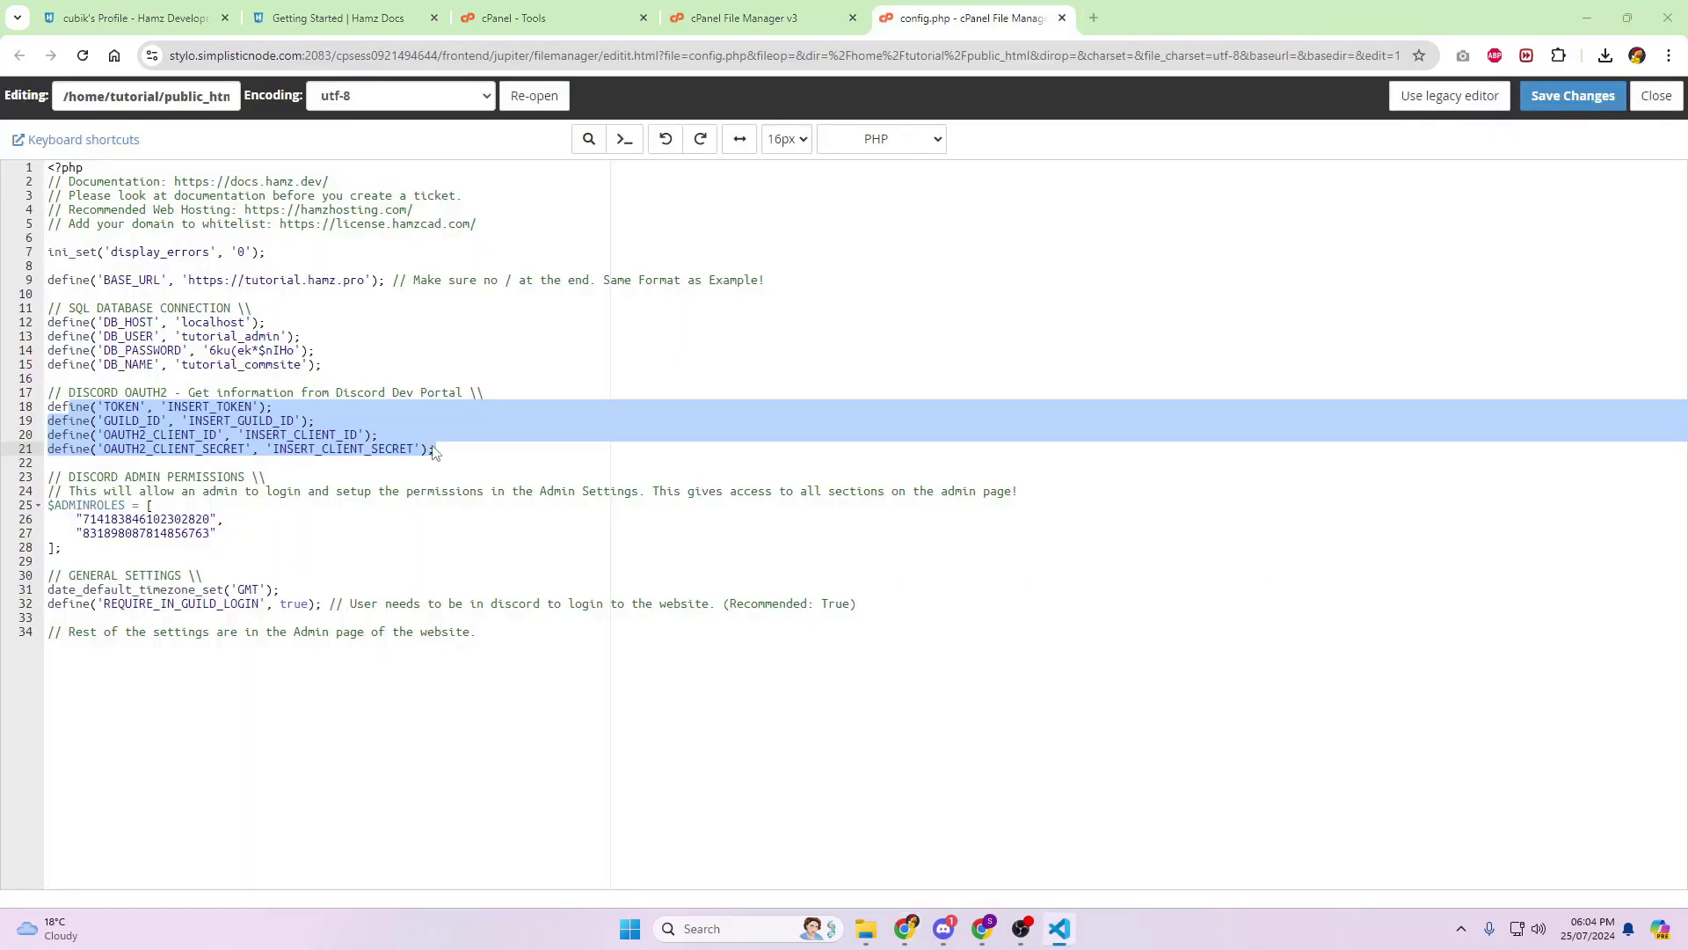
left_click_drag(436, 450, 48, 406)
key("ctrl+v")
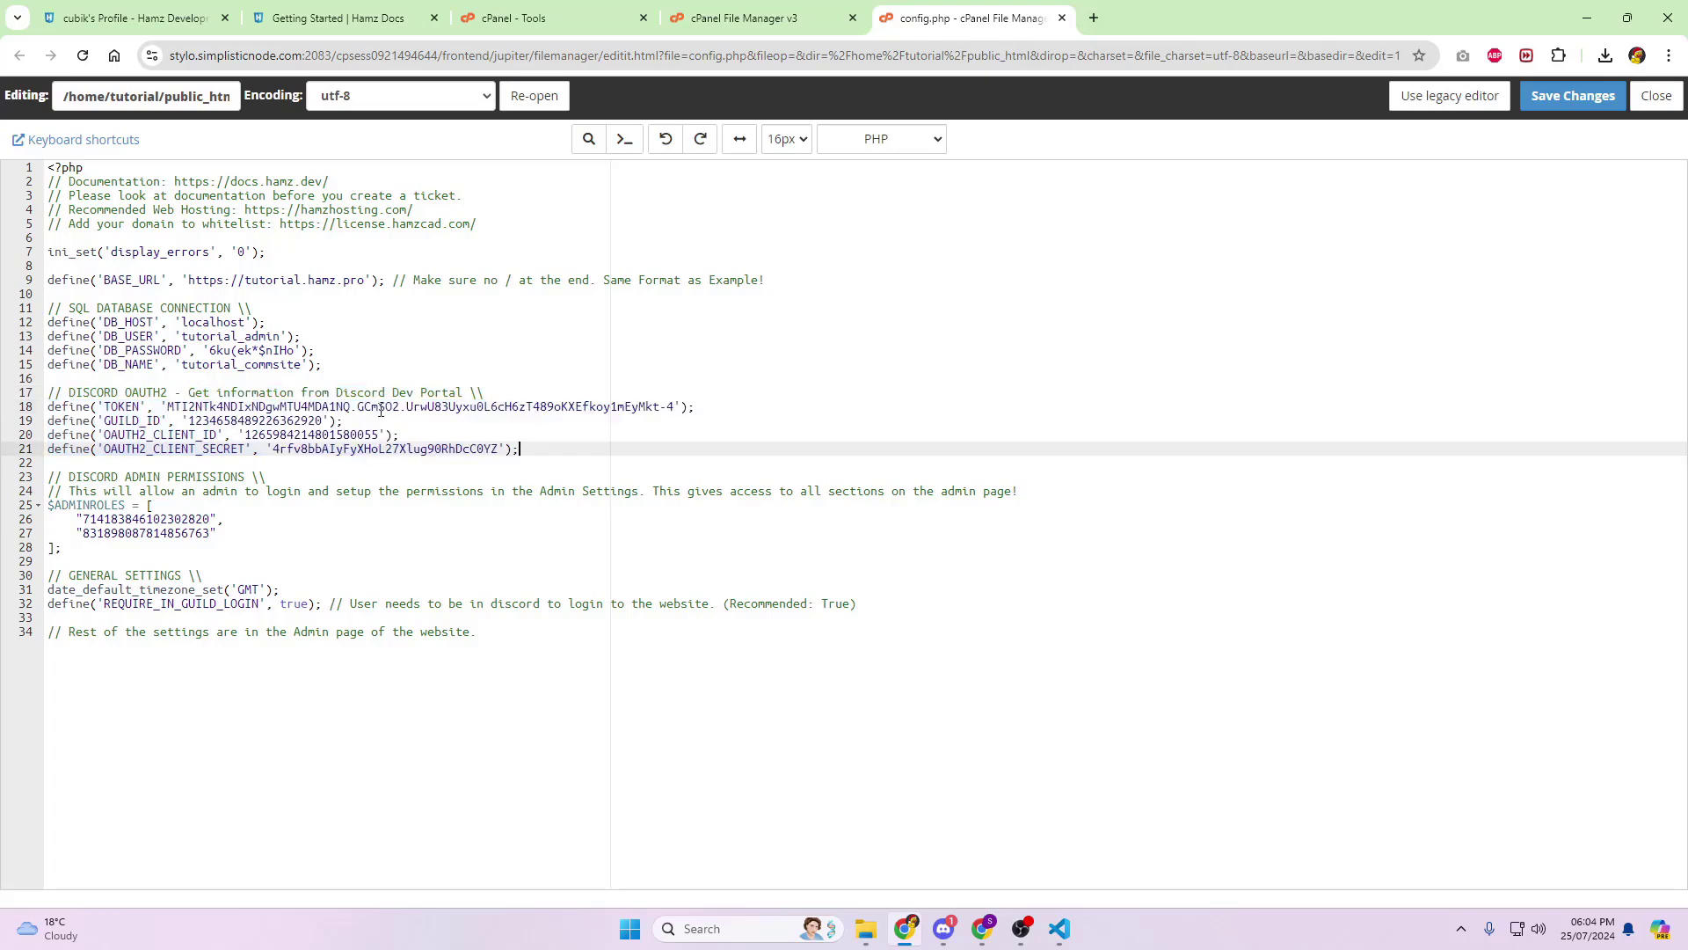
left_click(1561, 99)
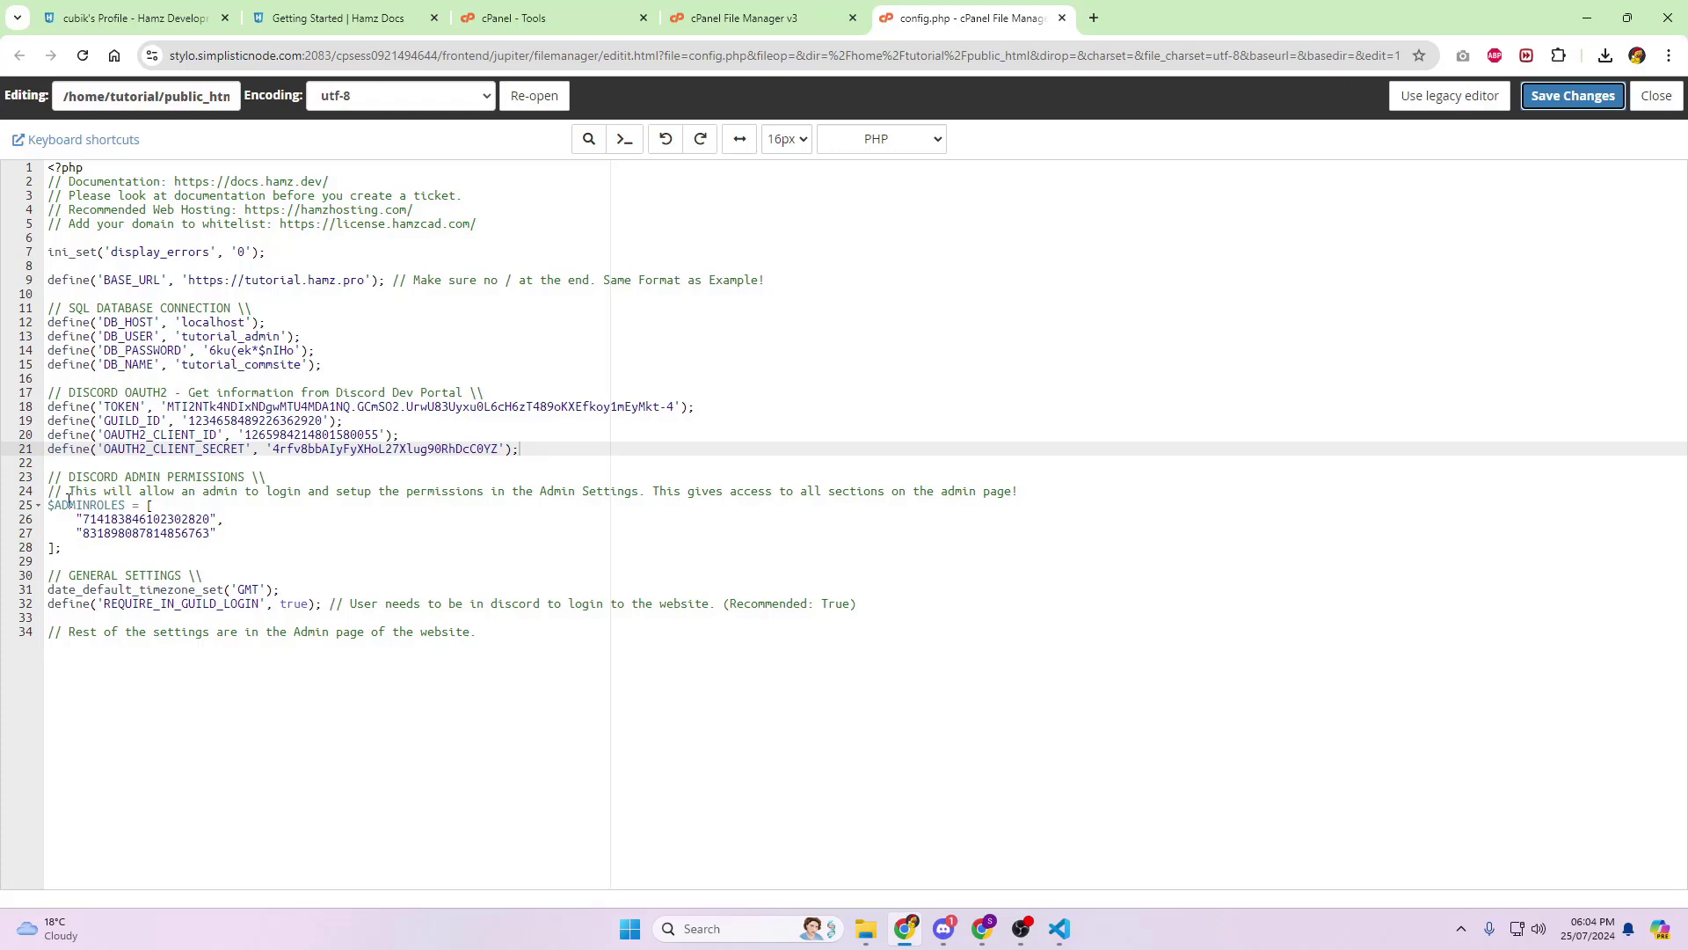
- Replace the first admin role ID with the new one, remove the third ID, and save
left_click(1059, 928)
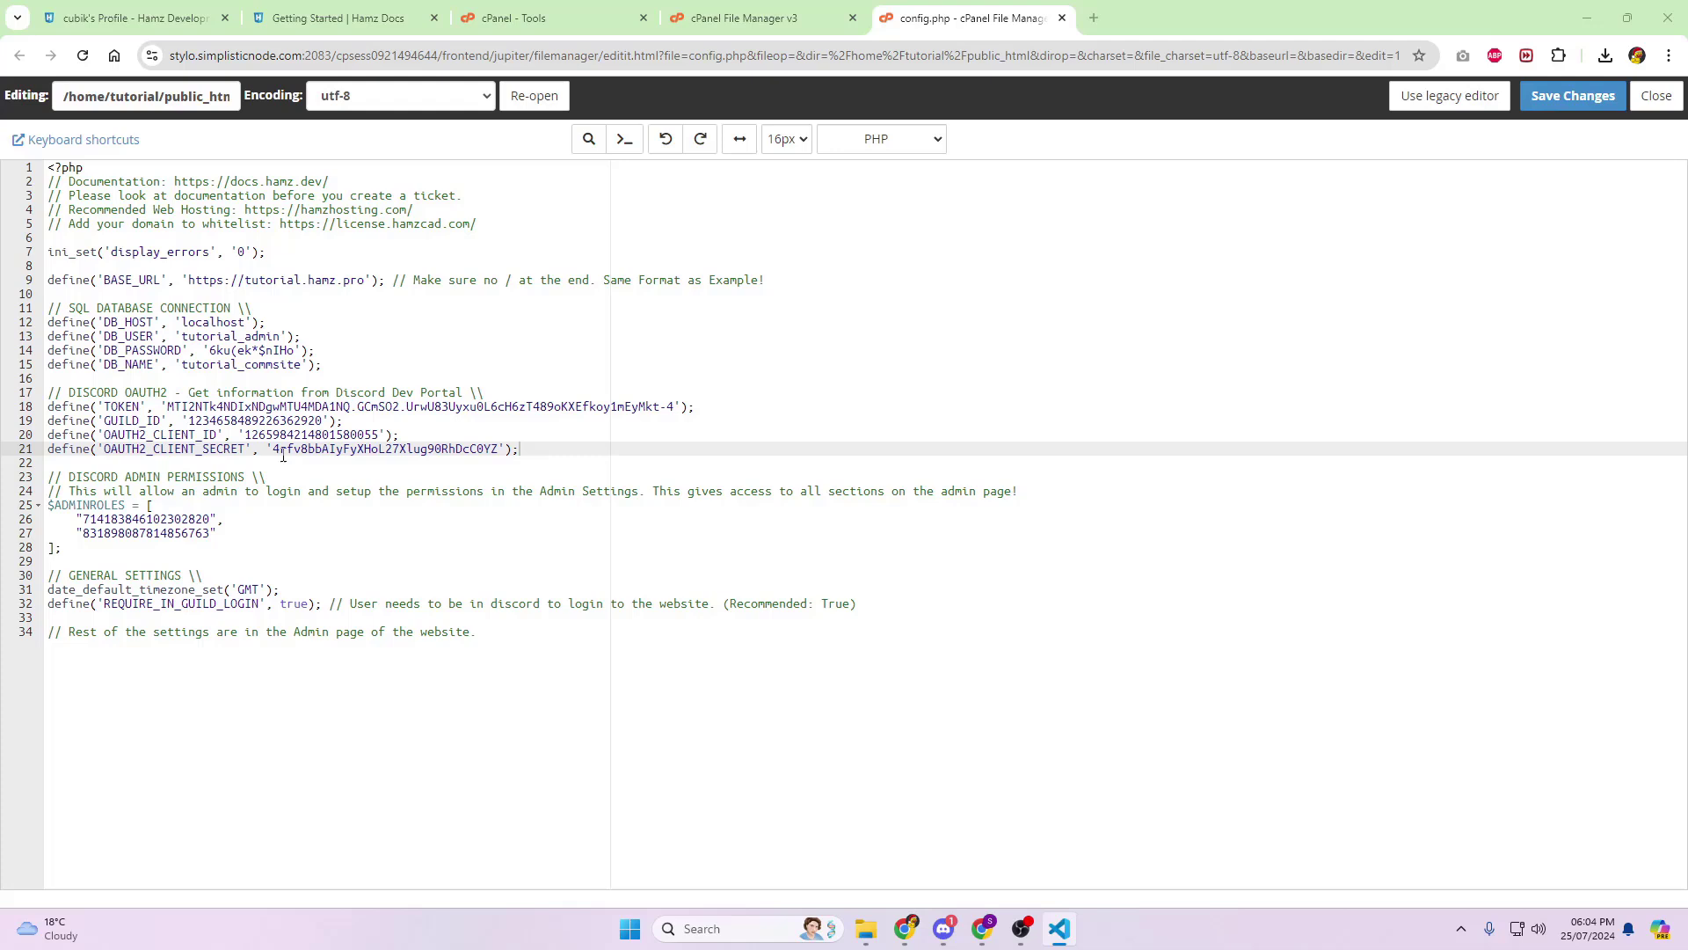
double_click(115, 519)
key("ctrl+v")
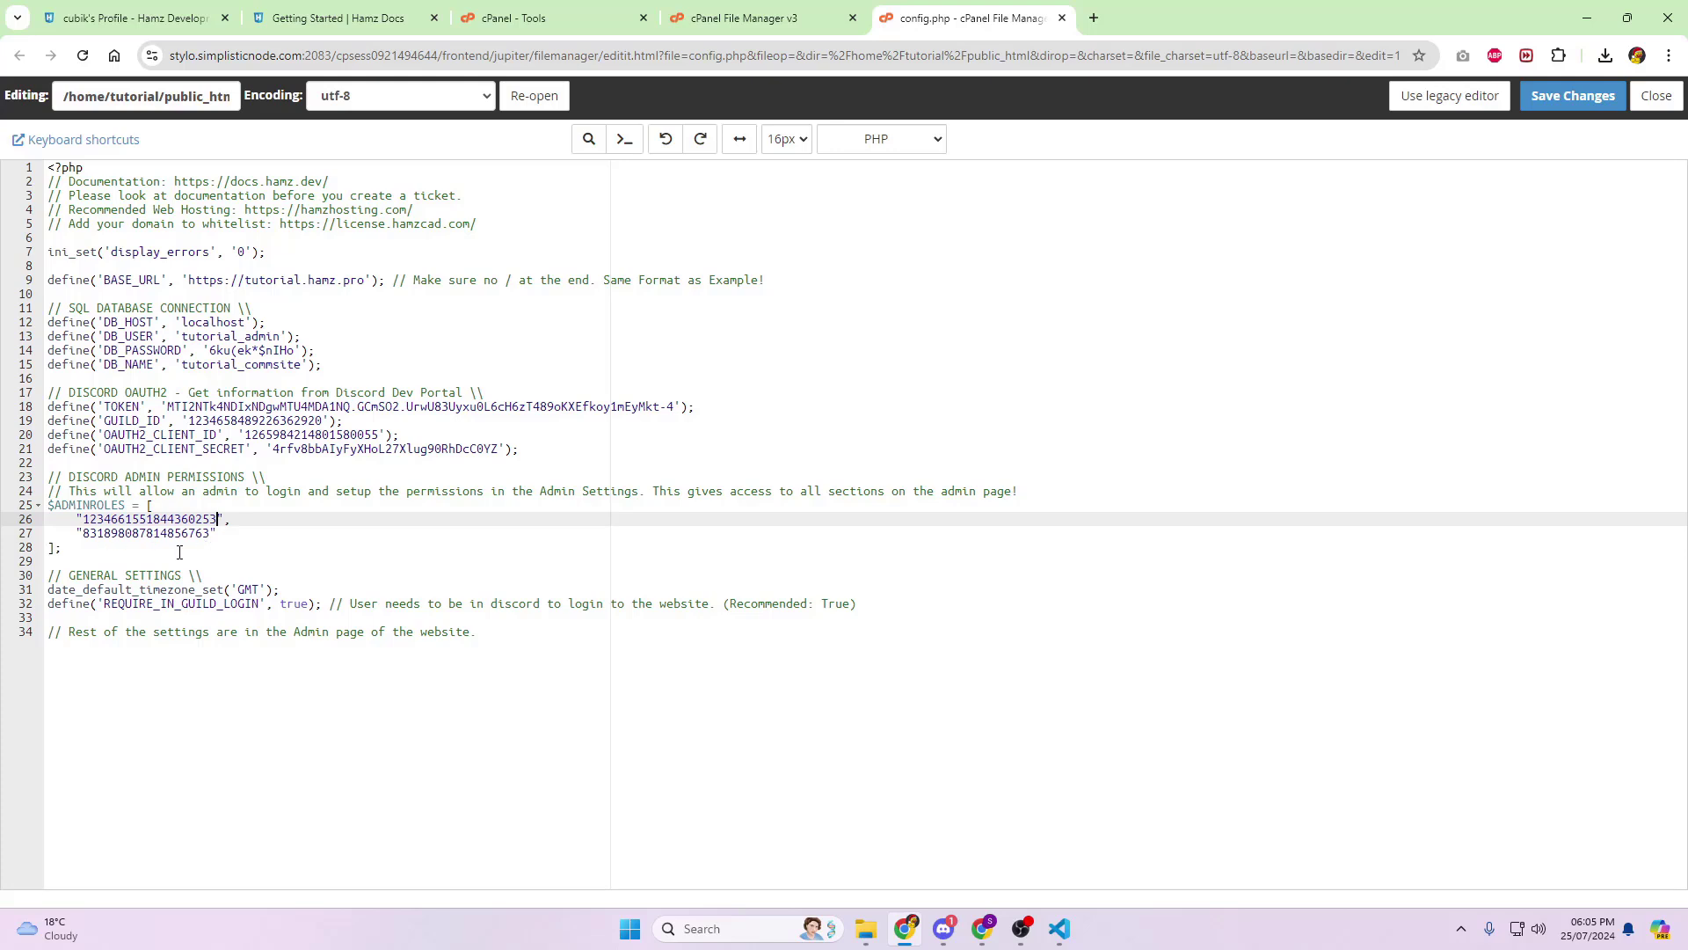
left_click_drag(86, 534, 211, 534)
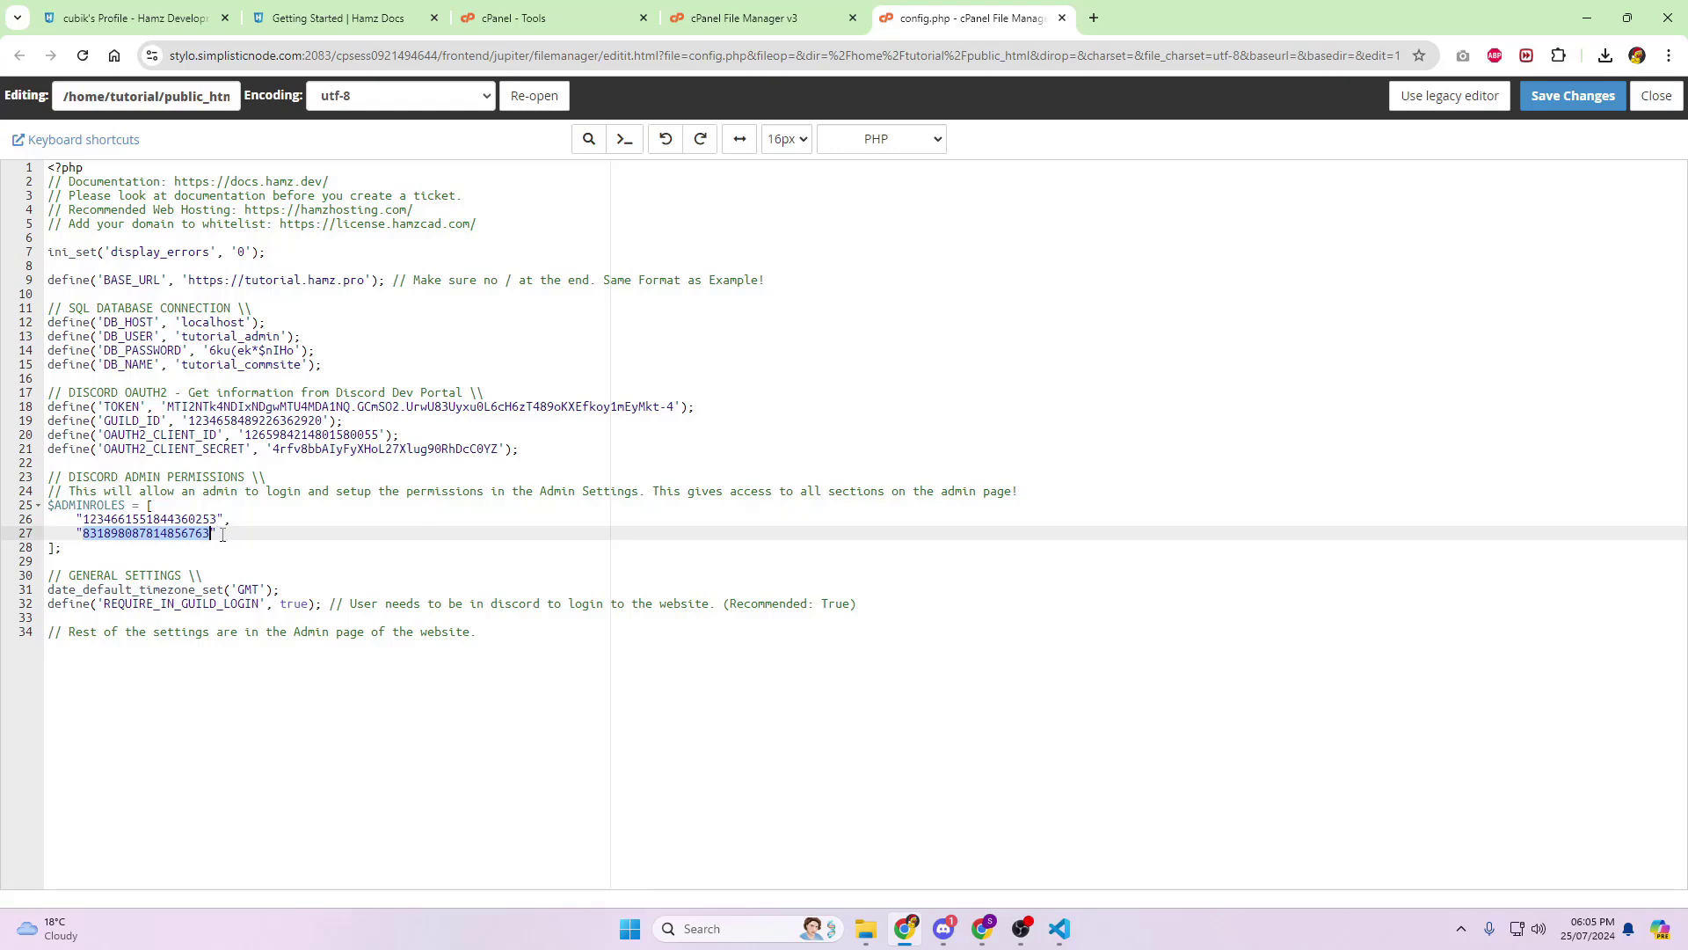
left_click(222, 533)
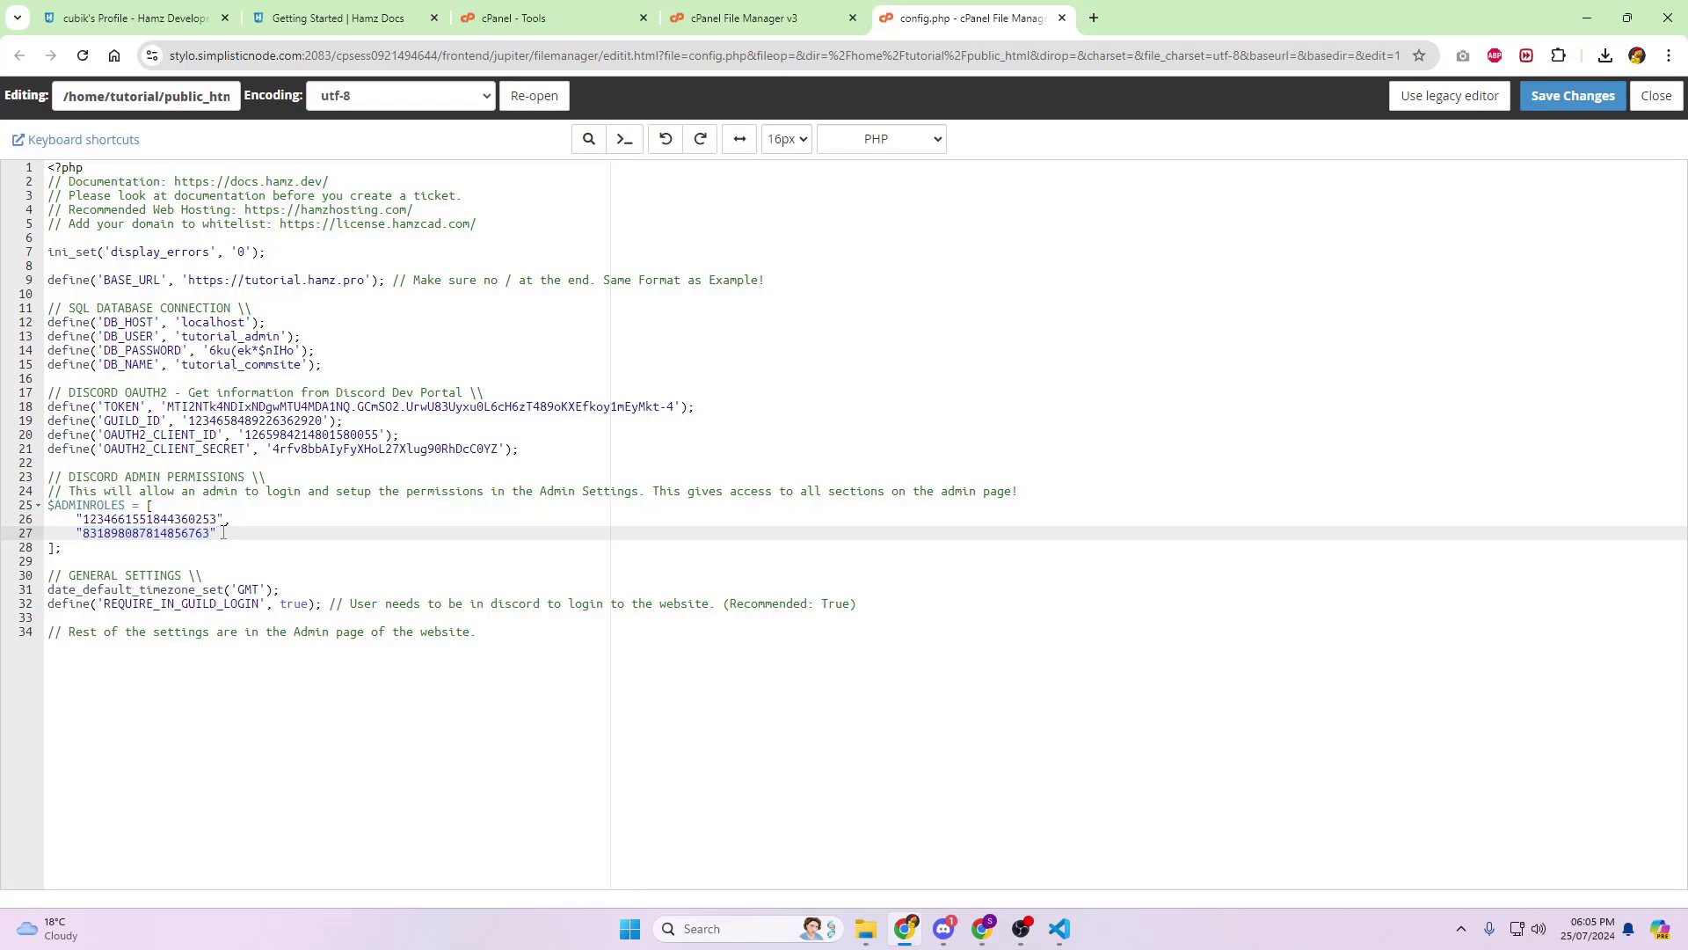
key("Return")
type("\"")
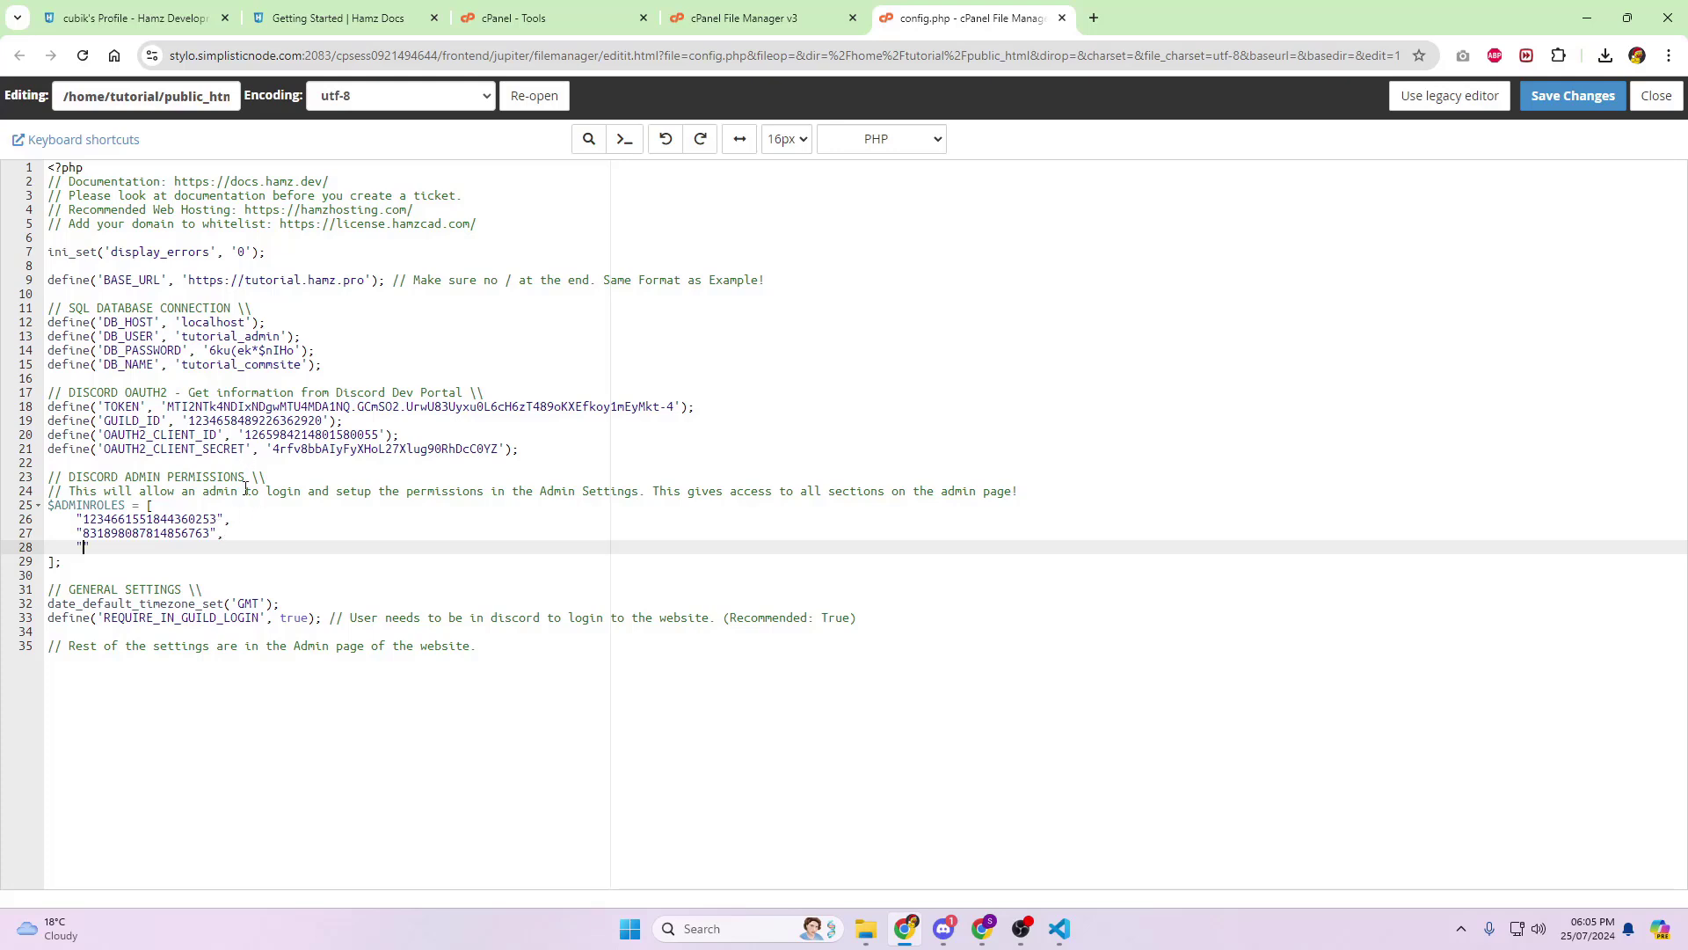
key("ctrl+v")
key("shift+Home")
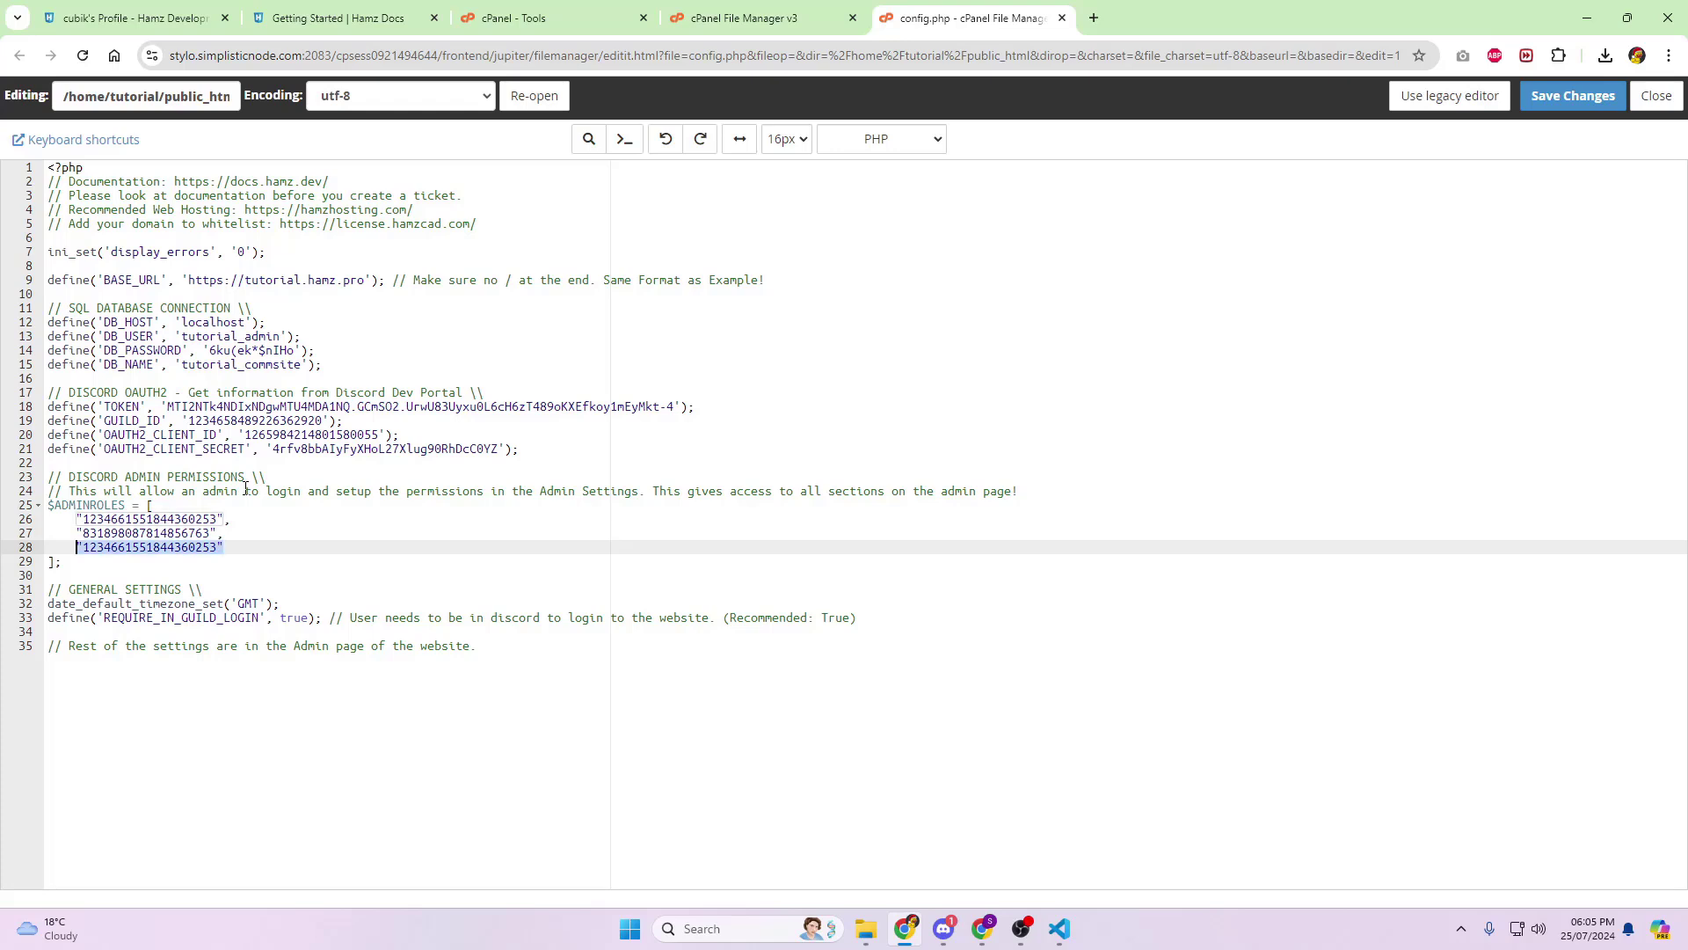
key("BackSpace")
key("BackSpace")
key("BackSpace")
key("BackSpace")
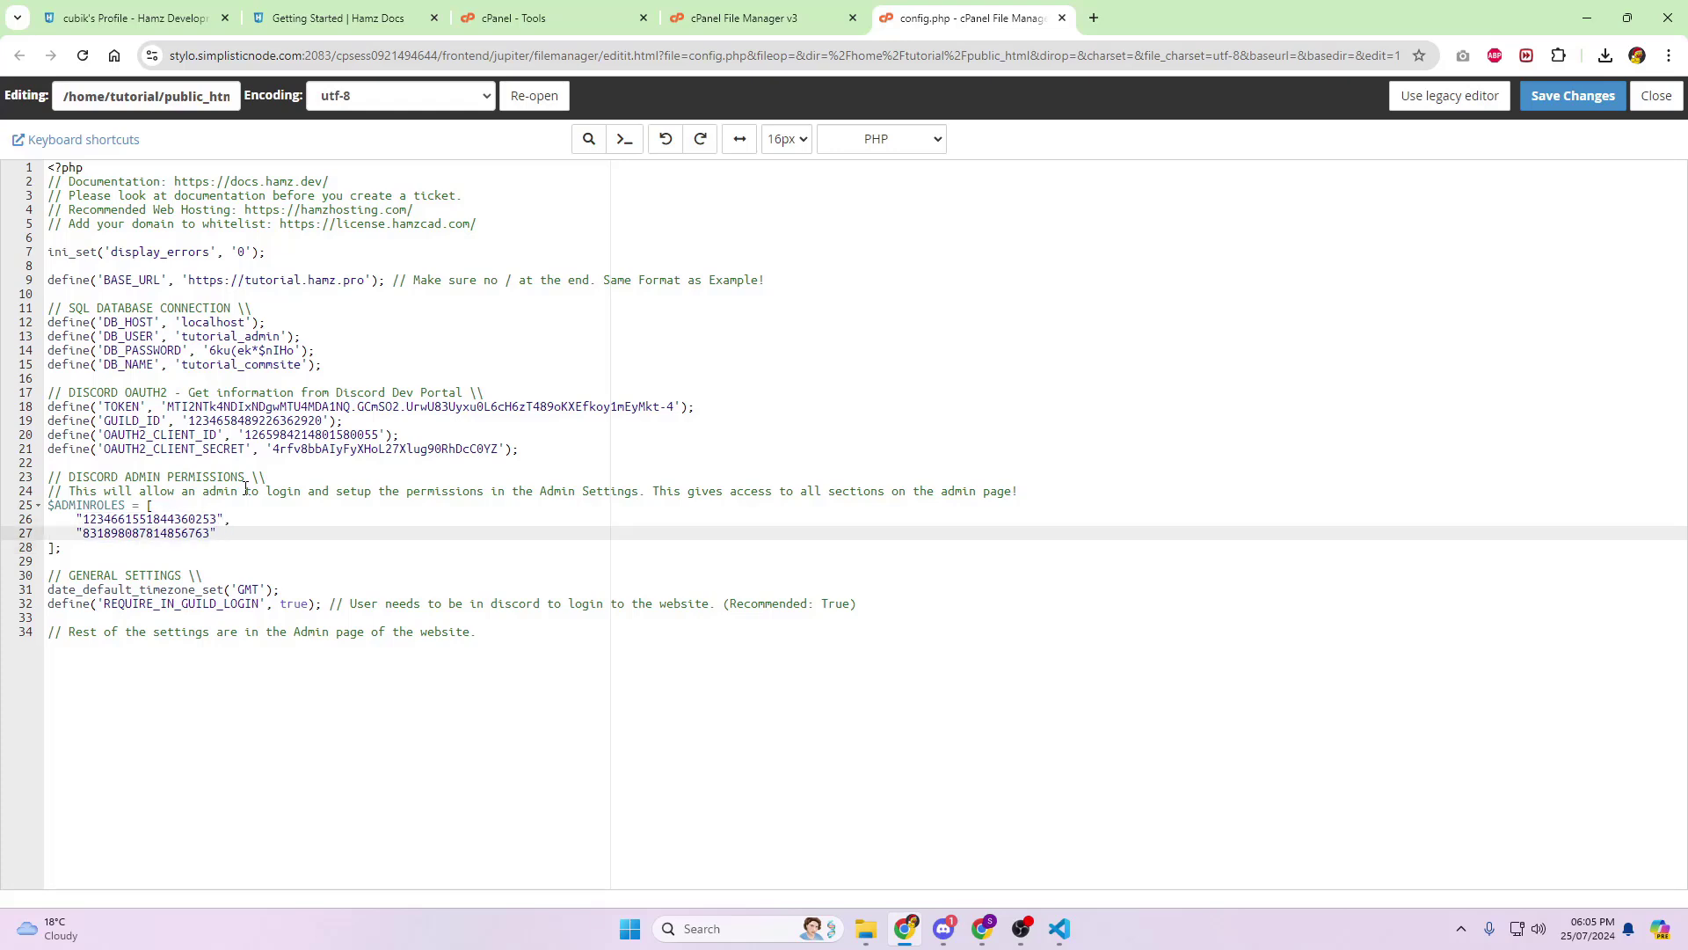
left_click(1570, 95)
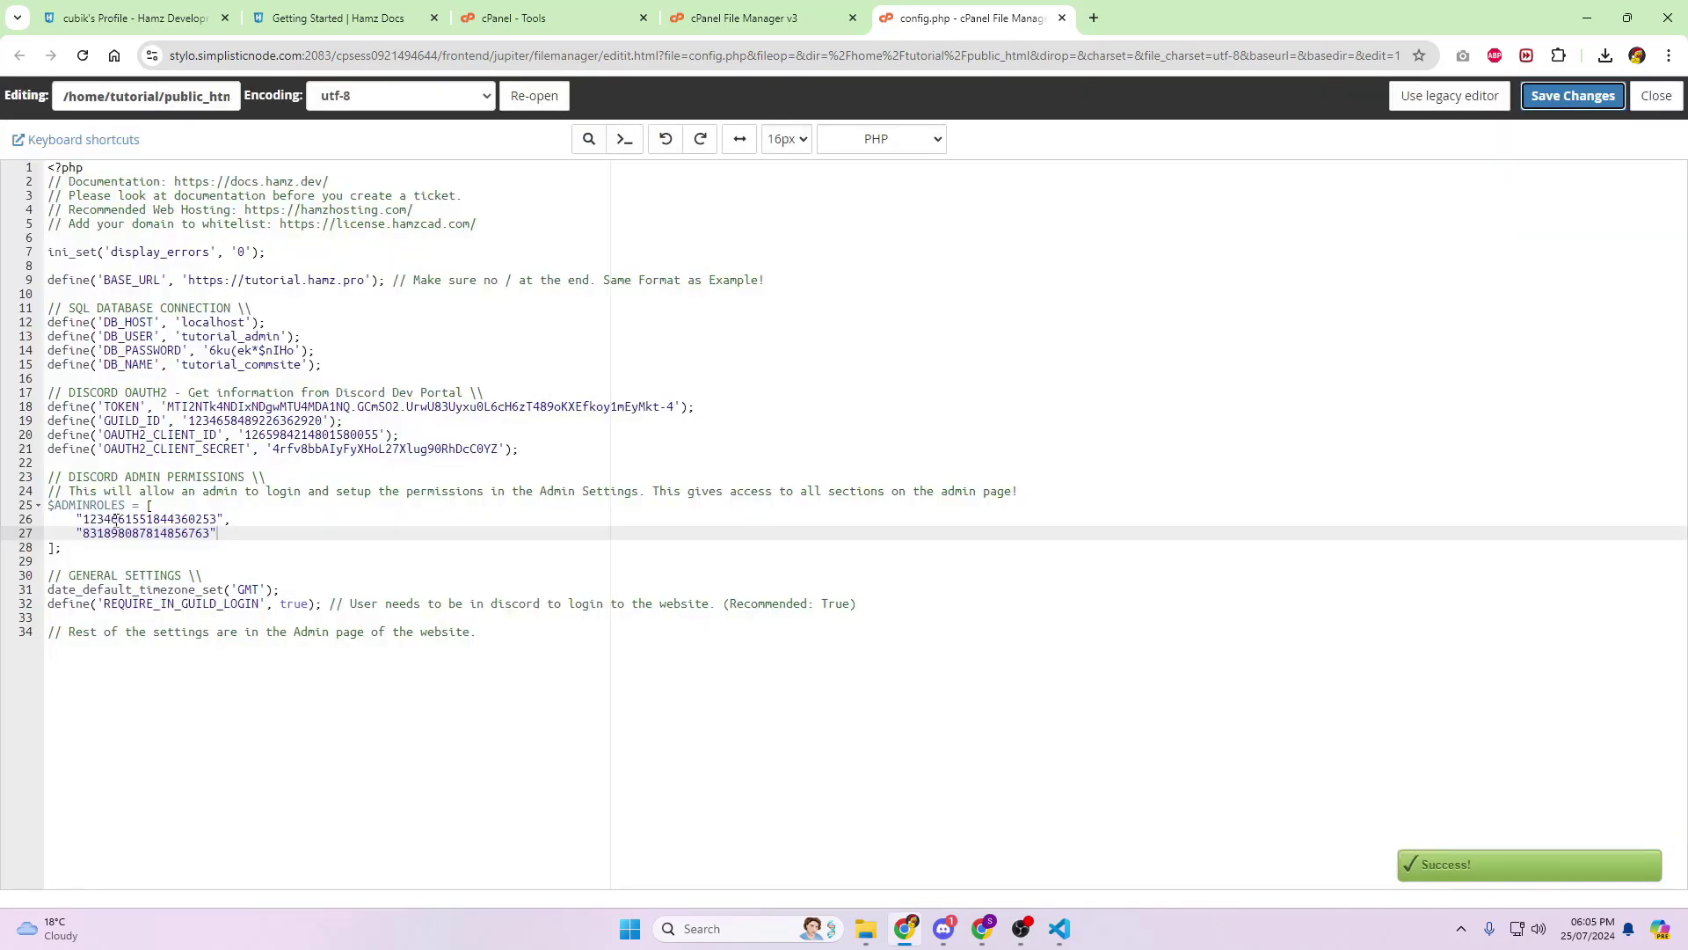
- Delete the second admin role ID and its comma, leaving one role, and save again
left_click_drag(229, 536, 50, 544)
key("BackSpace")
key("BackSpace")
key("BackSpace")
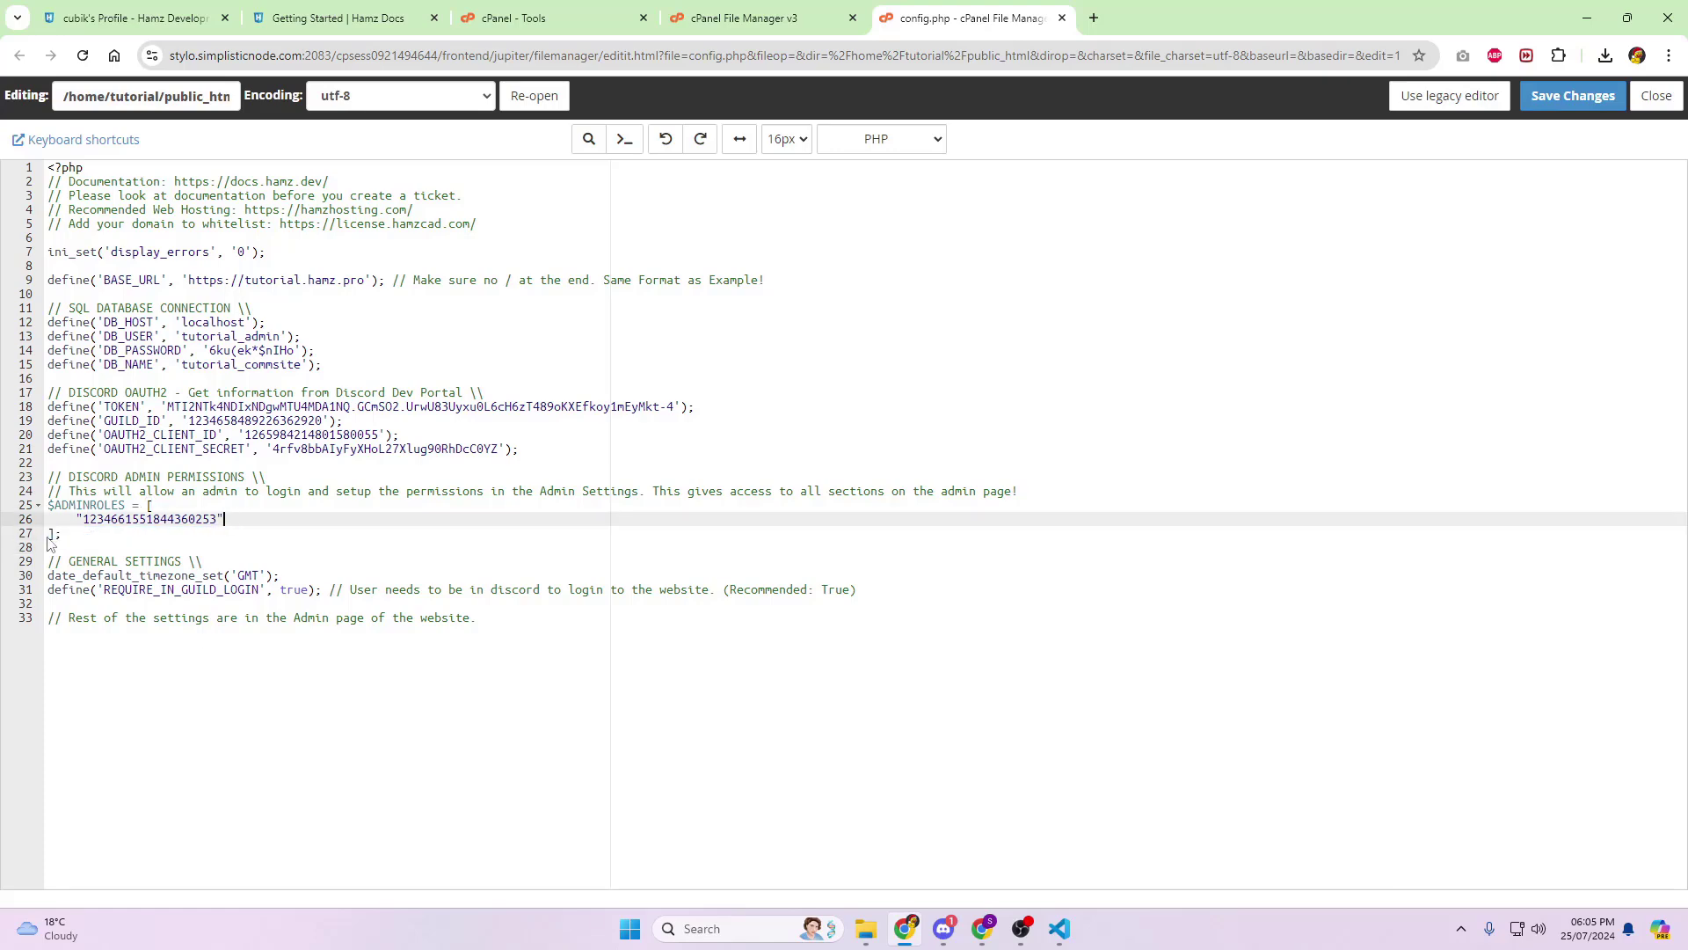
left_click(1572, 99)
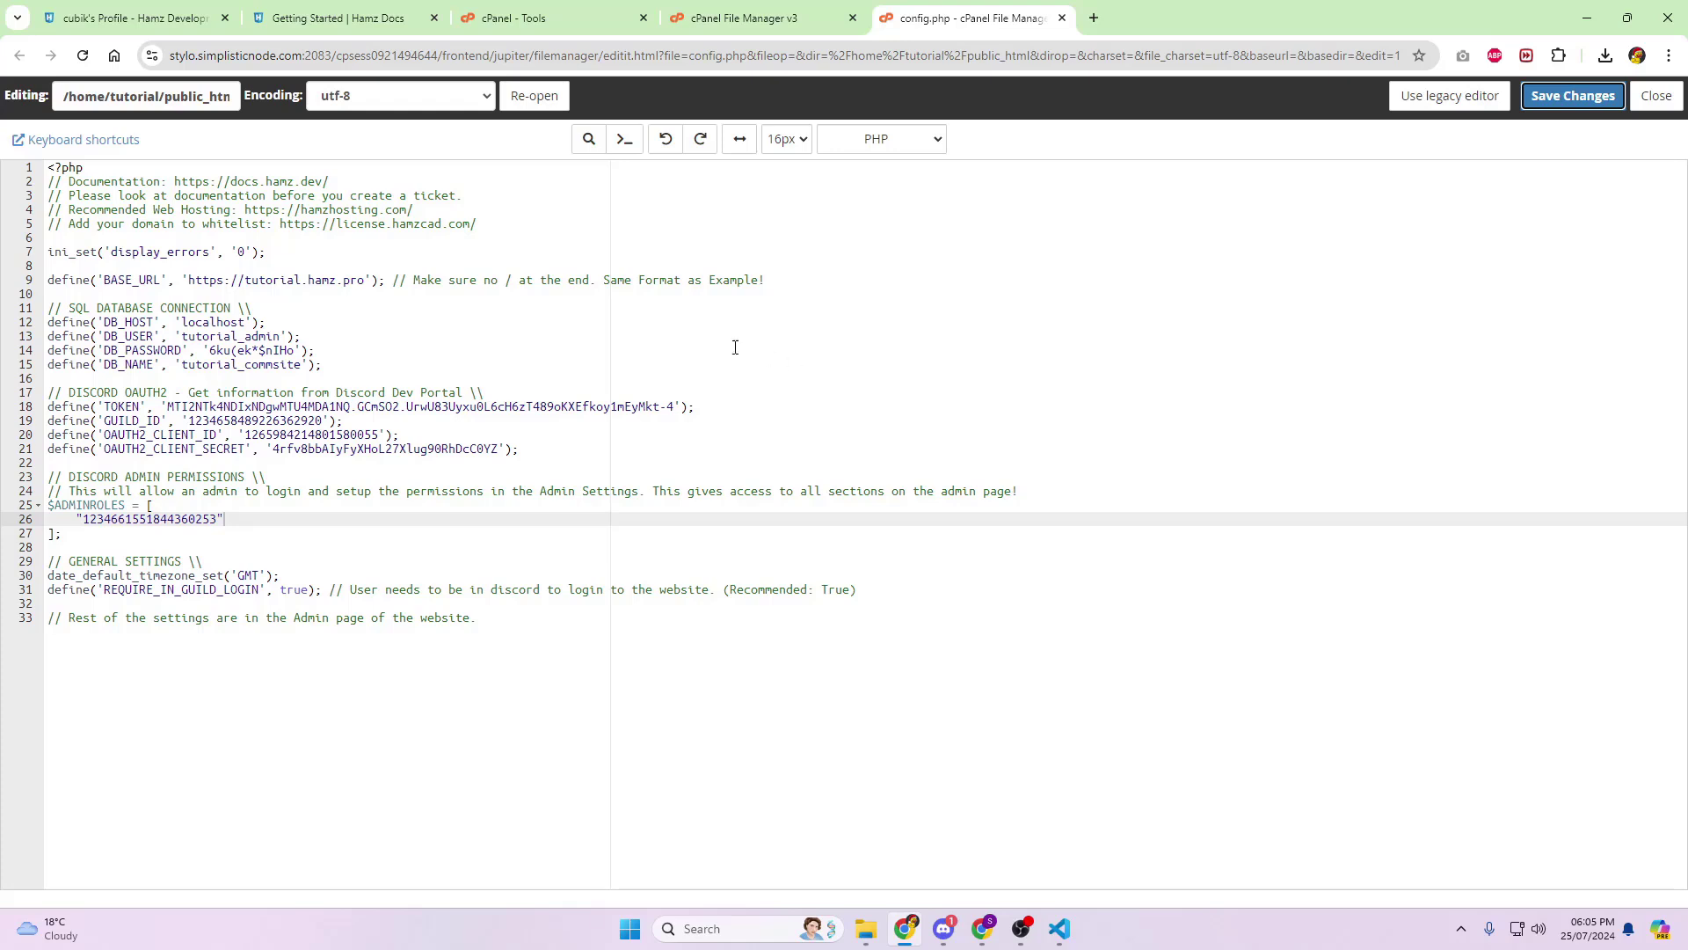
left_click_drag(365, 279, 246, 281)
key("ctrl+c")
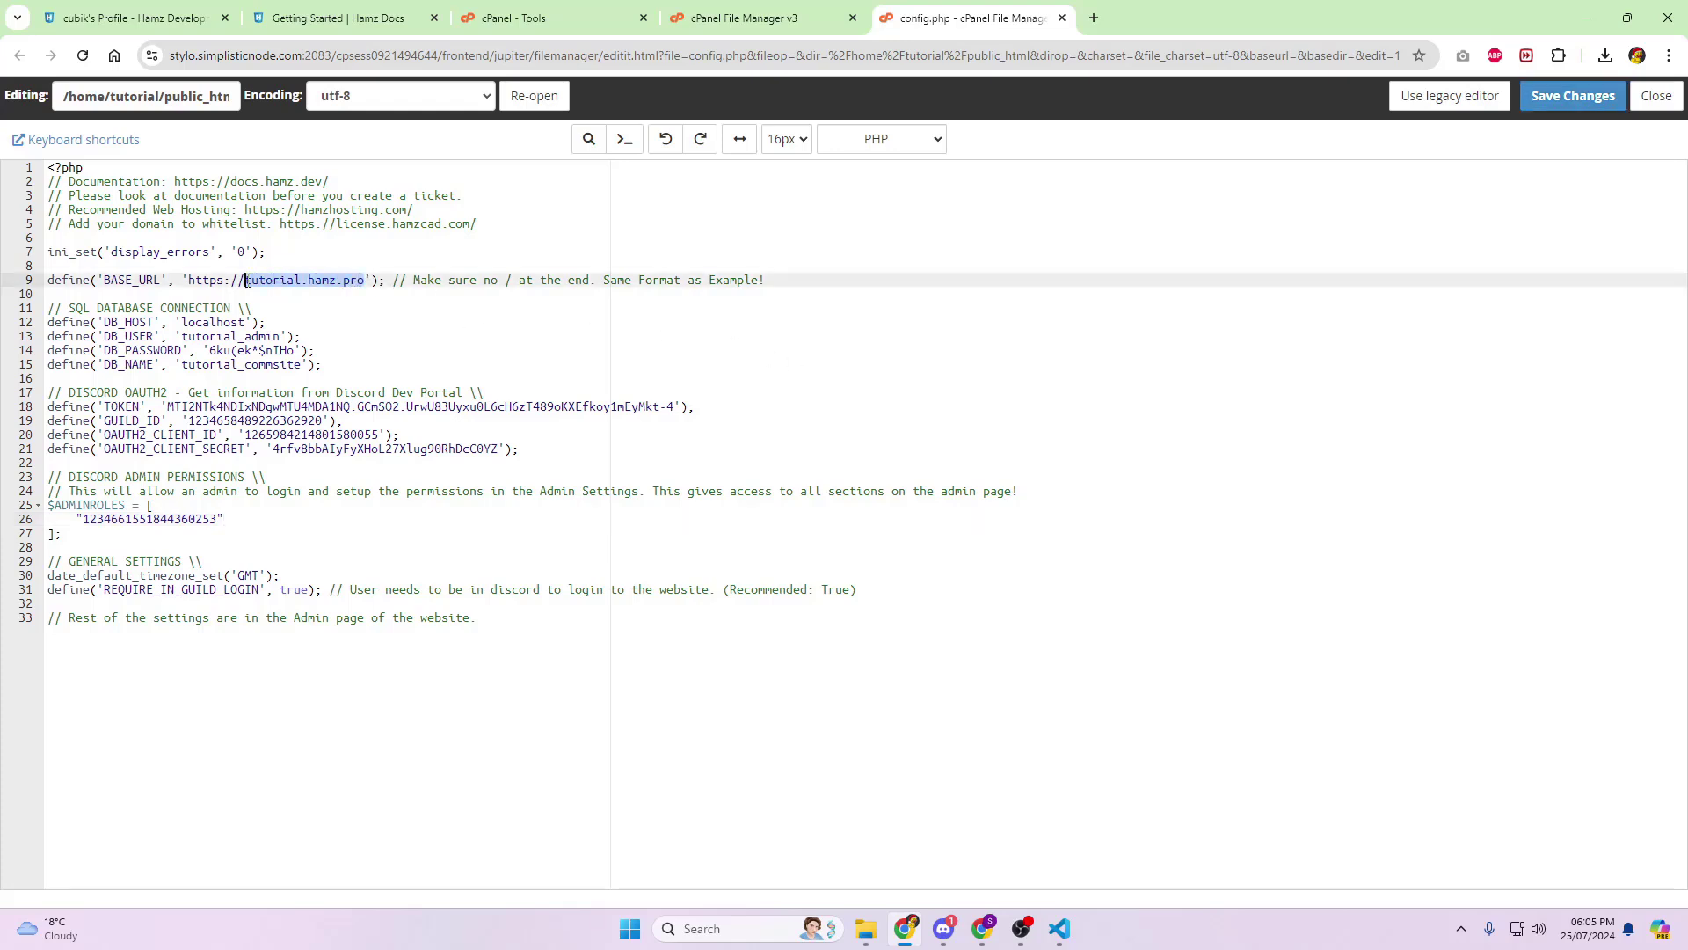
- Sign in to the Hamz License System at license.hamzcad.com with Discord
left_click(1094, 20)
type("lice")
key("Return")
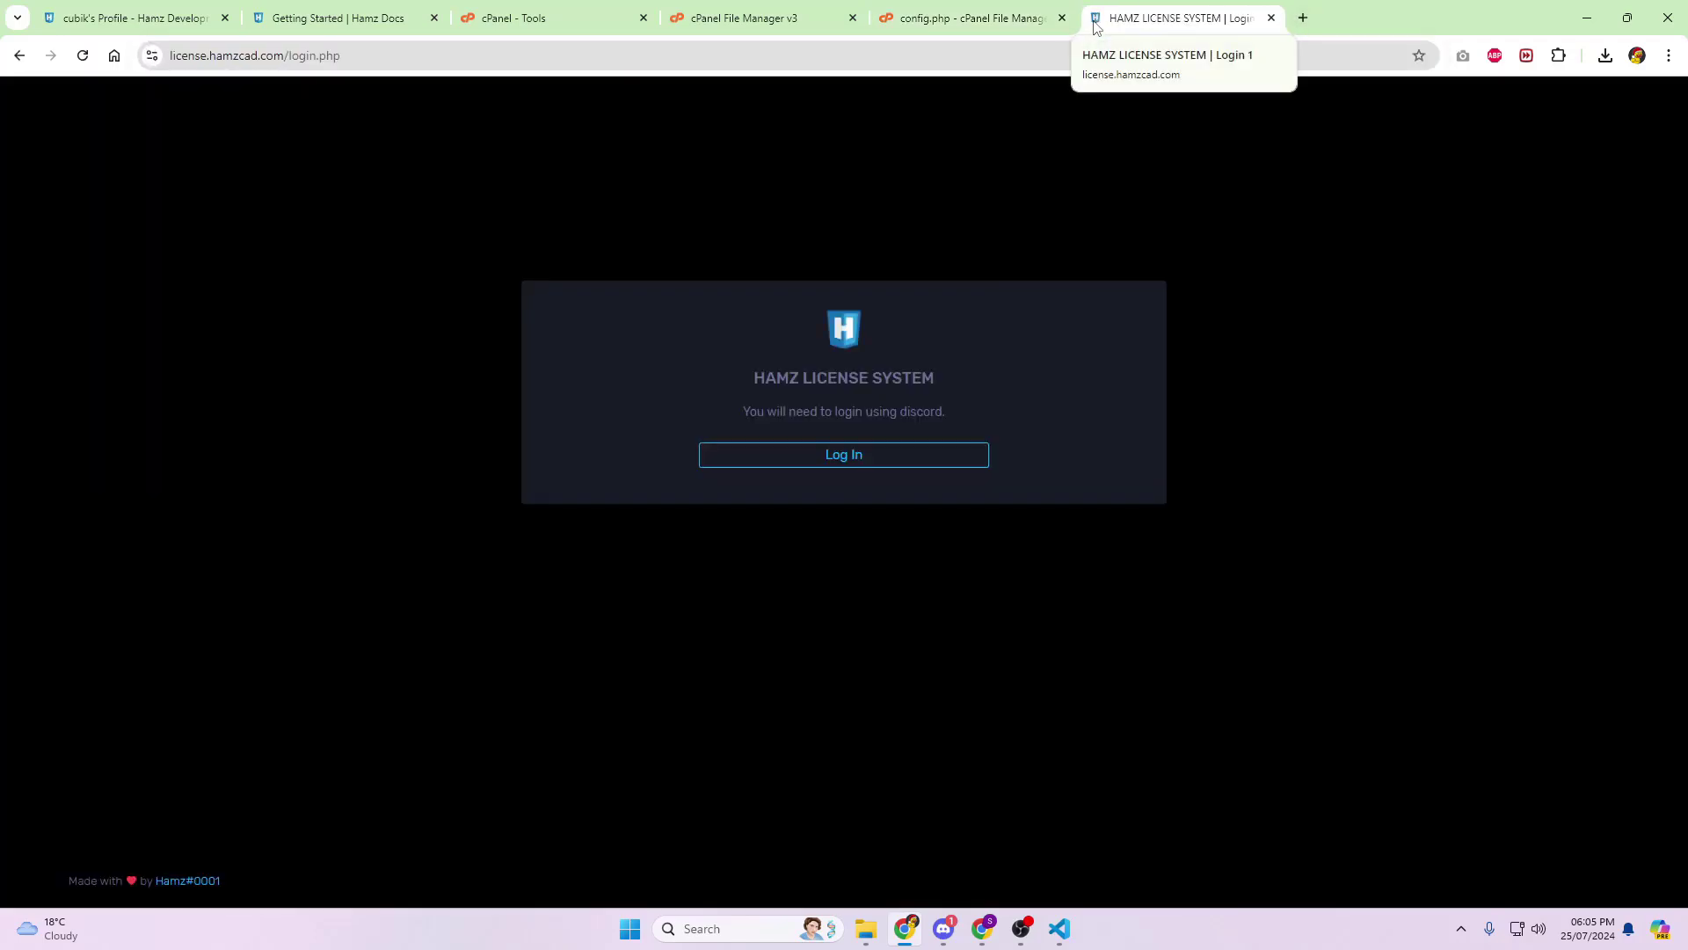
left_click(938, 456)
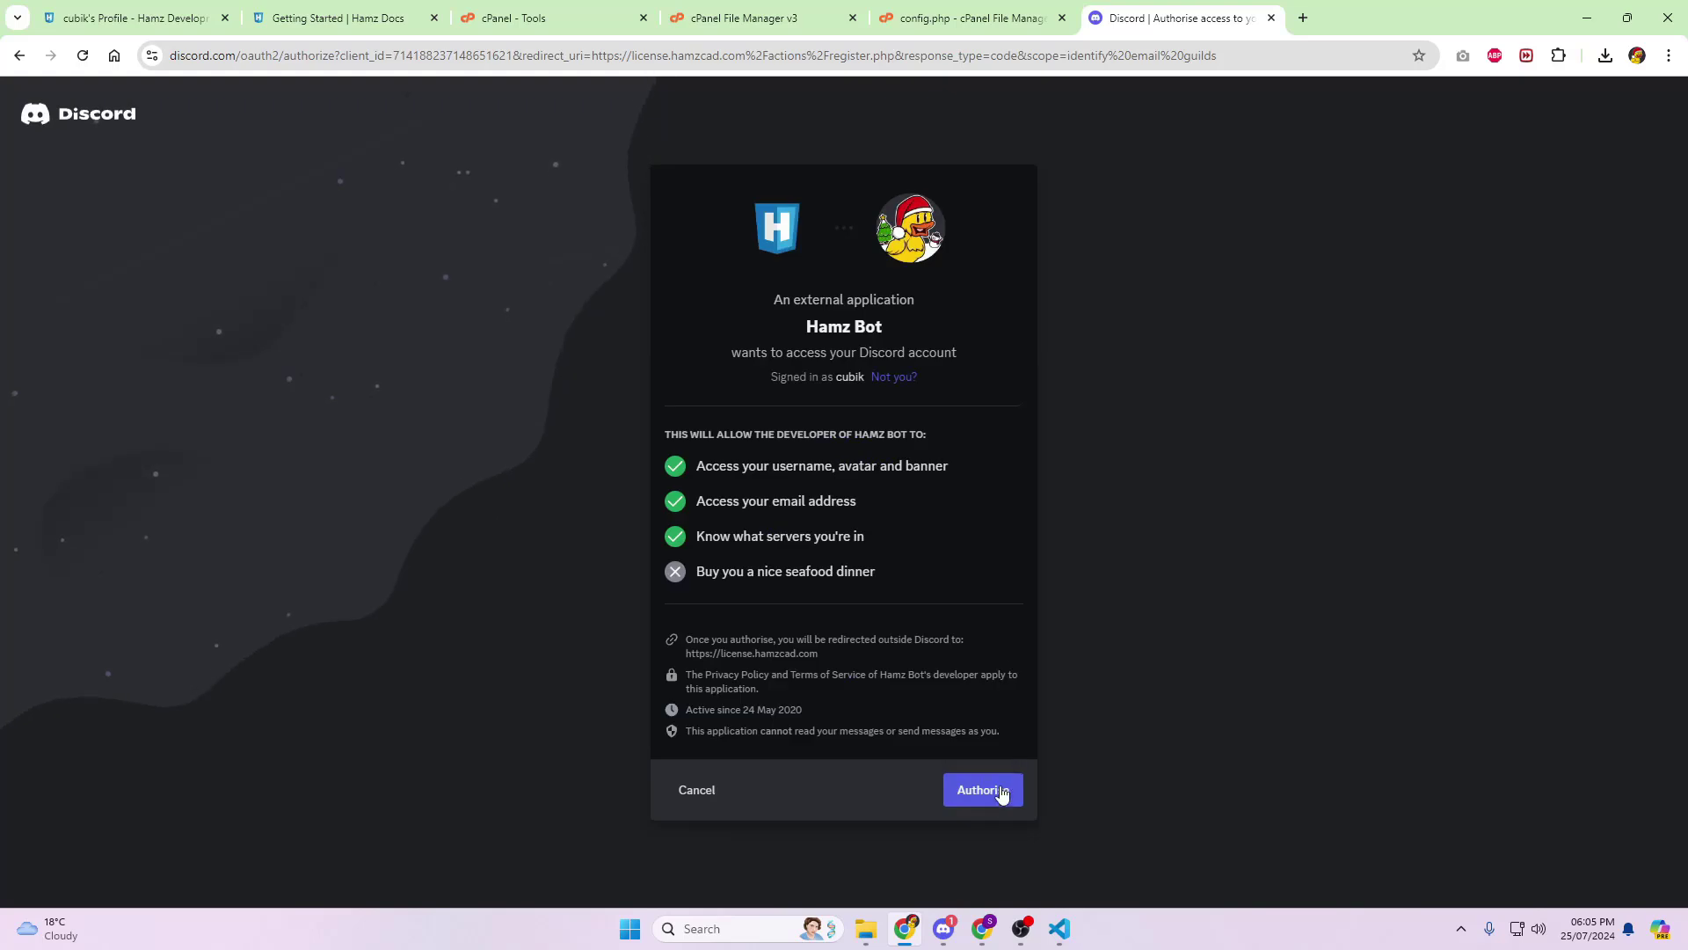
left_click(997, 793)
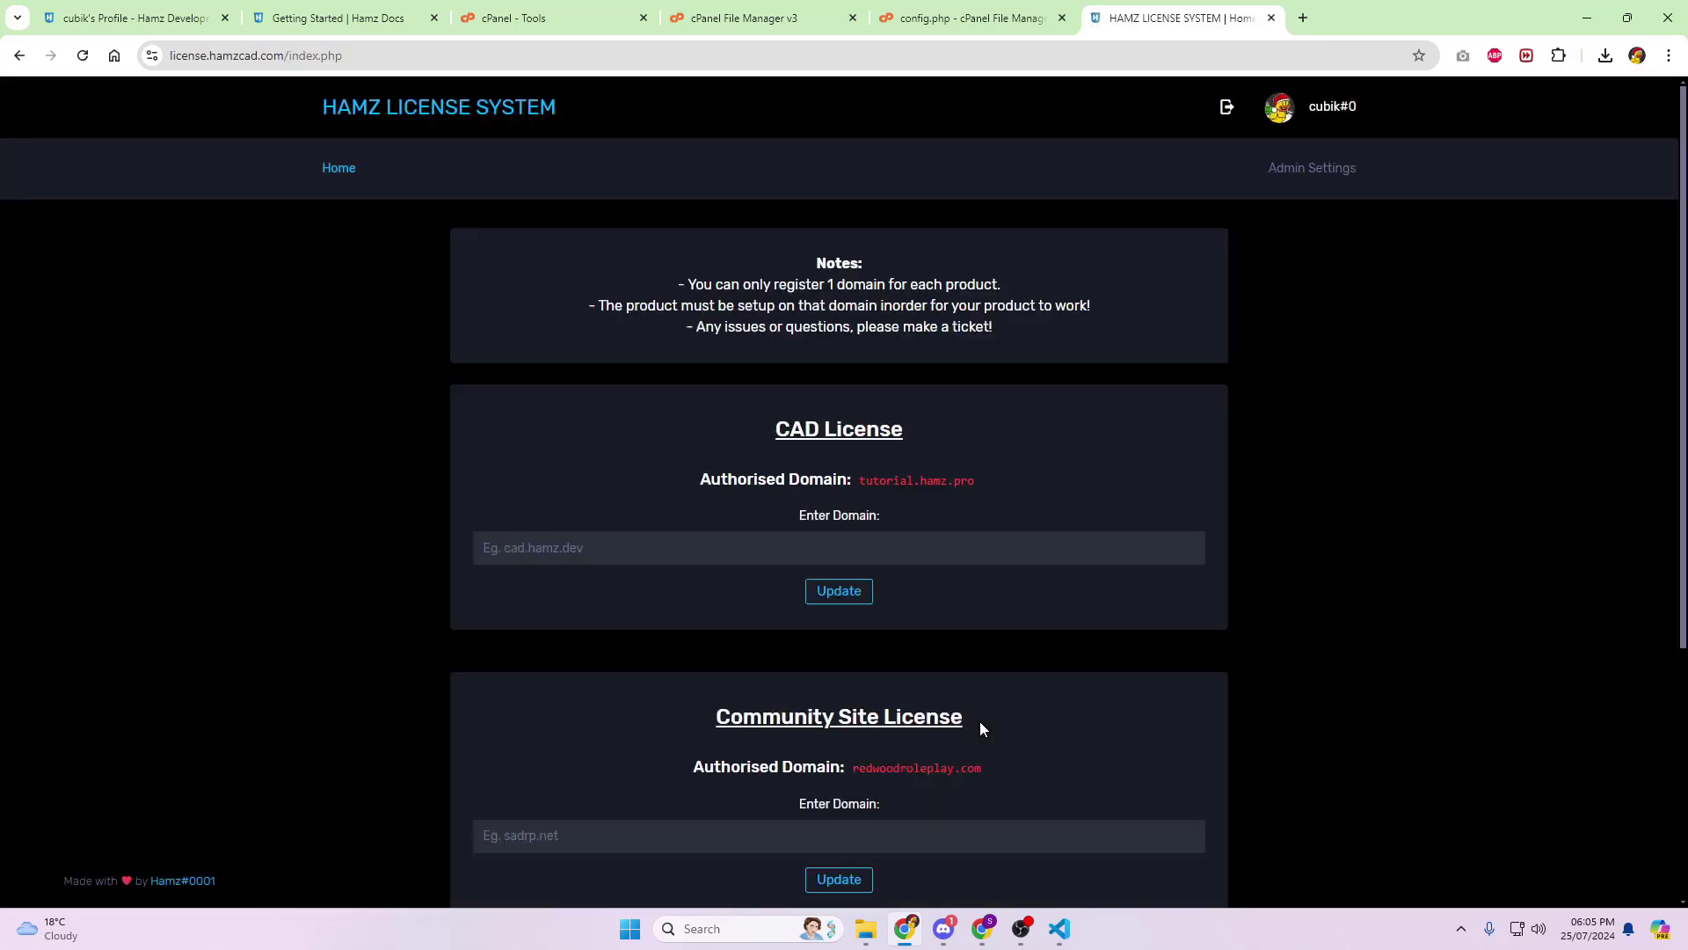
- Set and save the Community Site licence domain to tutorial.hamz.pro
scroll(980, 728, "down", 4)
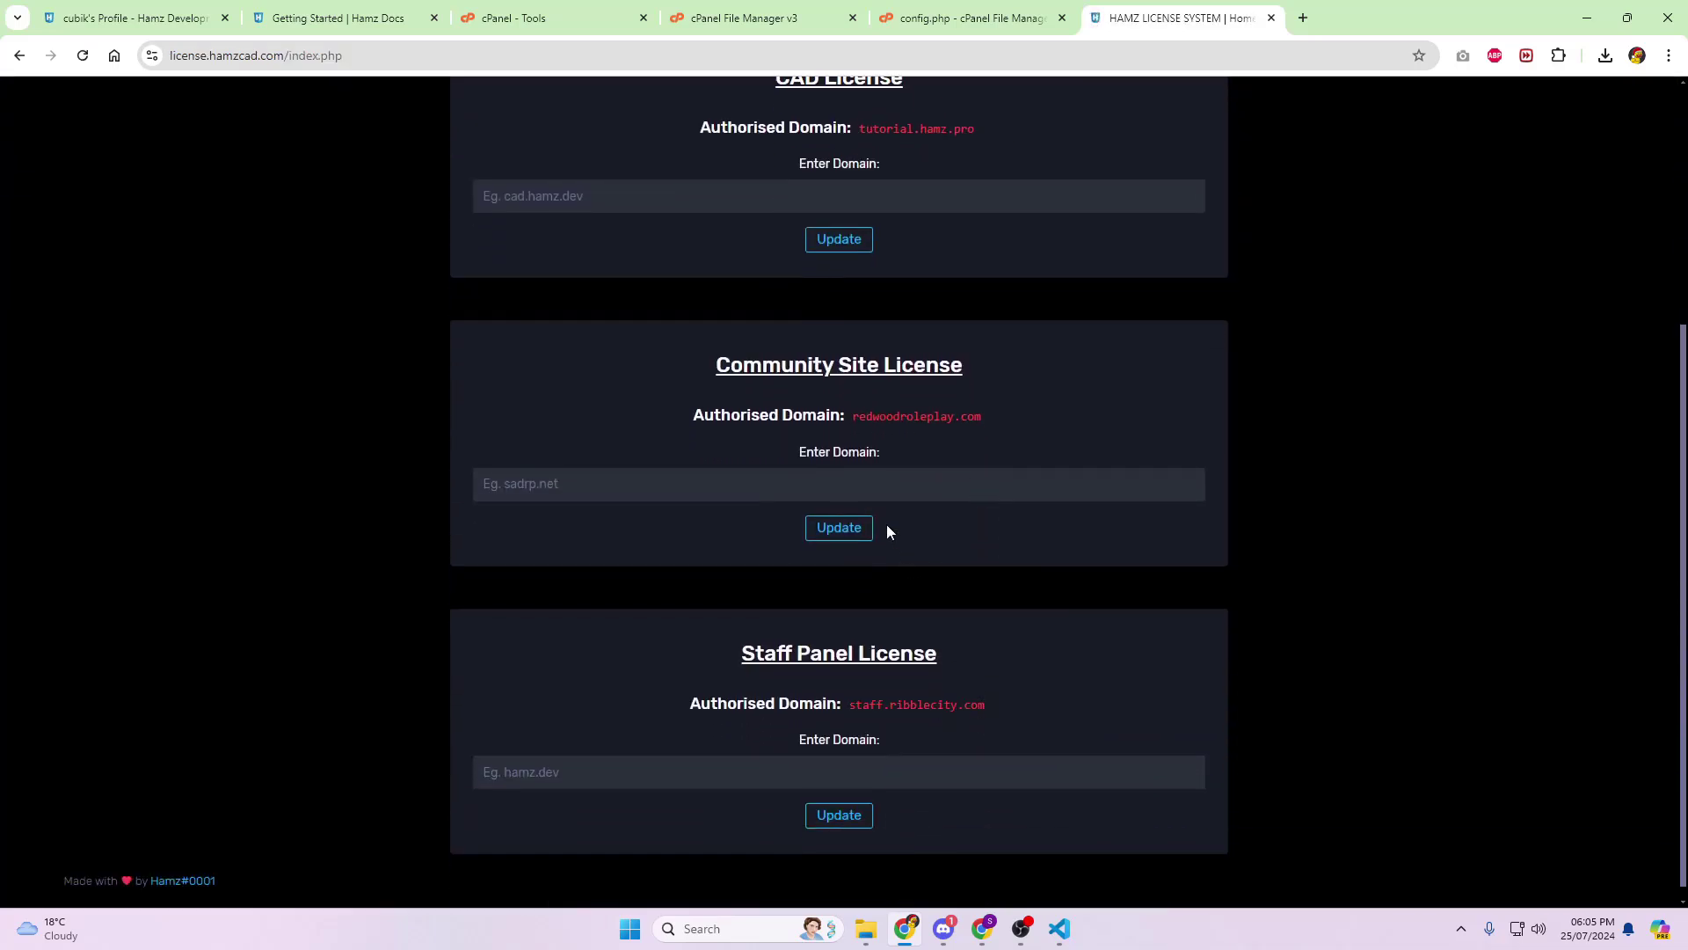
left_click(871, 482)
key("ctrl+v")
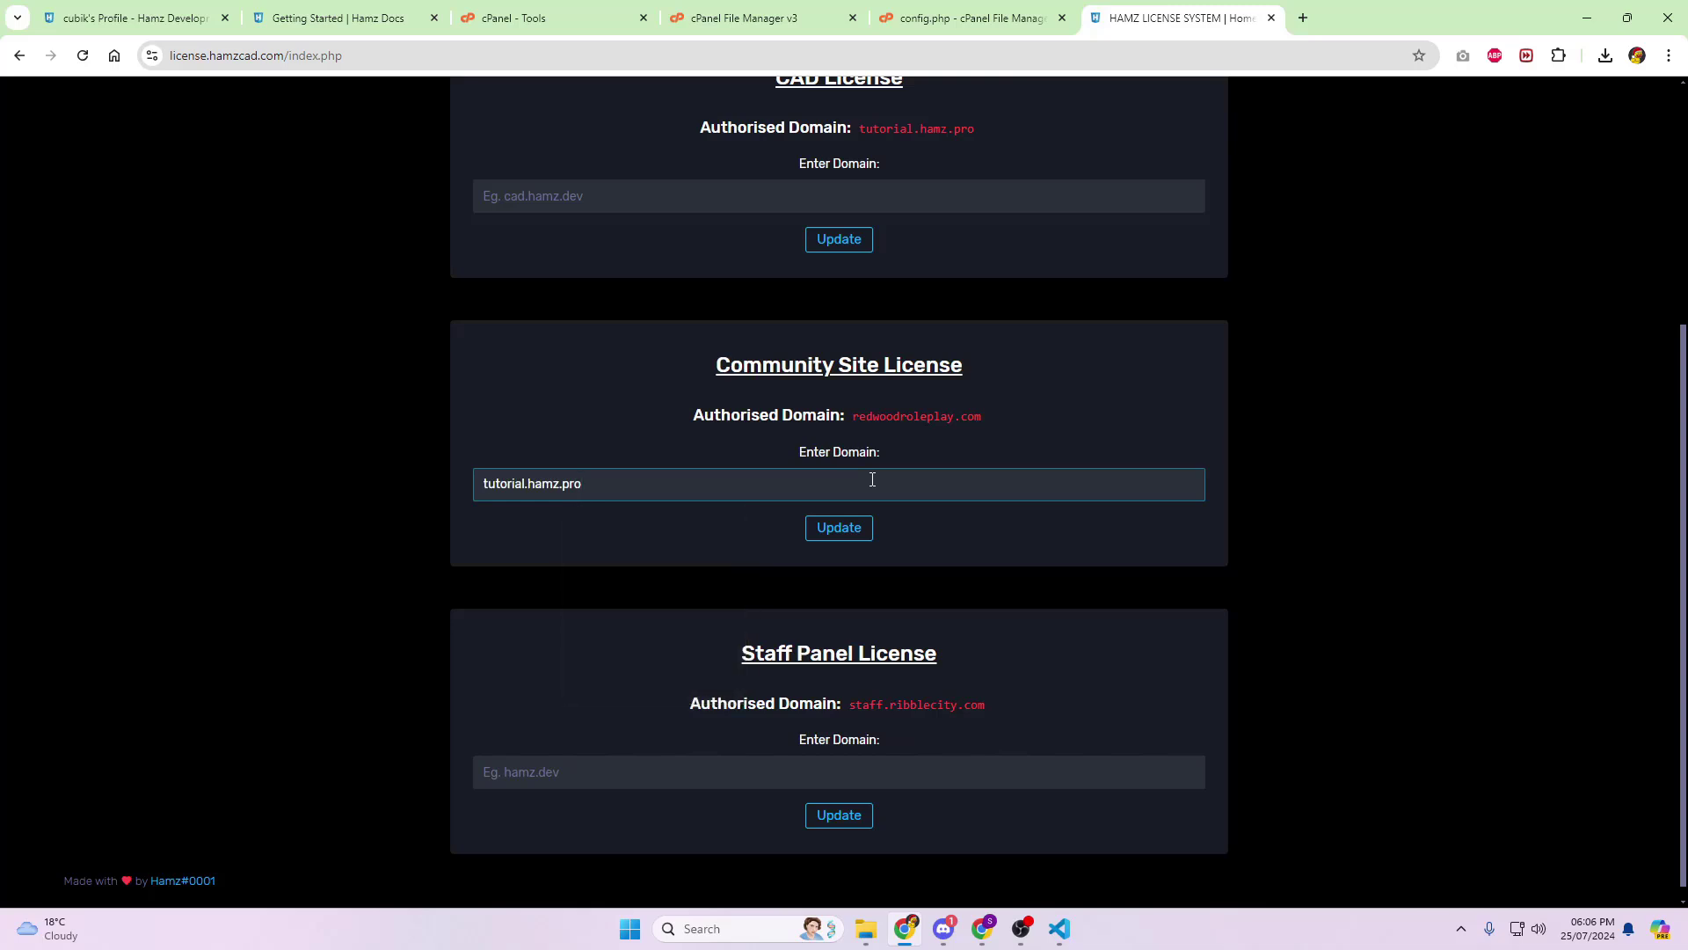
left_click(838, 529)
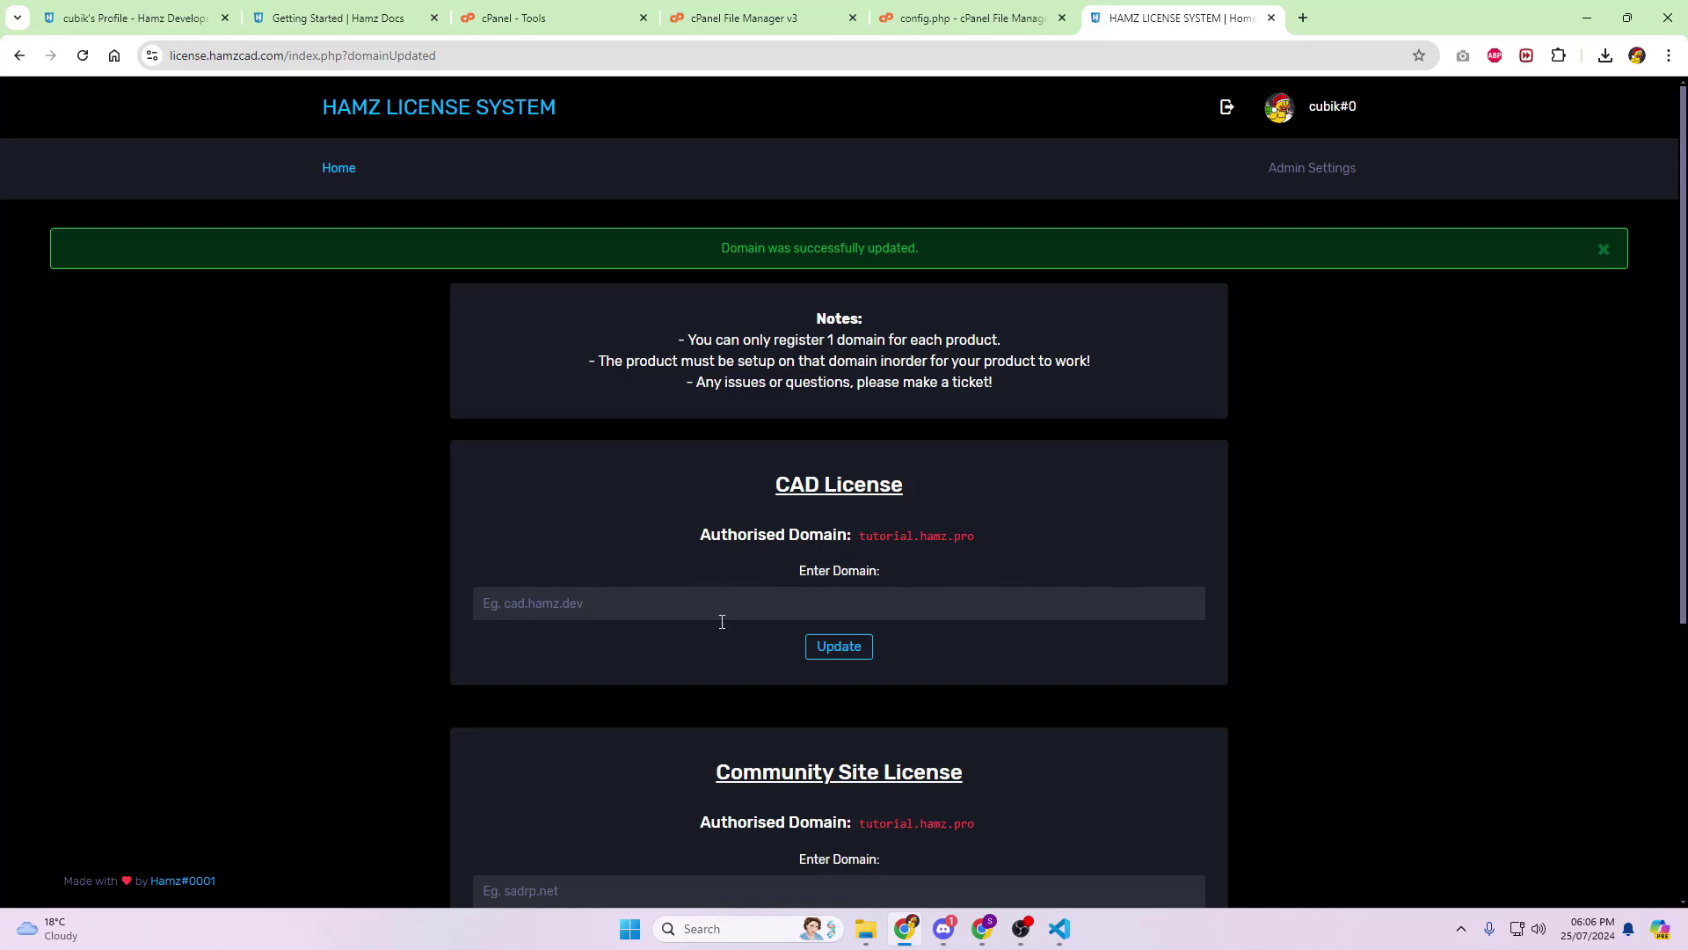
left_click(659, 609)
type("https://tutorial.hamz.pro/")
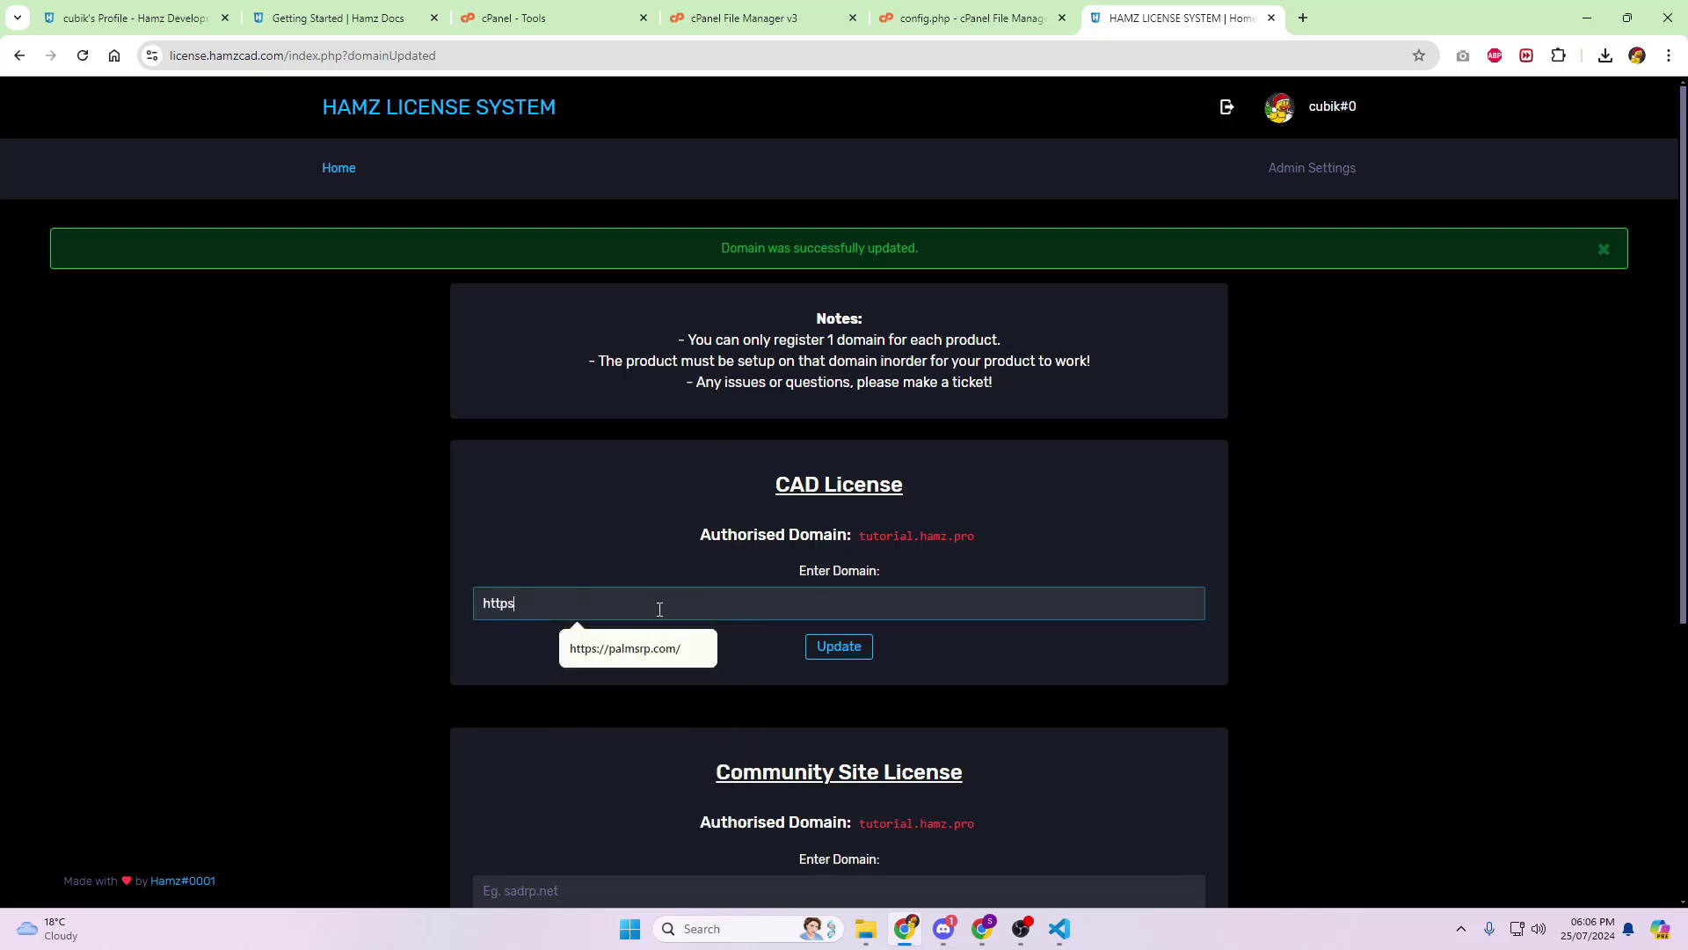
left_click(811, 644)
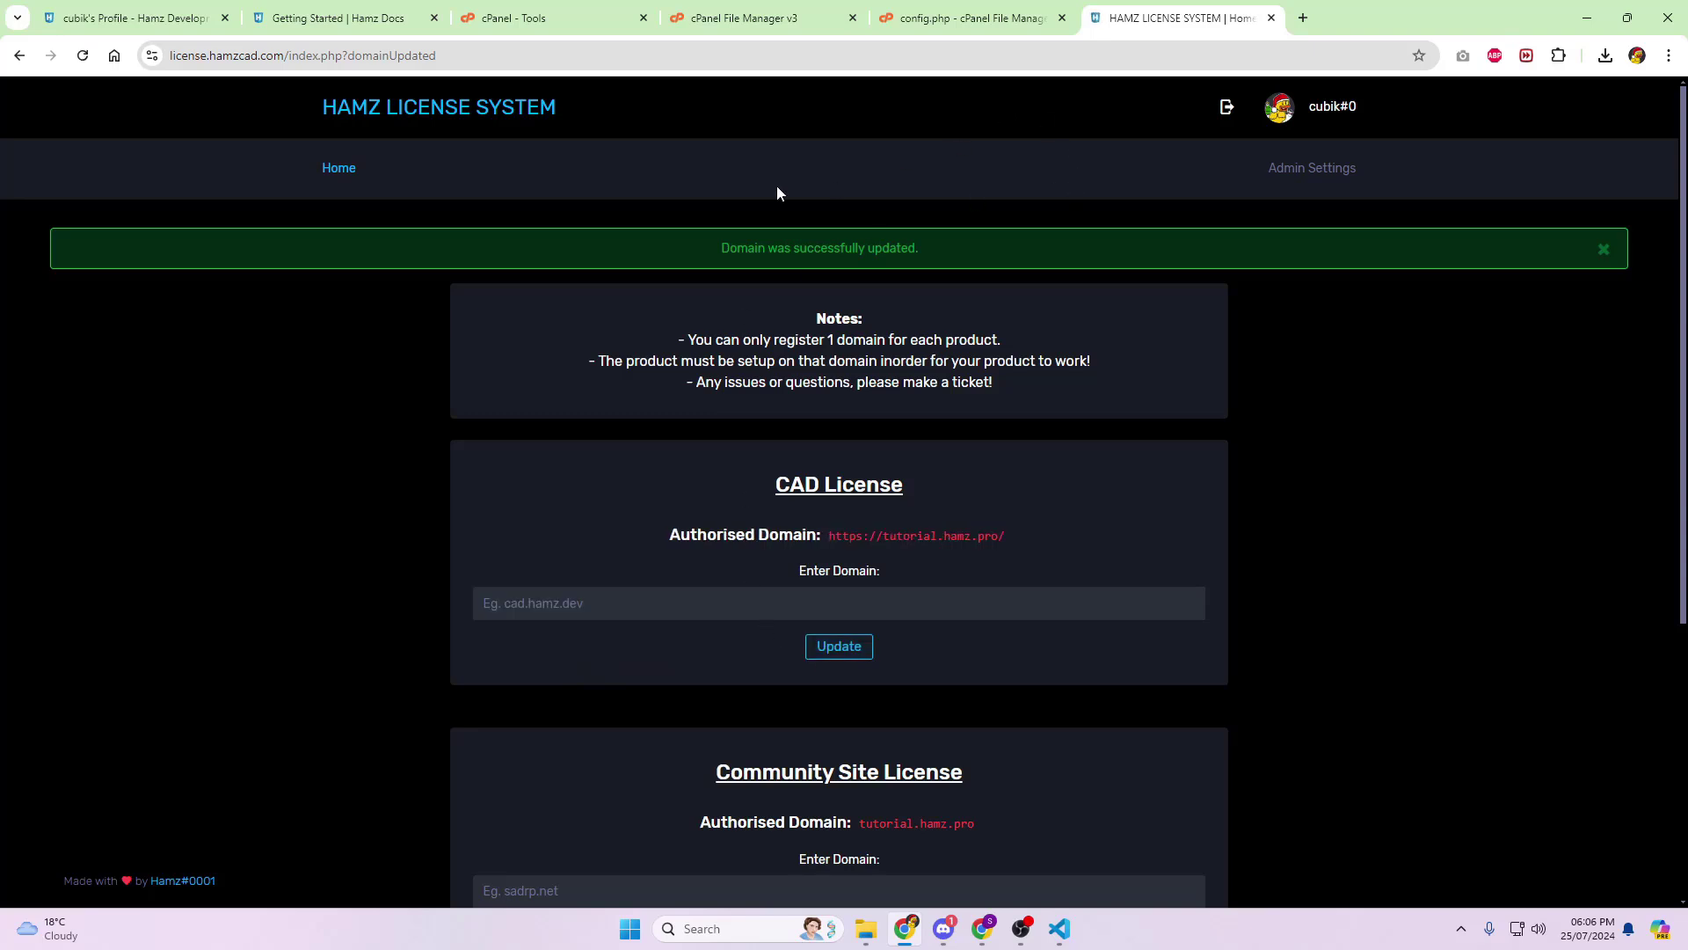
left_click(468, 56)
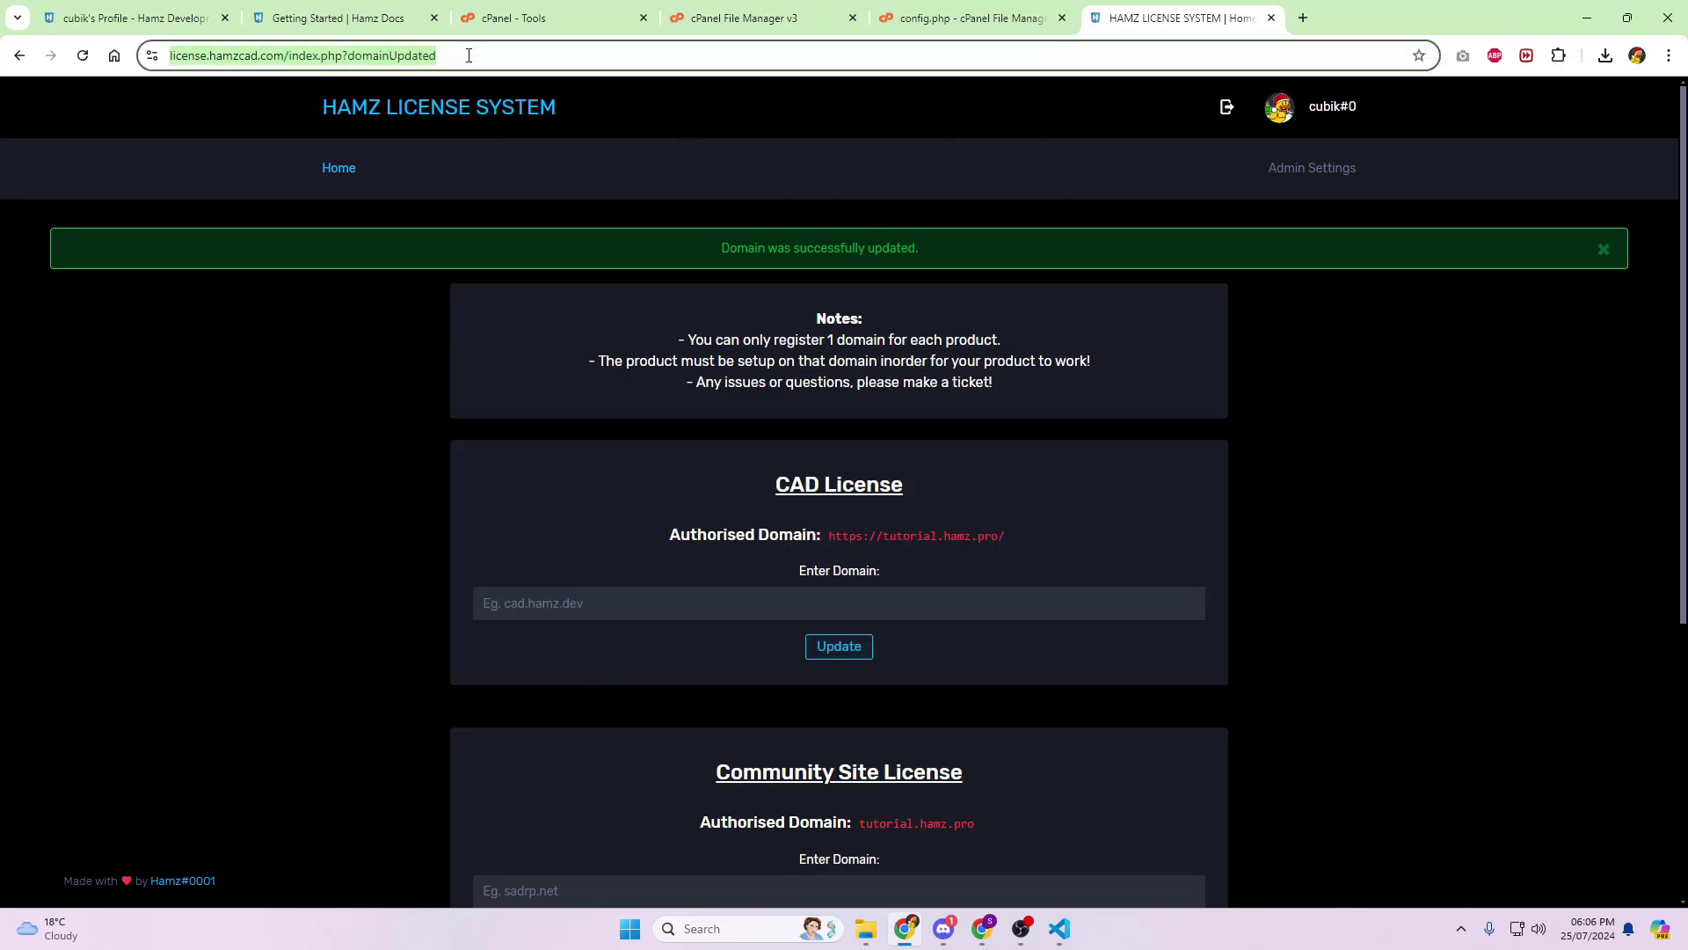
key("ctrl+c")
left_click(751, 603)
key("ctrl+v")
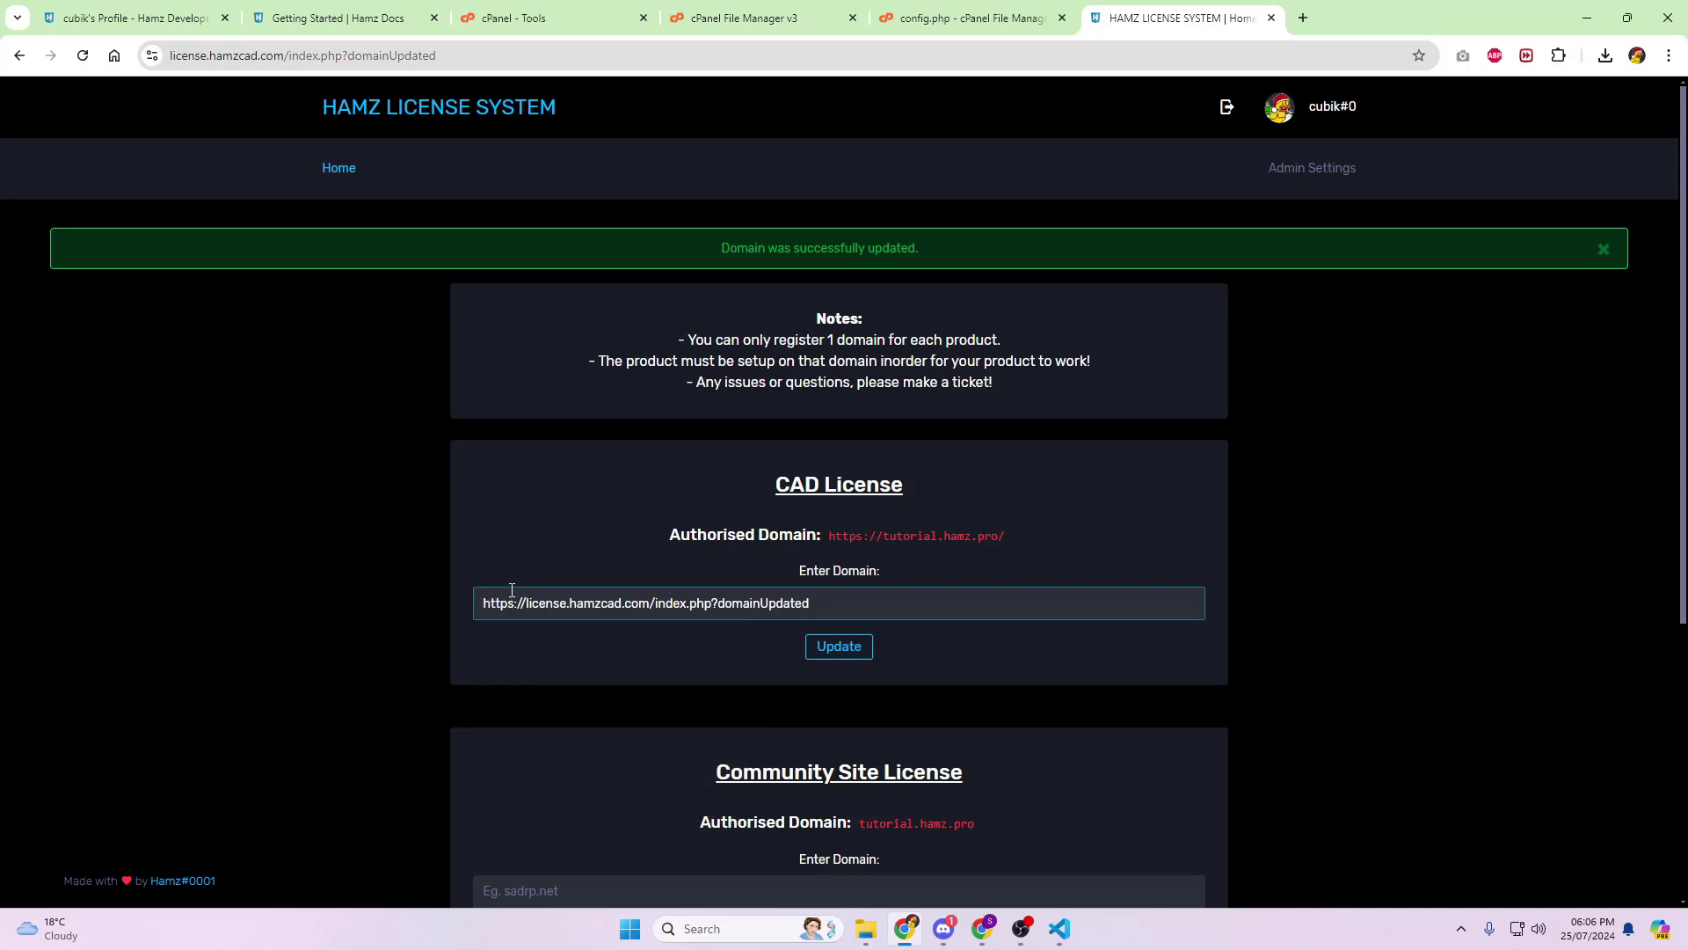
- Replace the CAD licence domain with plain tutorial.hamz.pro and save it
key("ctrl+a")
key("BackSpace")
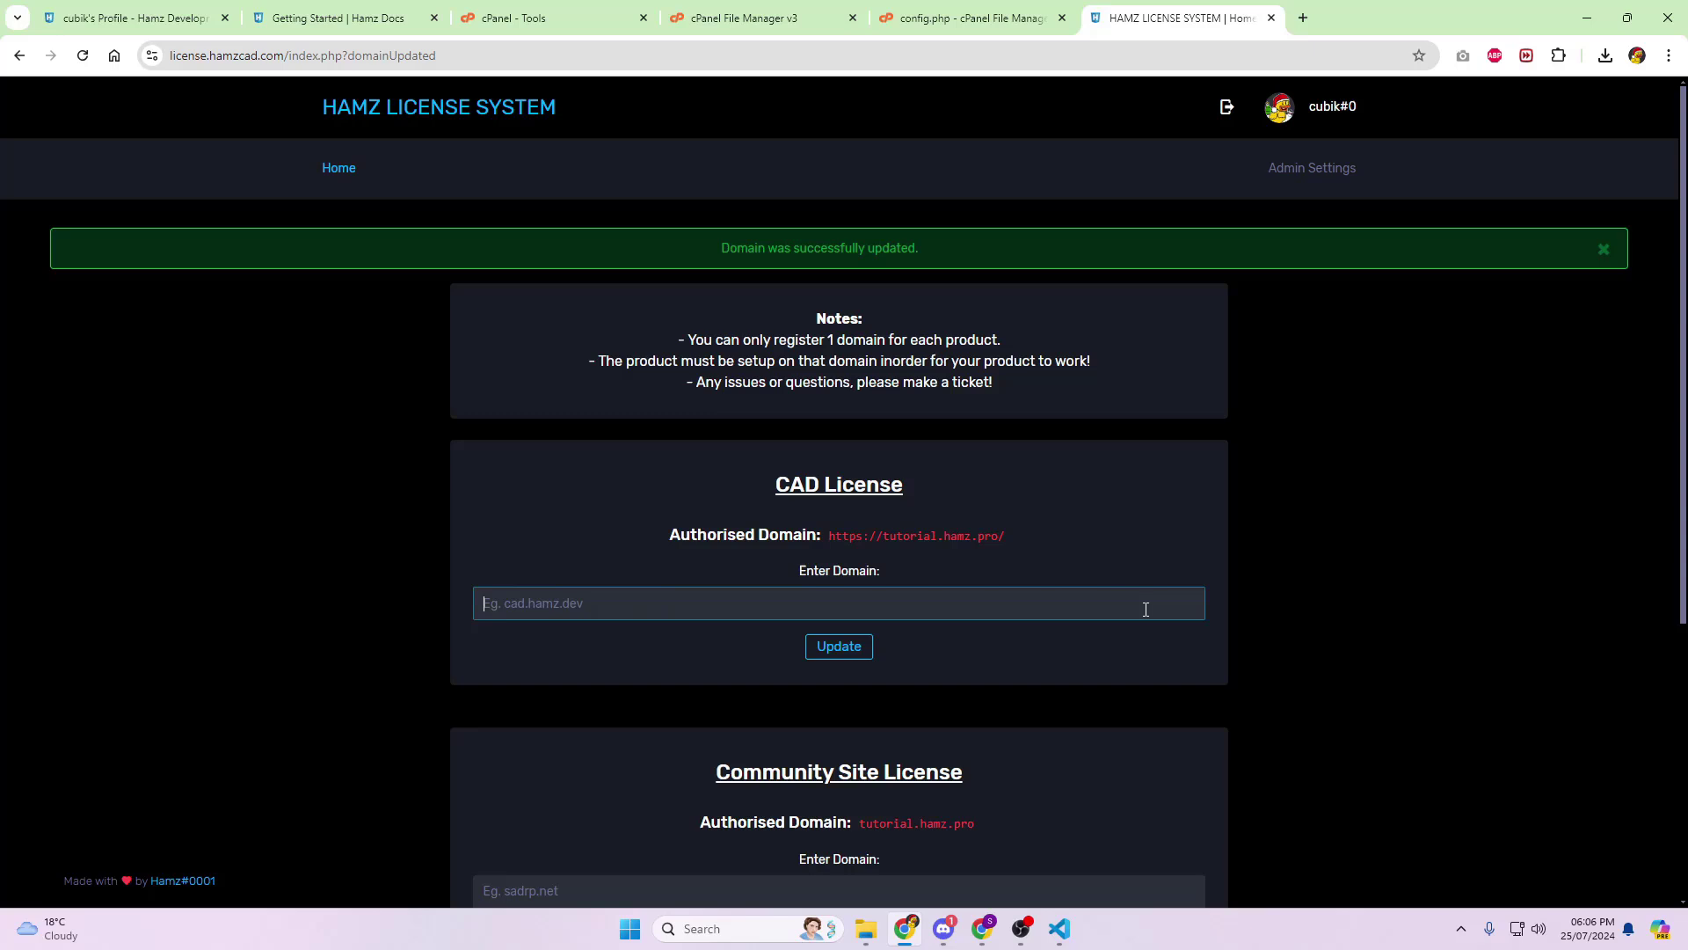
left_click_drag(992, 822, 865, 824)
left_click_drag(1007, 535, 822, 536)
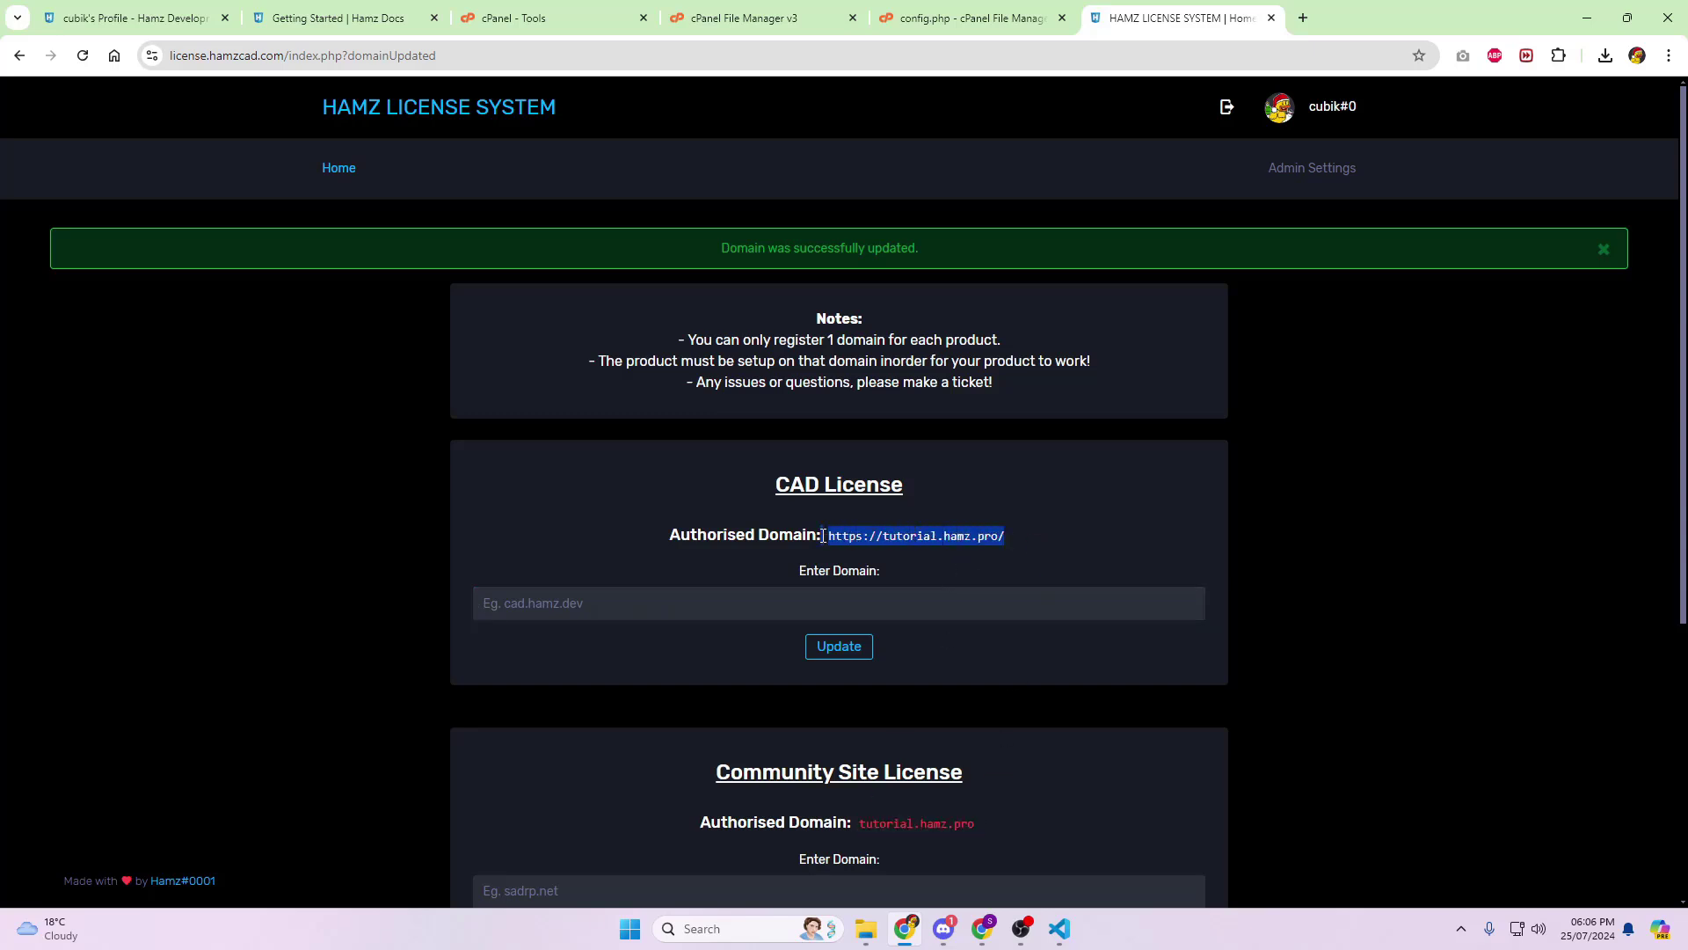
left_click(843, 591)
key("ctrl+v")
left_click(839, 646)
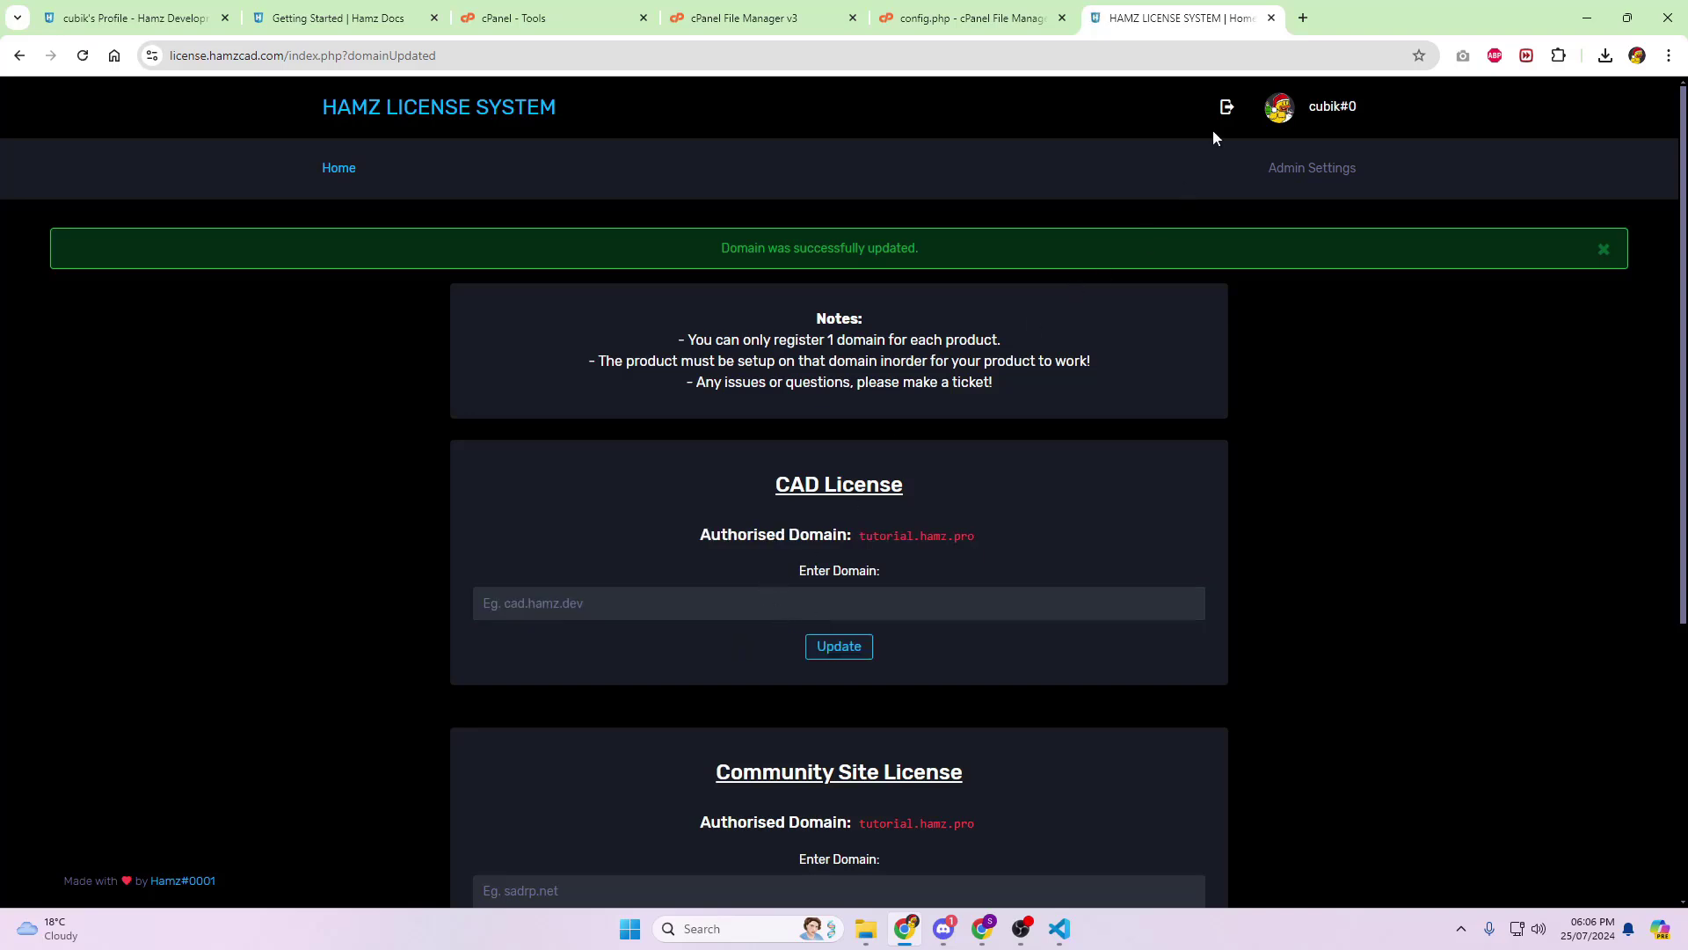
- Close the licence site, load tutorial.hamz.pro in a new tab, and sign in with Discord
left_click(1270, 18)
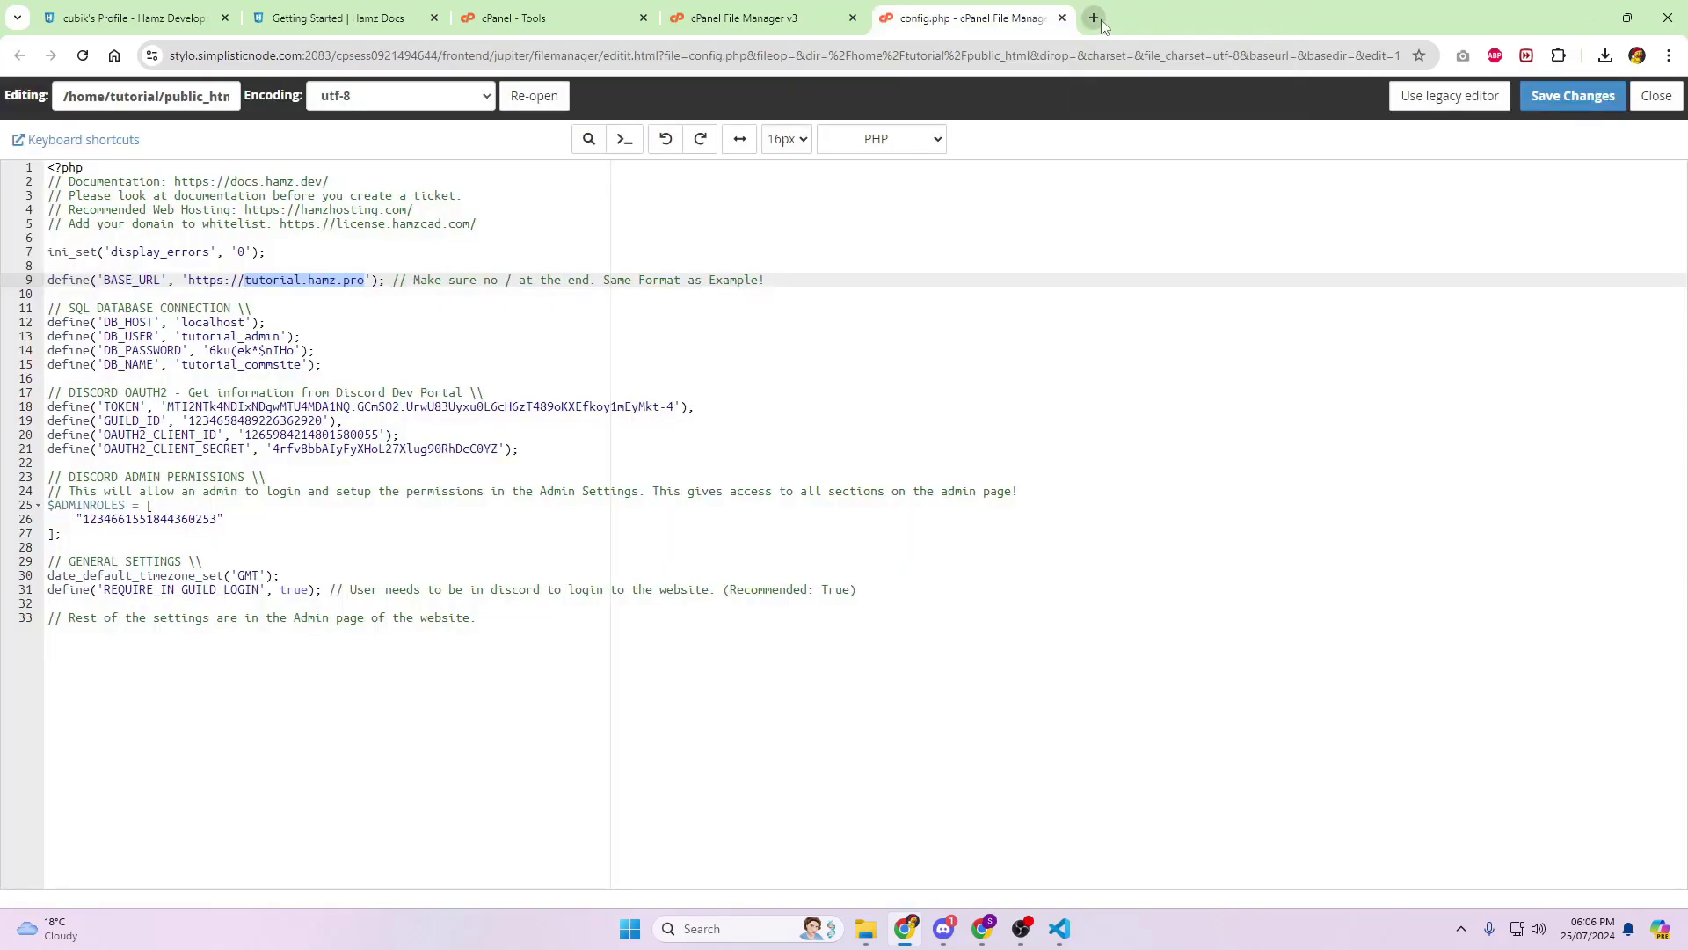
left_click(1099, 21)
key("ctrl+v")
key("Return")
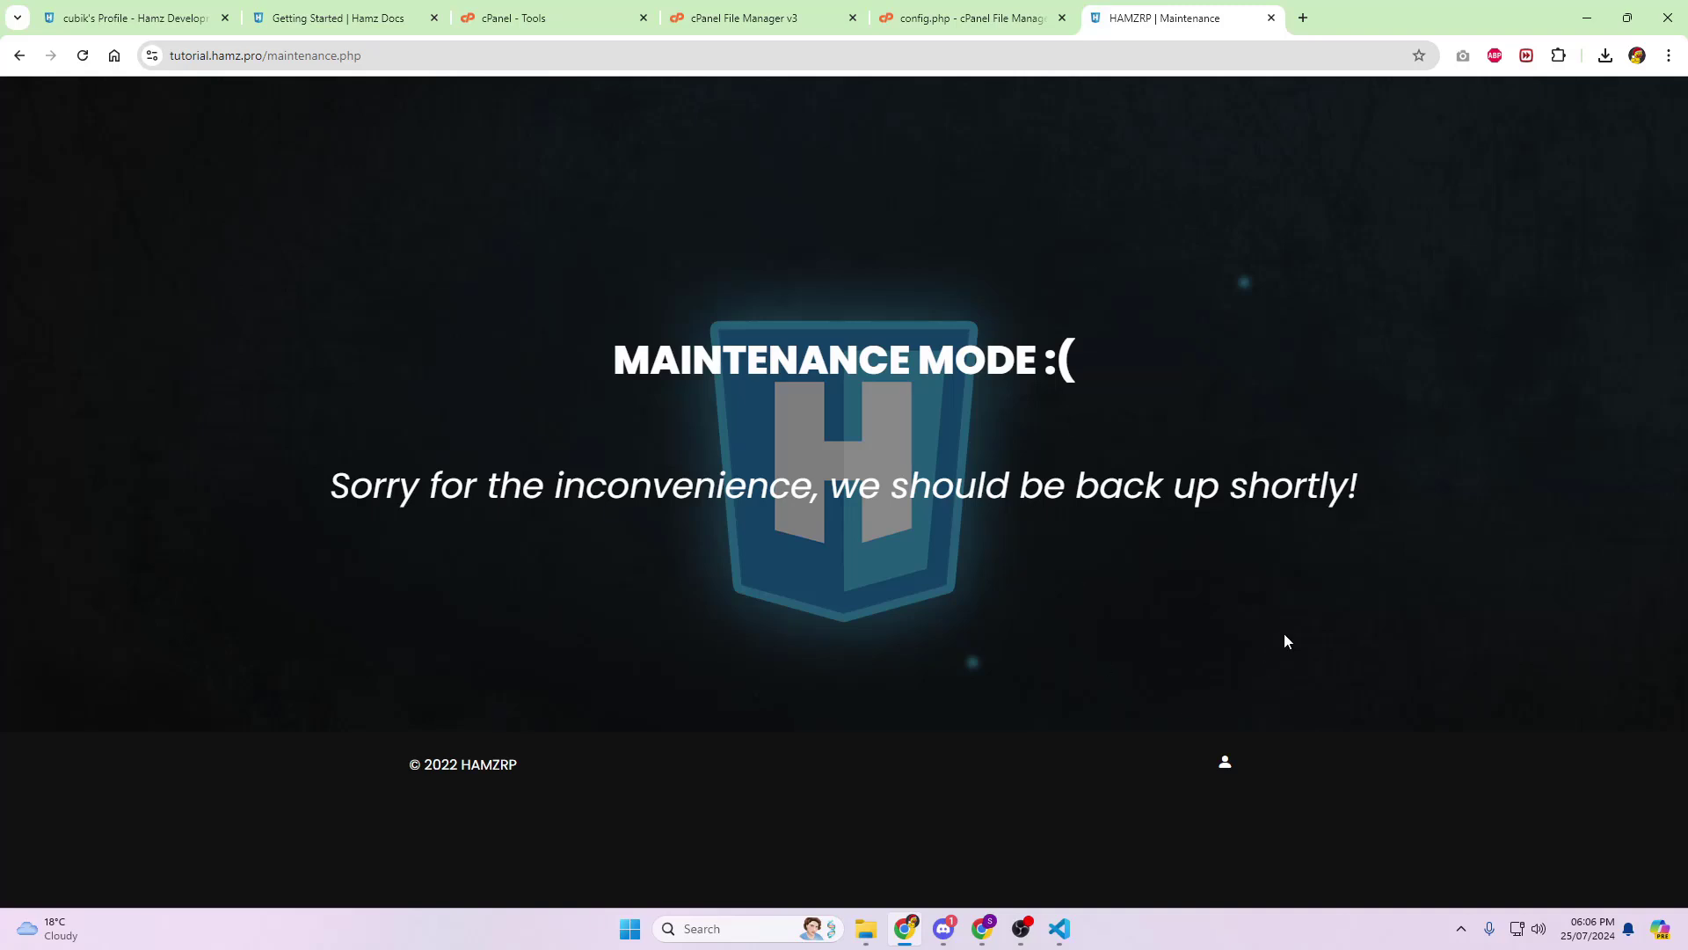
left_click(1225, 762)
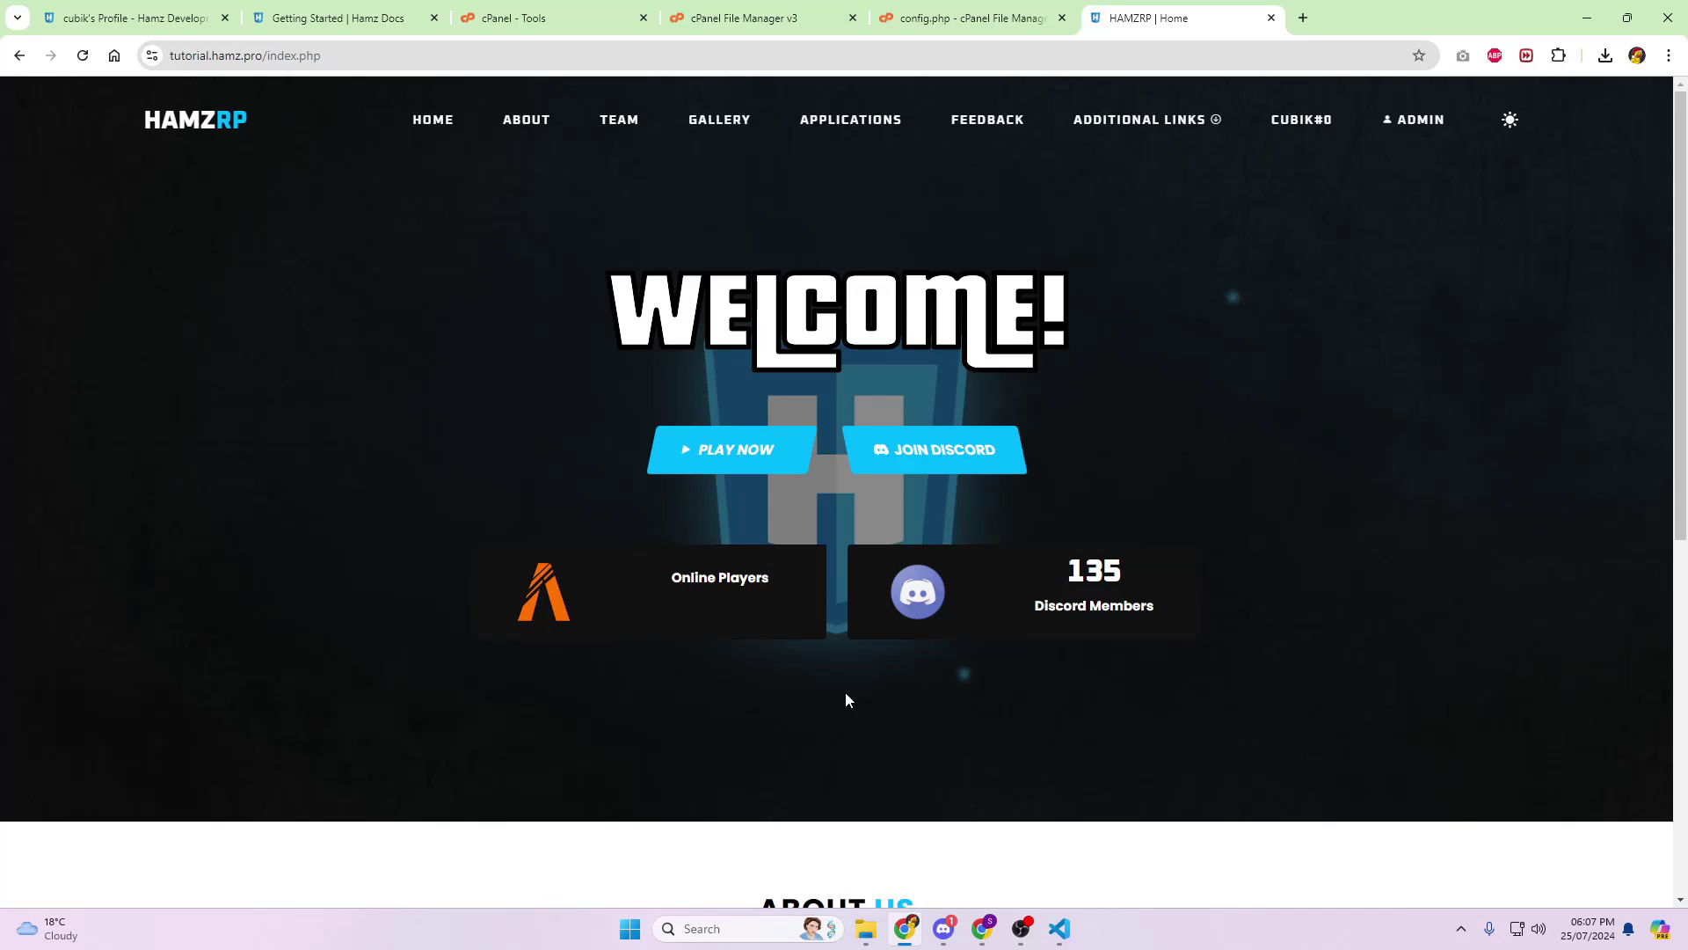
left_click(1411, 119)
- Log out of the community site from the ADMIN account menu
left_click(831, 459)
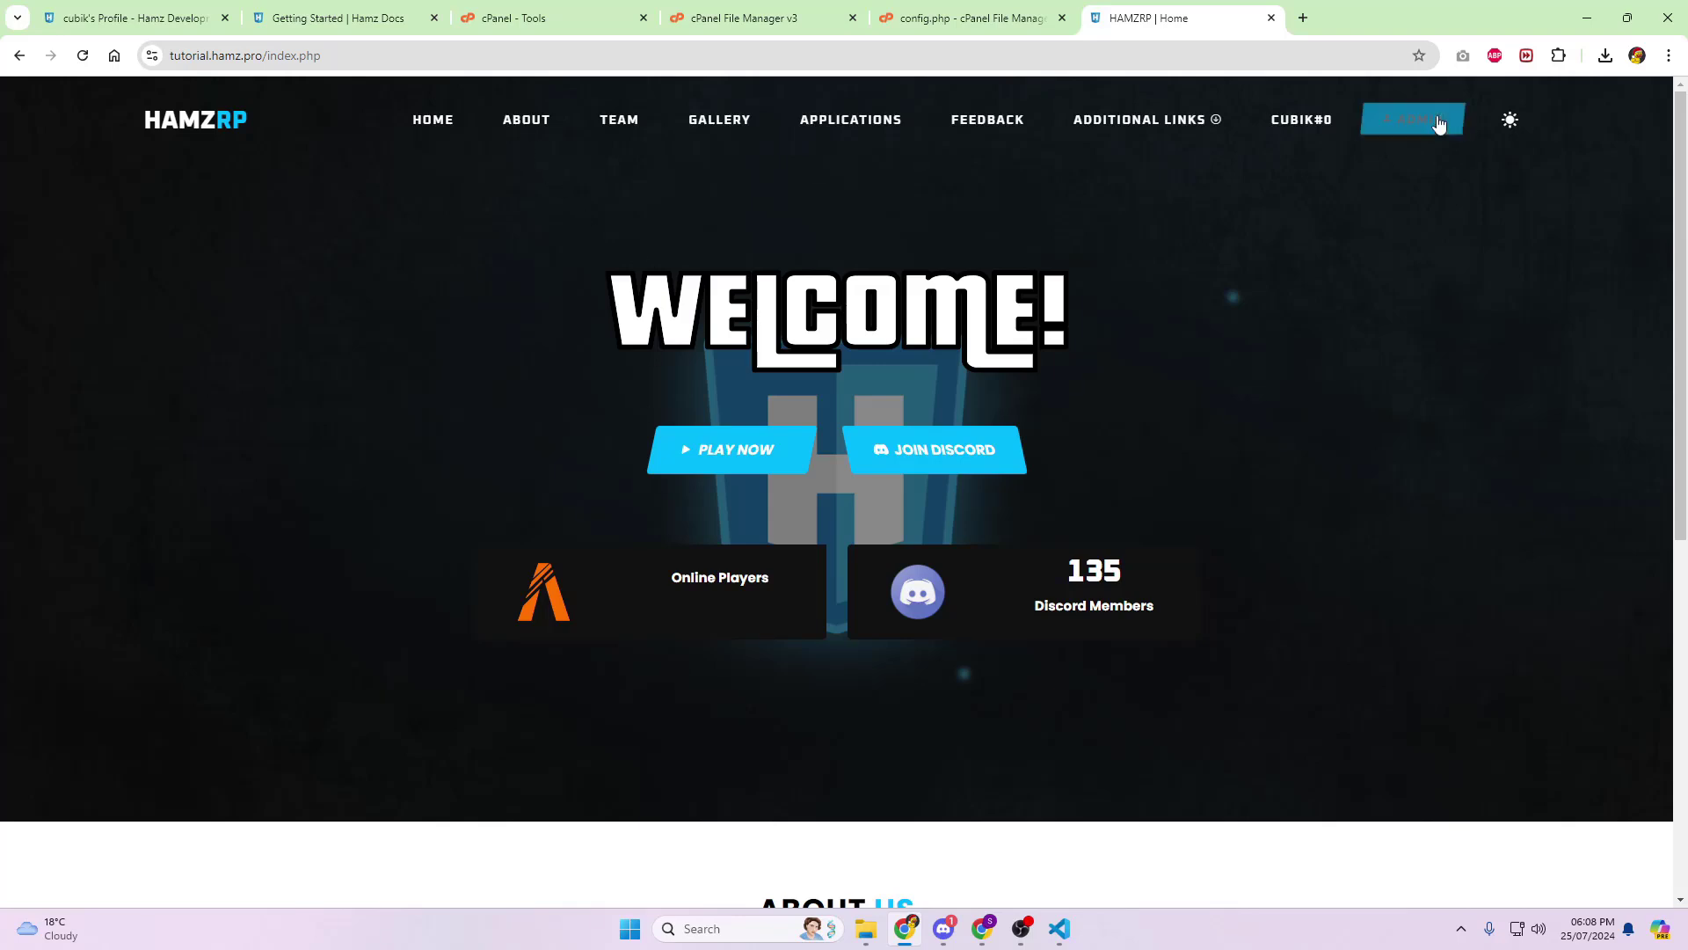
- In the admin general settings, replace the server name HAMZRP with TUTRP
left_click(1406, 127)
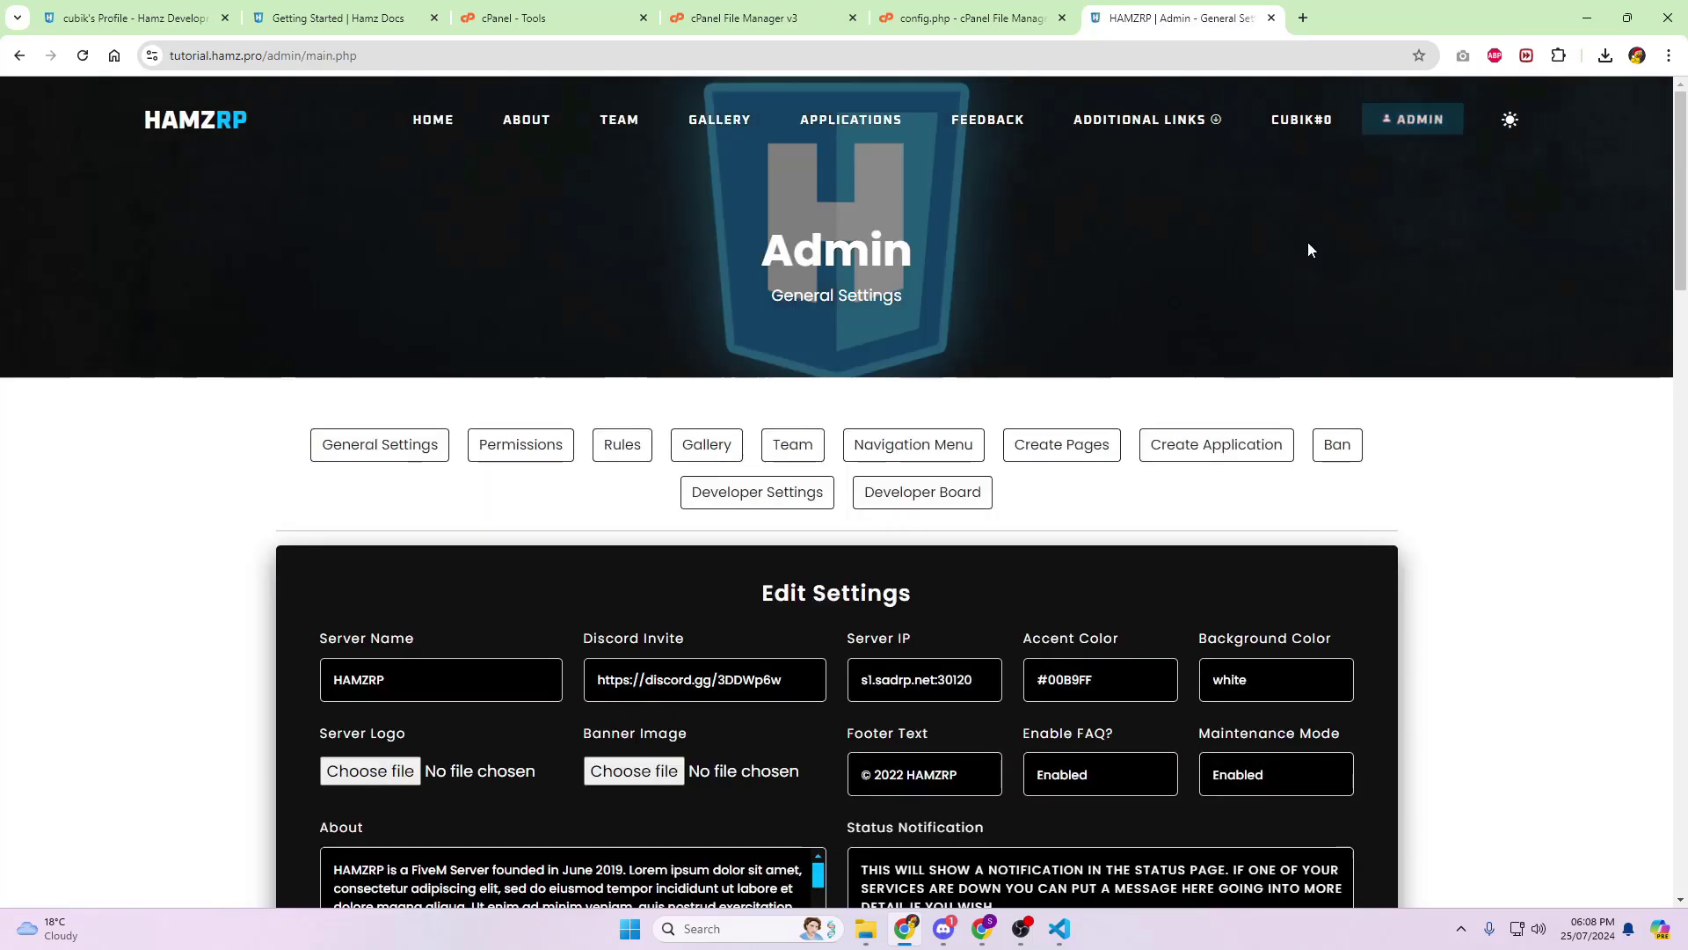
scroll(1317, 290, "down", 3)
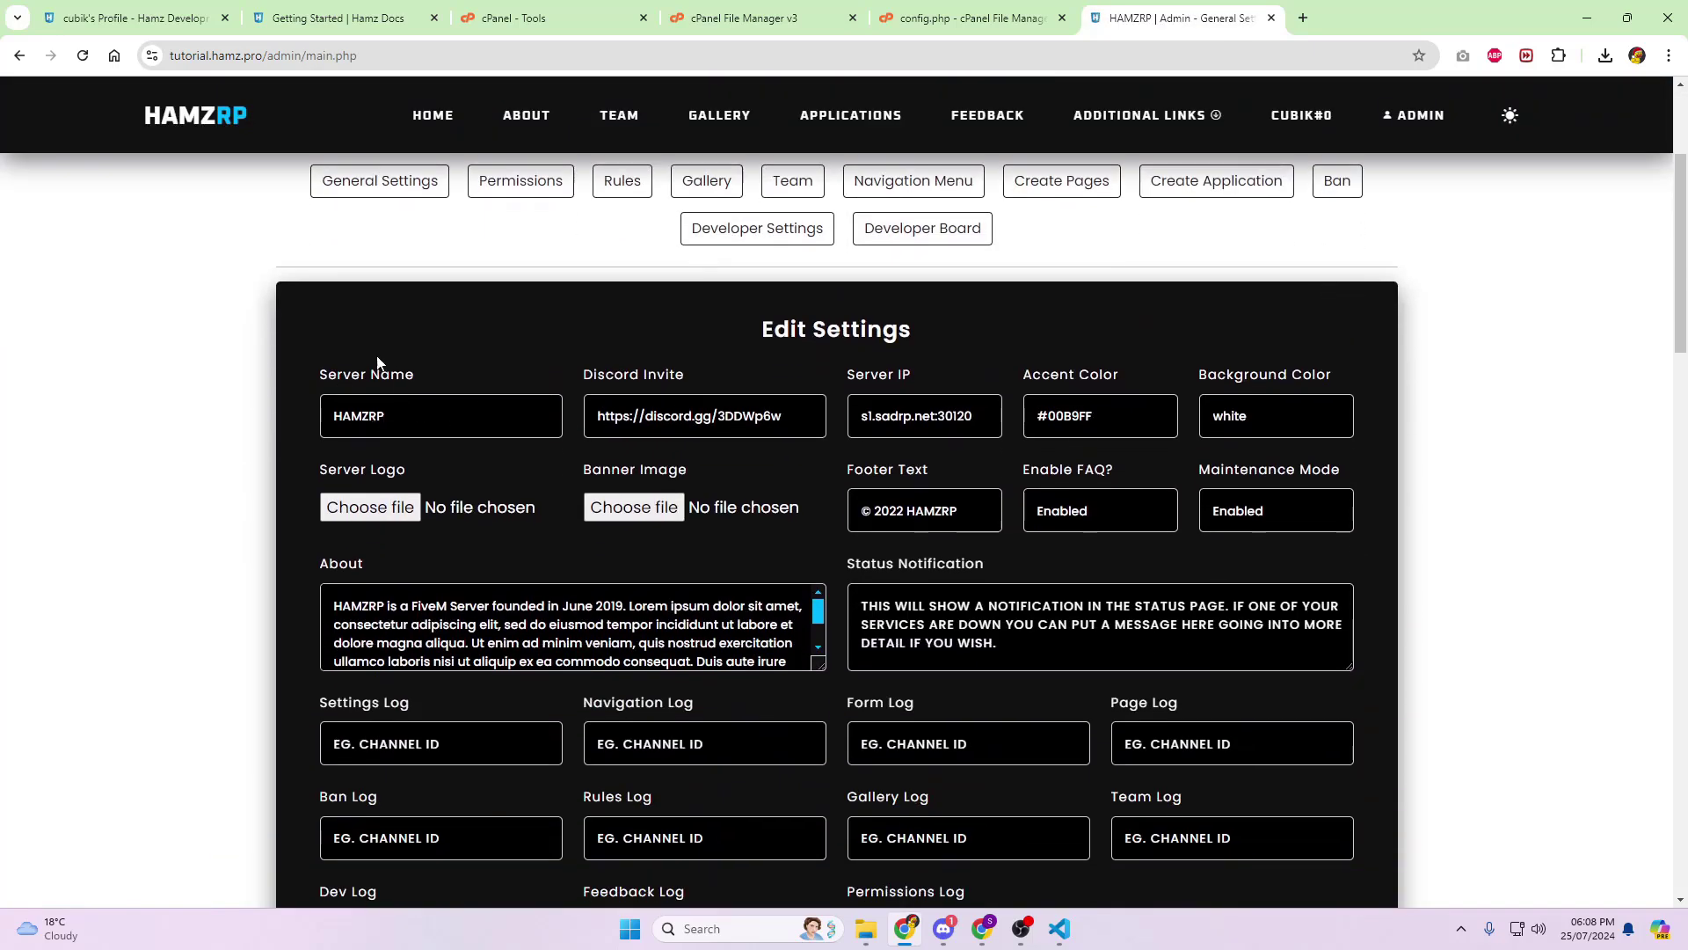
double_click(384, 416)
type("TUTRP")
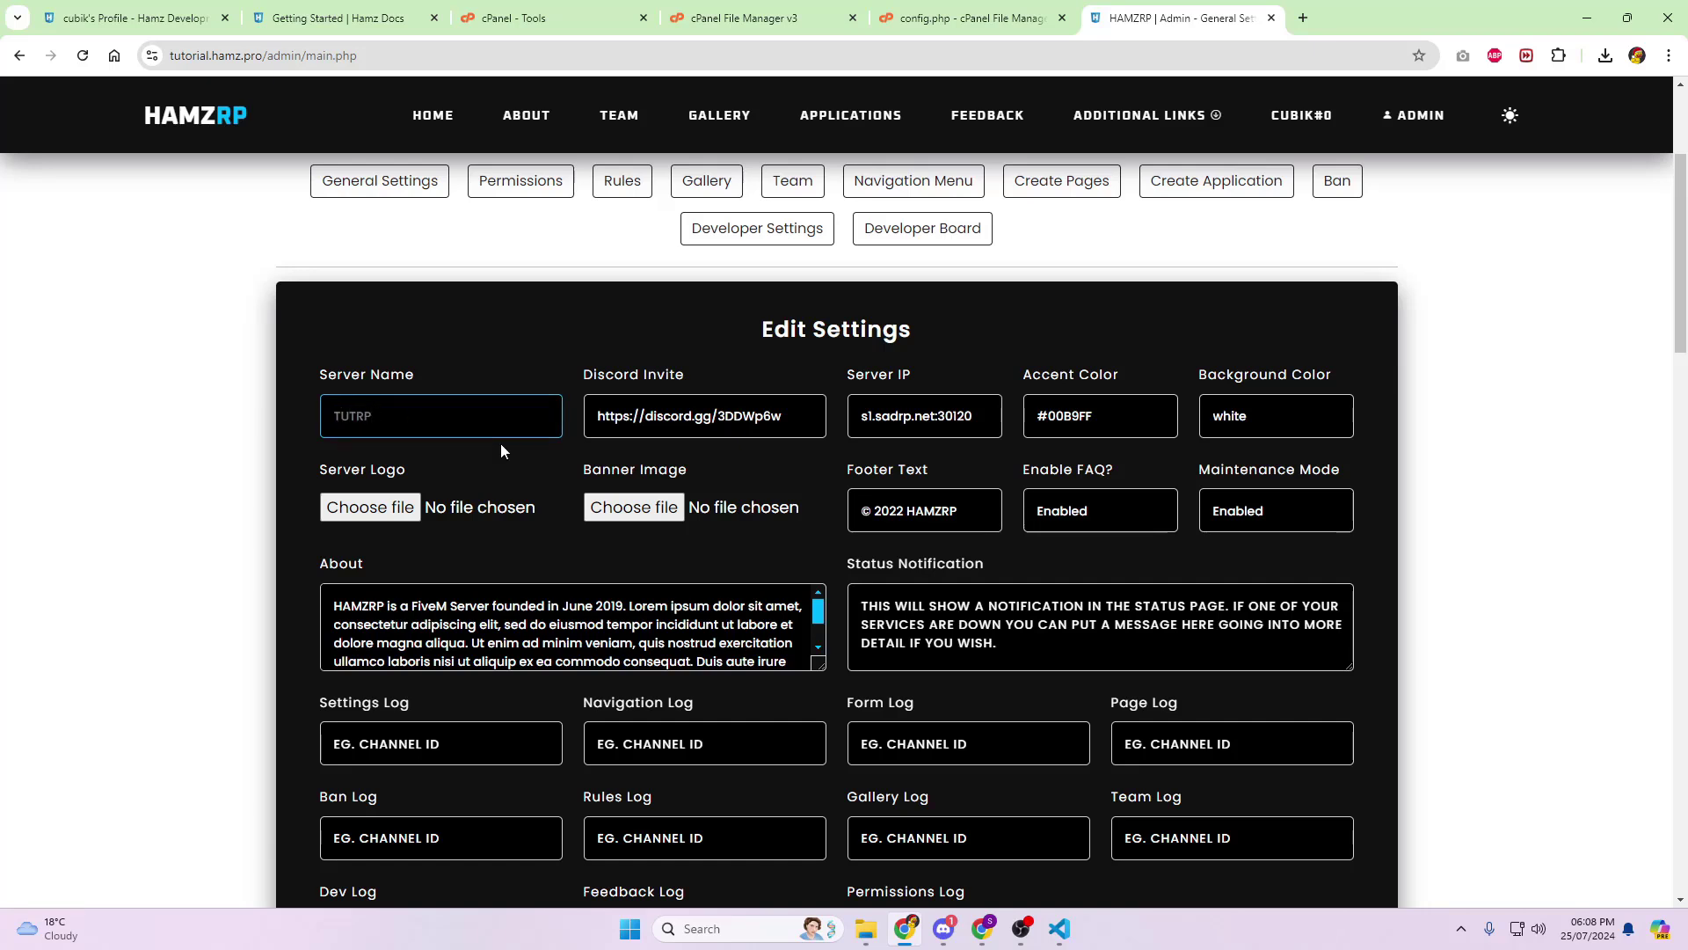
- Review the Server IP, status notification and log channel fields, then save the settings
left_click_drag(622, 415, 1006, 422)
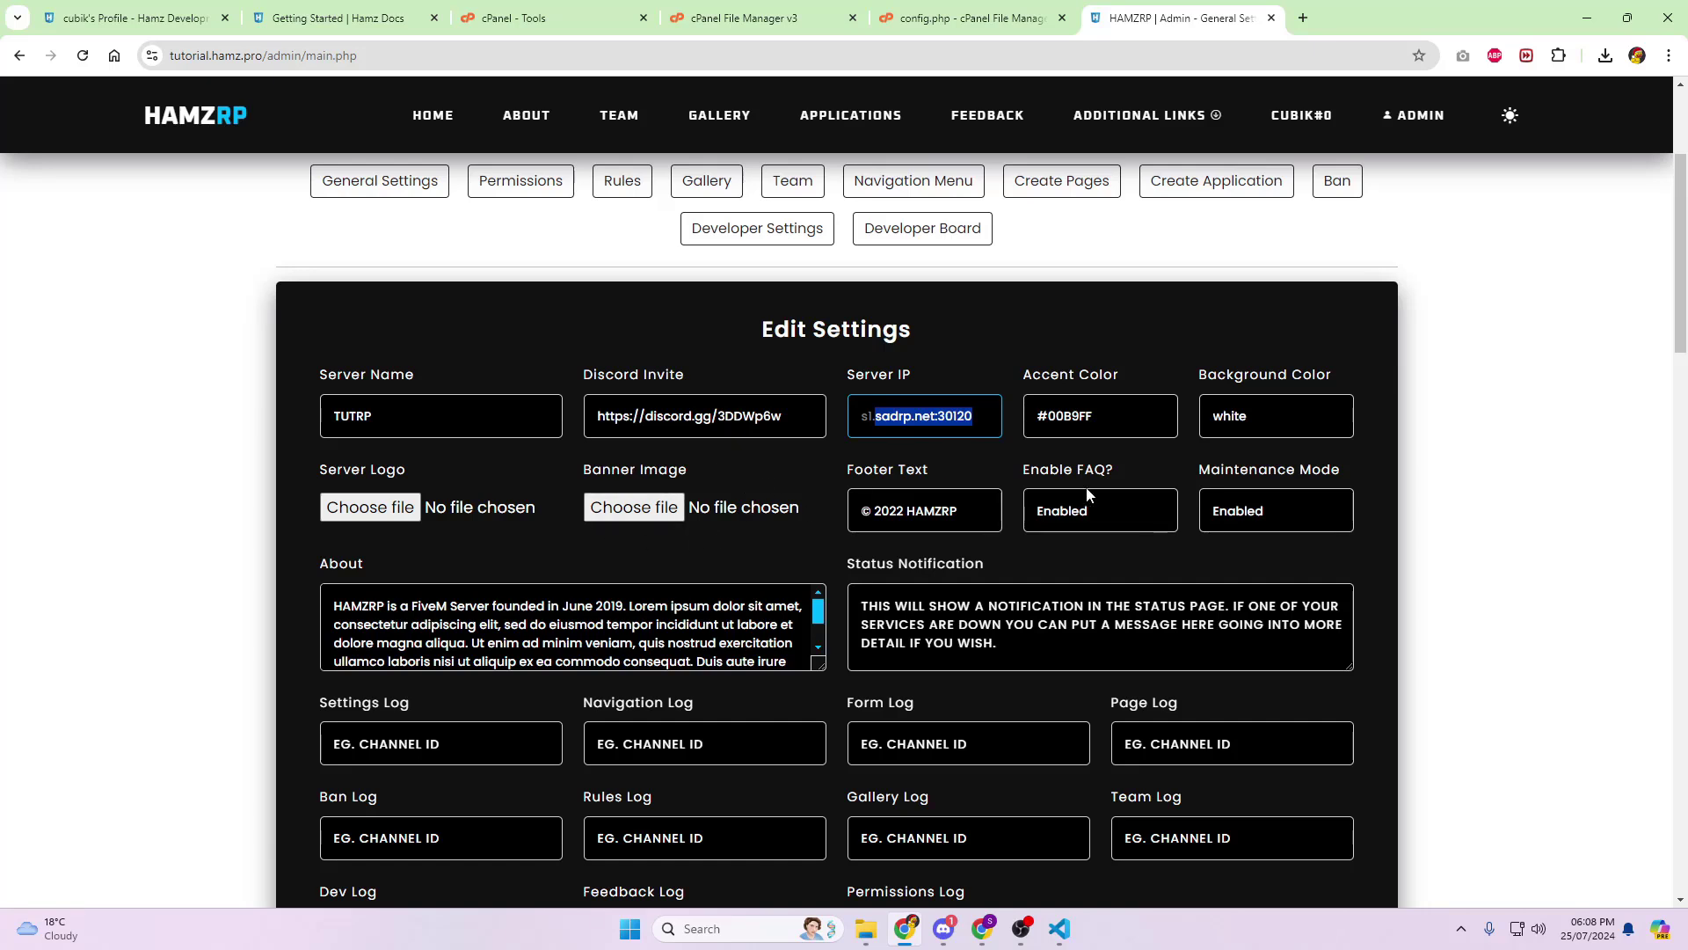
scroll(879, 537, "down", 2)
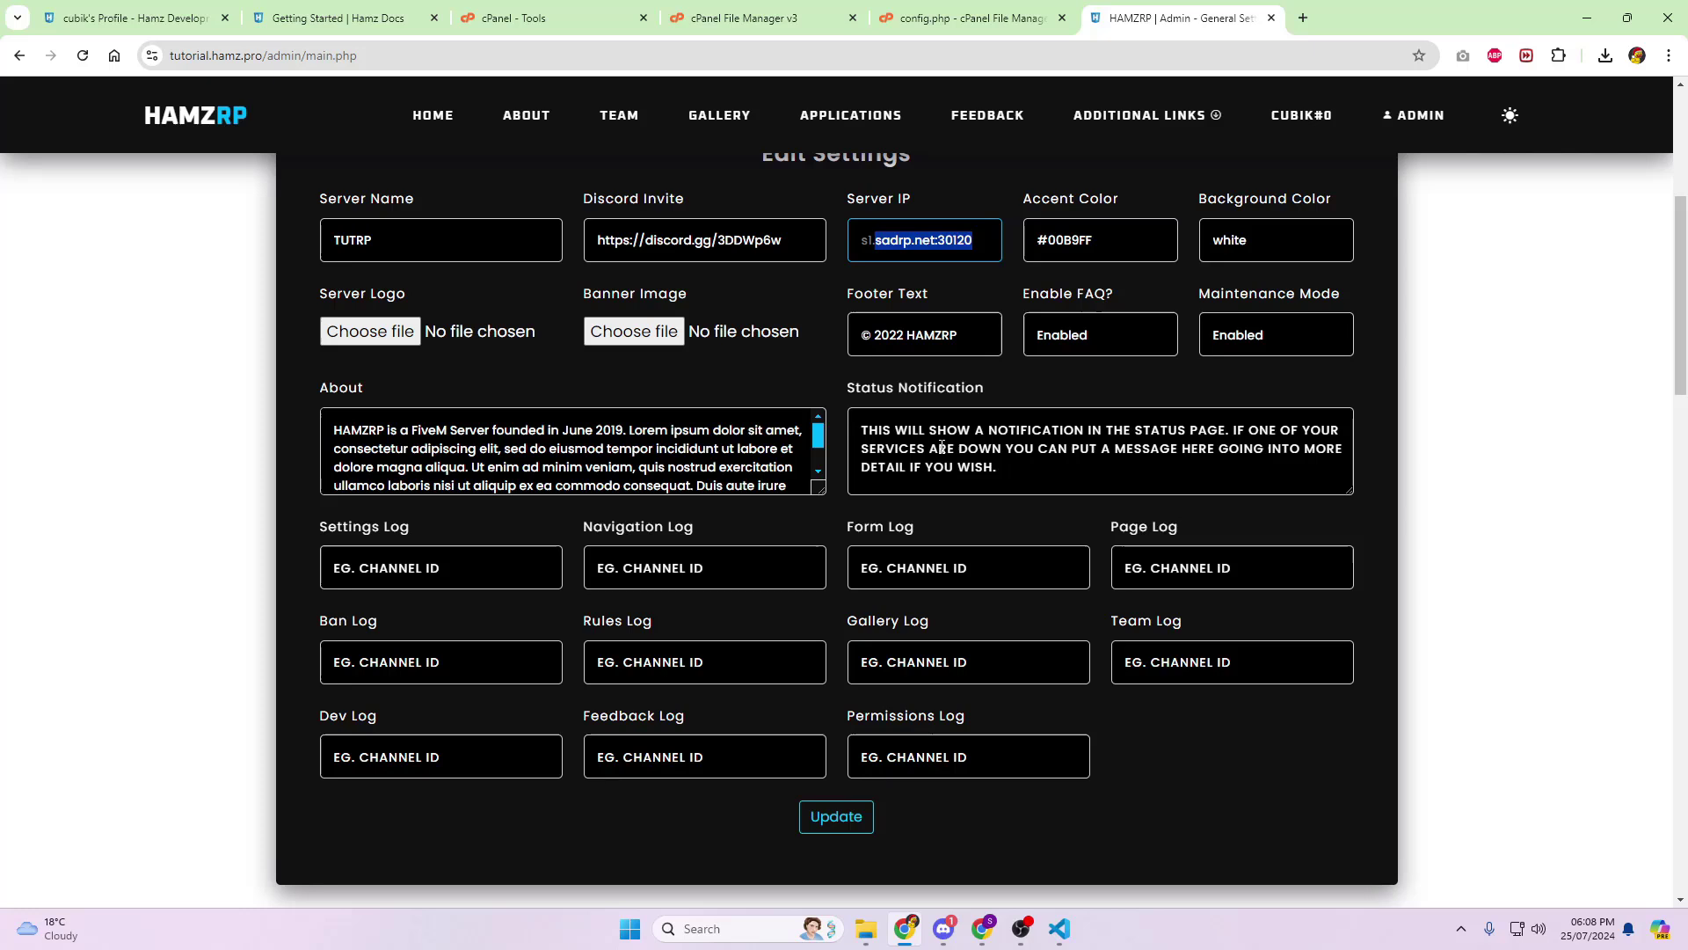
left_click(703, 484)
key("Tab")
left_click(398, 562)
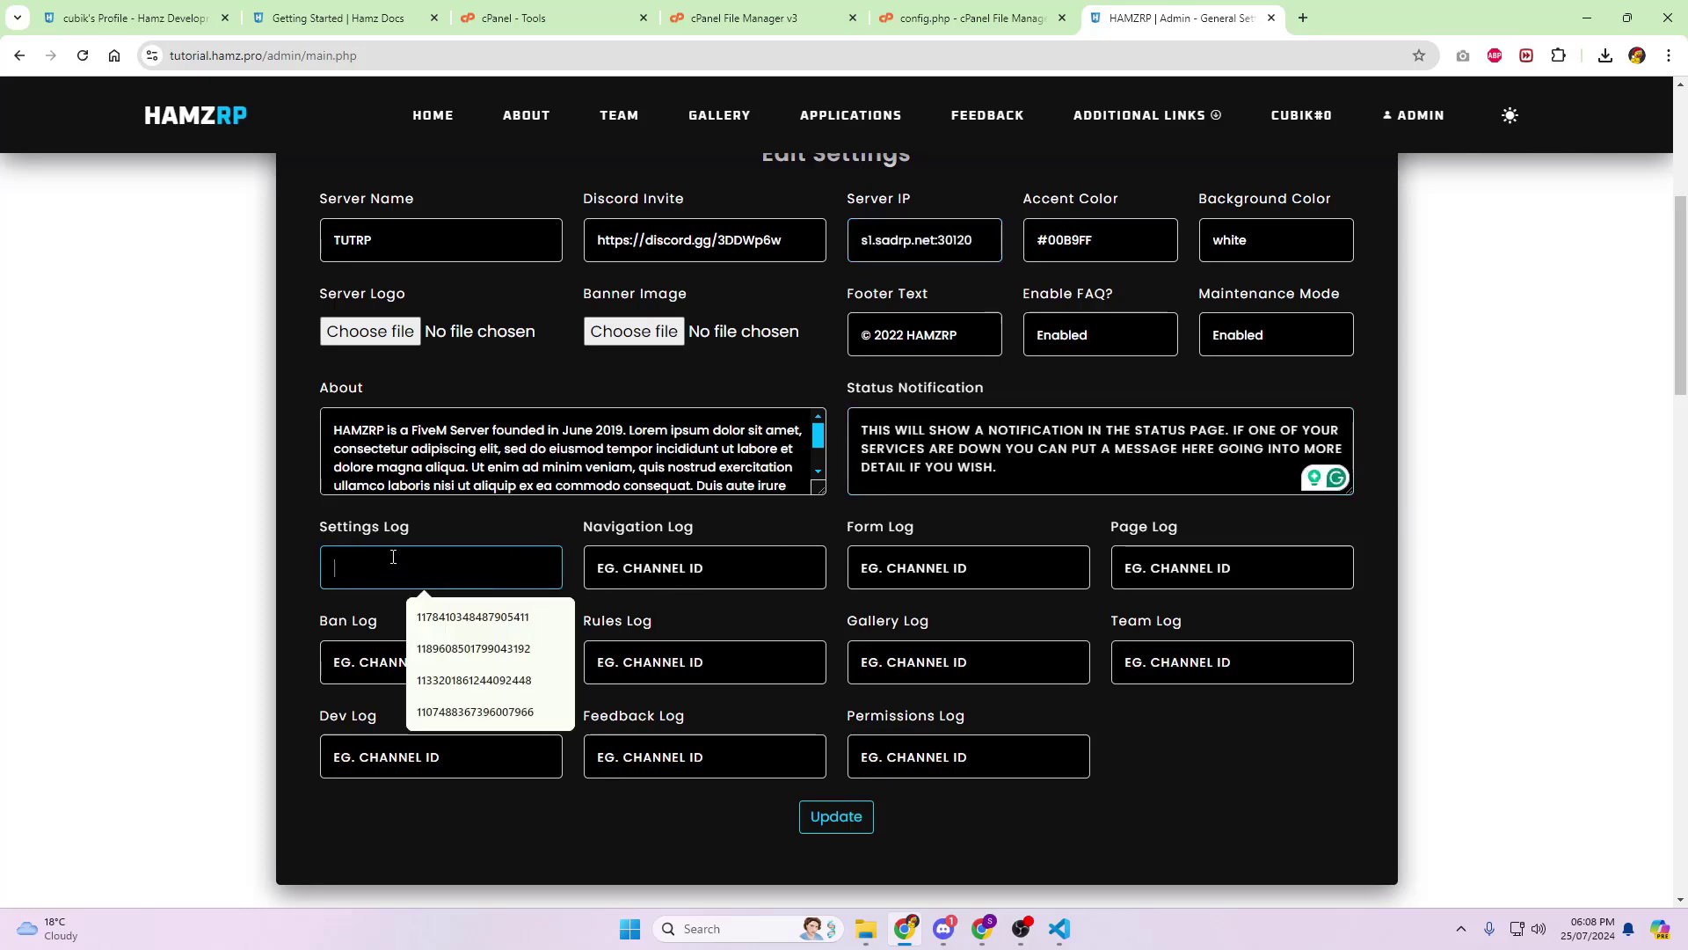
left_click(703, 567)
left_click(1027, 555)
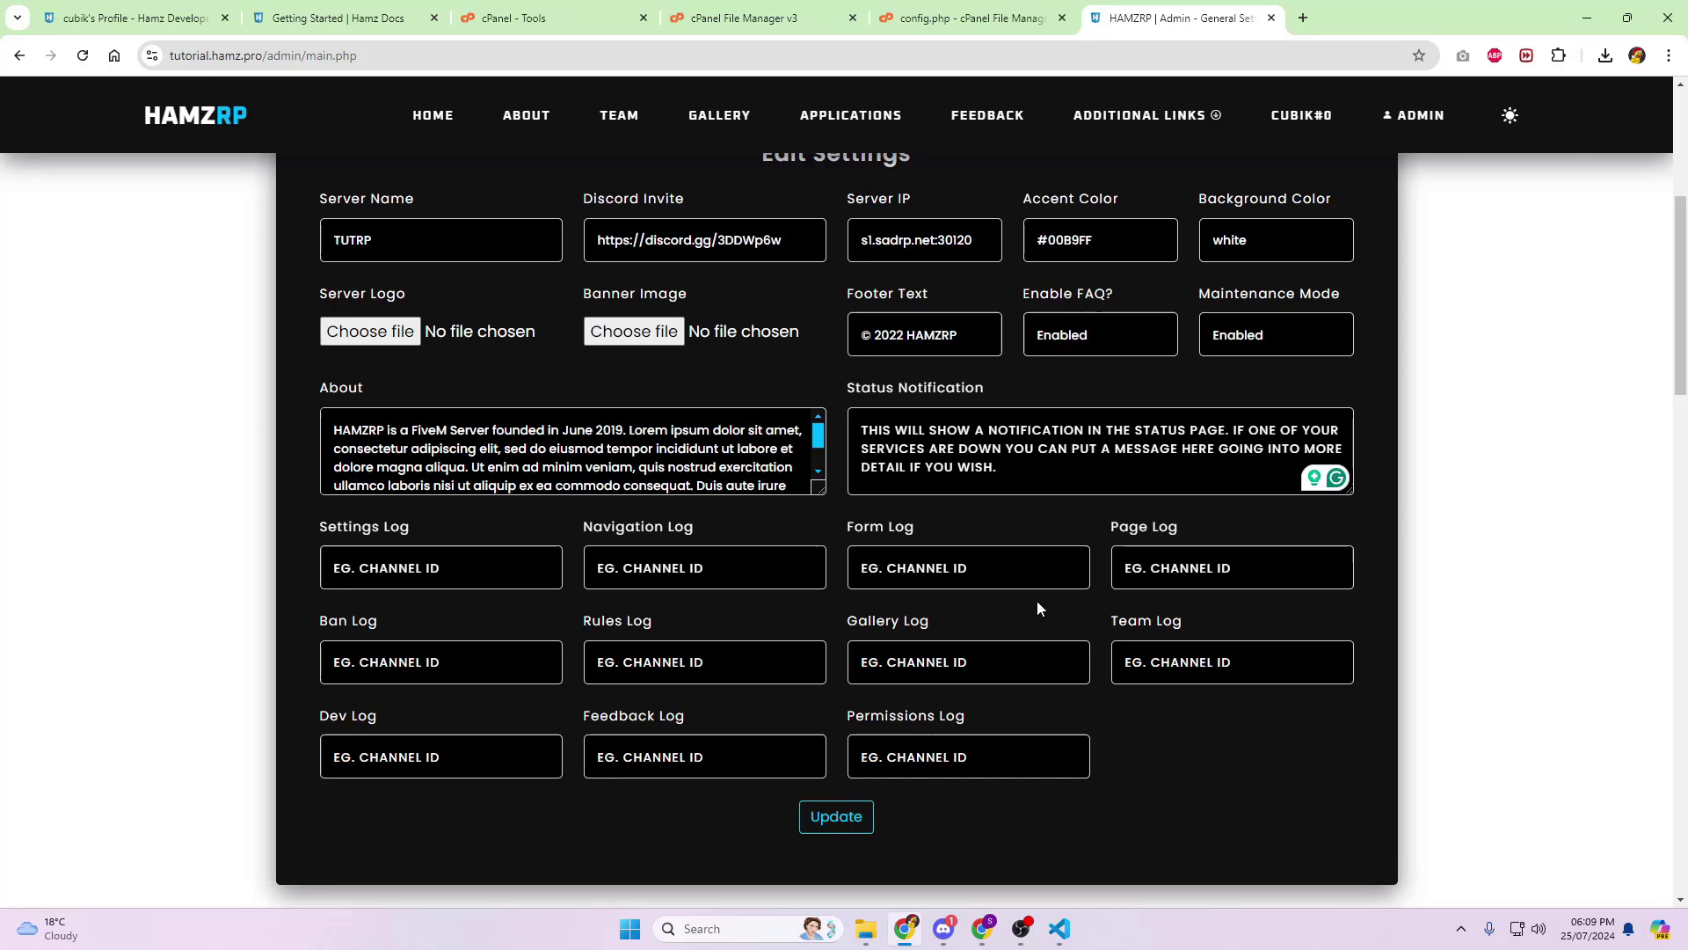
left_click(842, 817)
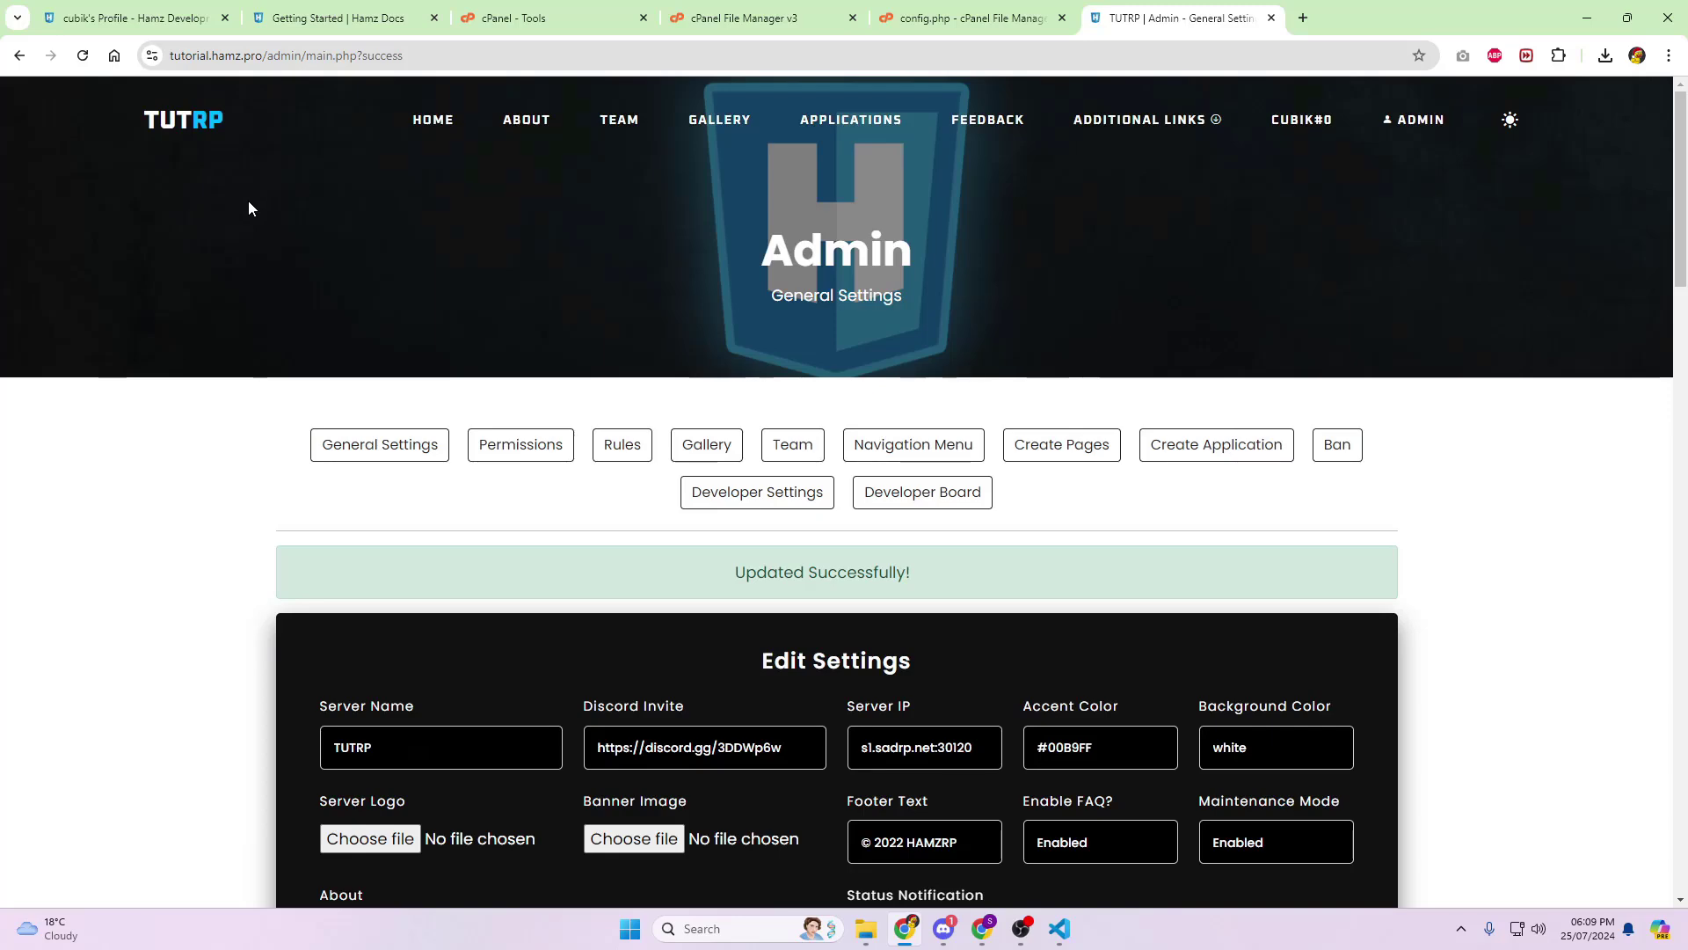
scroll(407, 220, "down", 3)
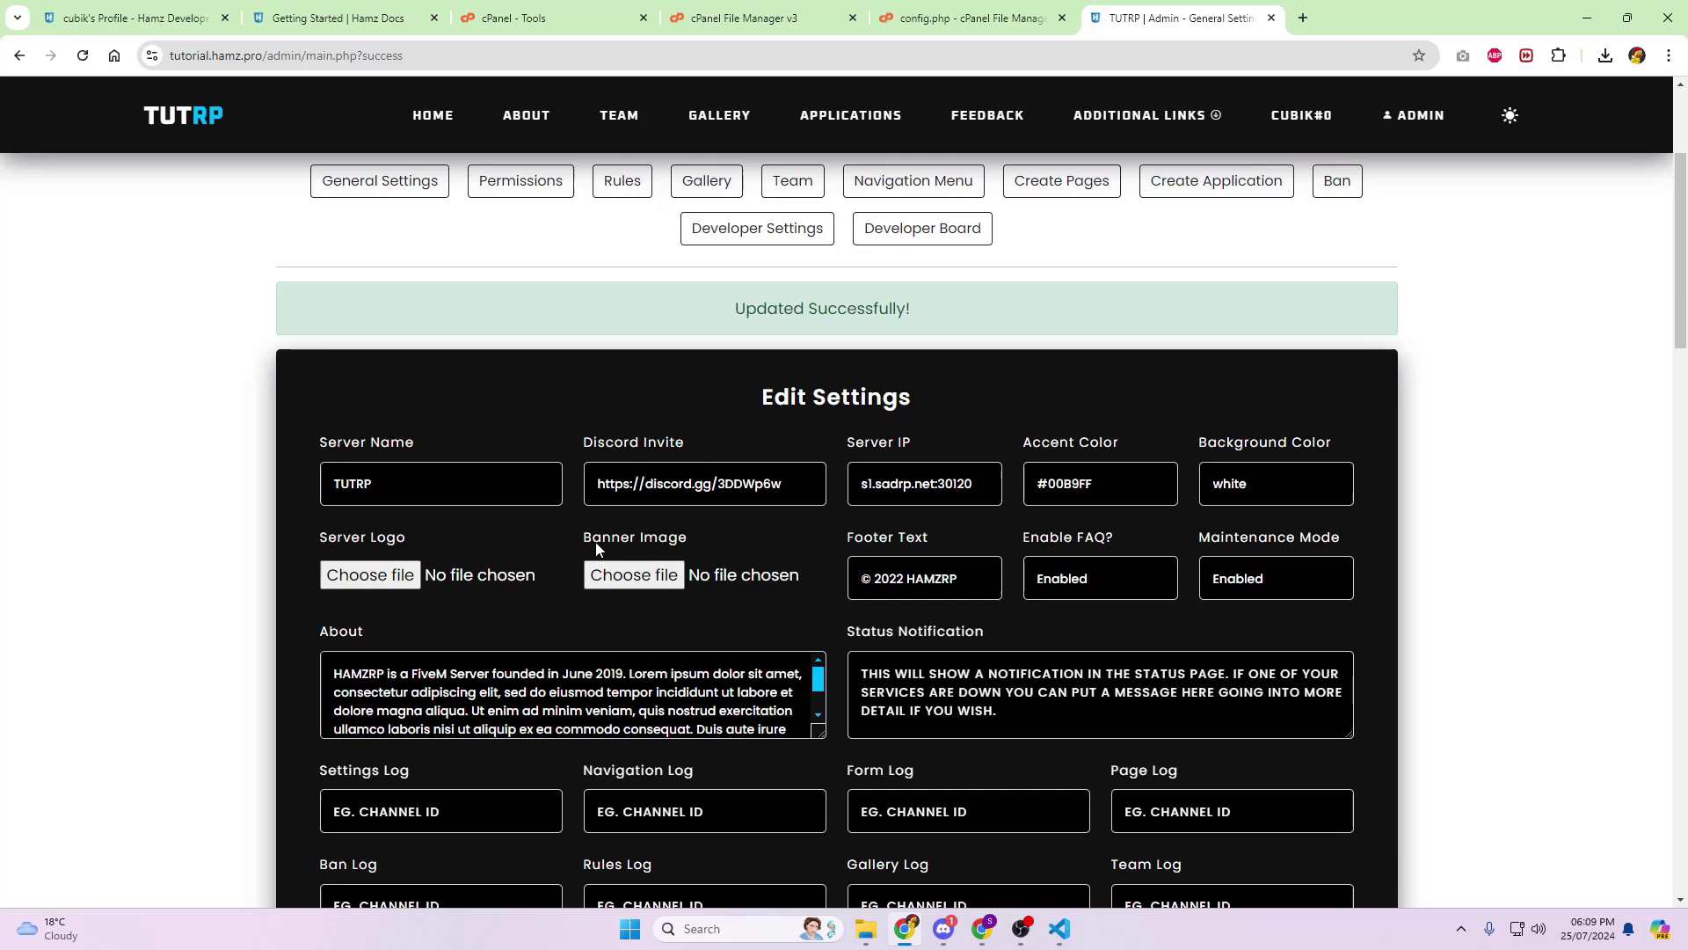
scroll(596, 545, "down", 10)
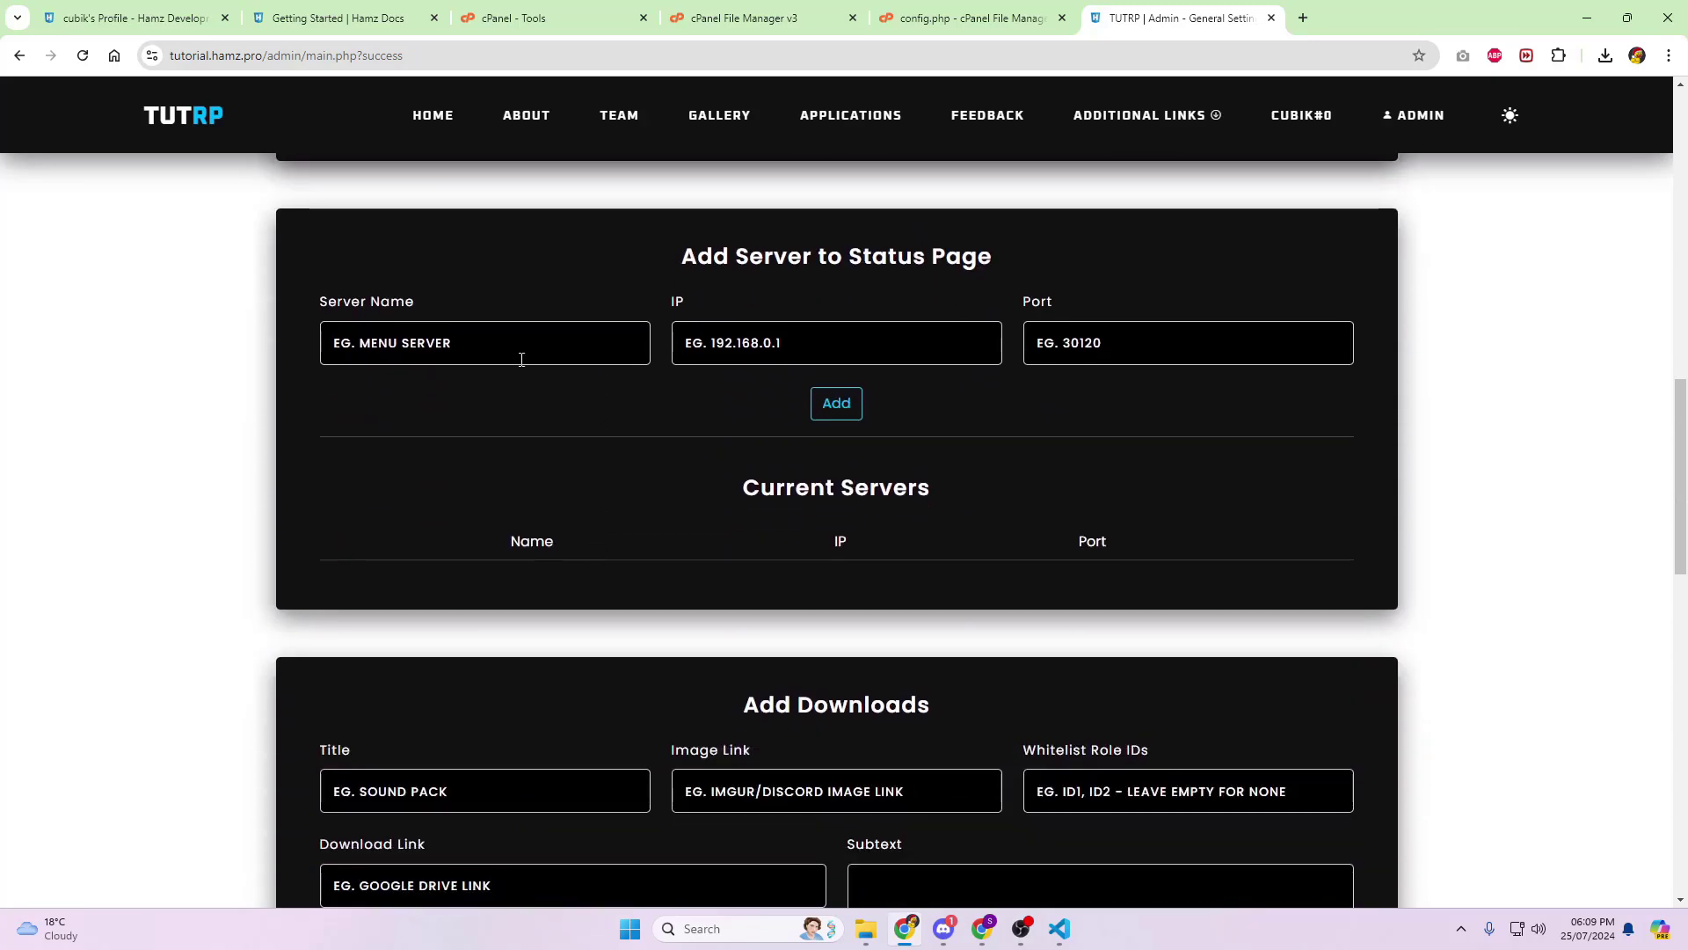
scroll(889, 424, "down", 12)
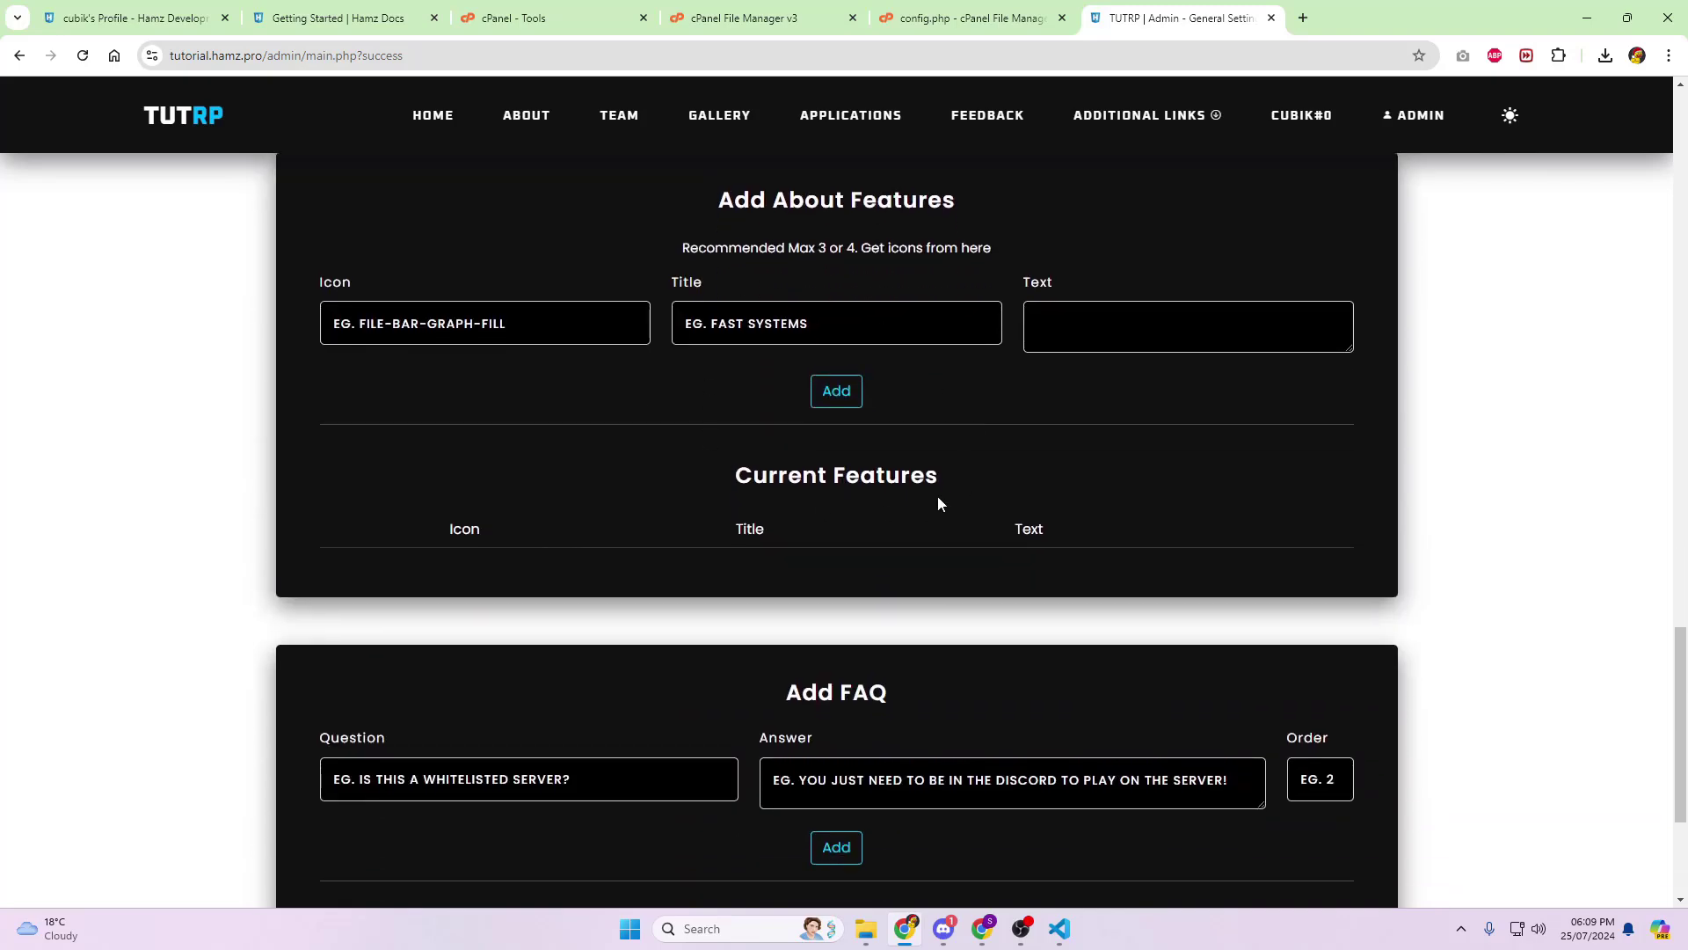
scroll(937, 503, "down", 3)
scroll(978, 595, "up", 20)
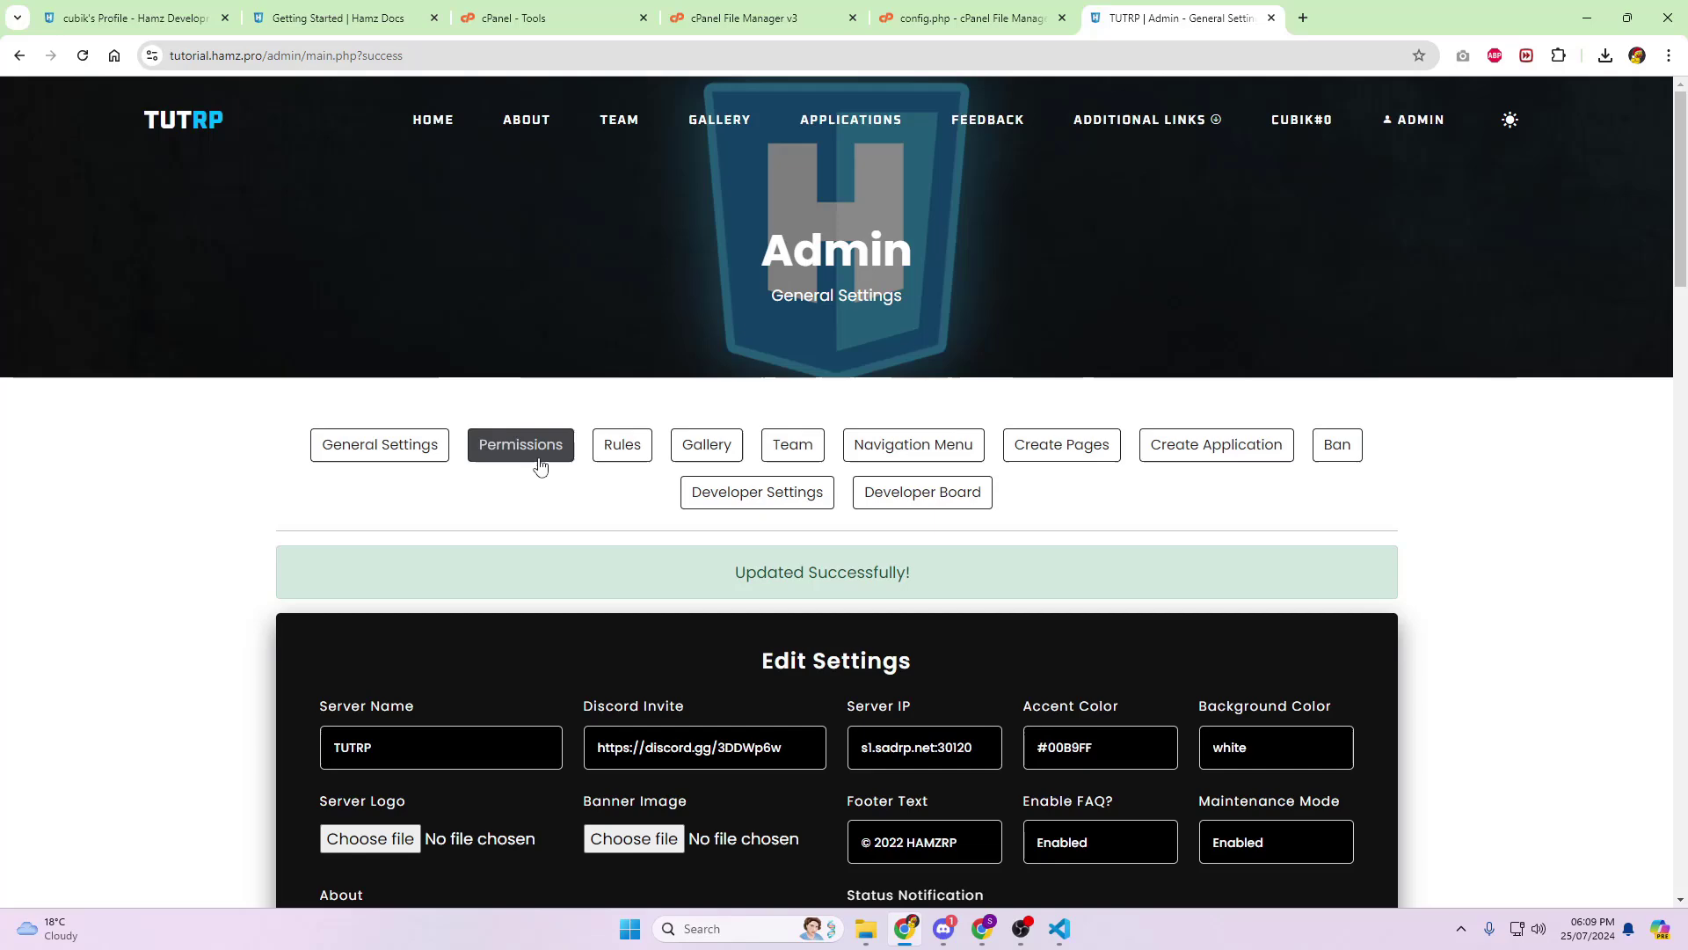
- Browse the Permissions, Rules, Gallery and Team admin sections
left_click(552, 453)
scroll(540, 473, "down", 3)
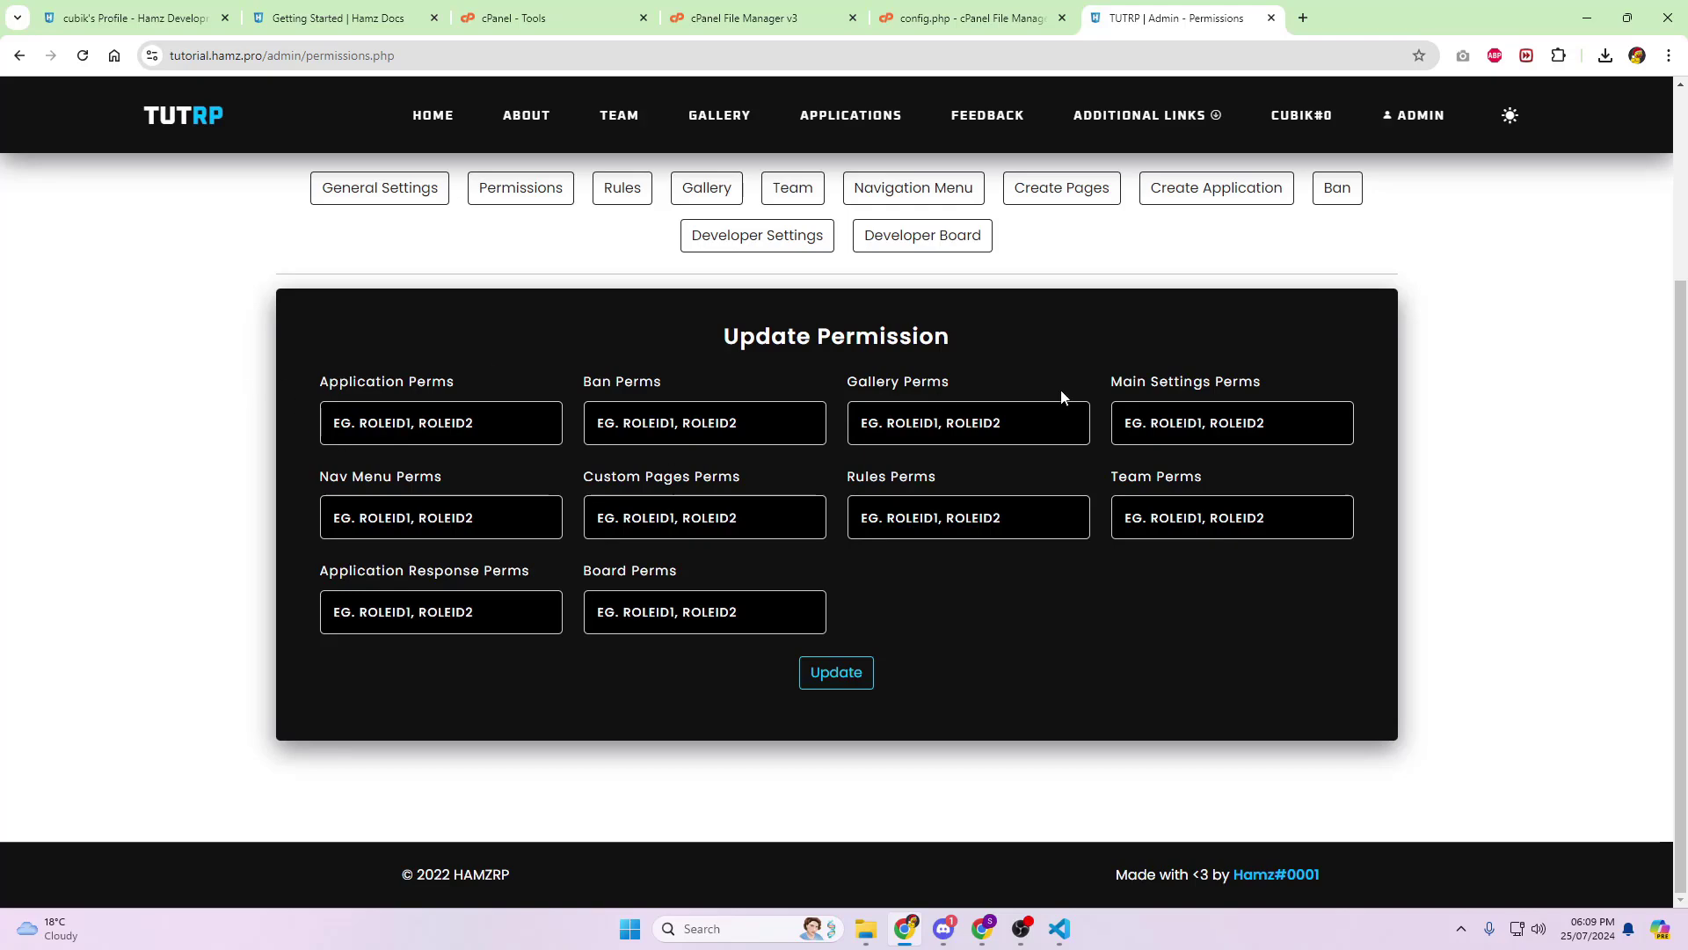
scroll(492, 519, "up", 2)
left_click(621, 368)
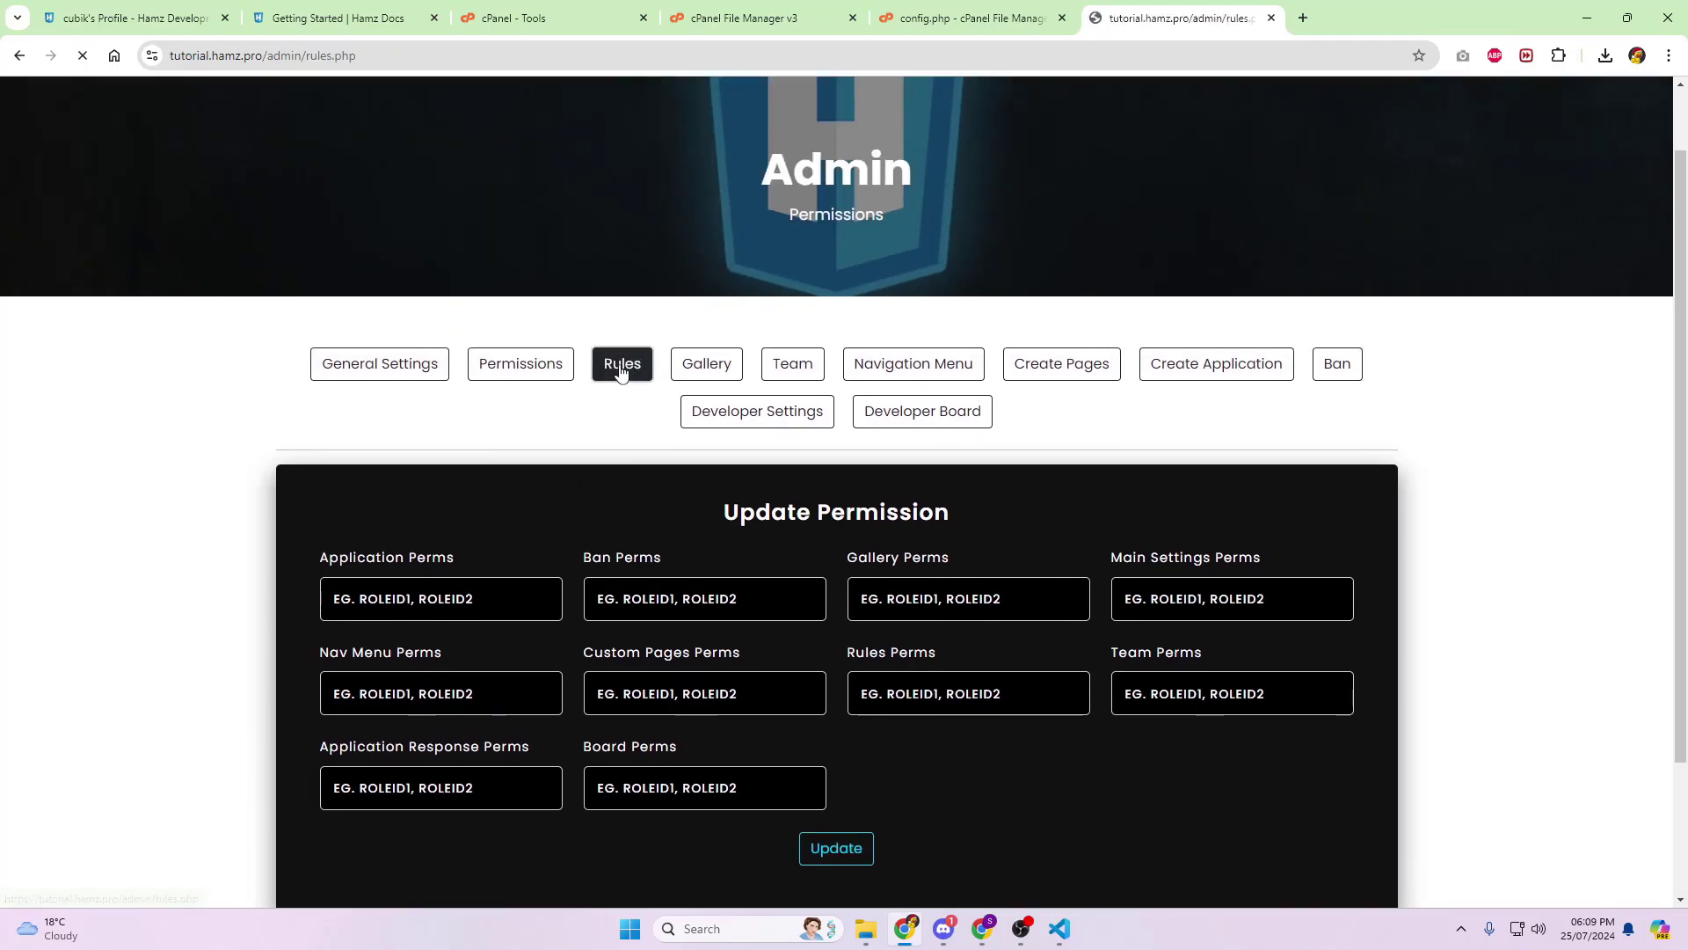
scroll(968, 537, "down", 2)
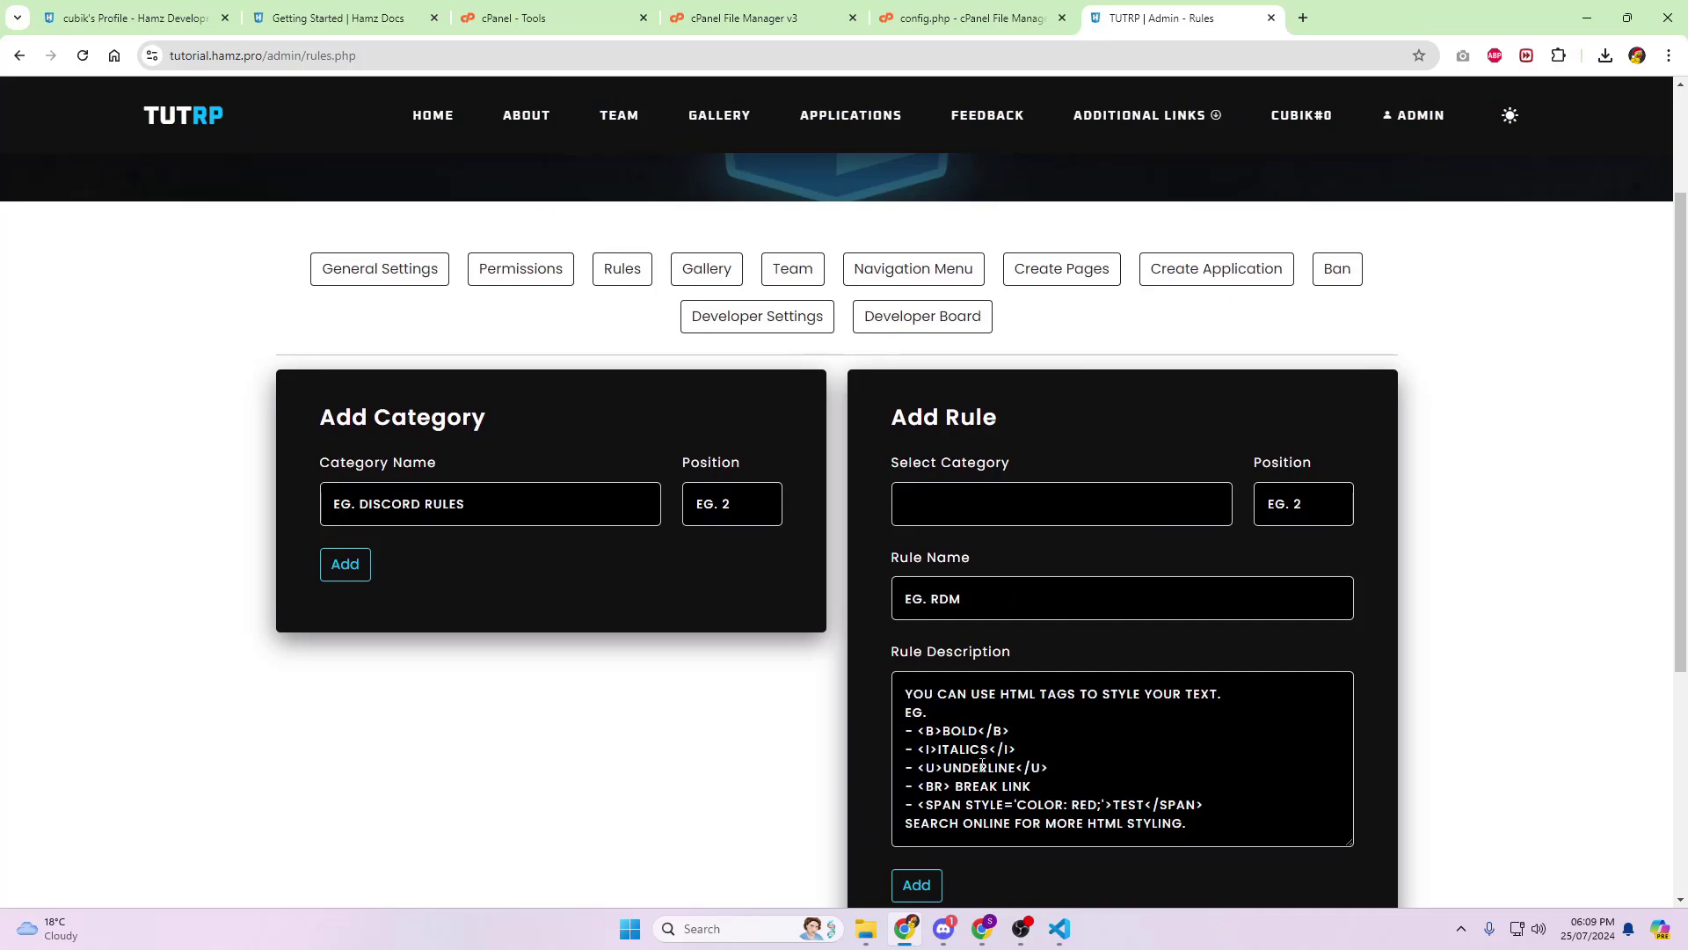
left_click(706, 270)
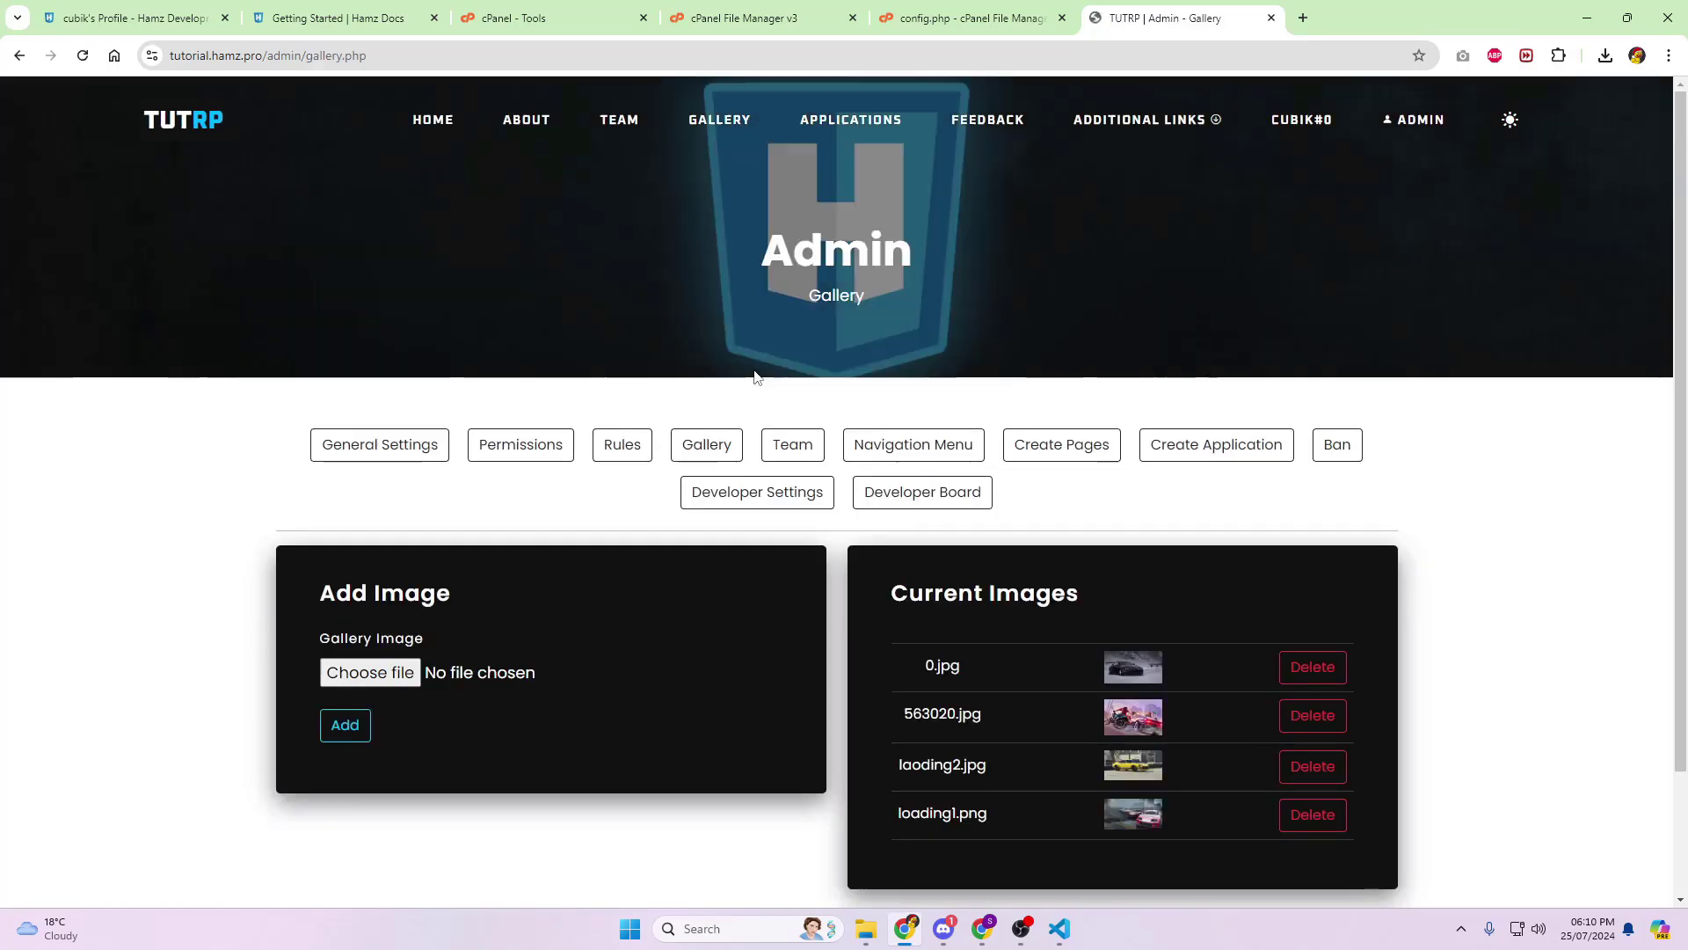
left_click(794, 445)
scroll(832, 699, "down", 5)
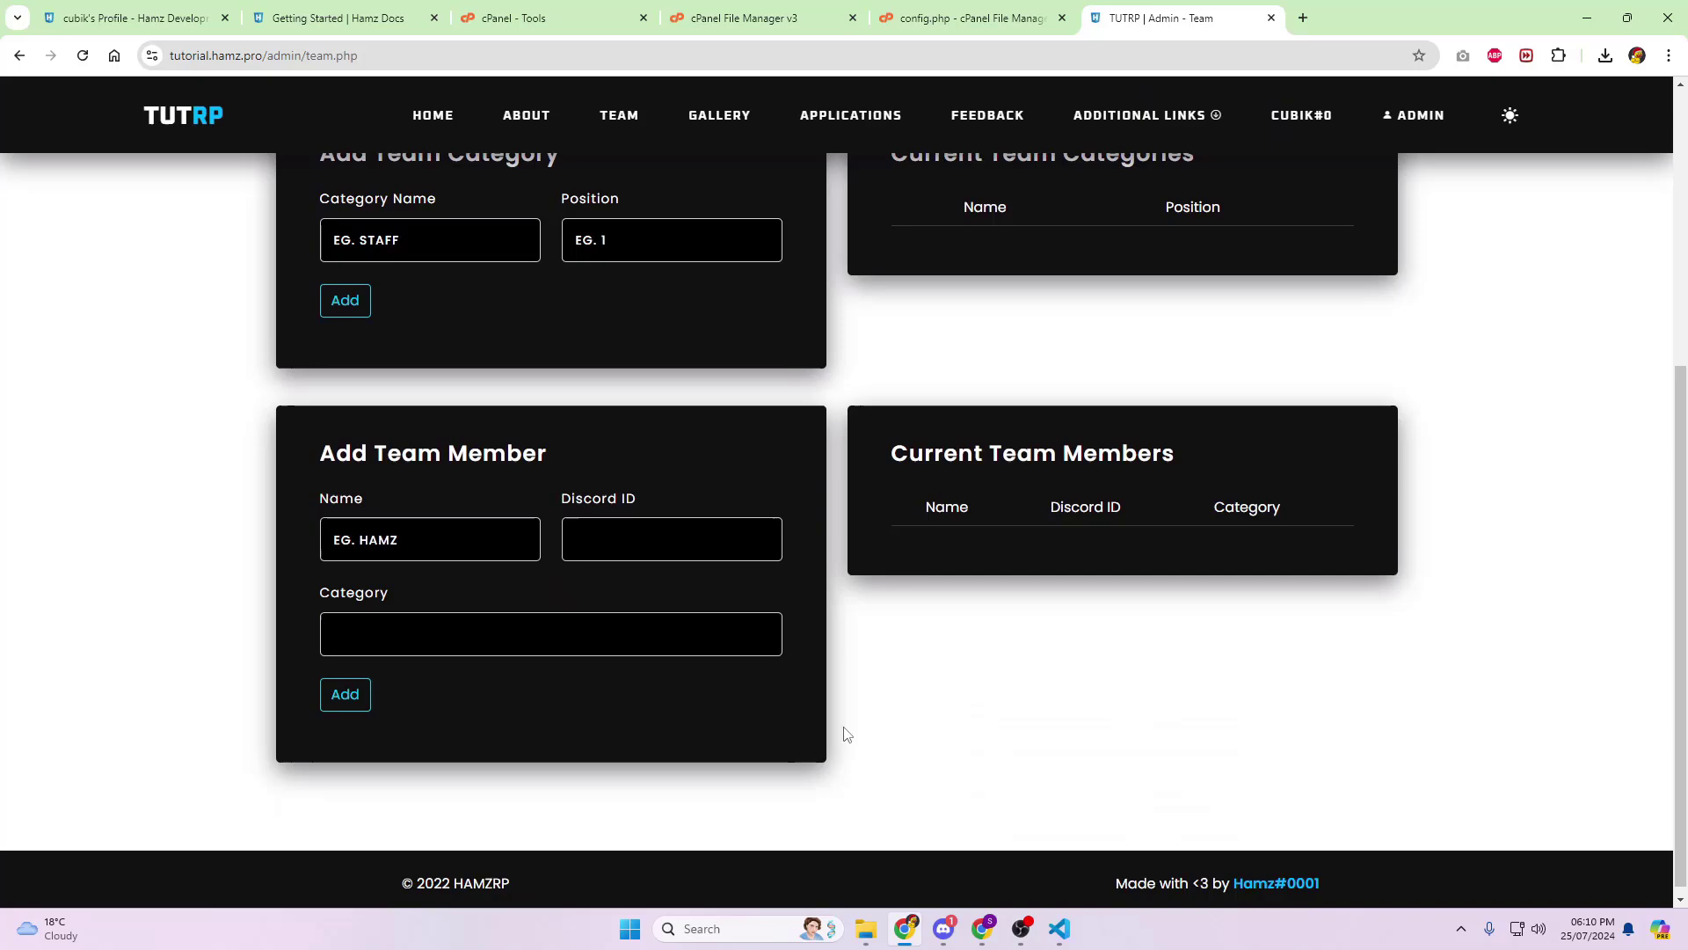
scroll(847, 734, "up", 5)
- Browse the Navigation Menu, Create Pages and Create Application admin sections
left_click(980, 449)
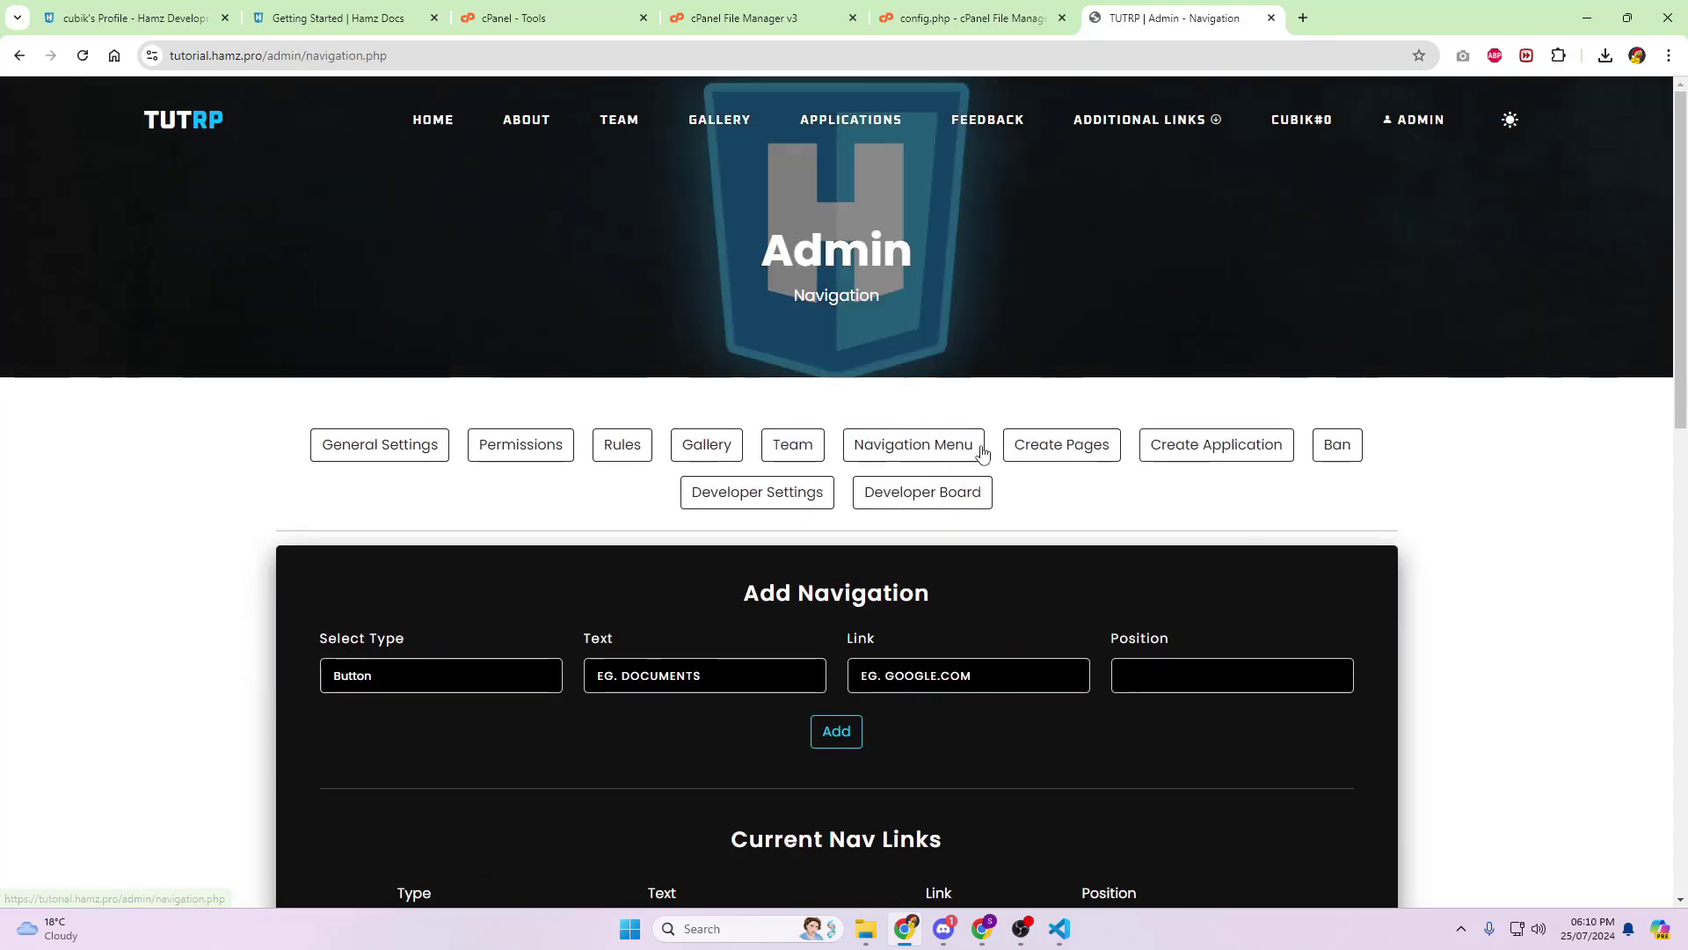
left_click(1113, 456)
scroll(1025, 519, "down", 5)
scroll(1025, 524, "up", 4)
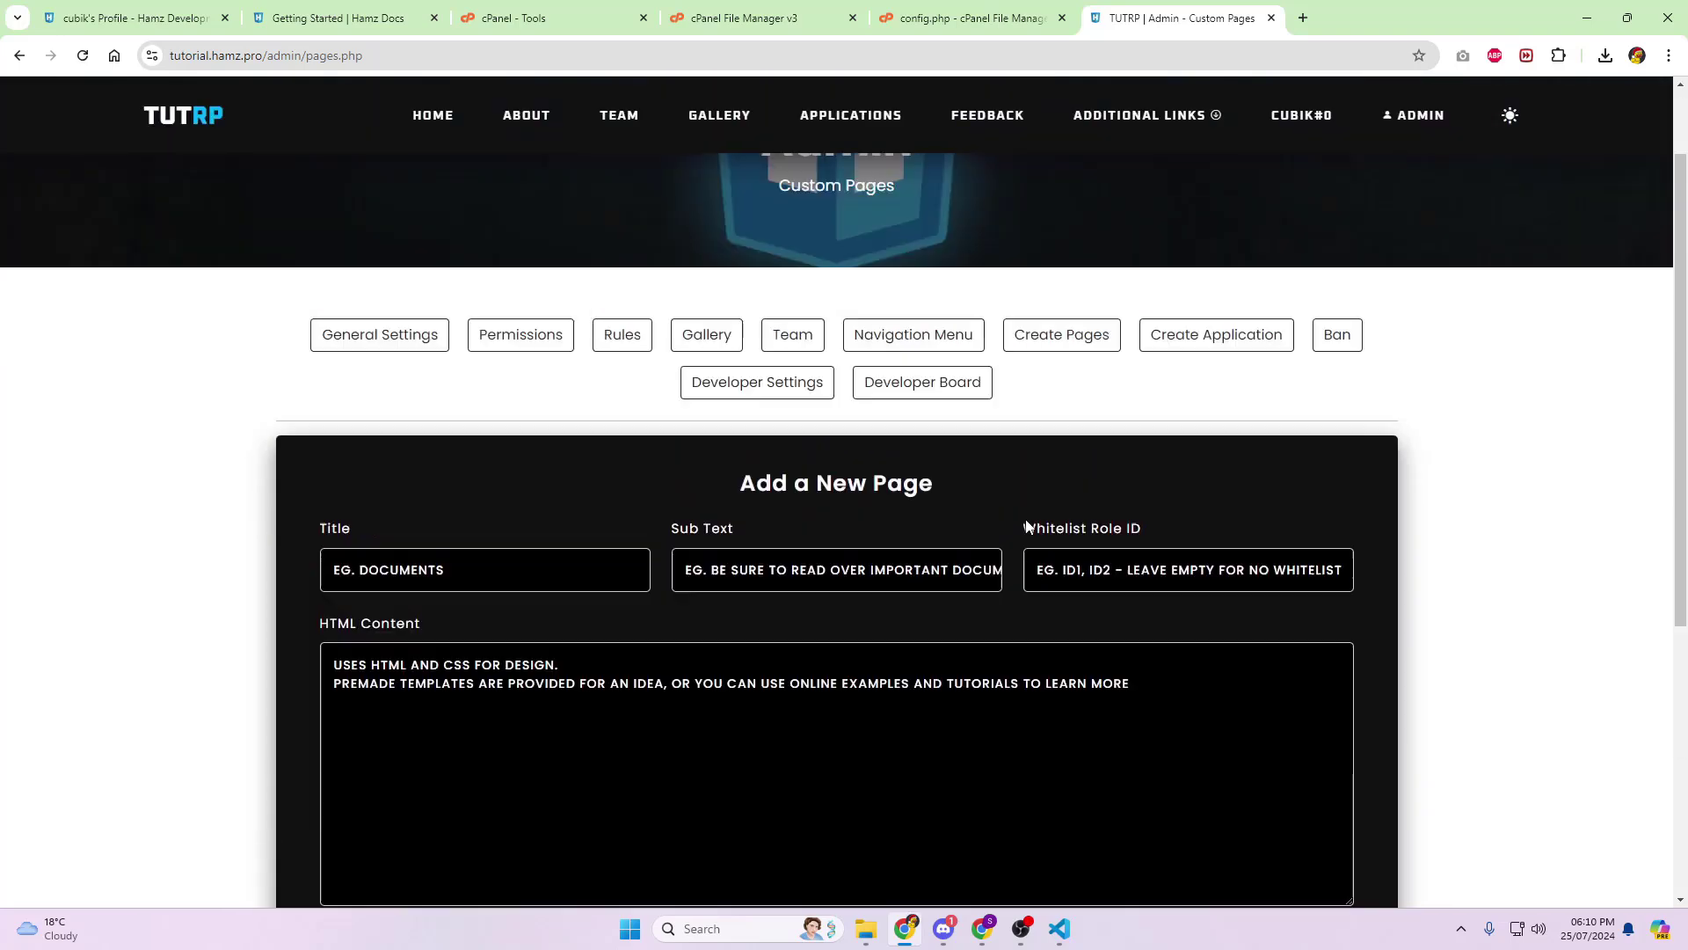
scroll(1025, 525, "up", 2)
left_click(1213, 440)
scroll(783, 587, "down", 5)
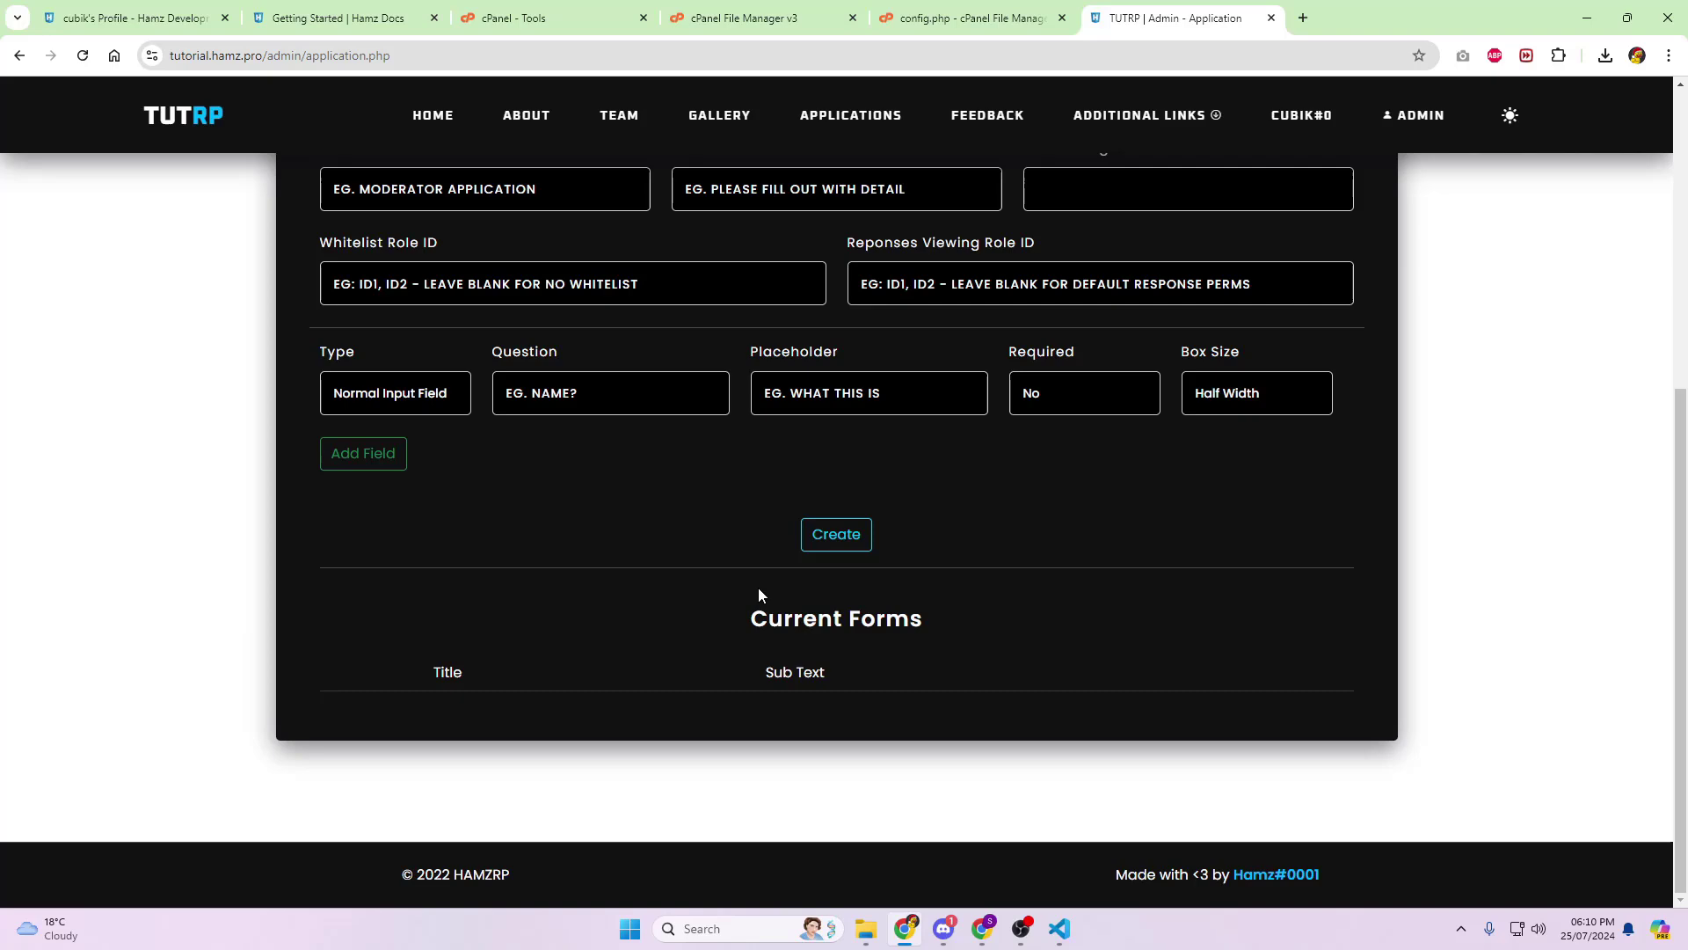
scroll(757, 588, "up", 5)
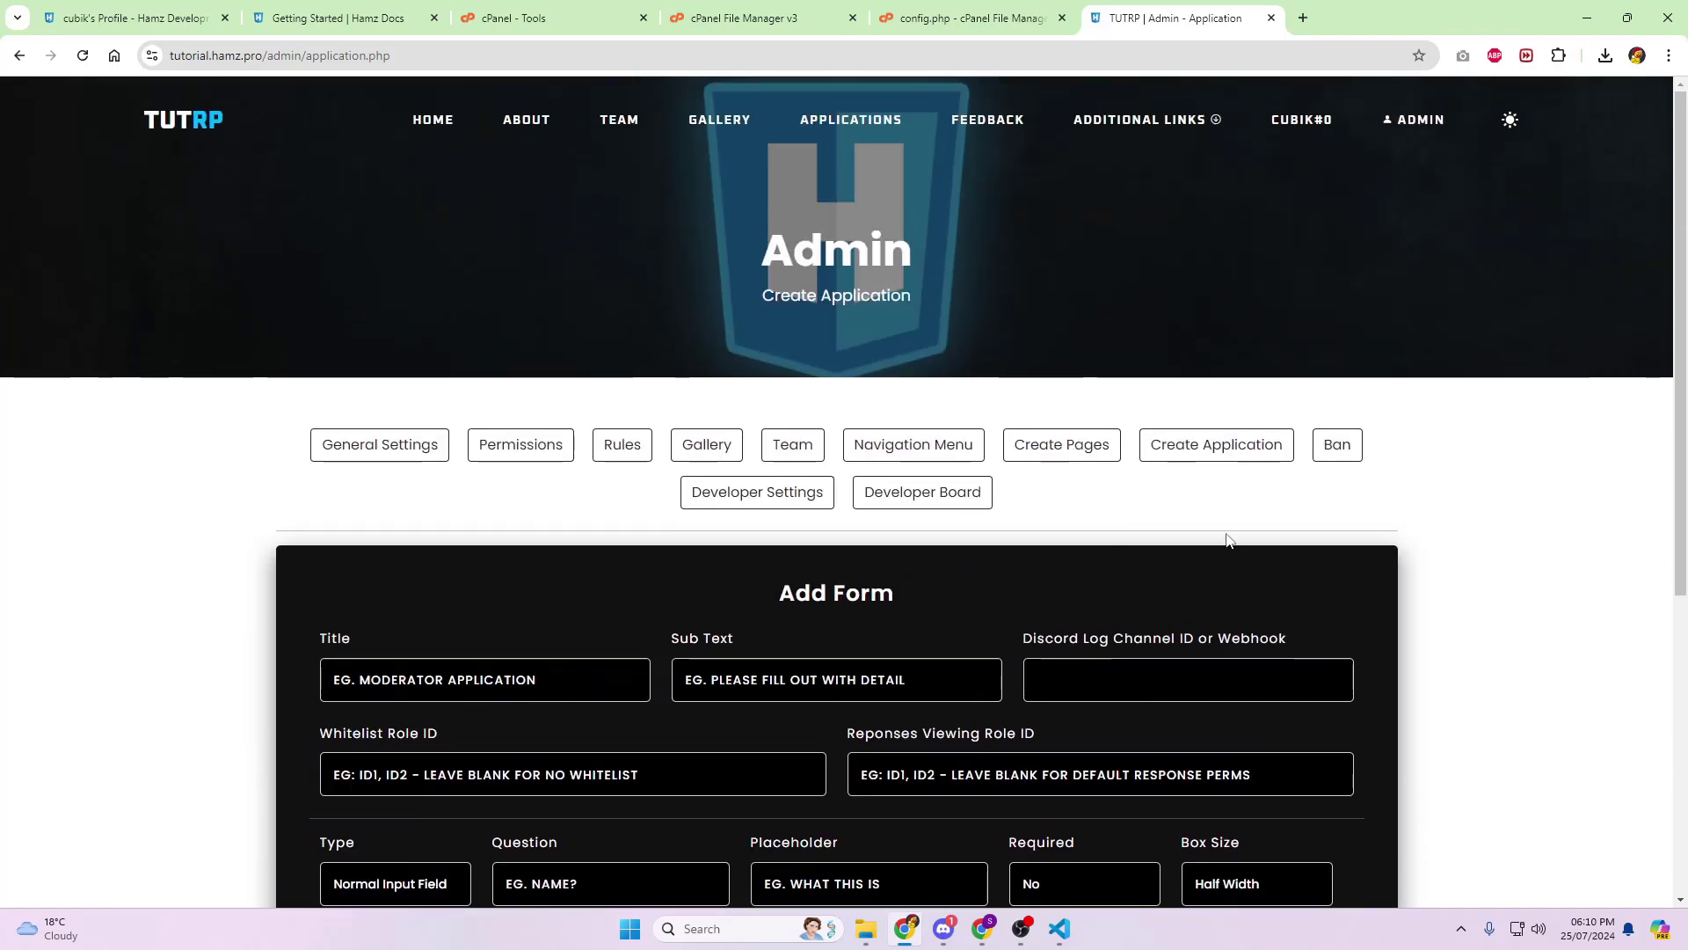
- Look through the Ban and Developer Settings sections, ending on the Development Board
left_click(1350, 447)
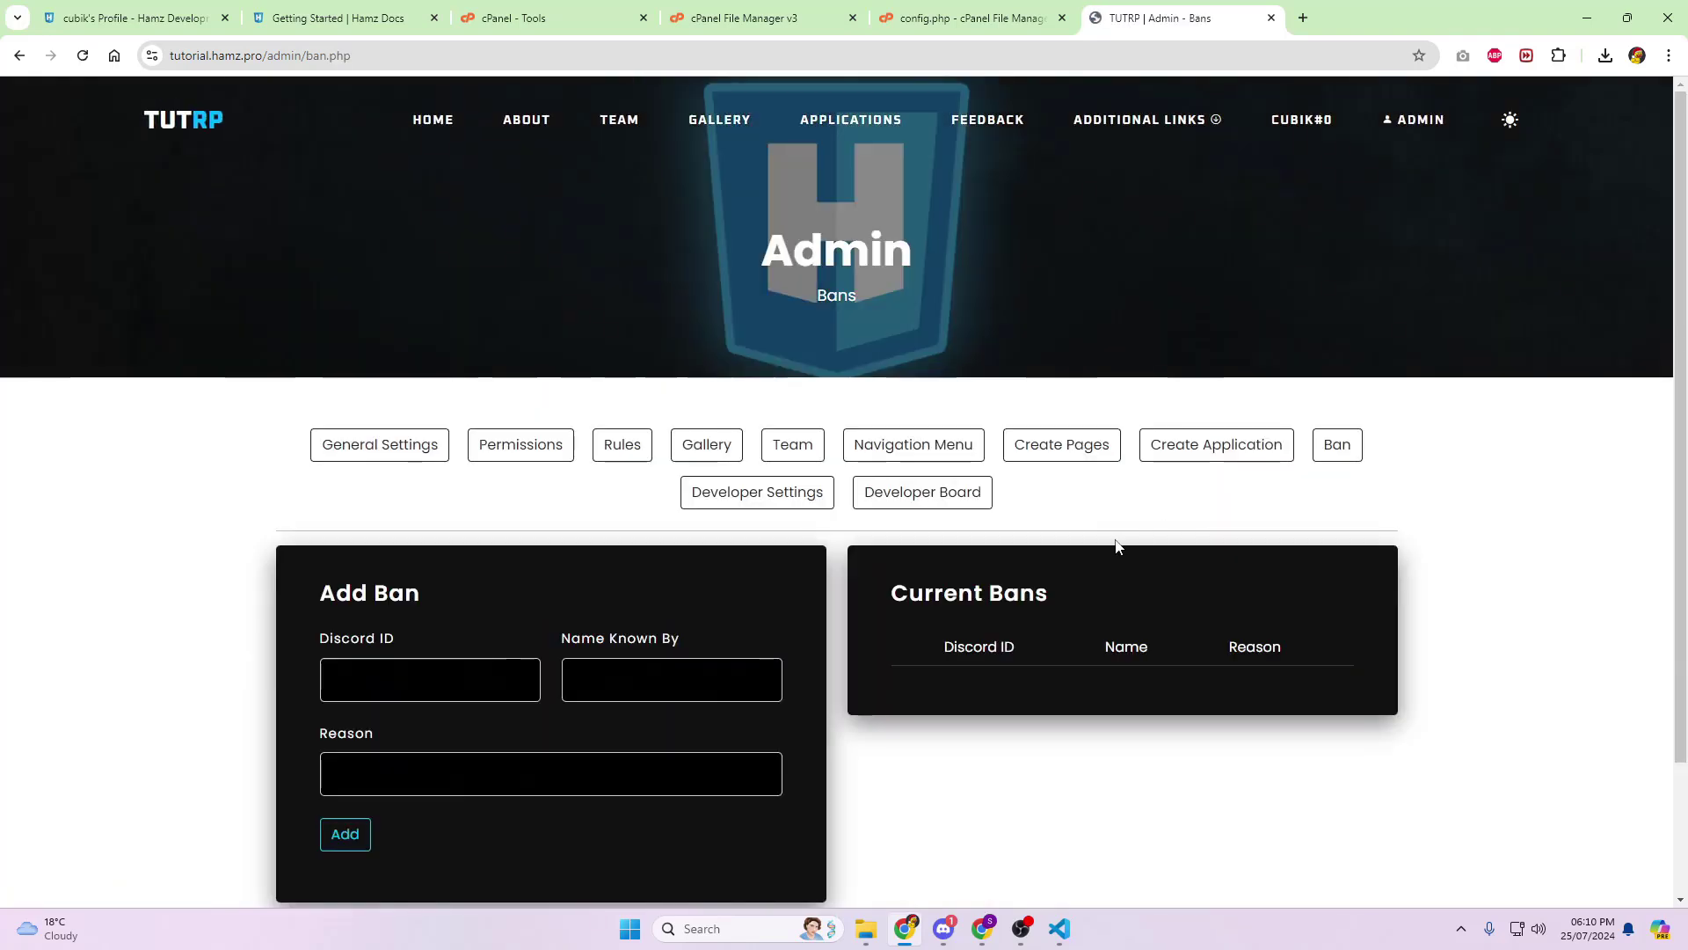
left_click(779, 505)
scroll(776, 532, "down", 2)
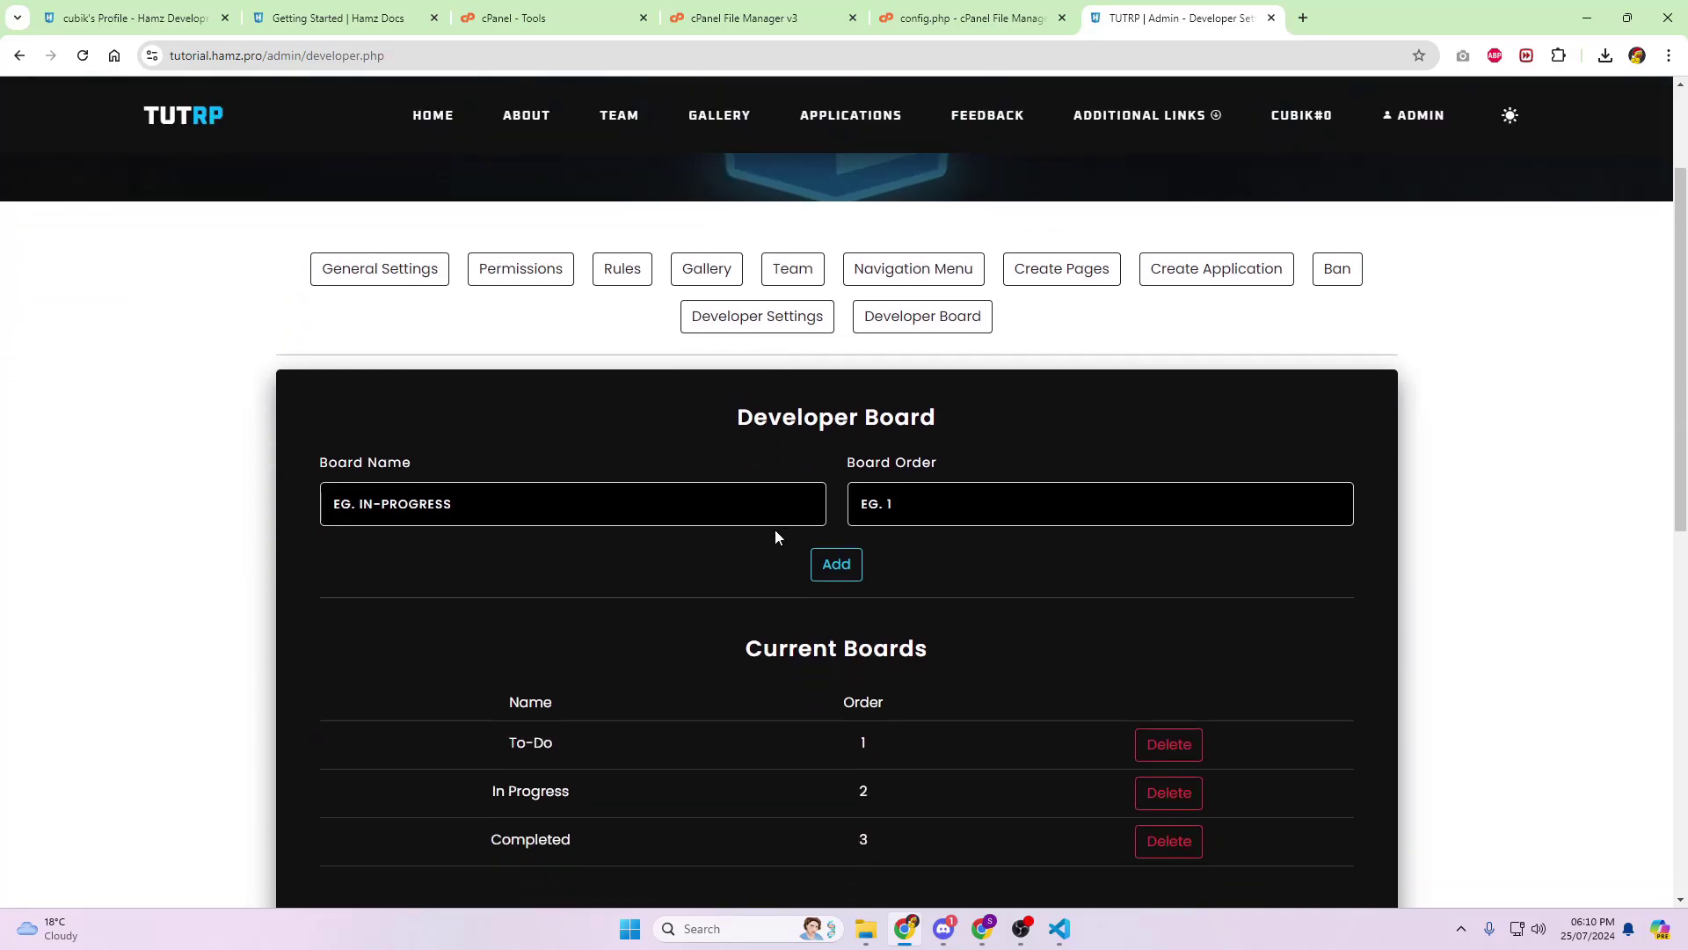
scroll(773, 530, "down", 8)
scroll(867, 728, "up", 10)
left_click(889, 486)
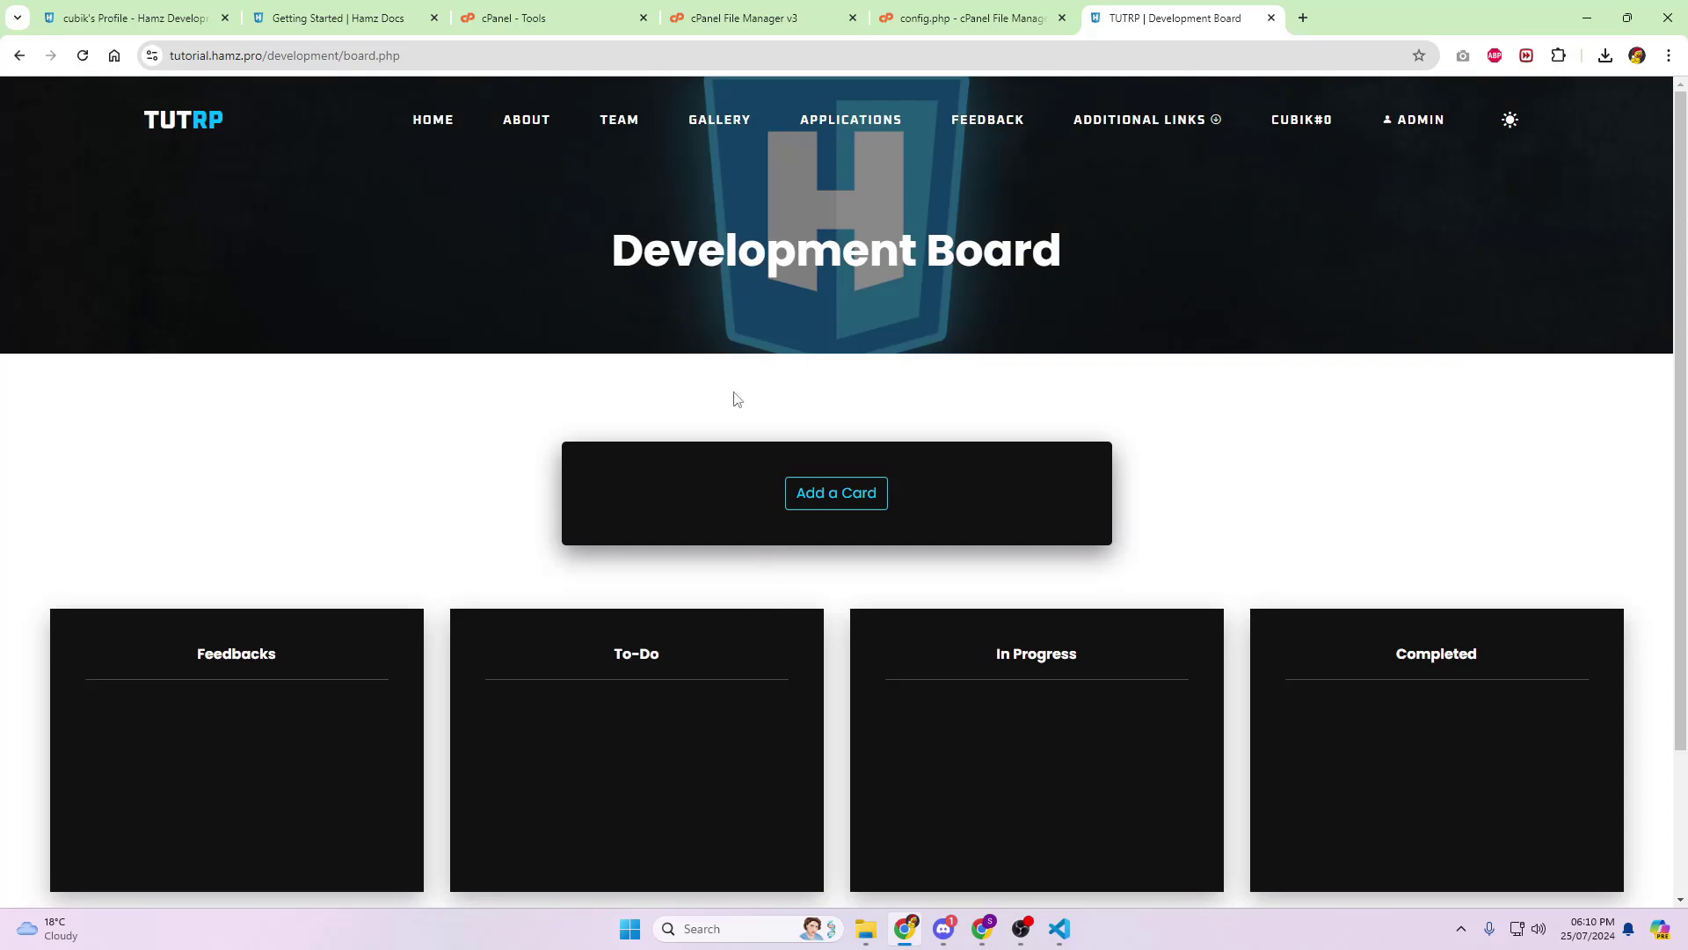
- Return to the TUTRP site home page from the navbar
left_click(449, 143)
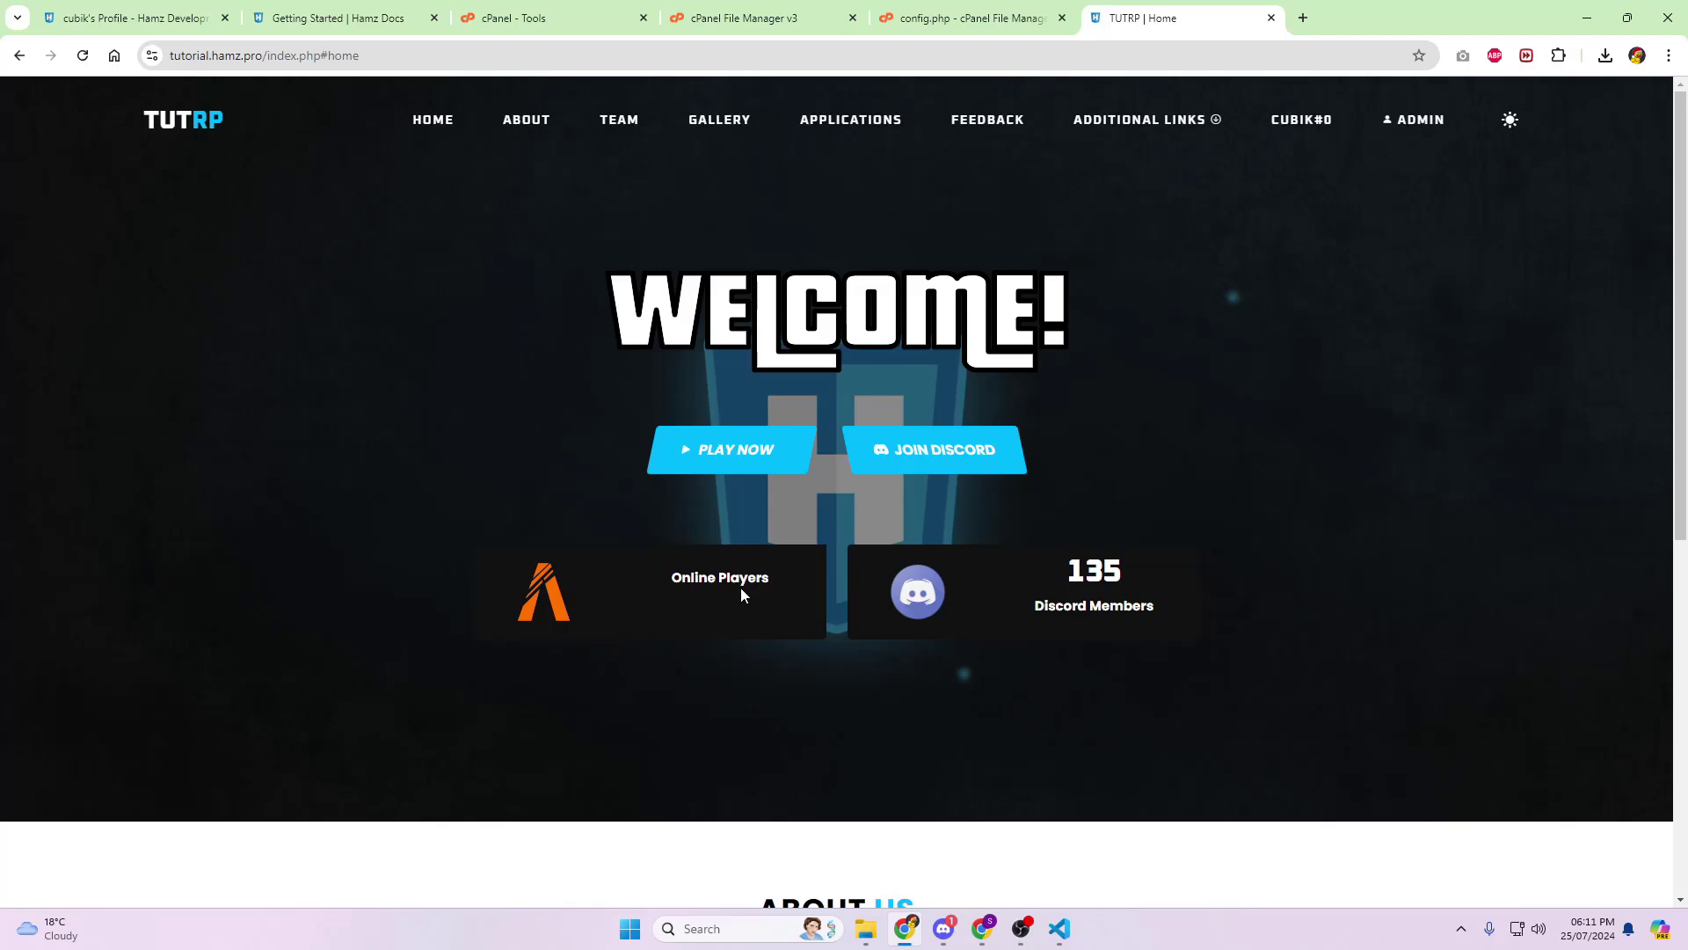
- In Hamz Docs, read the Requirements, Installation subpages (Database, SubDomain, Uploading Files, SSL) and Configuration guides
left_click(361, 18)
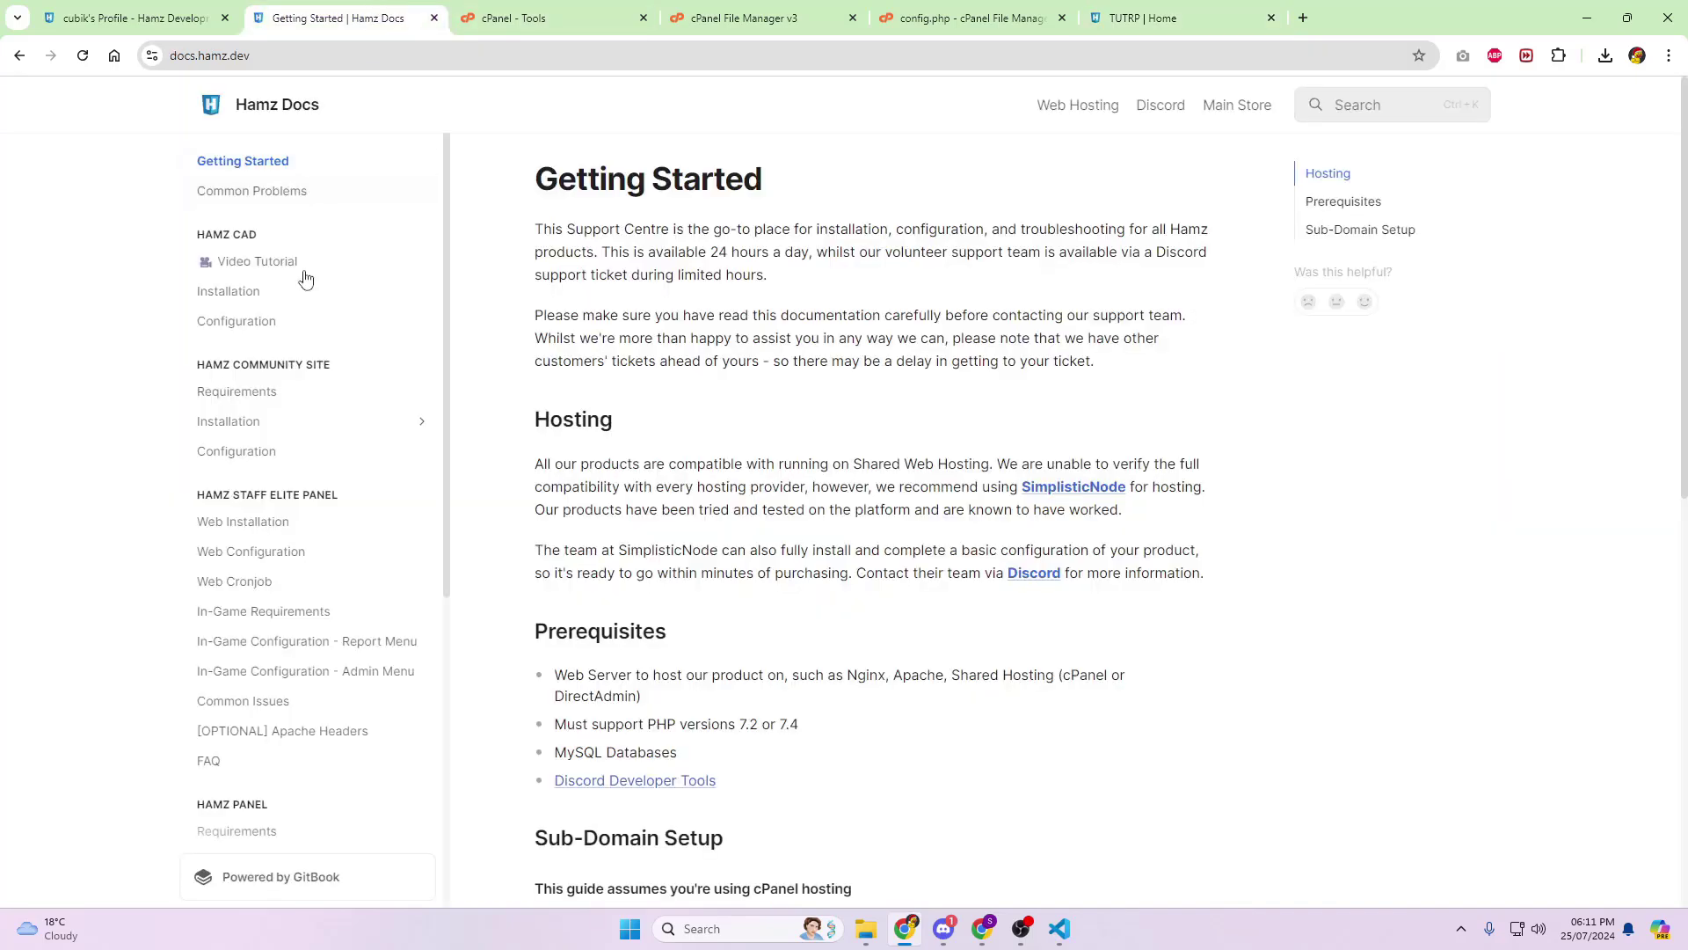
left_click(249, 392)
left_click(253, 421)
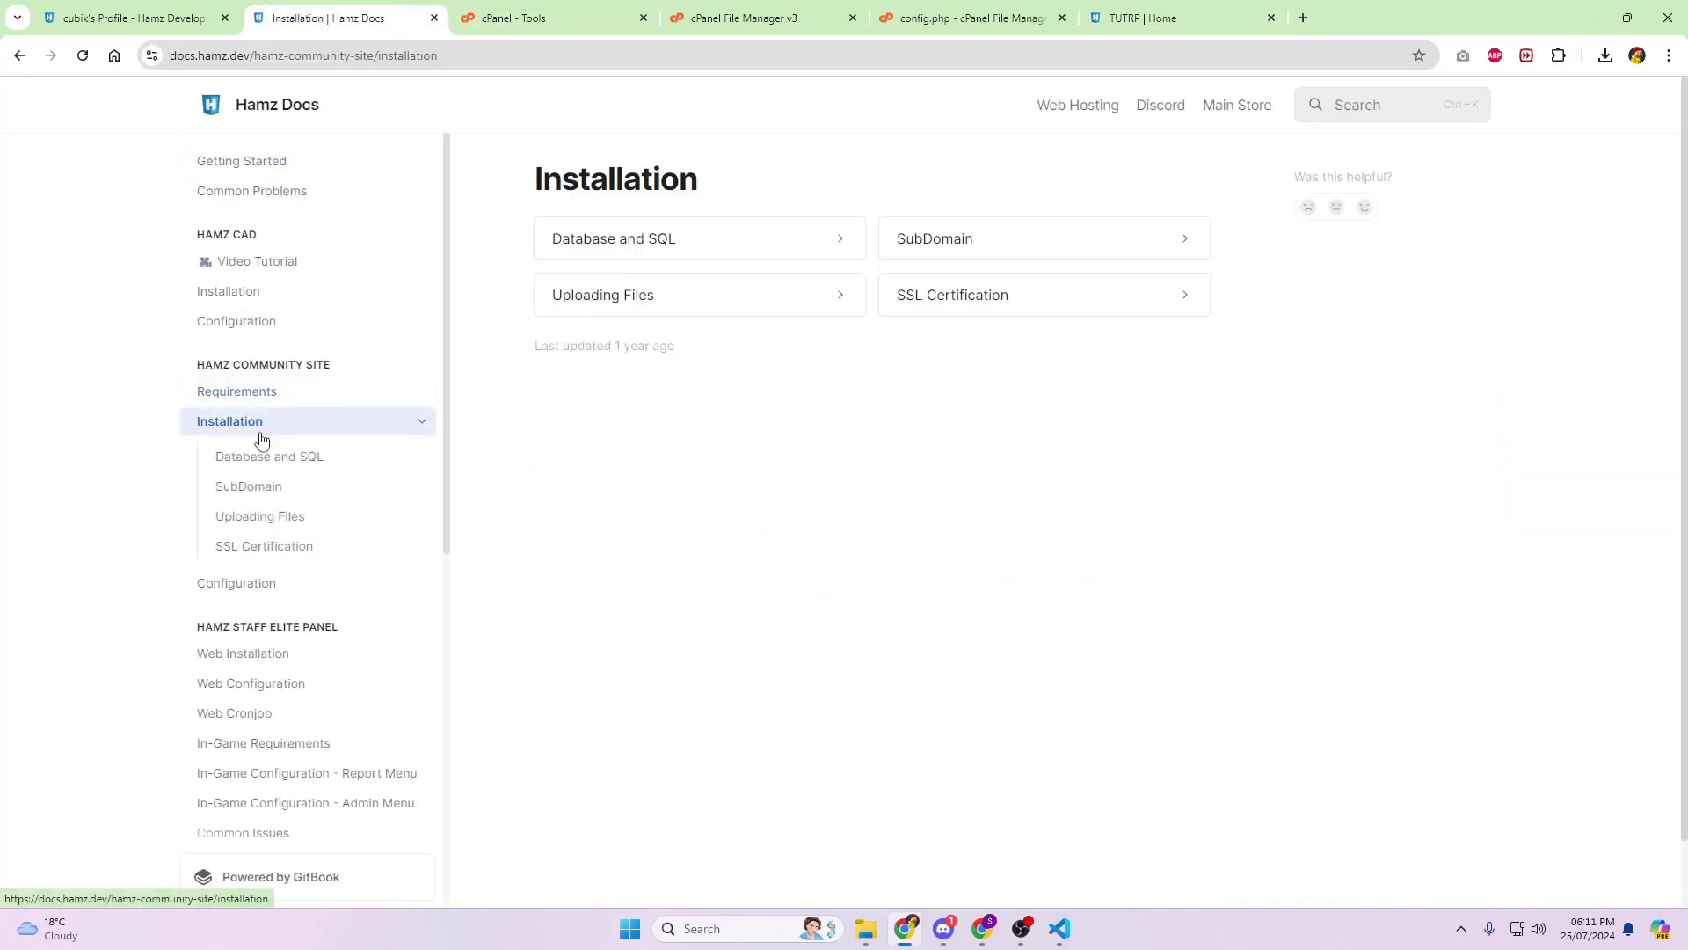
left_click(267, 457)
left_click(269, 487)
left_click(269, 516)
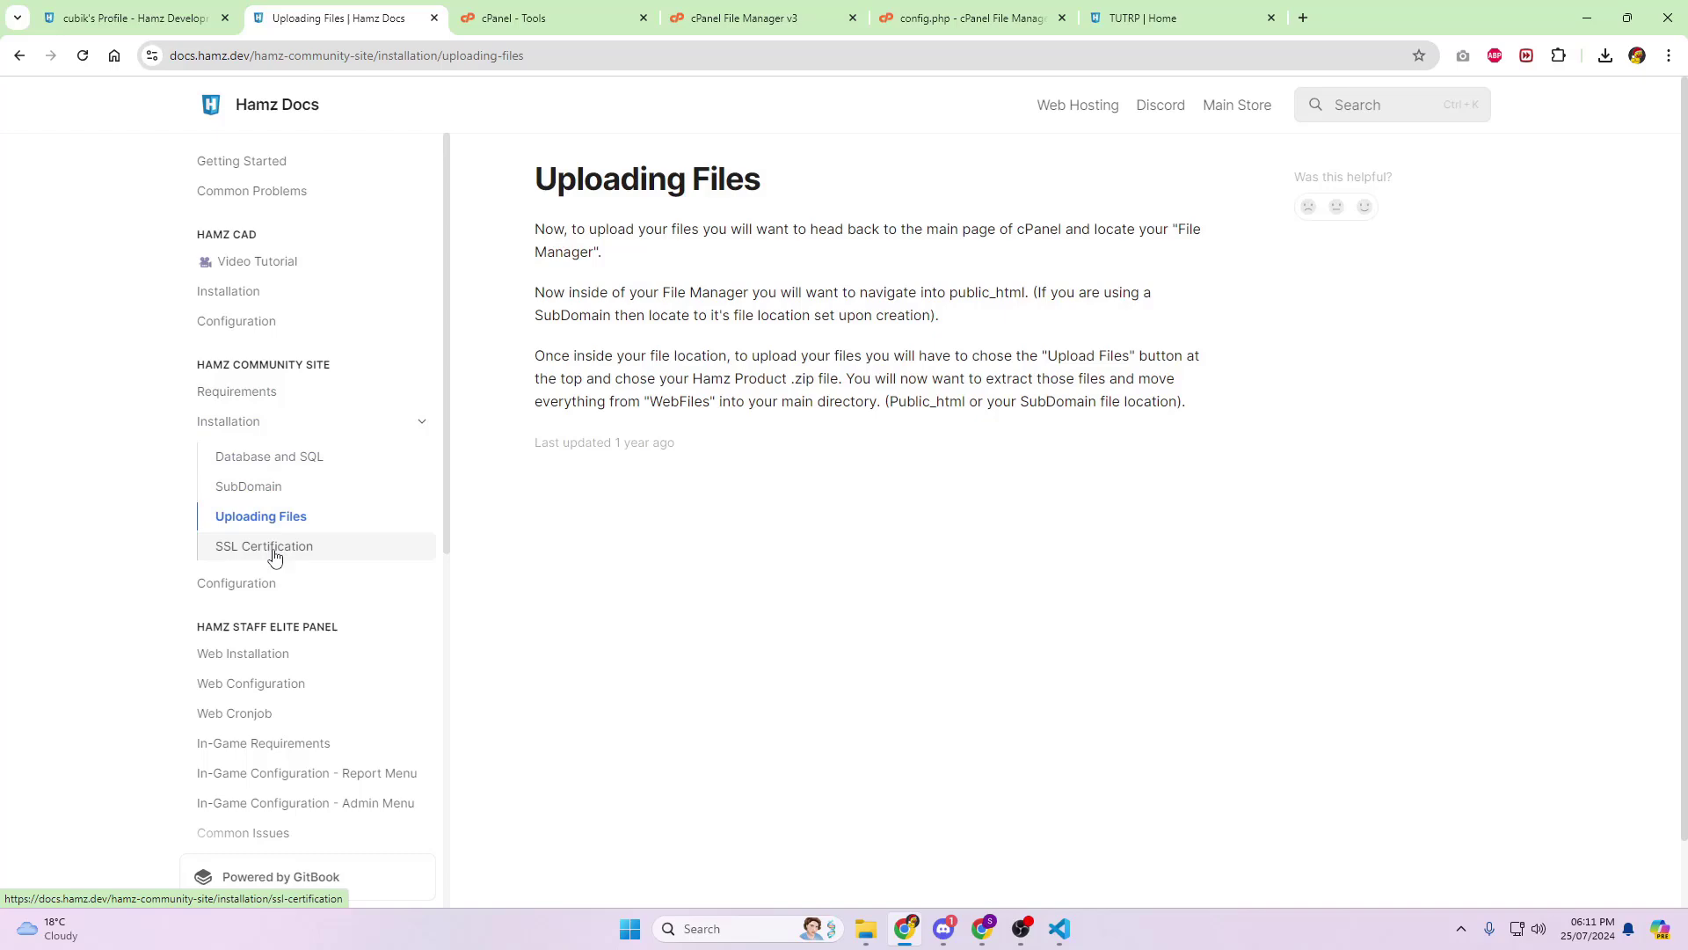
left_click(275, 555)
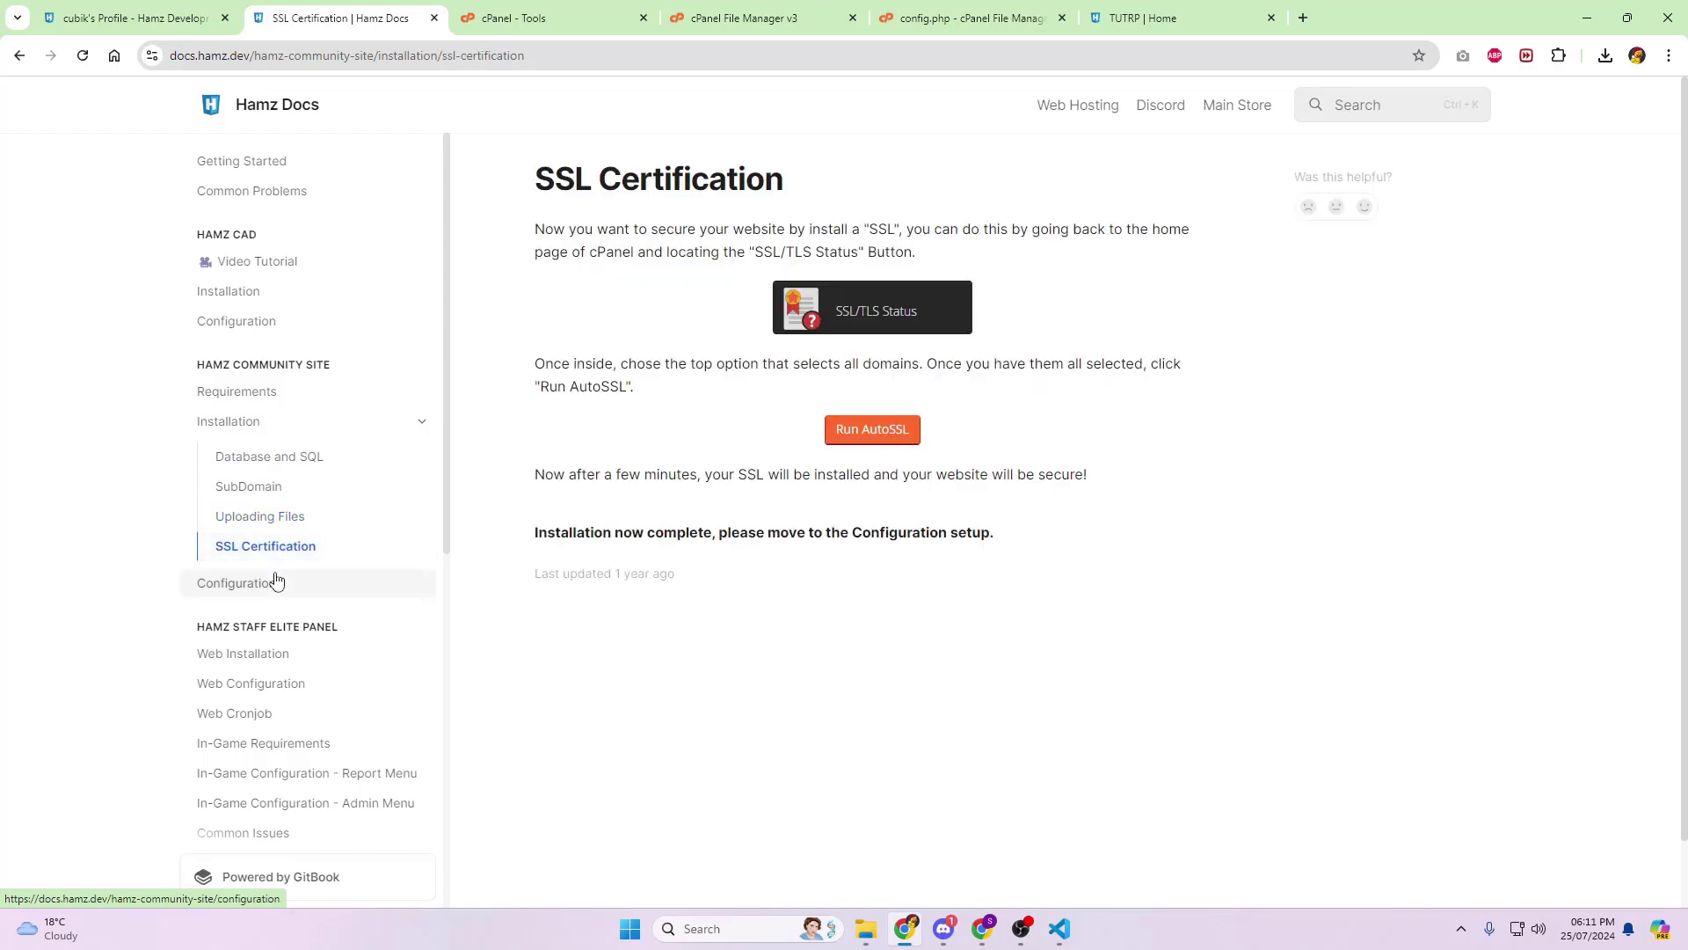
left_click(276, 580)
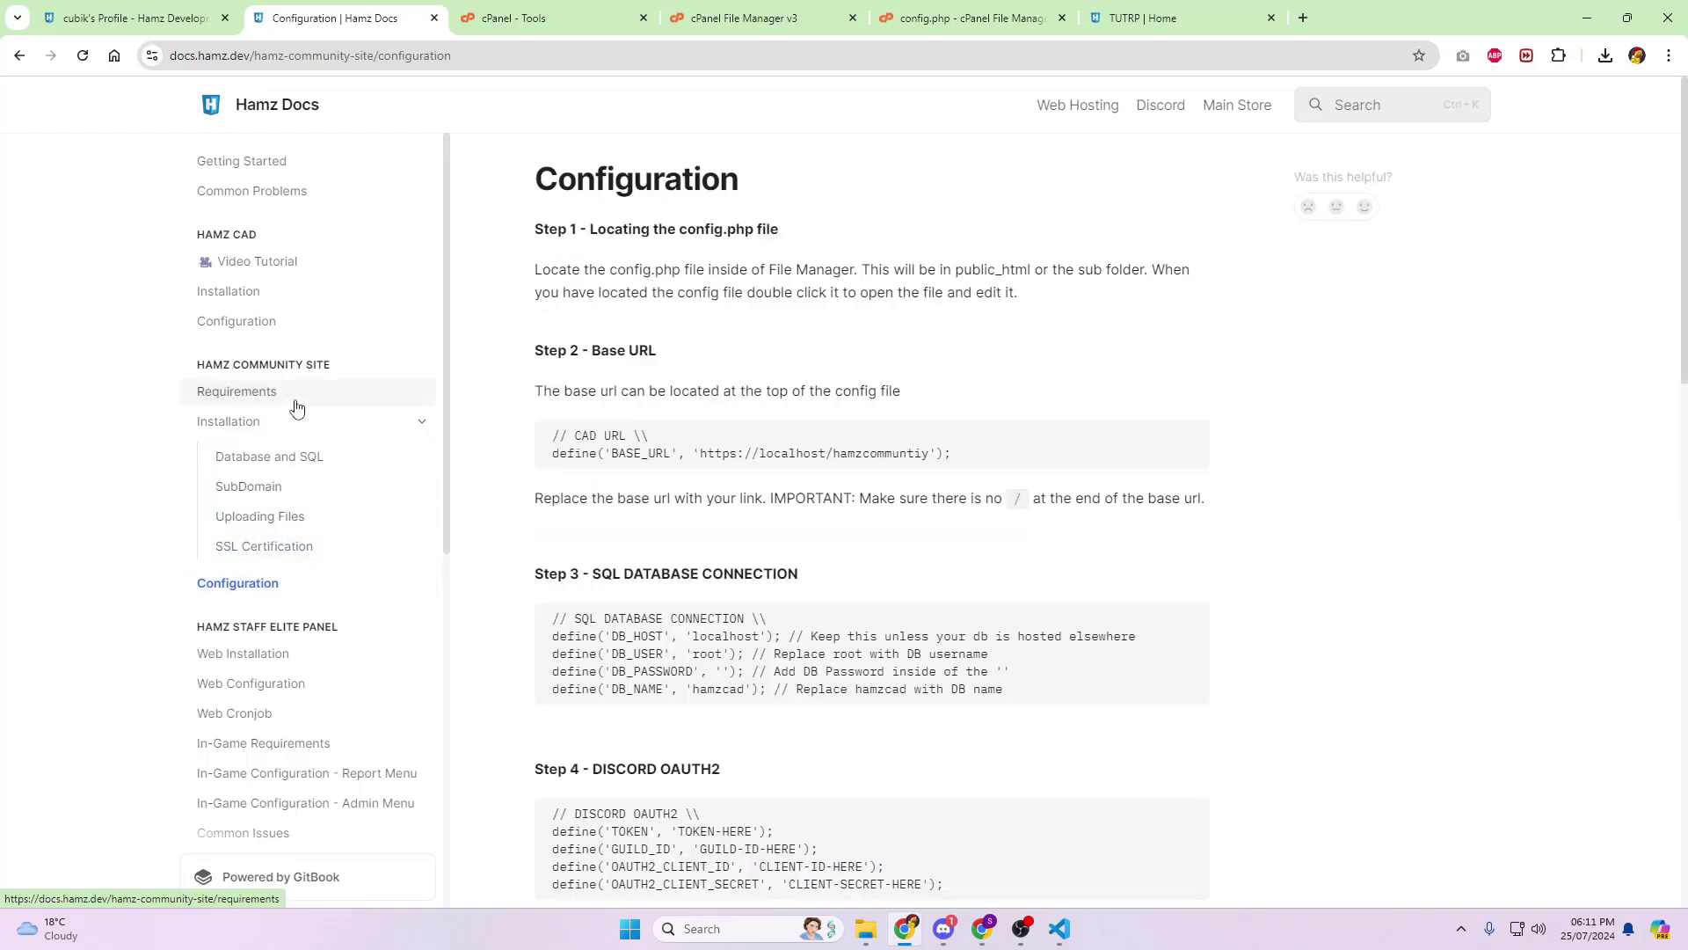
- Go back to the Requirements page, glancing at the cPanel tab in between
left_click(296, 402)
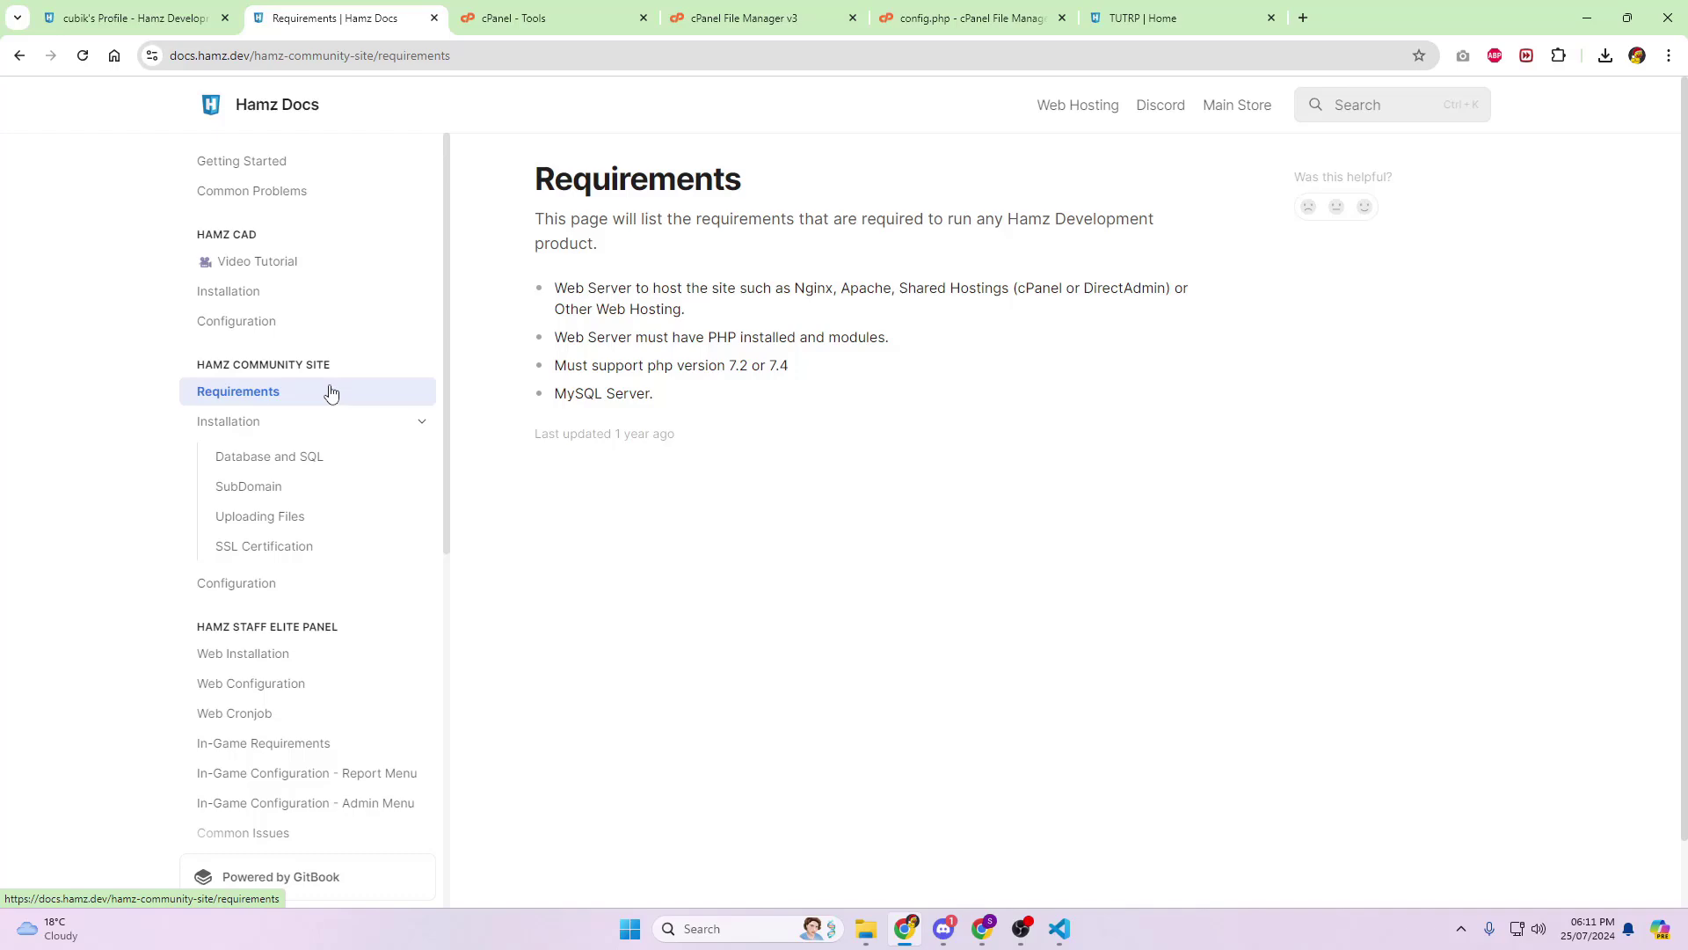
left_click(462, 26)
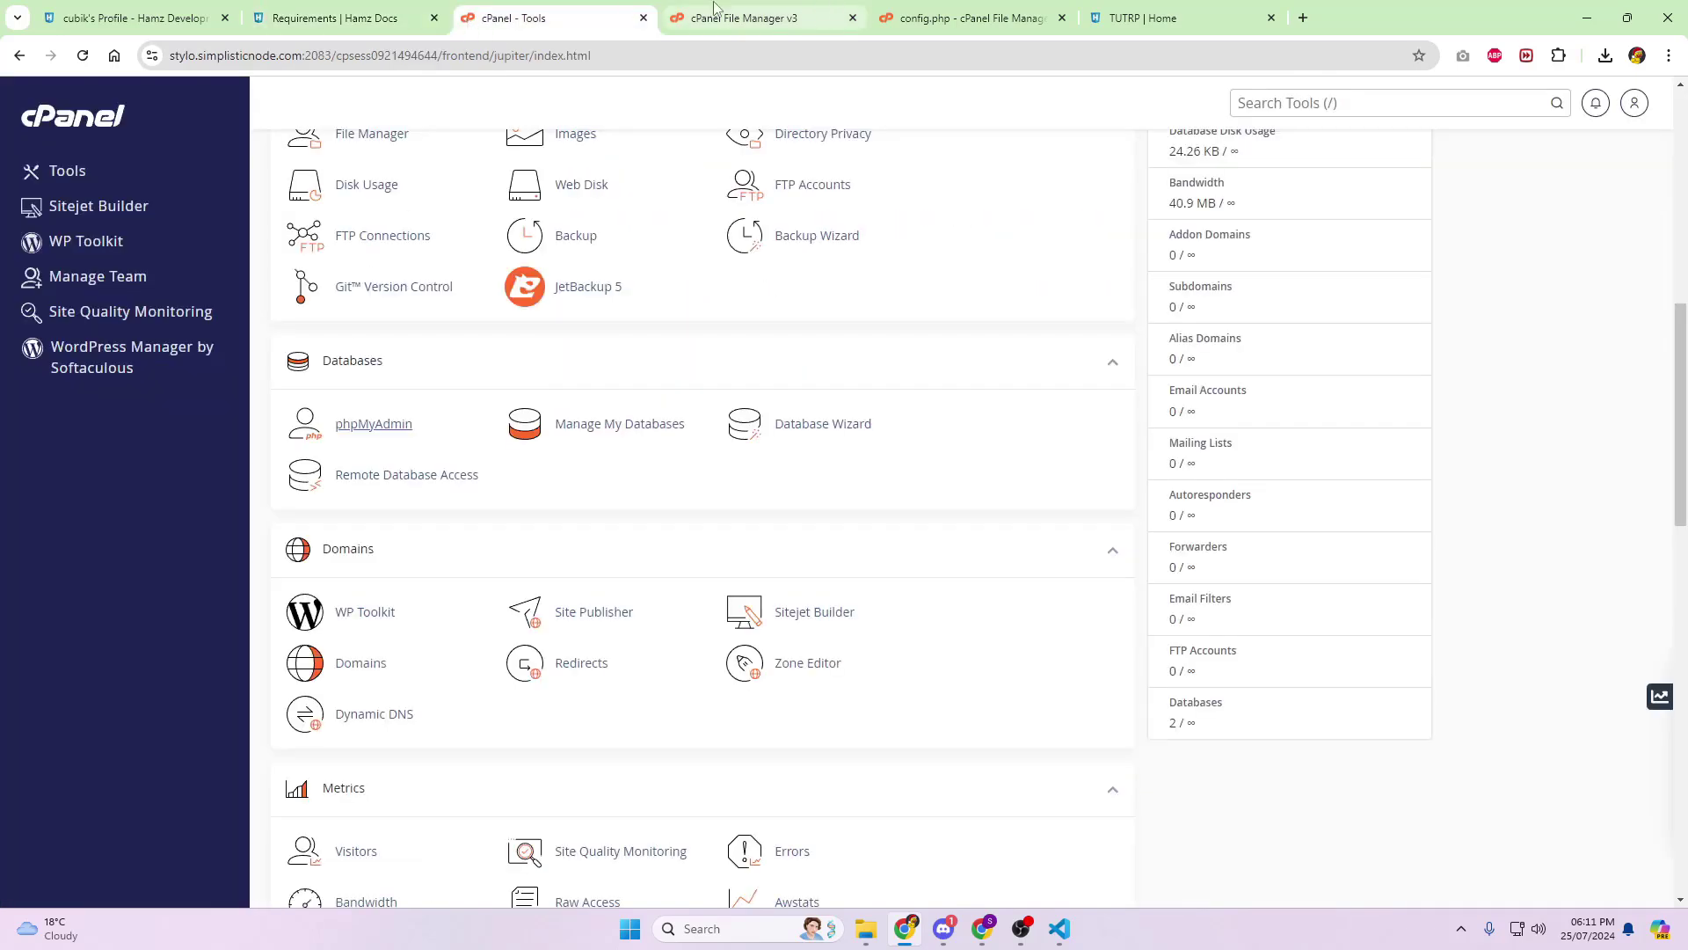
left_click(343, 17)
scroll(302, 563, "down", 3)
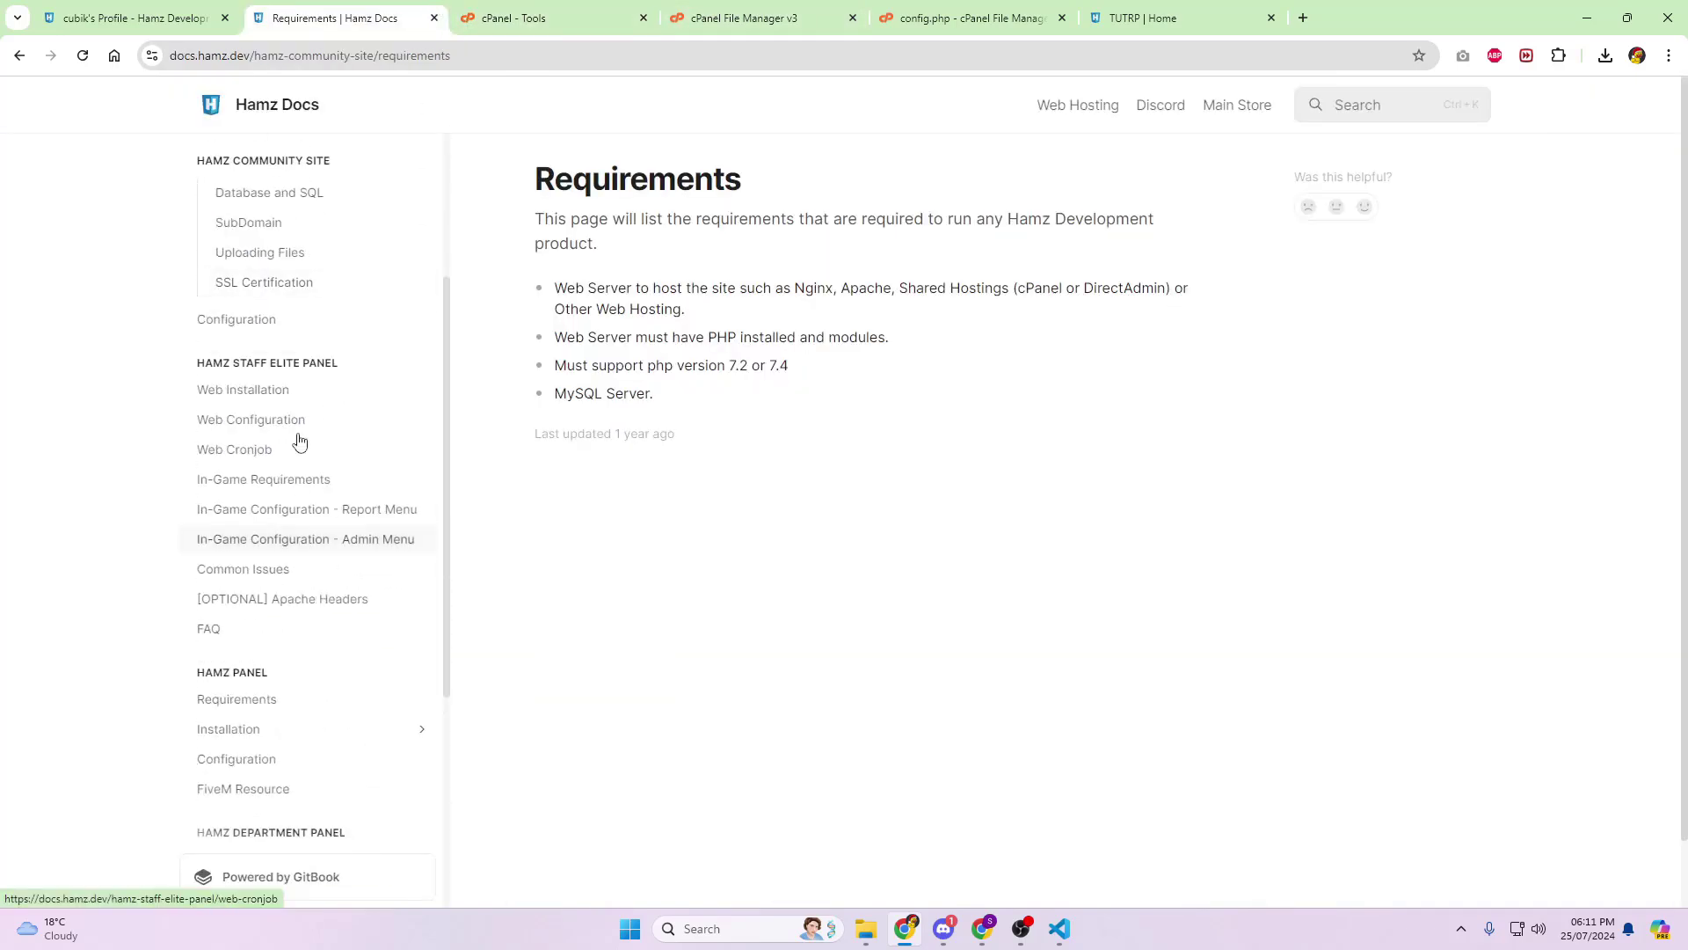